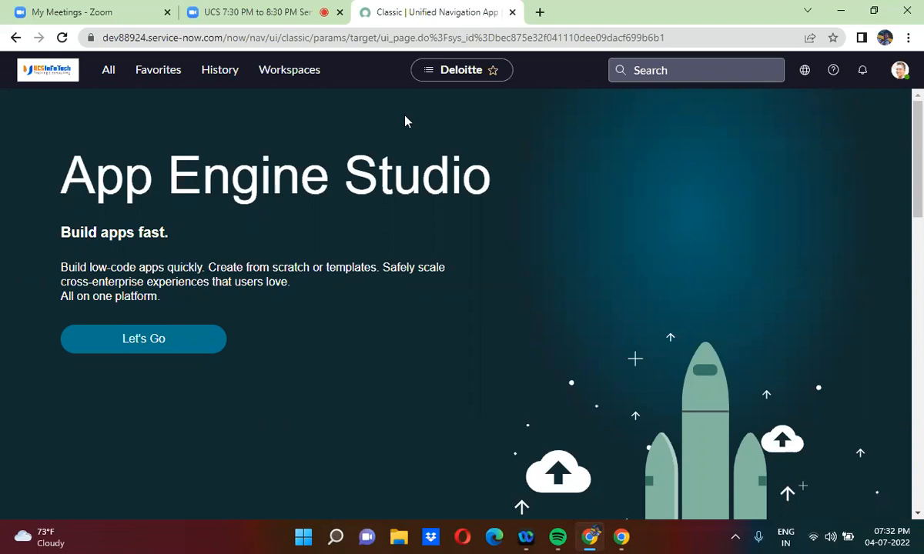
left_click(305, 11)
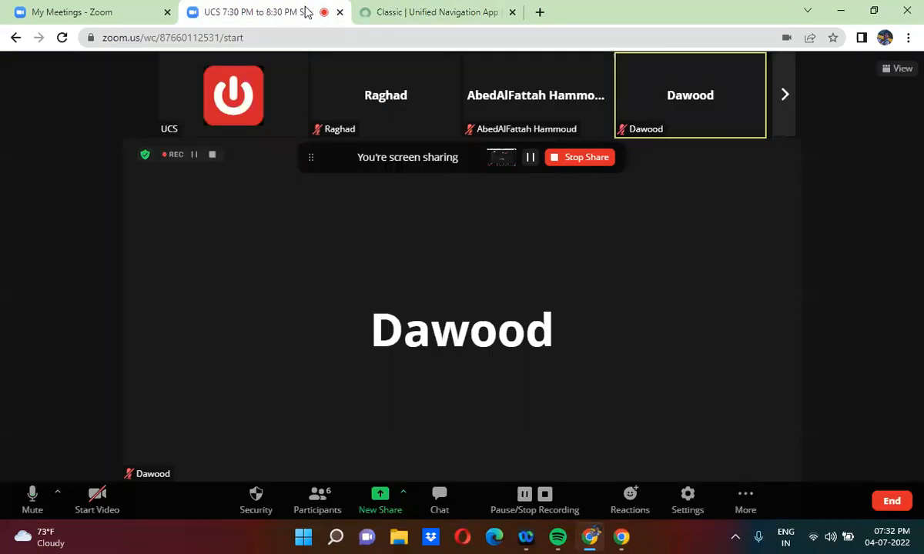
left_click(406, 14)
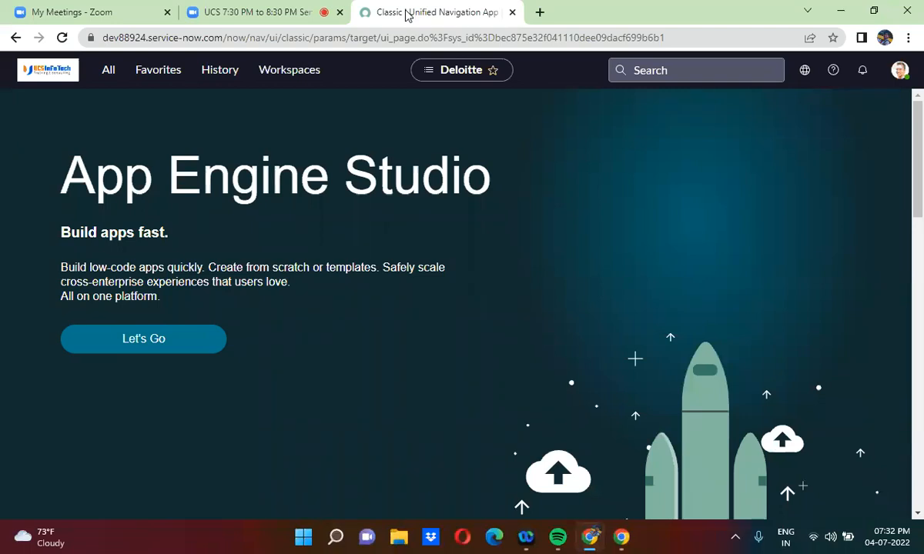
Step: Open the u_major_issue table's record list in a new tab using u_major_issue.LIST in the application navigator
left_click(150, 72)
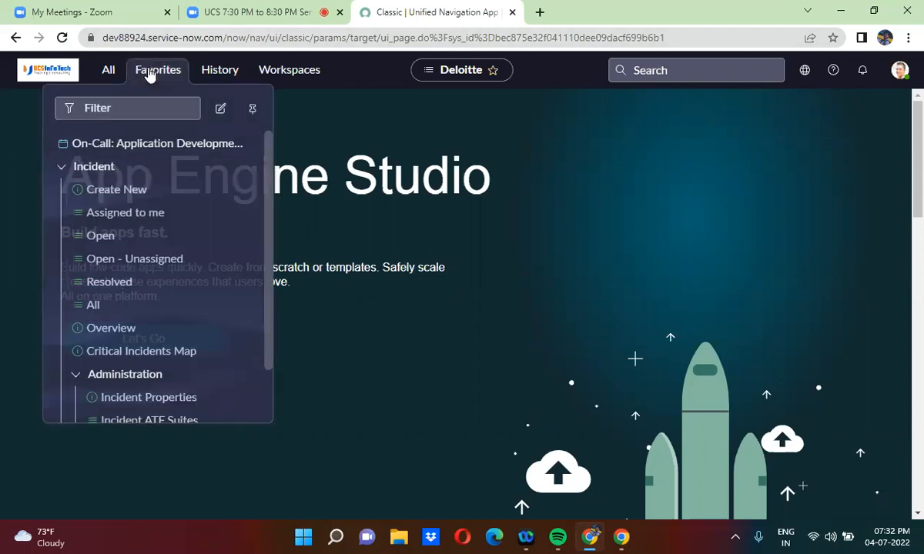
left_click(107, 72)
left_click(119, 113)
type("u_ma")
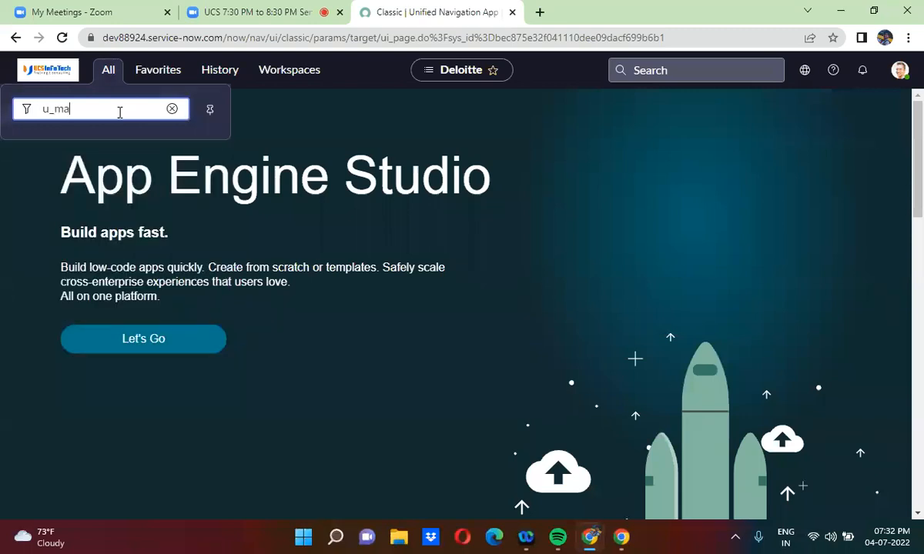
type("jor_issue.liST")
key("Return")
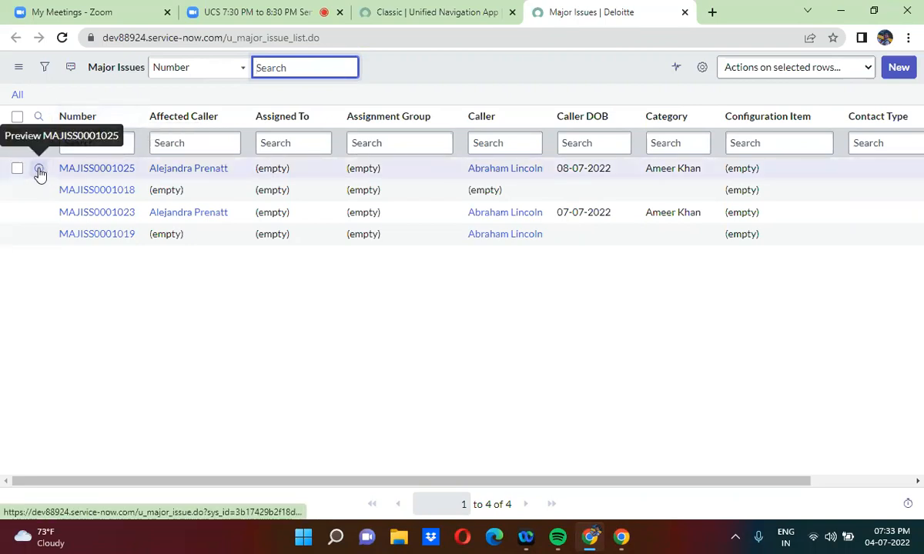
right_click(40, 173)
left_click(71, 183)
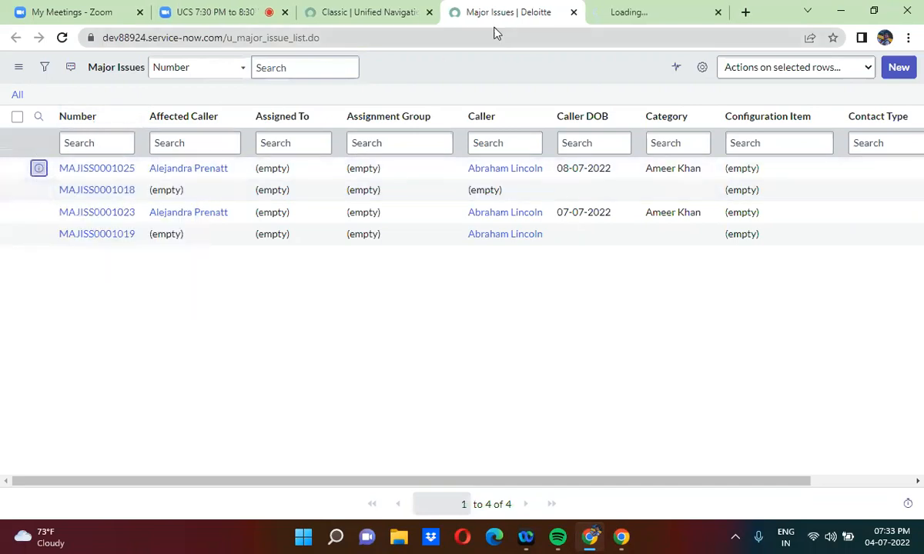
left_click(602, 9)
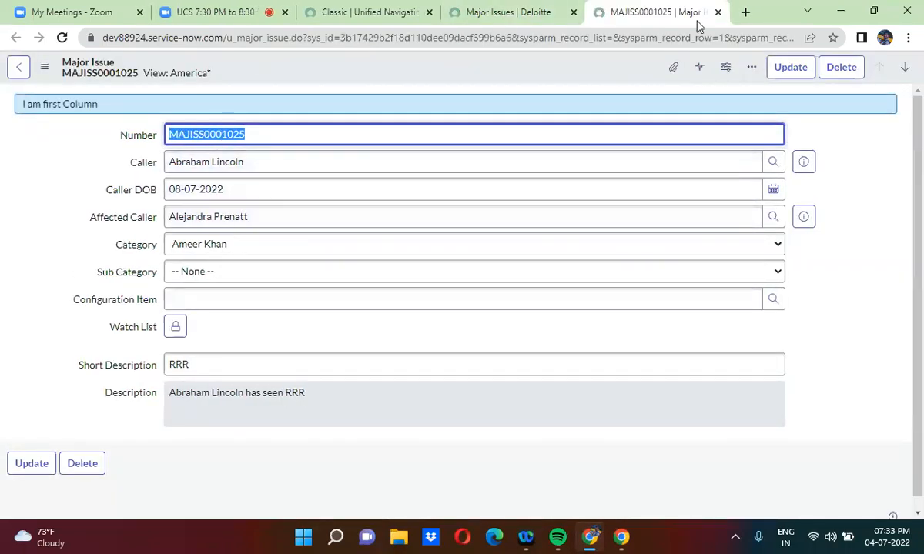
left_click(717, 11)
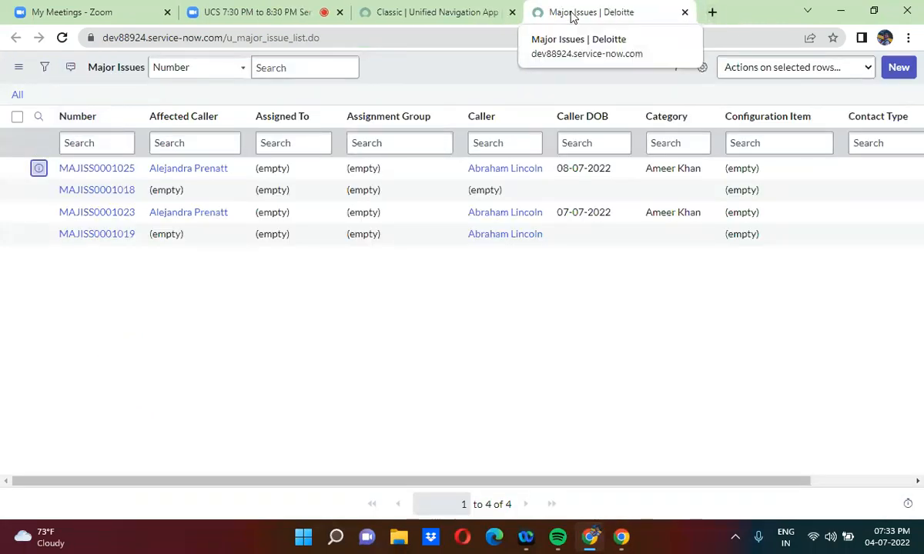
Step: Open the first record of the Major Issues list in a separate browser tab and switch to it
right_click(39, 171)
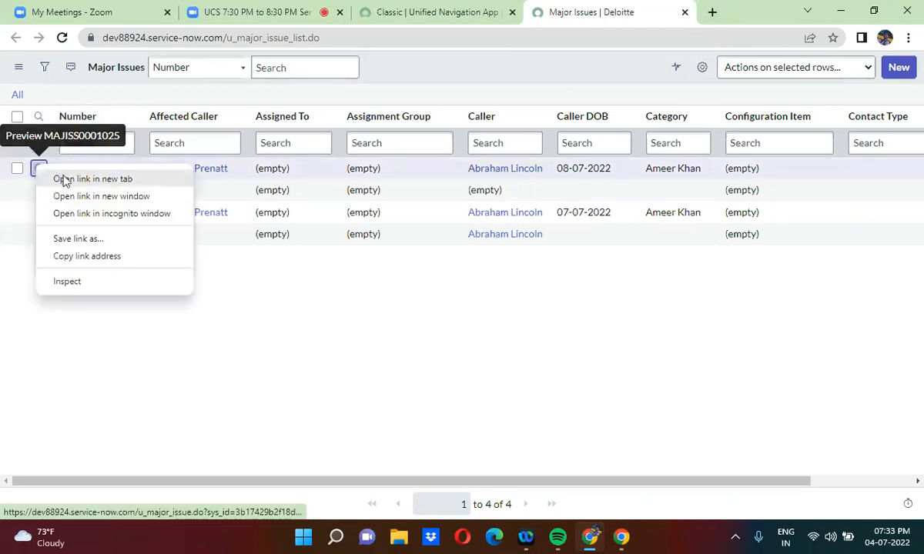
left_click(65, 181)
left_click(644, 10)
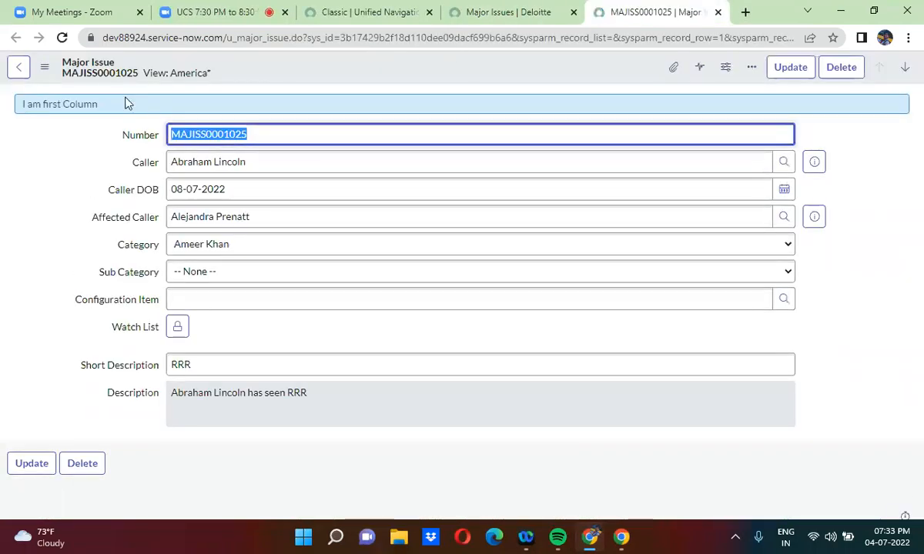
Step: Clear the Caller field of the major issue record and save it while staying on the form
left_click(44, 70)
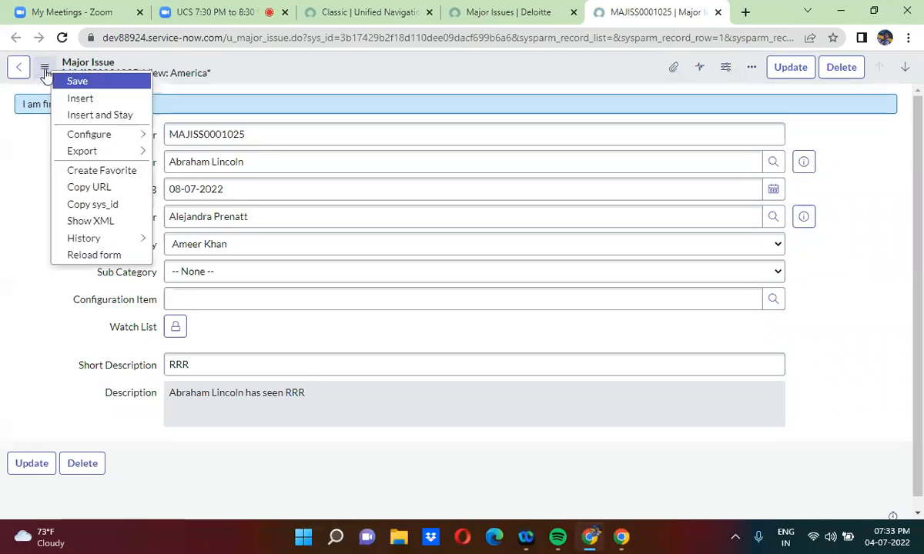
left_click(262, 137)
key("Tab")
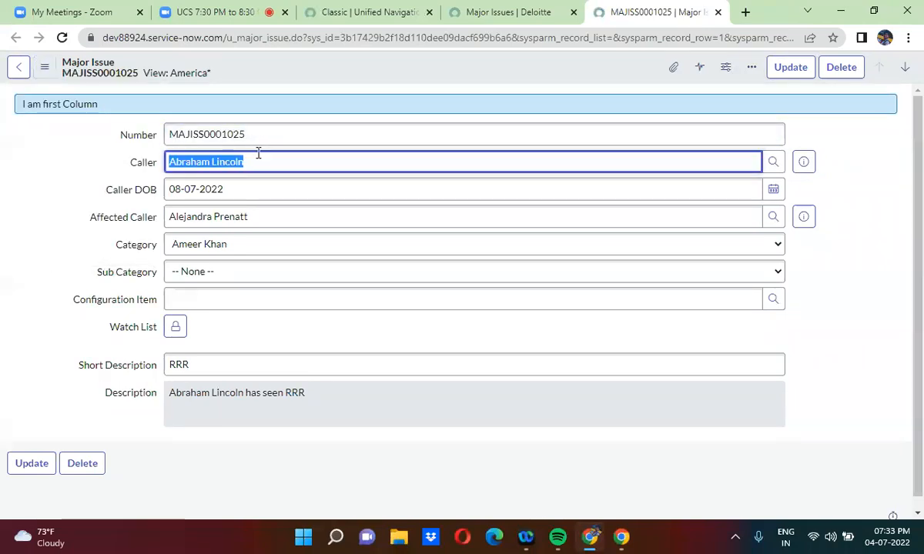
key("BackSpace")
right_click(274, 69)
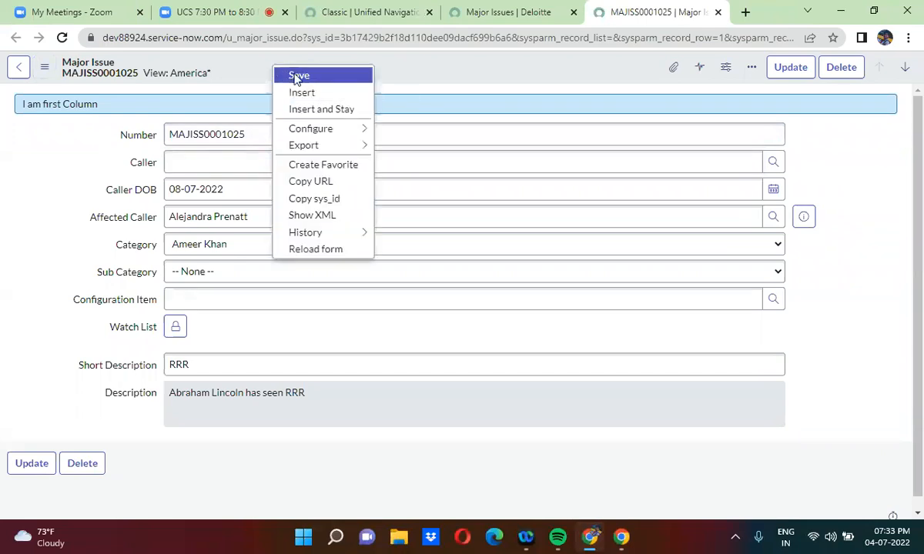
left_click(297, 76)
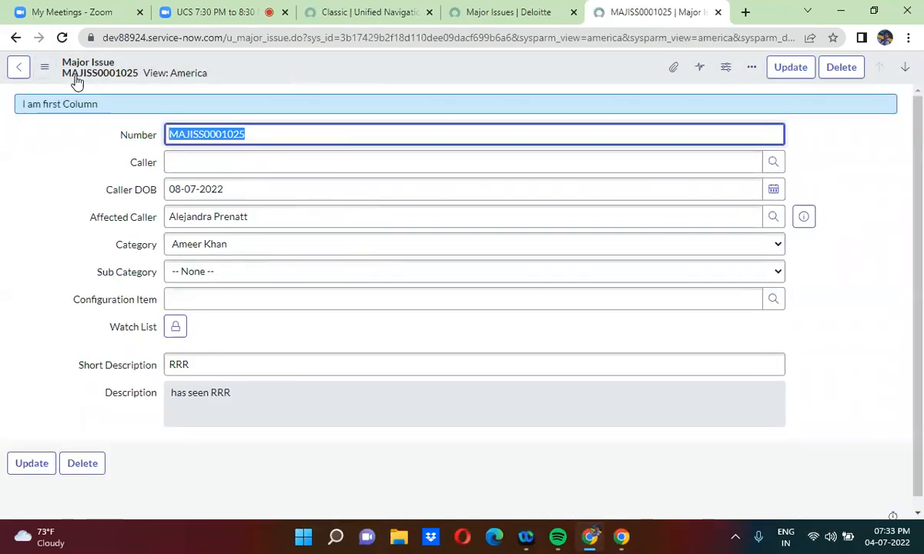
Step: Switch the major issue form from the America view to the Default view
left_click(44, 67)
mouse_move(99, 172)
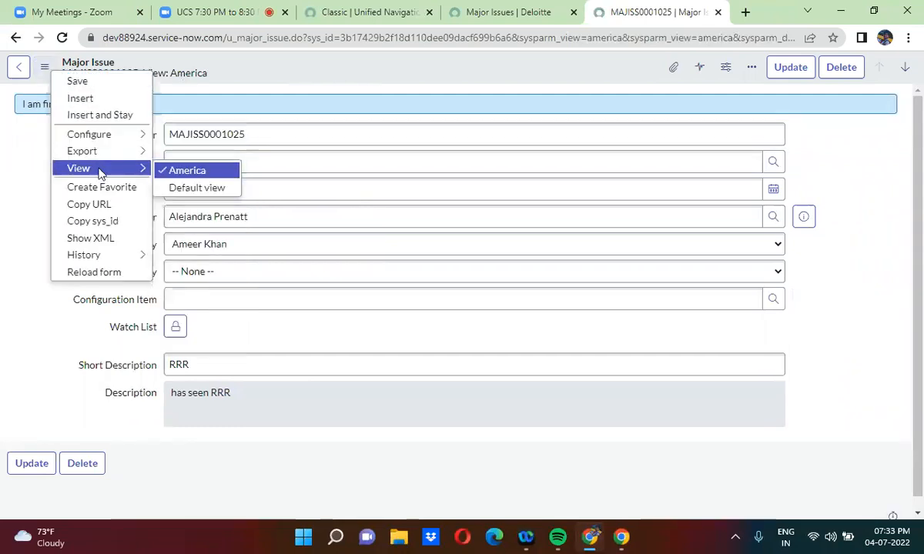
left_click(197, 187)
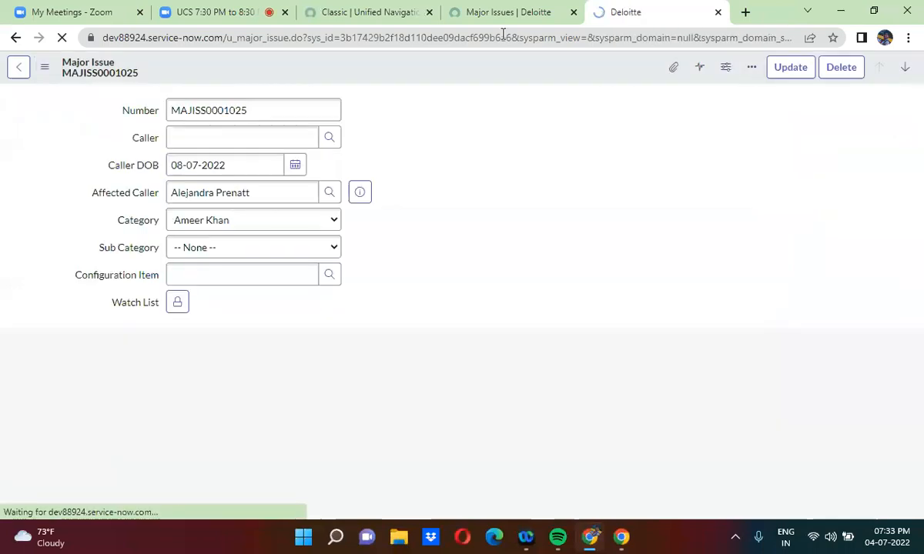
left_click(510, 12)
left_click(616, 12)
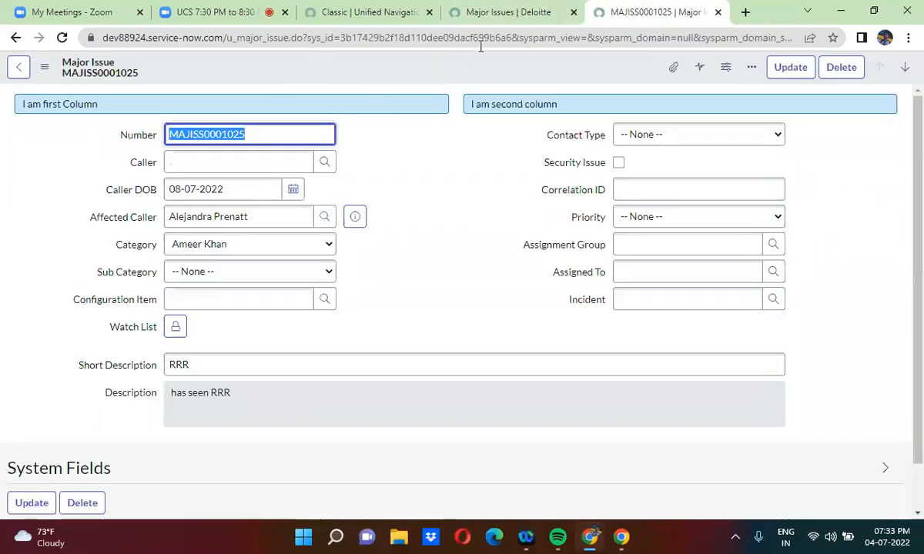
left_click(514, 11)
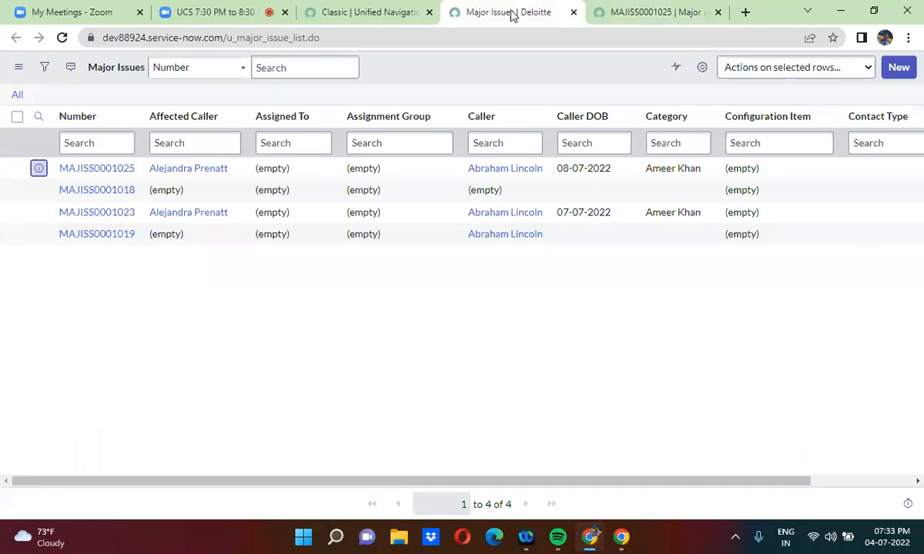
left_click(600, 12)
Step: Open the Major Issue table's configuration from the form and review its column labels, types and references
right_click(319, 74)
mouse_move(358, 137)
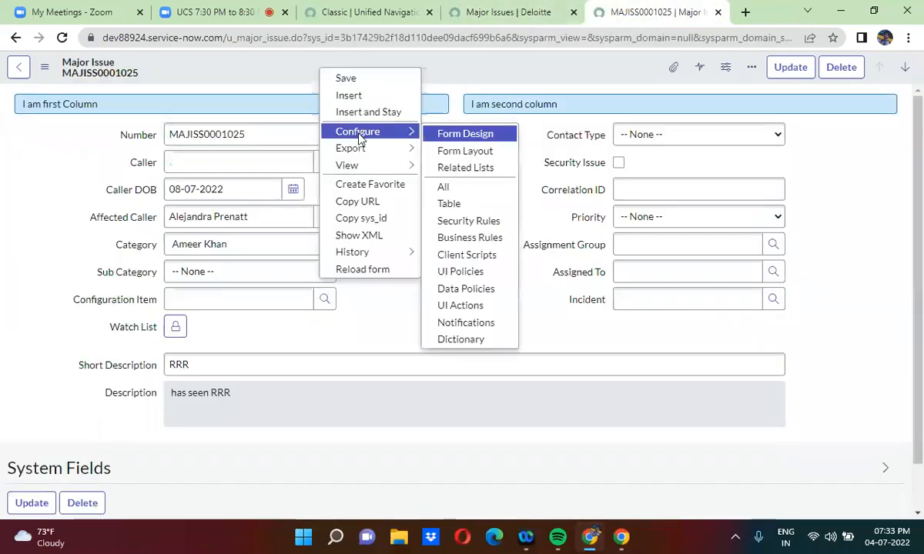
left_click(449, 204)
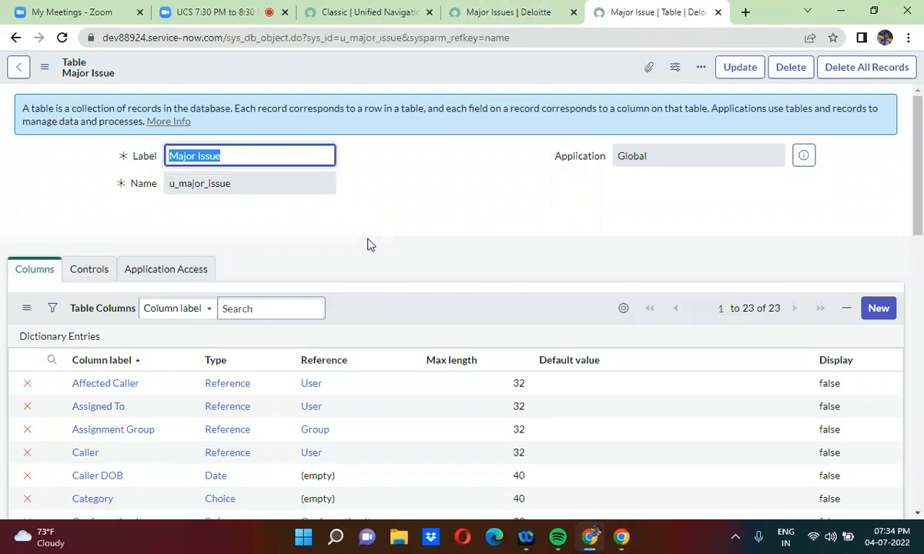
scroll(368, 244, "down", 3)
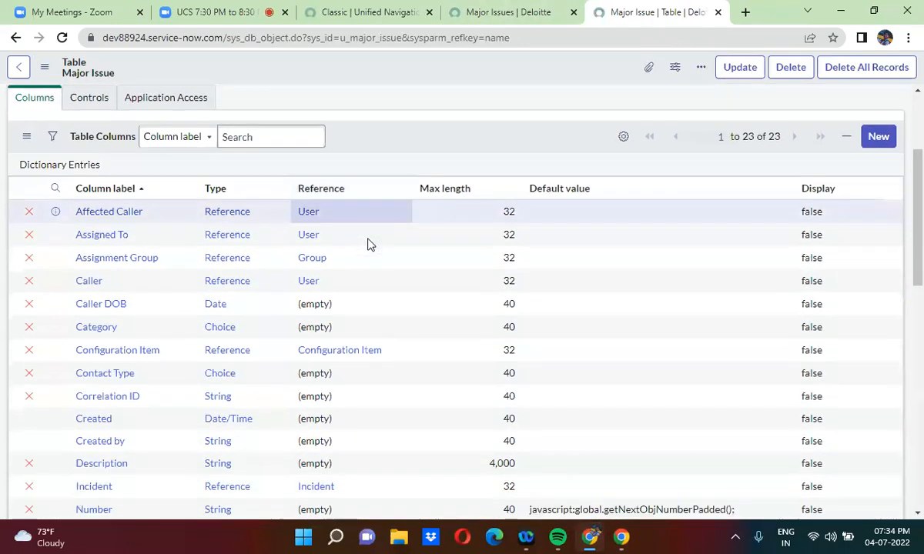
scroll(368, 245, "down", 2)
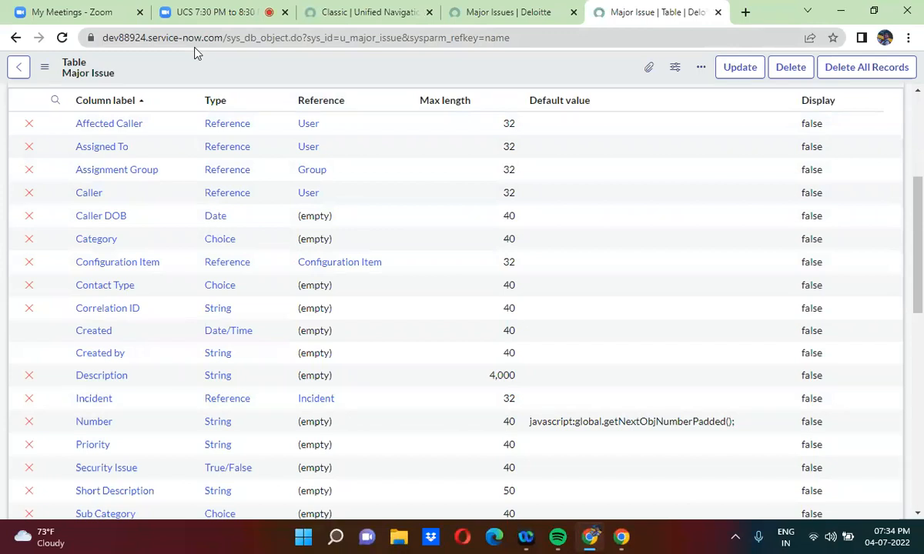
left_click(921, 106)
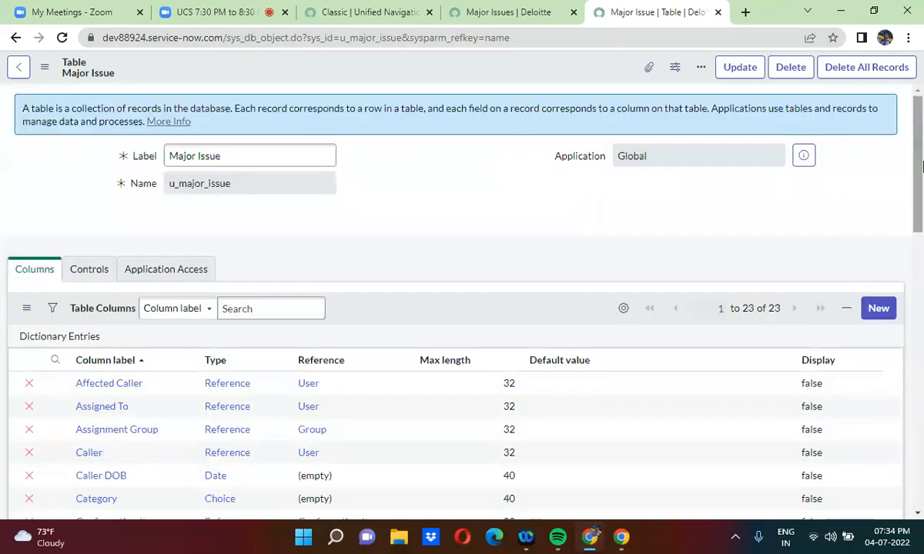
scroll(921, 168, "down", 2)
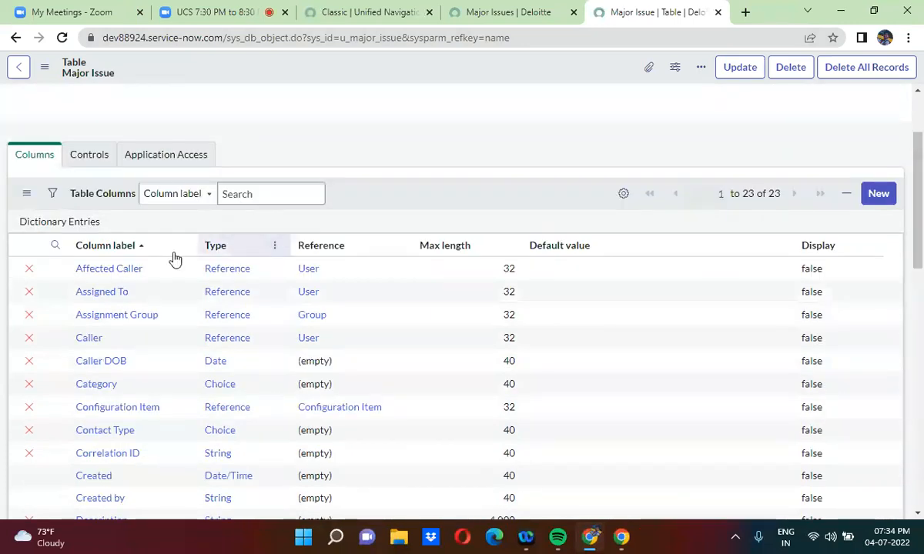
Step: Examine the dictionary entries of Affected Caller, Assigned To and Assignment Group in separate tabs, and close those tabs
left_click(82, 271, "ctrl")
left_click(108, 293, "ctrl")
left_click(109, 317, "ctrl")
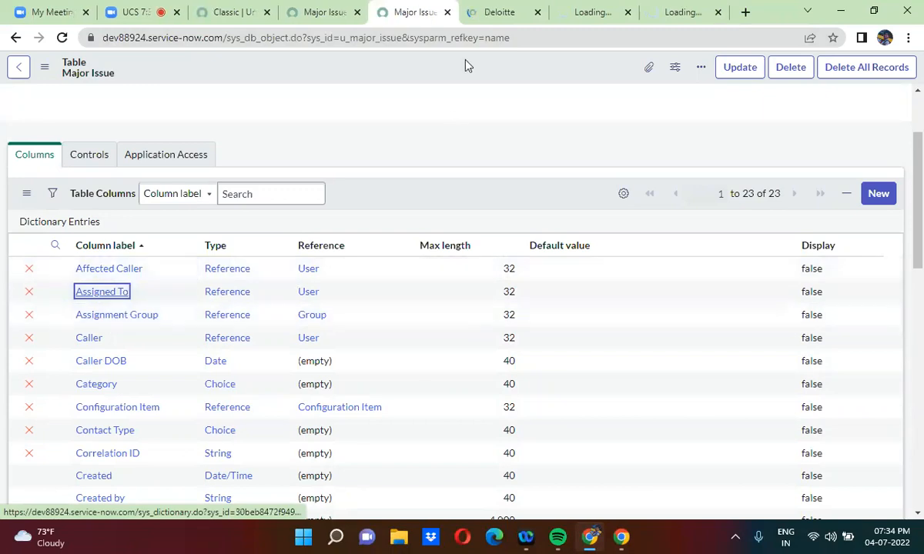
left_click(480, 14)
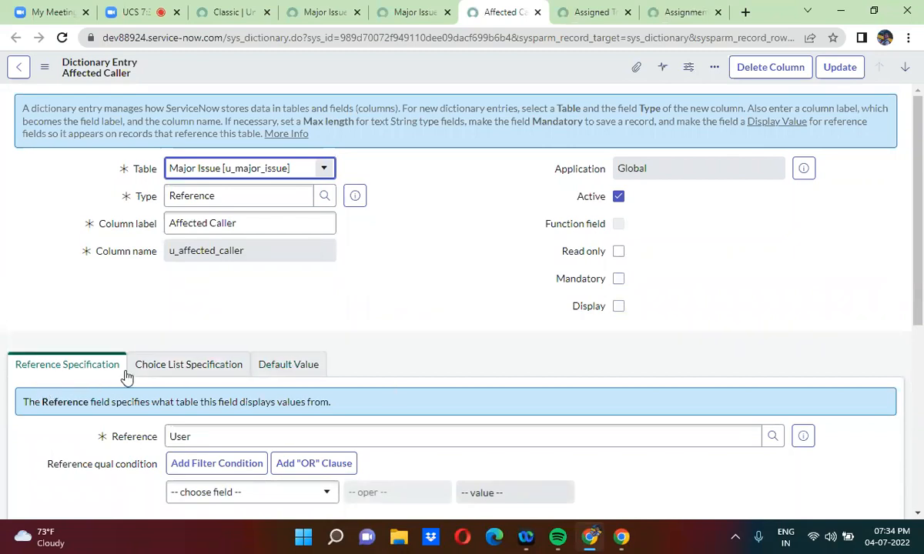
key("ctrl+Tab")
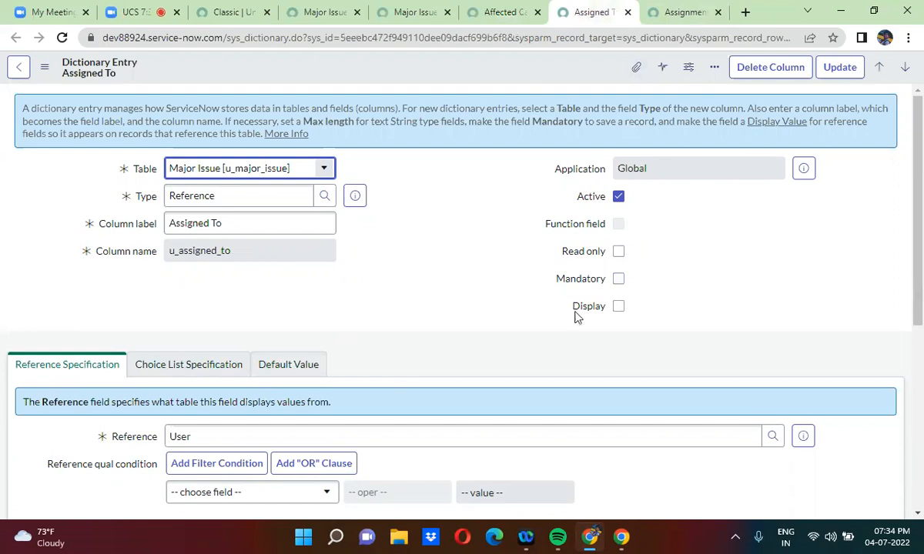
left_click(658, 12)
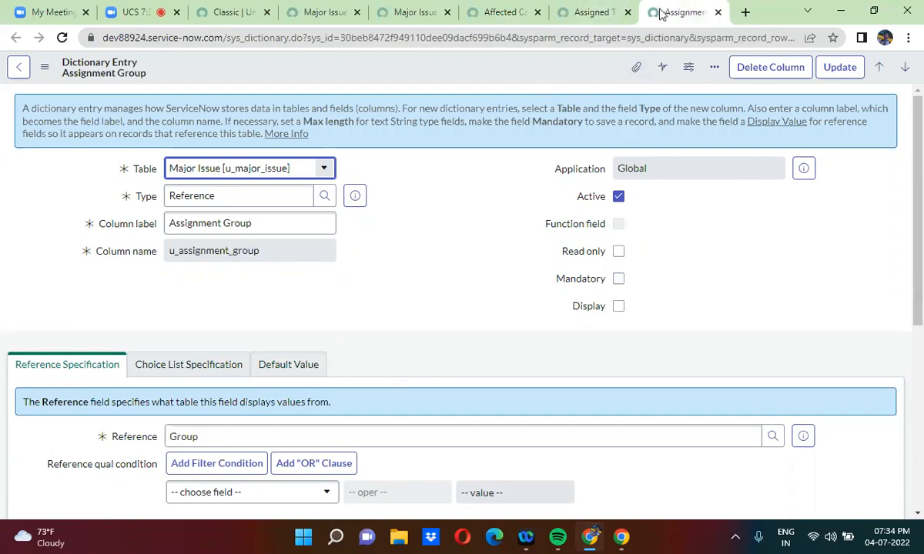
left_click(538, 12)
left_click(537, 12)
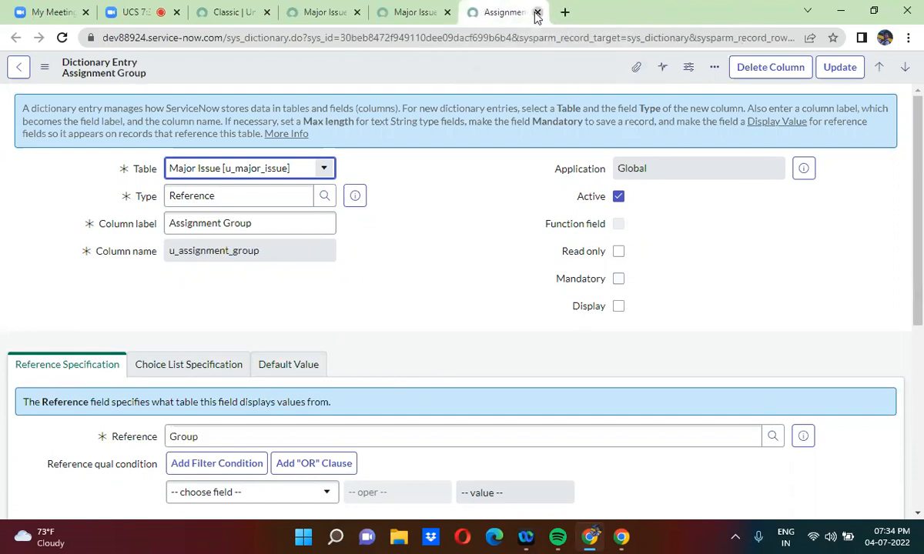
left_click(537, 13)
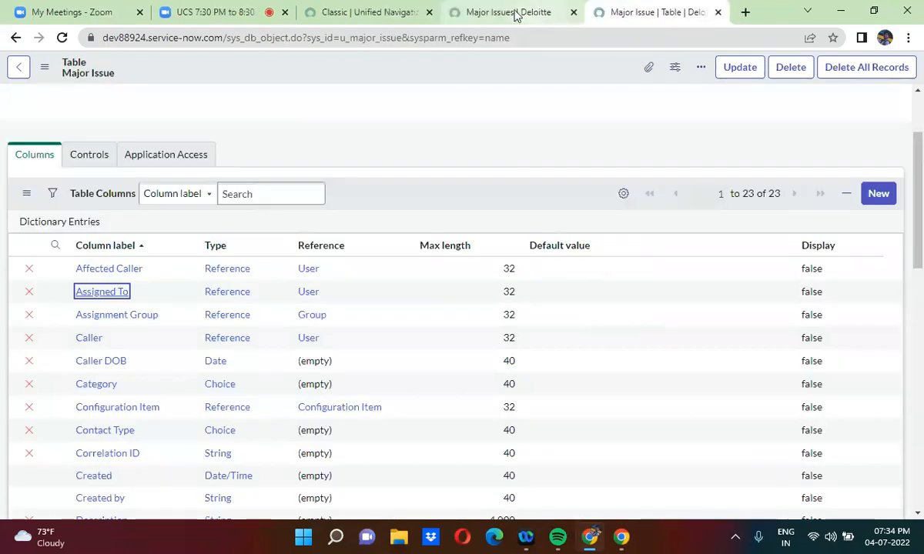
Step: Return to the main navigation page, filter the modules by "tables" and open System Definition's Tables list
left_click(377, 11)
left_click(112, 70)
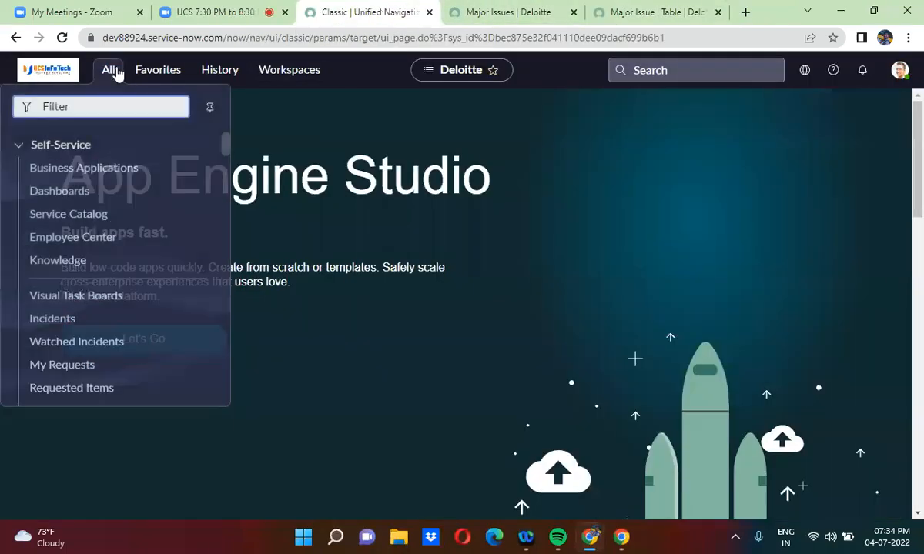
type("tables")
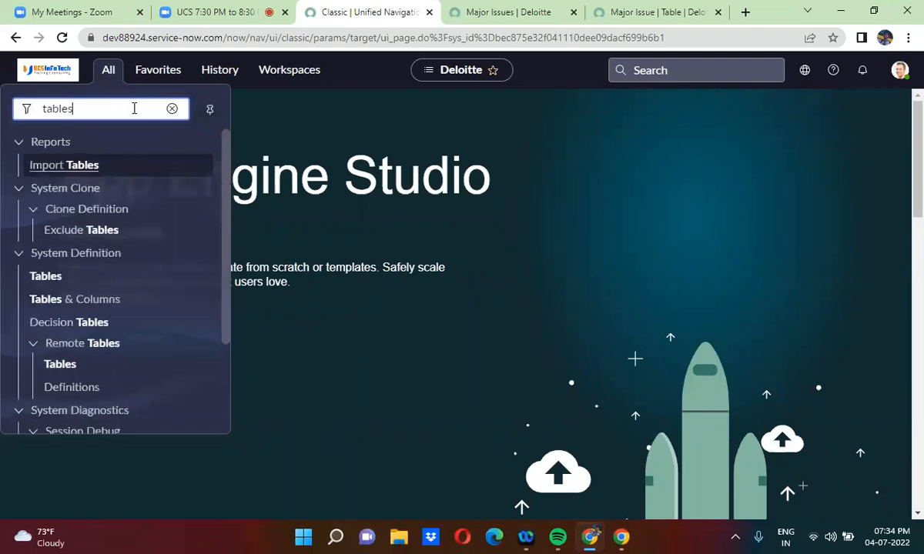
left_click(55, 277)
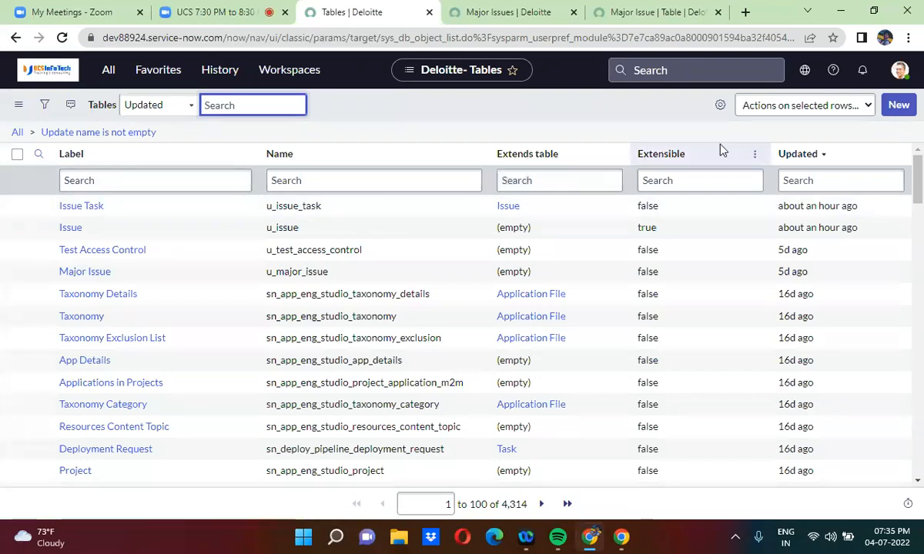
Step: Start a new table record labelled Major Issue Task and add its module to the Major Issue menu
left_click(900, 107)
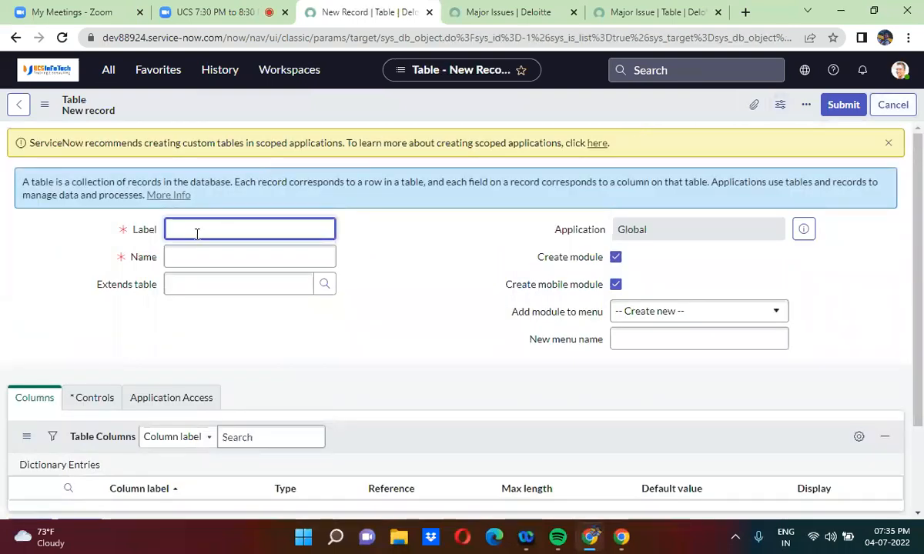
type("Major issue Task")
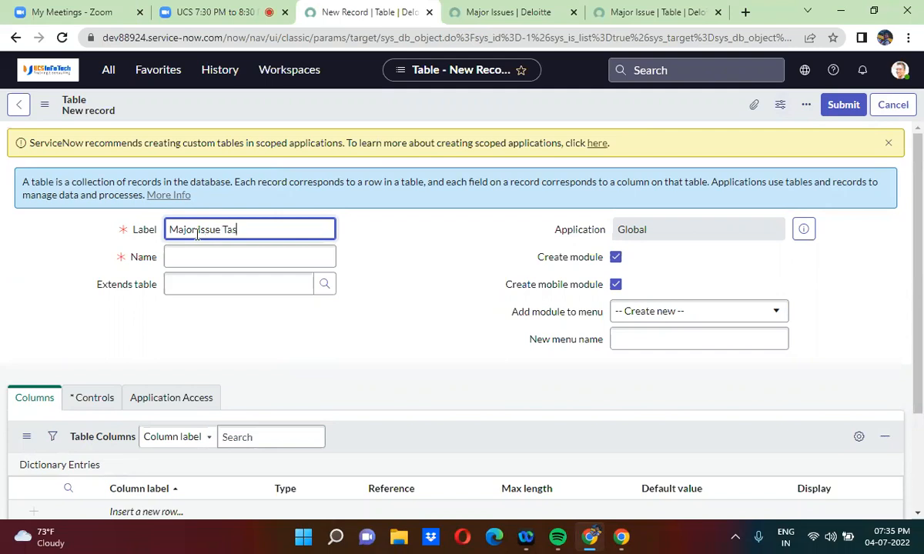
left_click(369, 266)
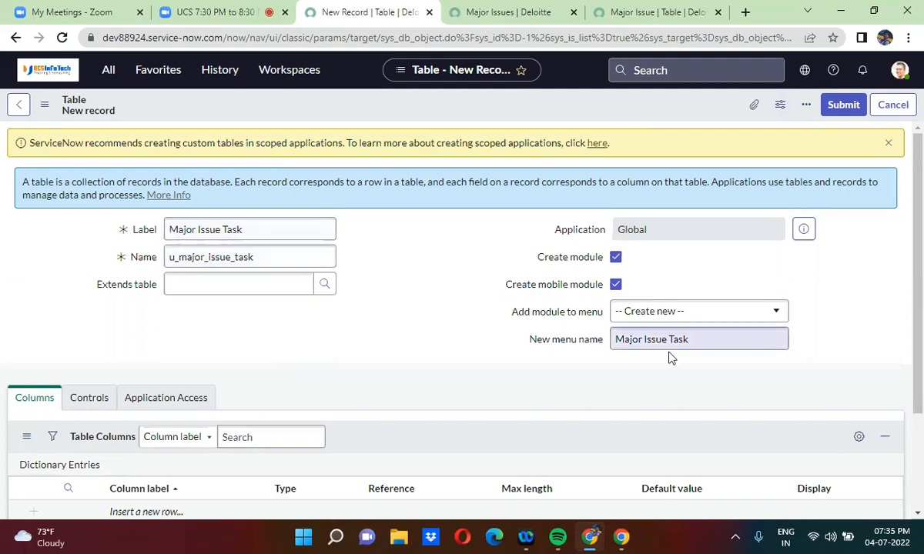
left_click(664, 310)
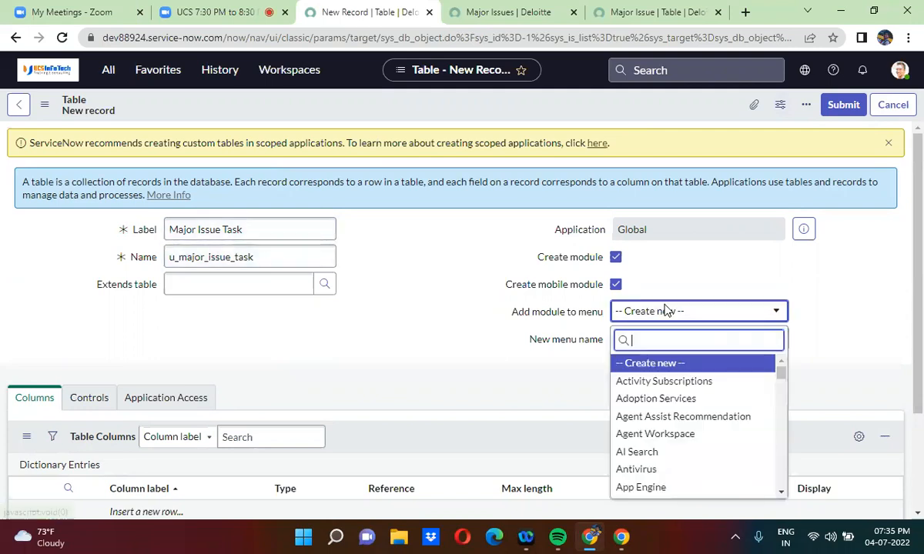
type("maj")
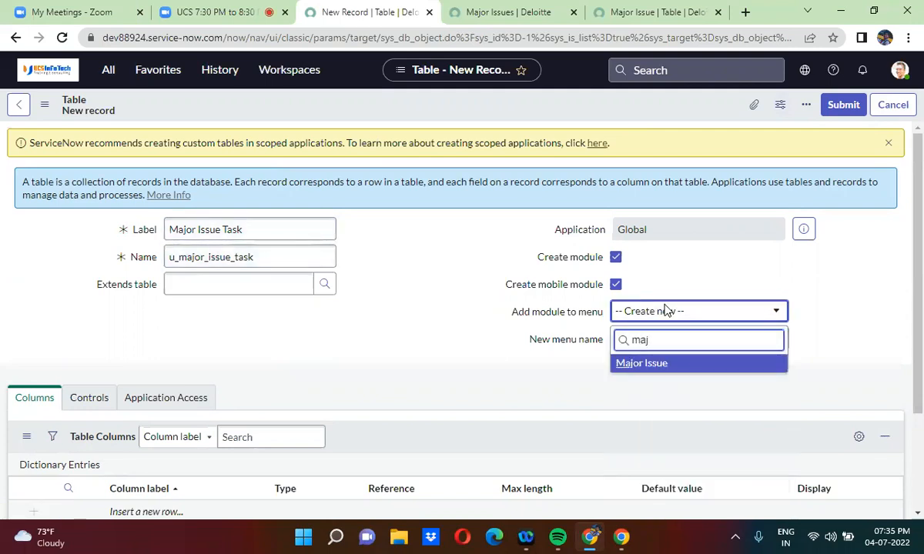
left_click(656, 367)
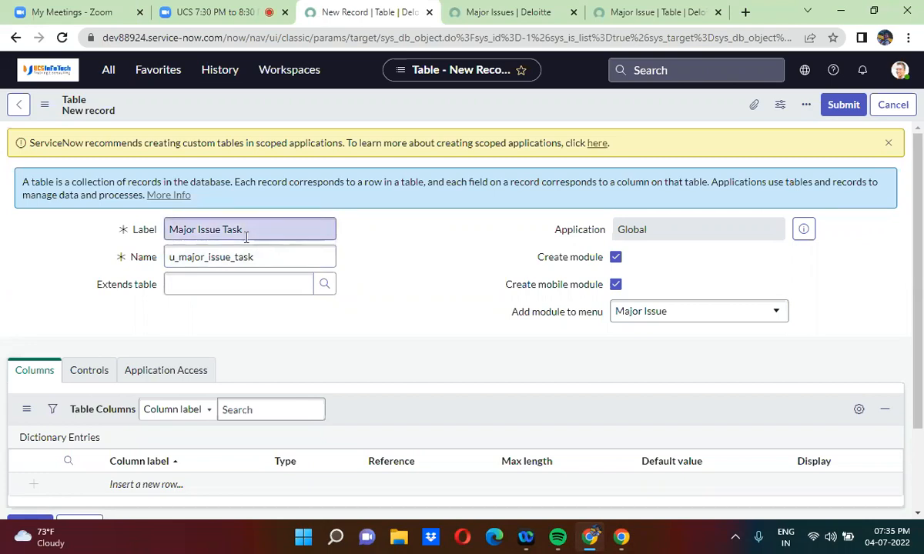
Step: Copy the Major Issue table's label and try to use it as the new table's Extends table value
left_click(508, 23)
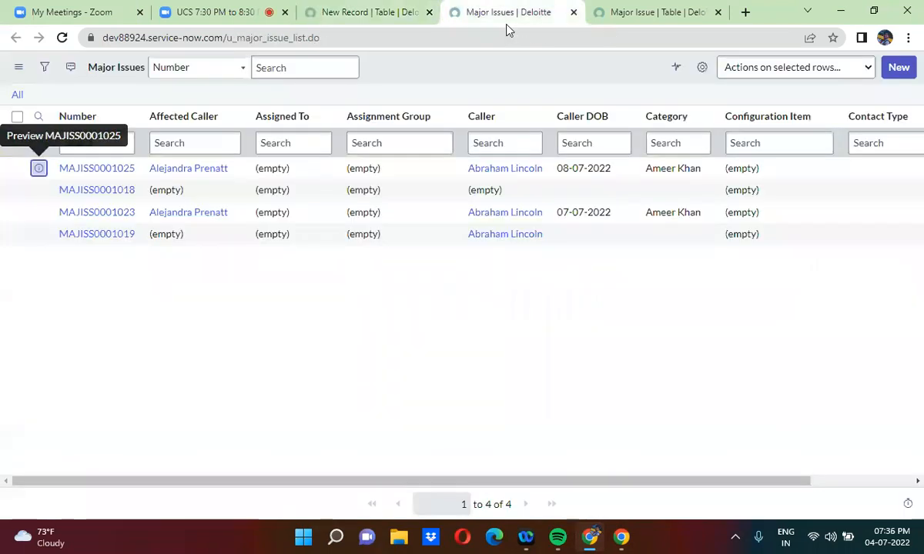
left_click(633, 14)
left_click_drag(633, 14, 492, 11)
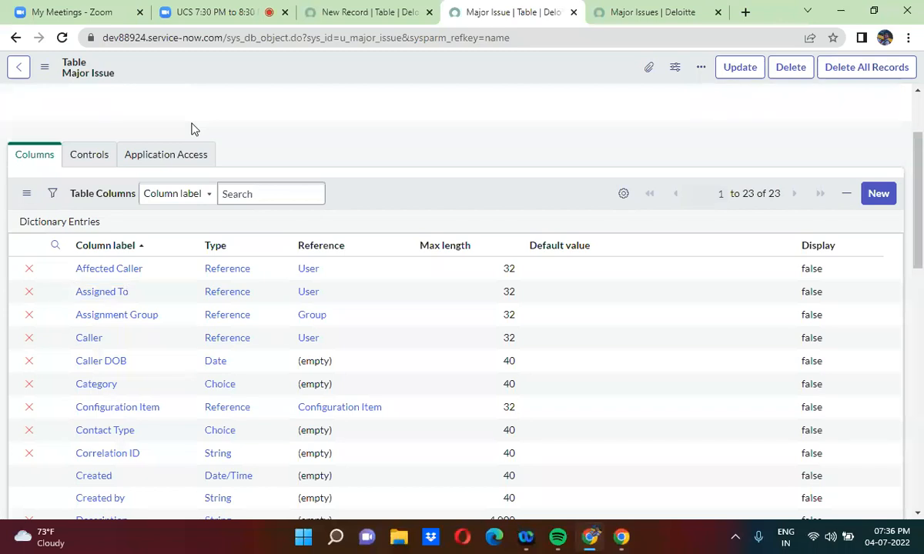
scroll(193, 129, "up", 3)
left_click(216, 162)
triple_click(216, 162)
key("ctrl+c")
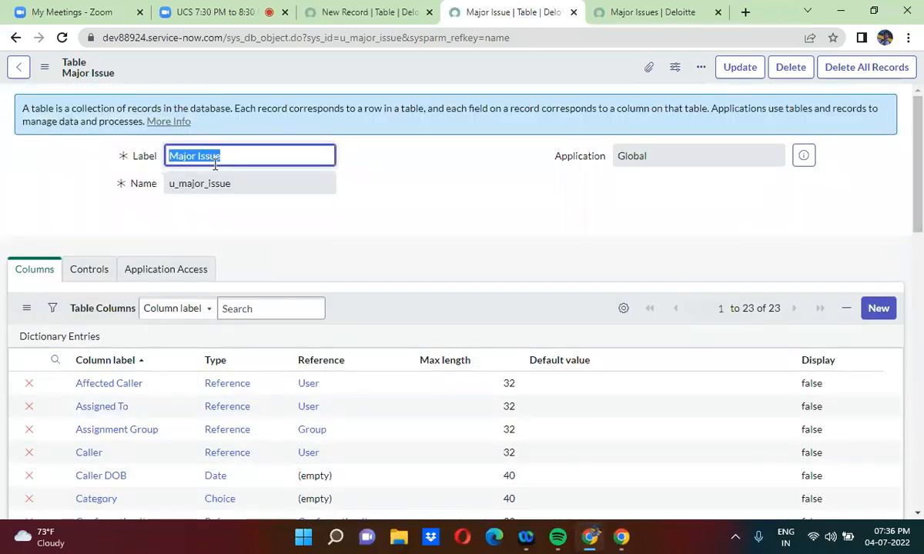
left_click(355, 11)
left_click(188, 292)
key("ctrl+v")
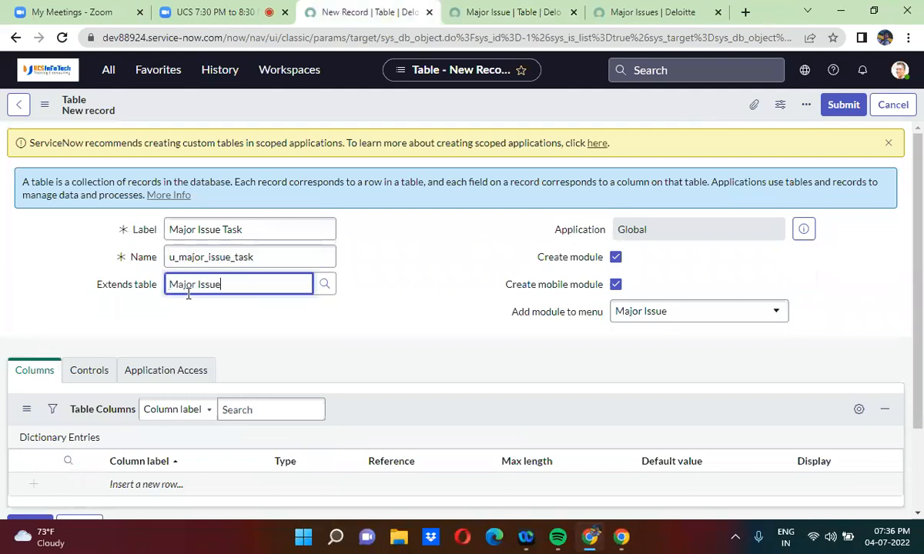
left_click(423, 280)
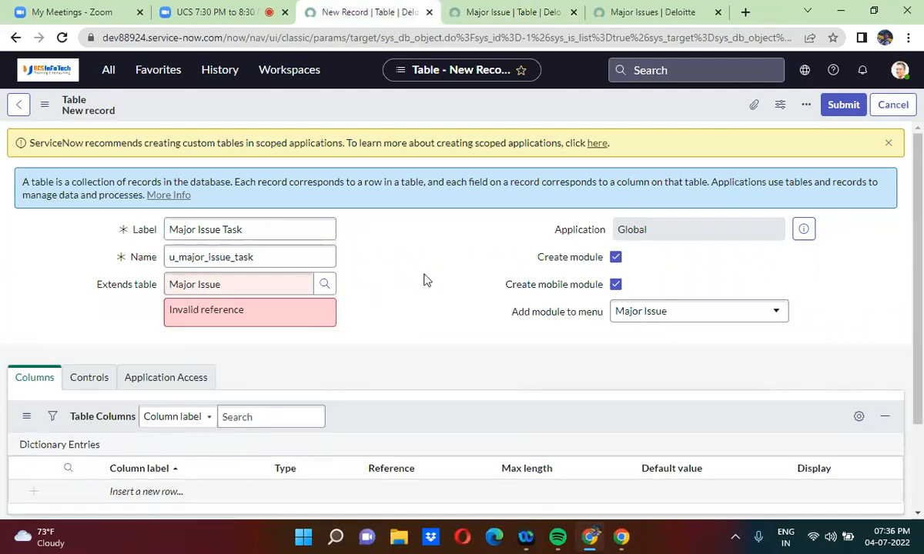
Step: Make the Major Issue table extensible in its control settings and save that table record
left_click(496, 12)
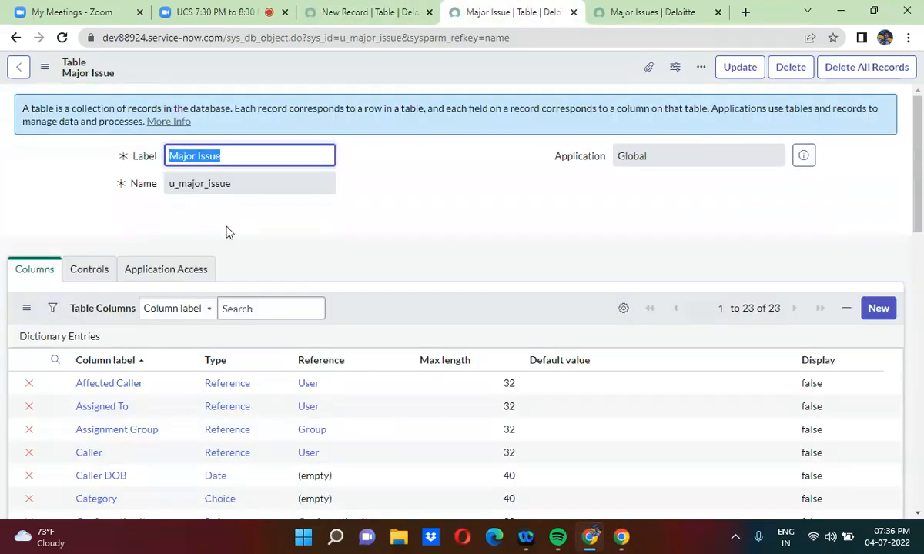
left_click(87, 272)
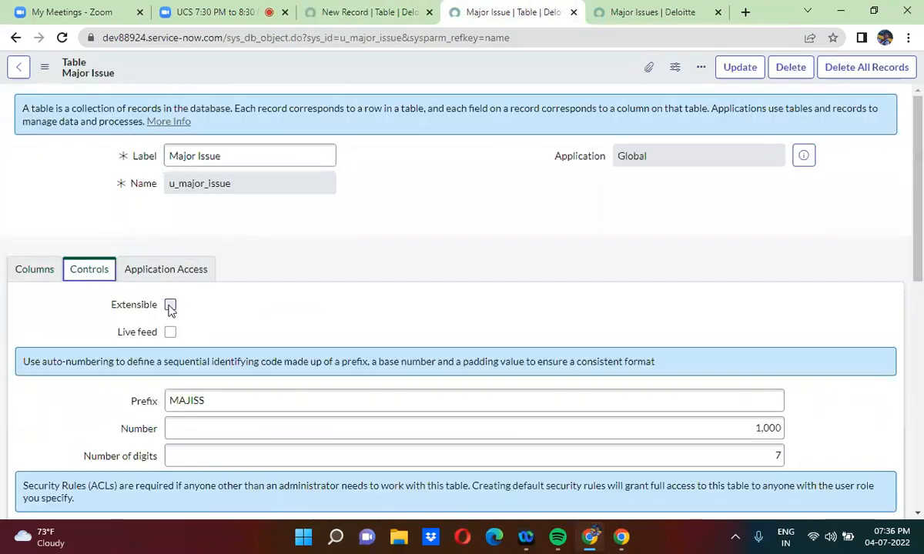
left_click(171, 305)
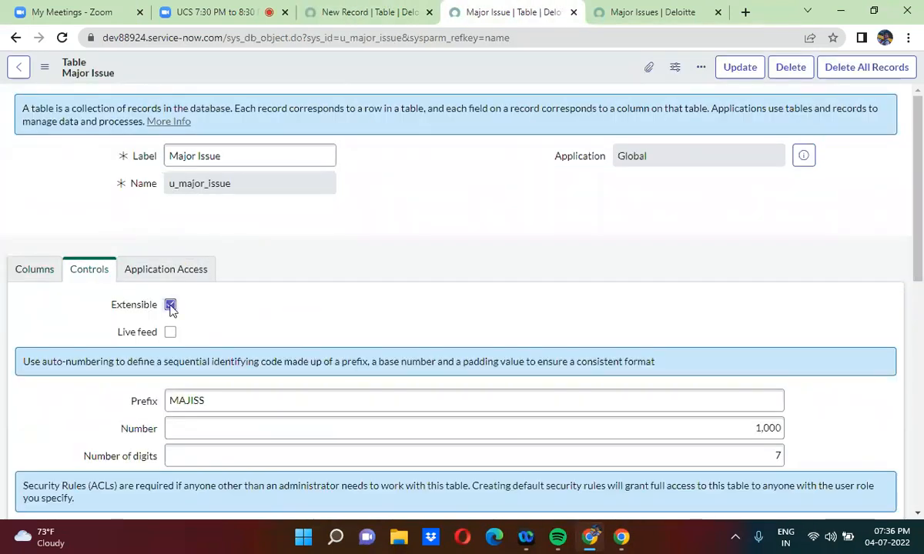
right_click(326, 69)
left_click(352, 76)
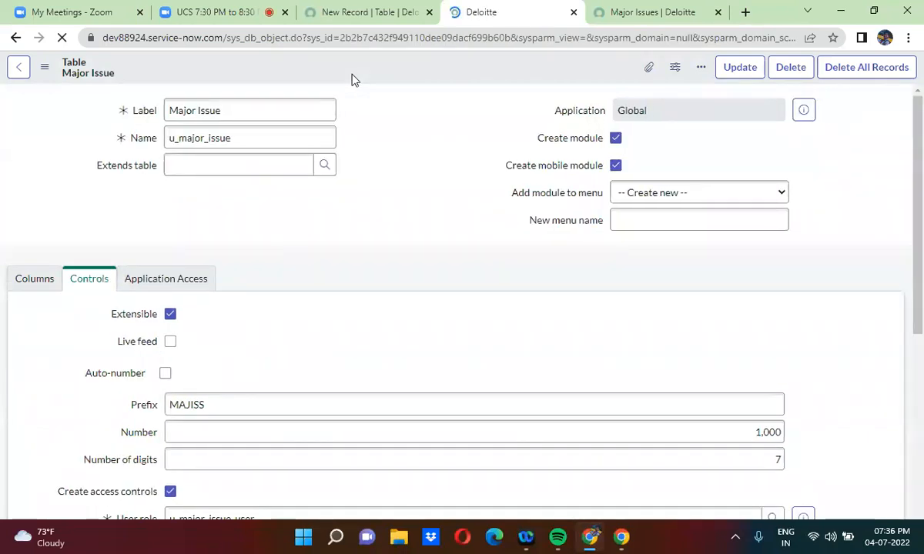
Step: Set Extends table on the new Major Issue Task record to Major Issue using the reference lookup
left_click(356, 12)
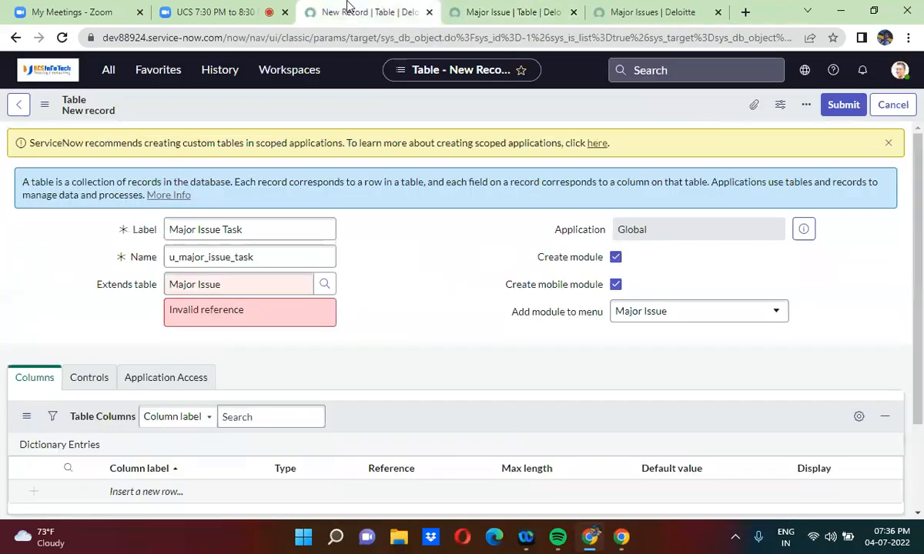
triple_click(209, 279)
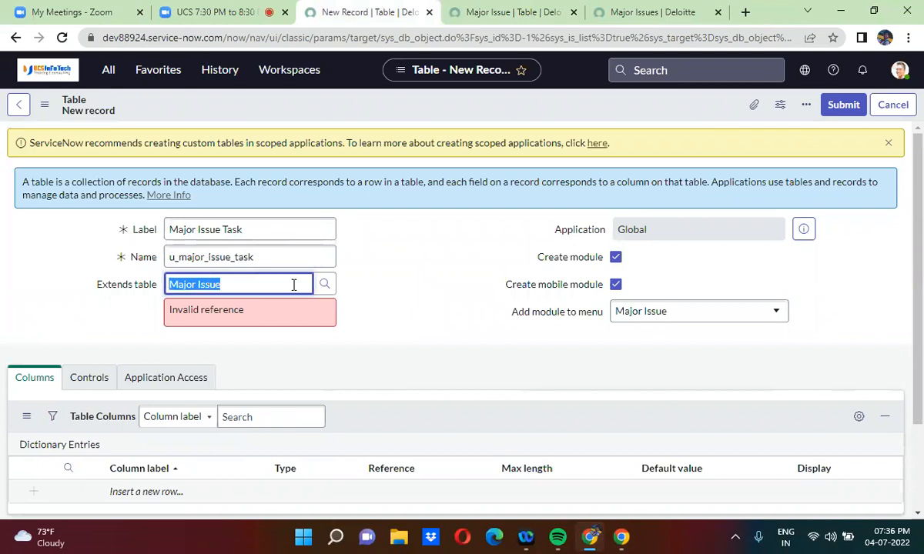
left_click(324, 284)
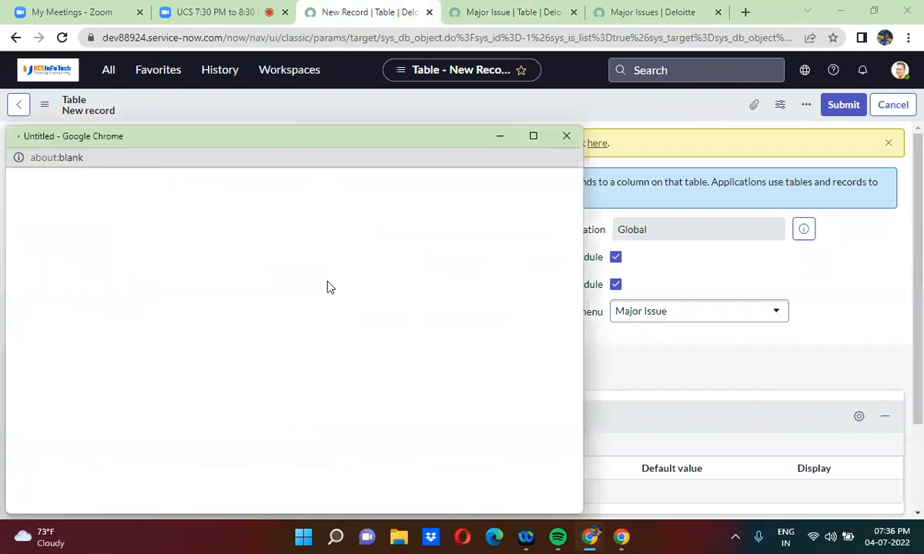
left_click(81, 286)
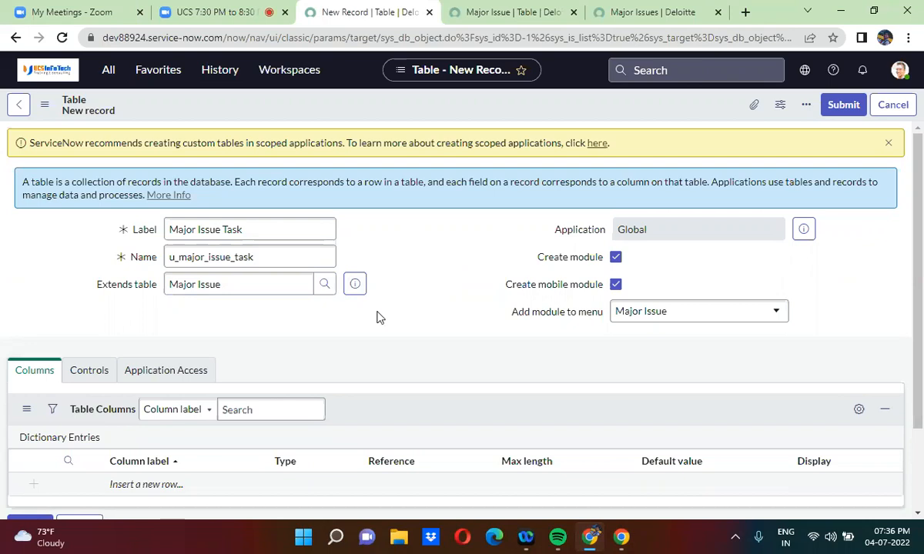
Step: Enable auto-numbering for the new table with the prefix MAJISSTASK
scroll(378, 317, "down", 2)
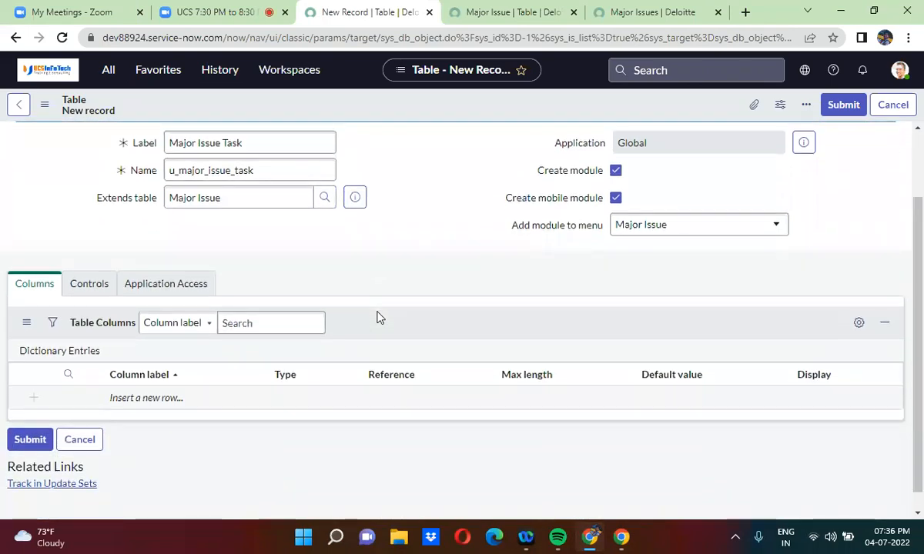
scroll(377, 317, "up", 1)
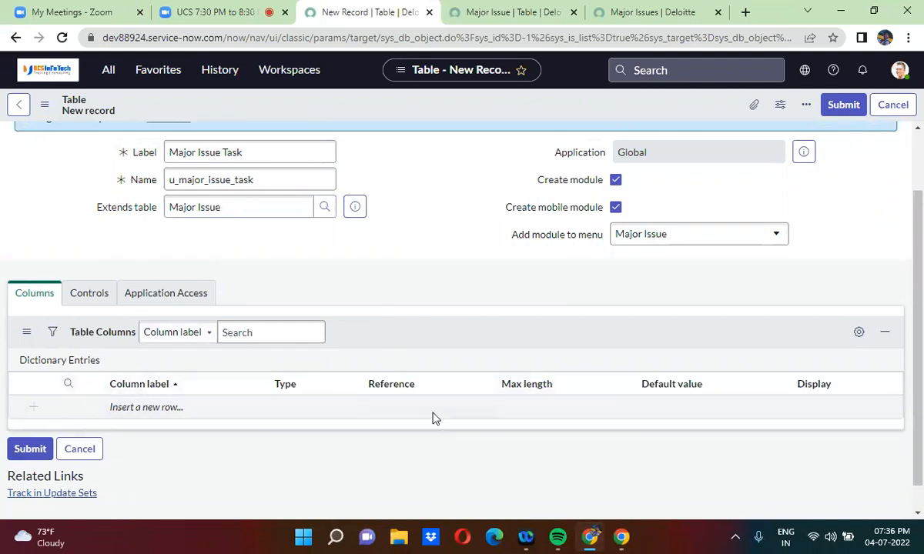
left_click(89, 299)
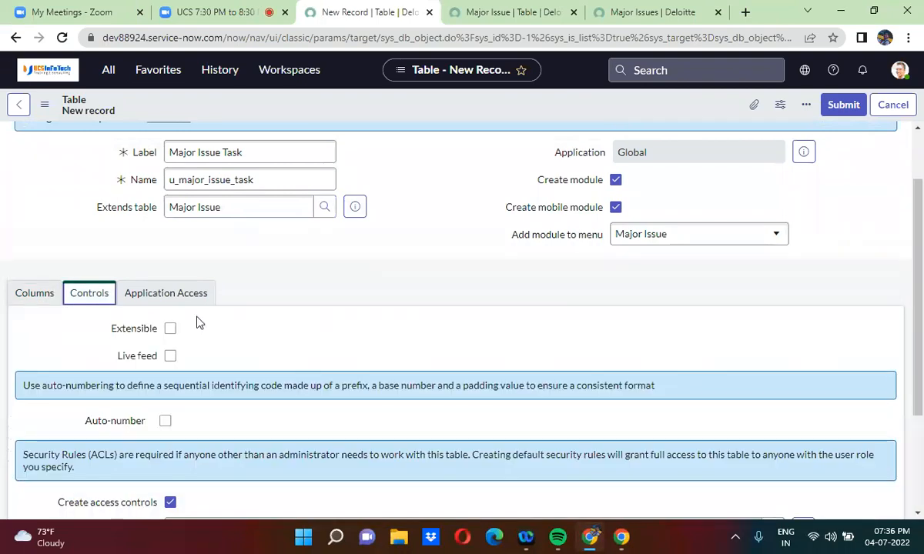
left_click(165, 421)
left_click(242, 454)
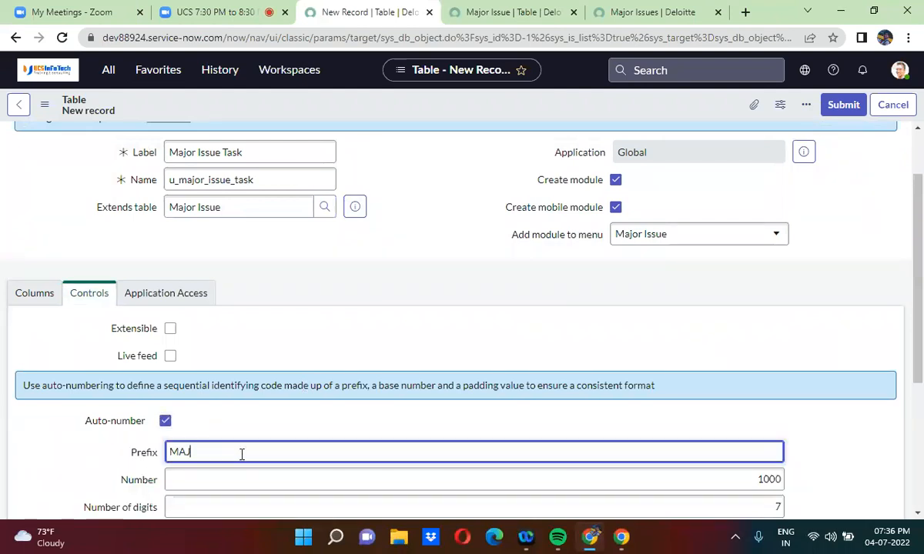
type("ISS")
left_click(333, 294)
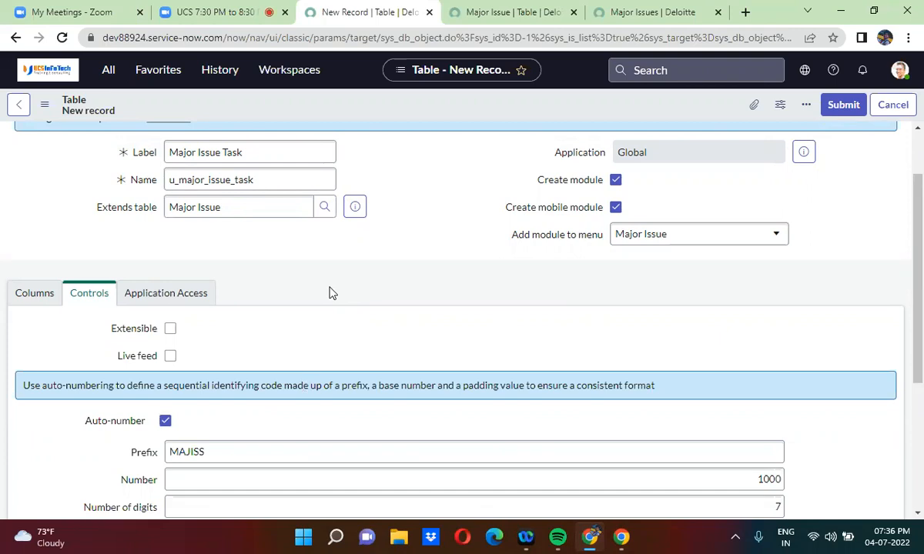
left_click(226, 452)
type("TASK")
left_click(311, 241)
Step: Check the new table's column list against the parent Major Issue table's columns, and save the Major Issue Task record
left_click(32, 296)
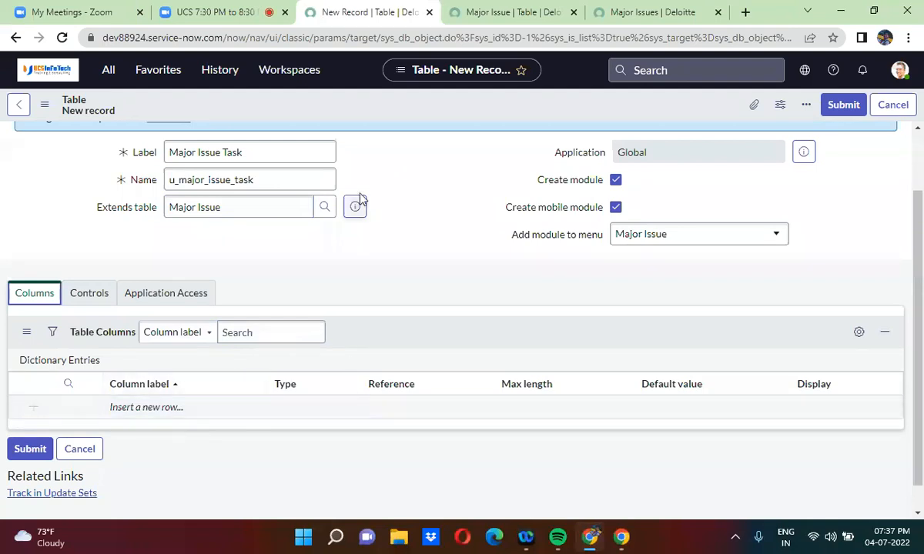
right_click(399, 109)
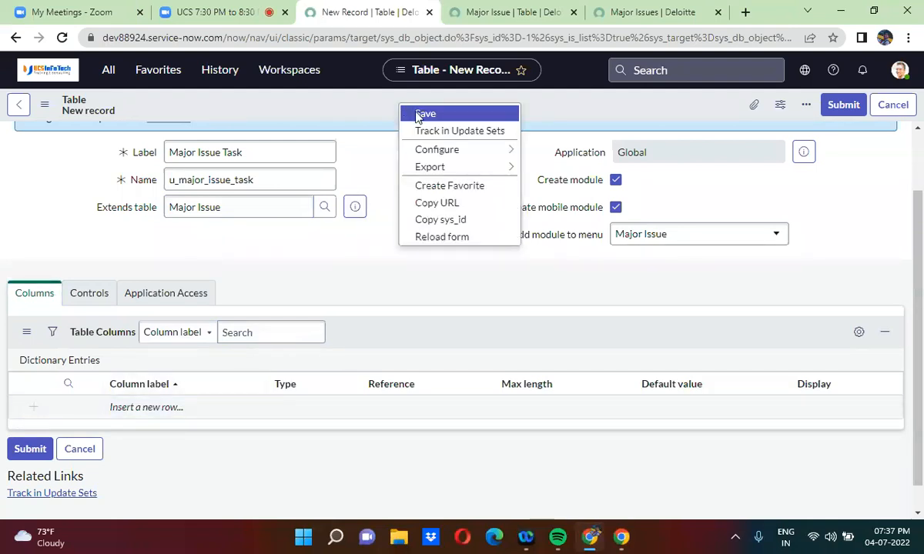
left_click(356, 107)
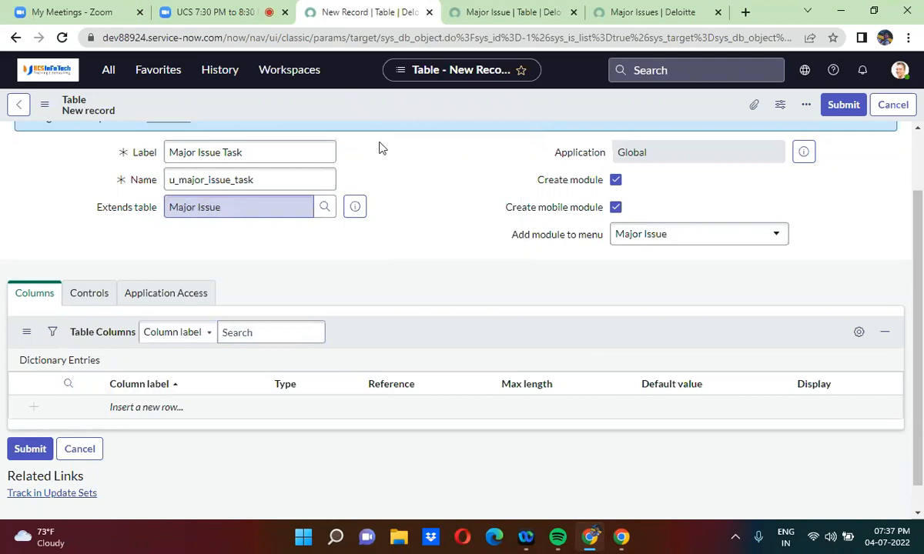
left_click(506, 9)
left_click(26, 268)
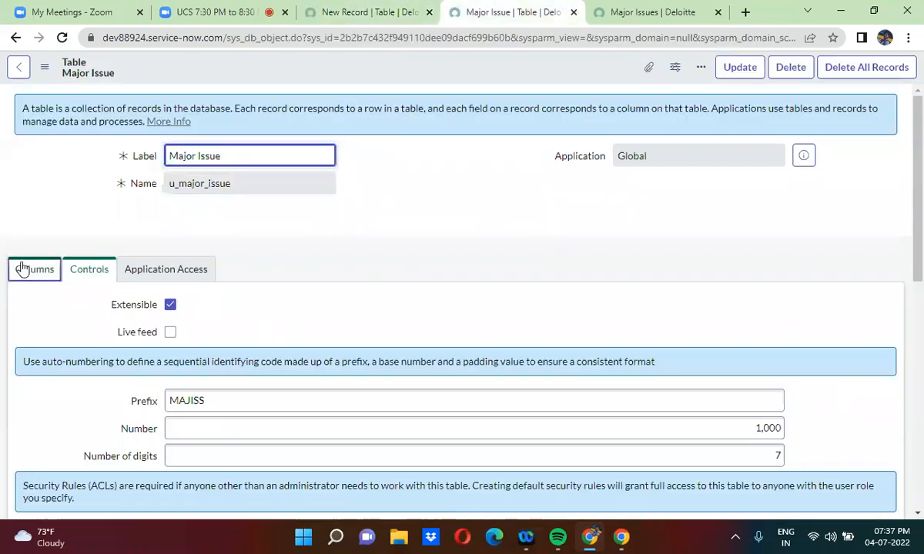
scroll(389, 305, "down", 3)
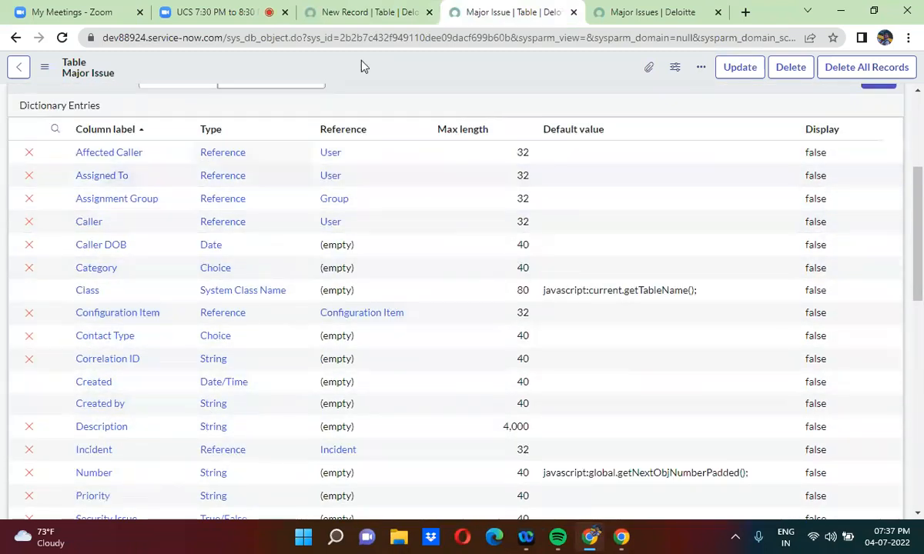
left_click(361, 8)
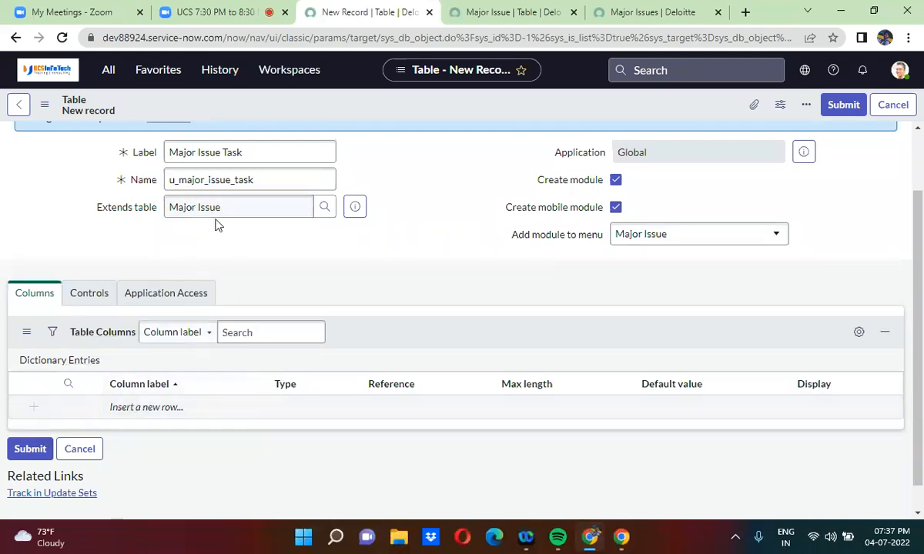
right_click(372, 107)
left_click(391, 116)
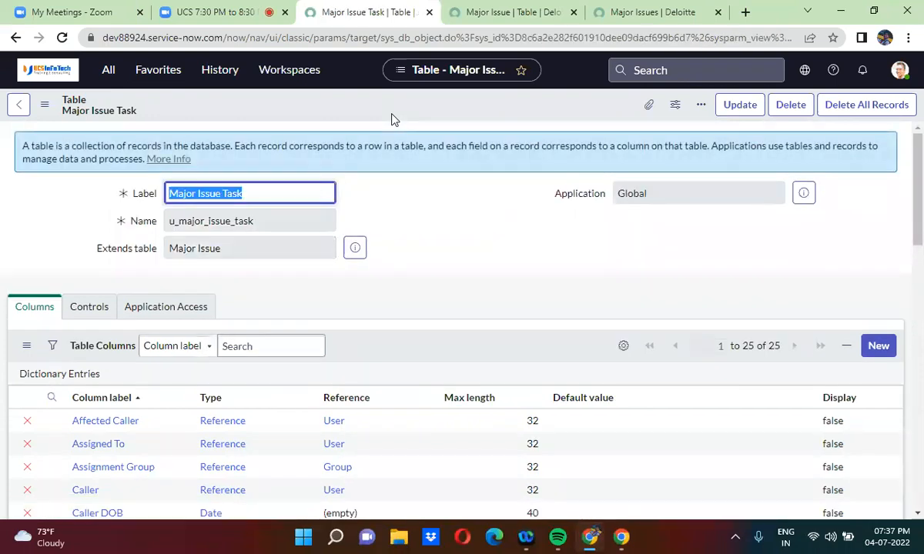
Step: Review the full list of columns on the saved Major Issue Task table
left_click(395, 315)
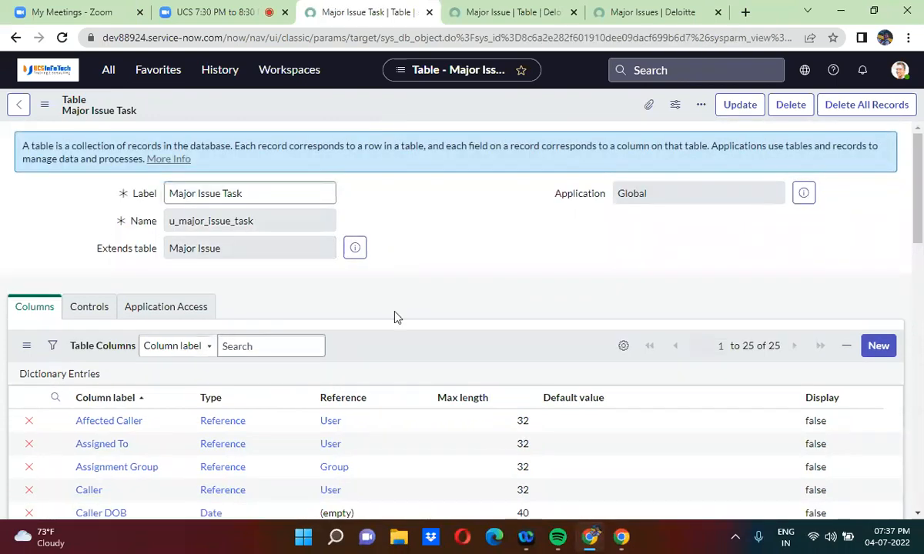
scroll(394, 315, "down", 3)
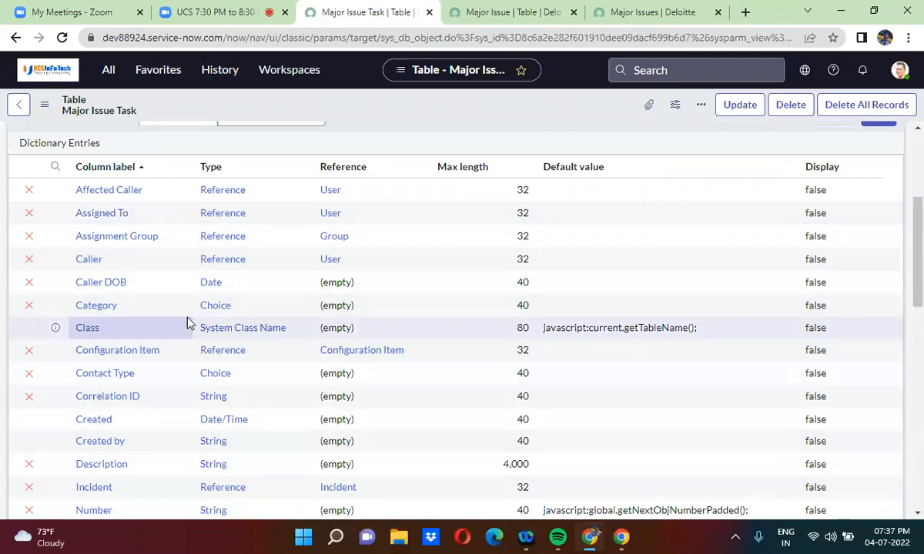
scroll(186, 324, "down", 5)
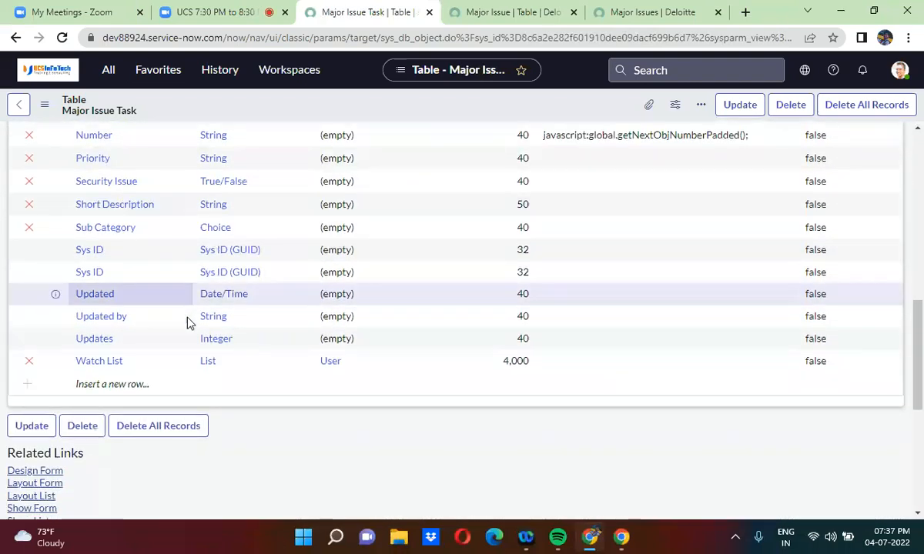
scroll(186, 323, "up", 6)
scroll(186, 324, "up", 2)
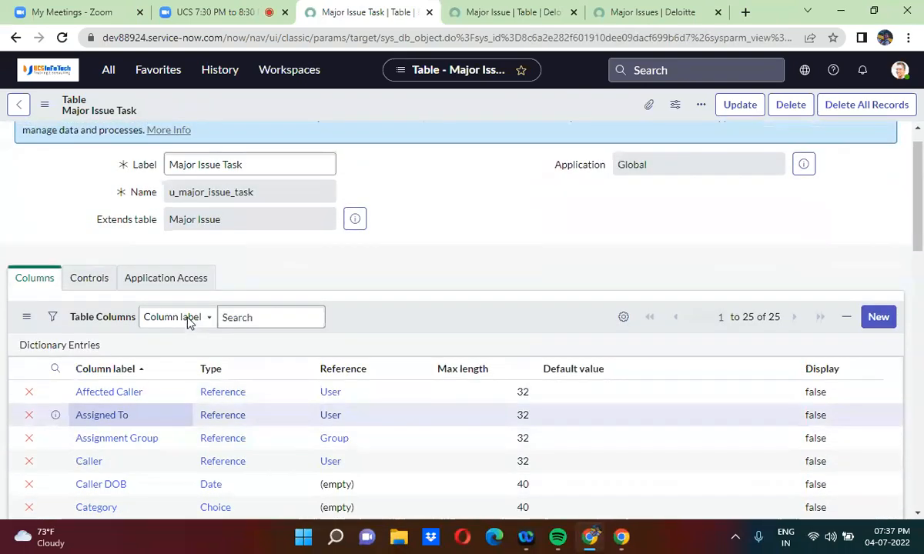
Step: Duplicate the Major Issue Task table record in another browser tab and compare its columns with the Major Issue table
scroll(187, 324, "down", 3)
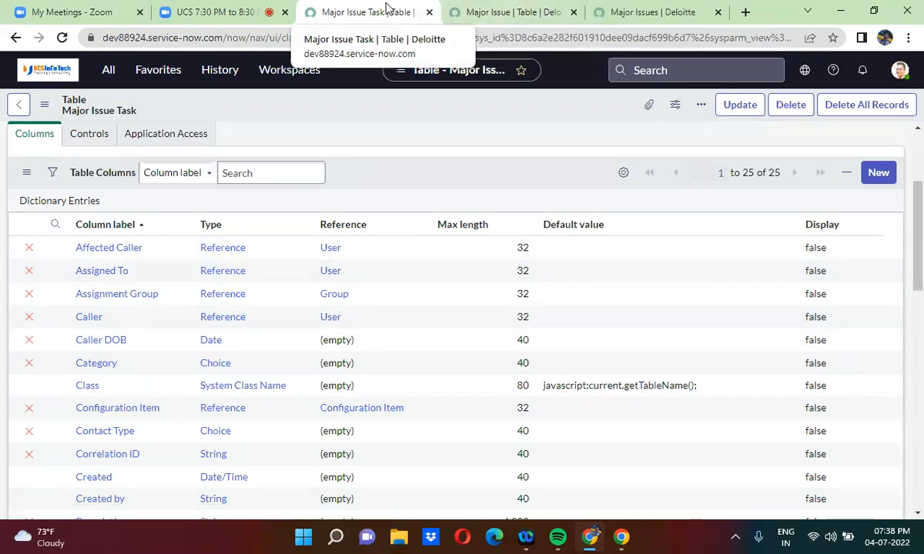
right_click(345, 10)
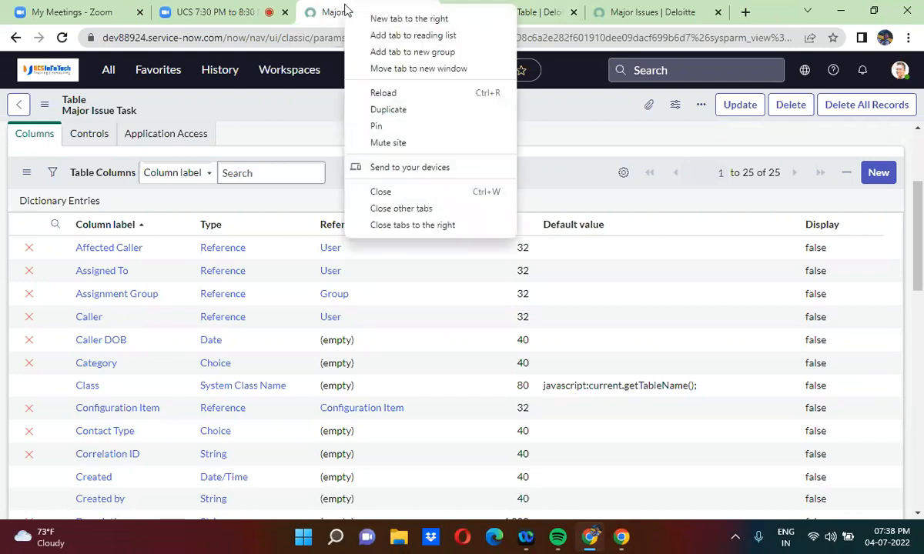
left_click(416, 110)
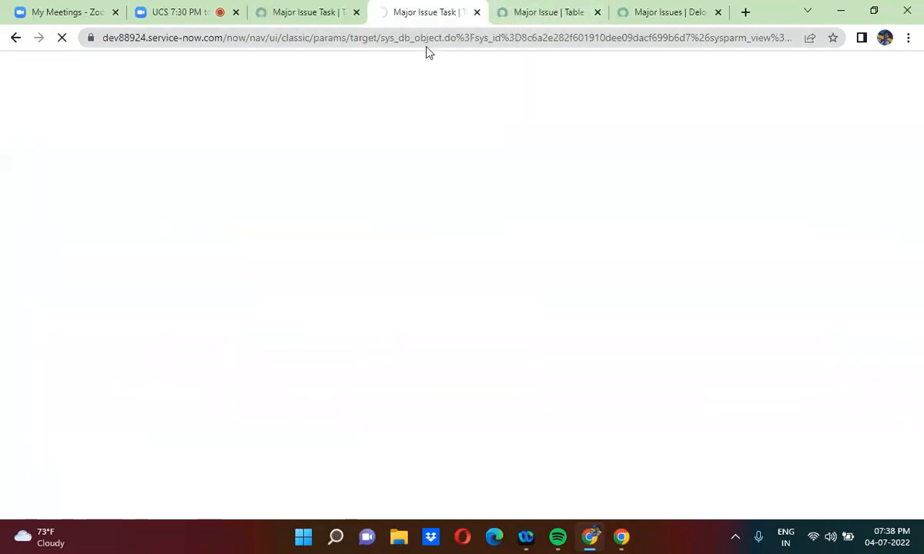
left_click(518, 13)
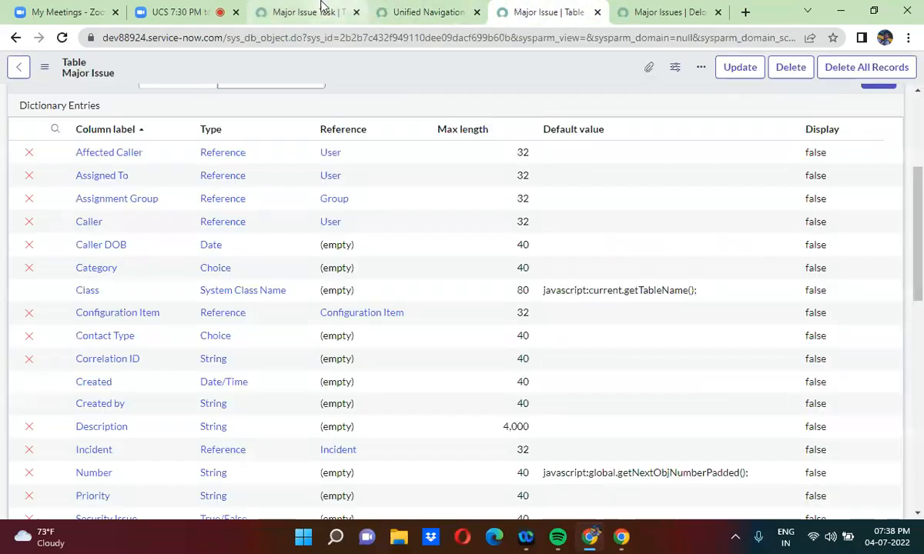
left_click(322, 7)
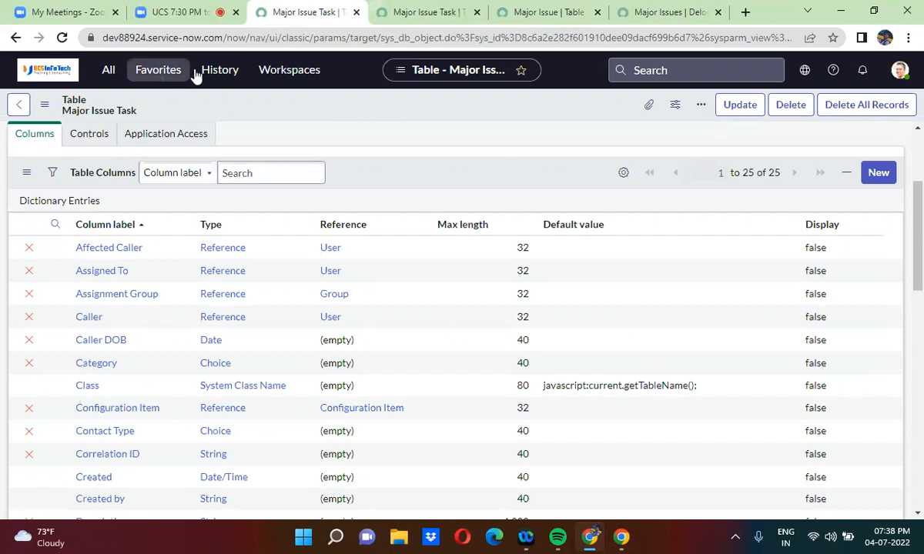
left_click(521, 10)
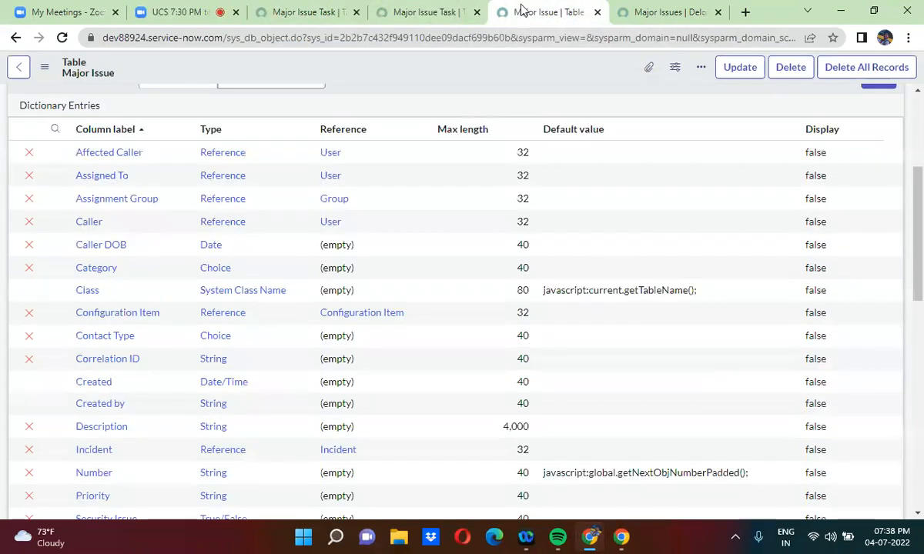
left_click(426, 8)
left_click(300, 6)
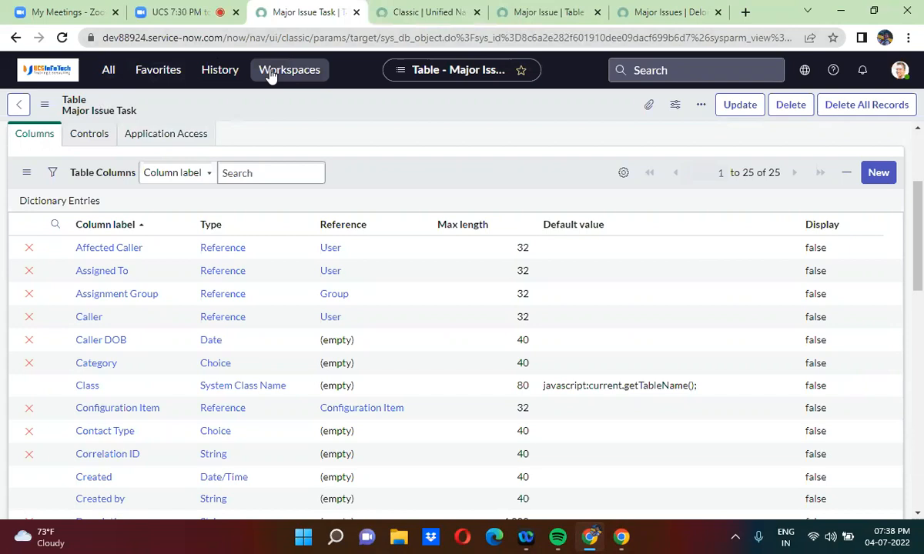
Step: Open a new Major Issue Task record form by entering u_major_issue_task.do in the application navigator
left_click(107, 73)
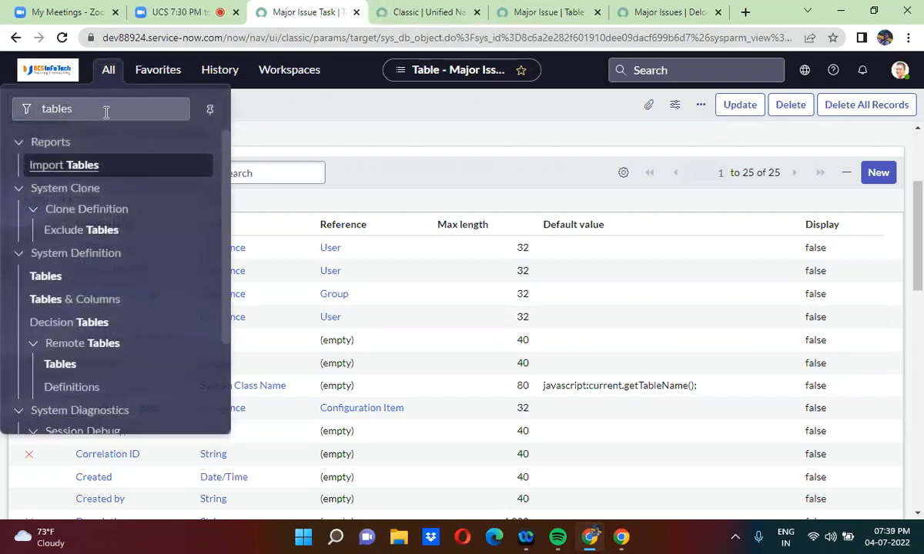
key("ctrl+a")
type("u")
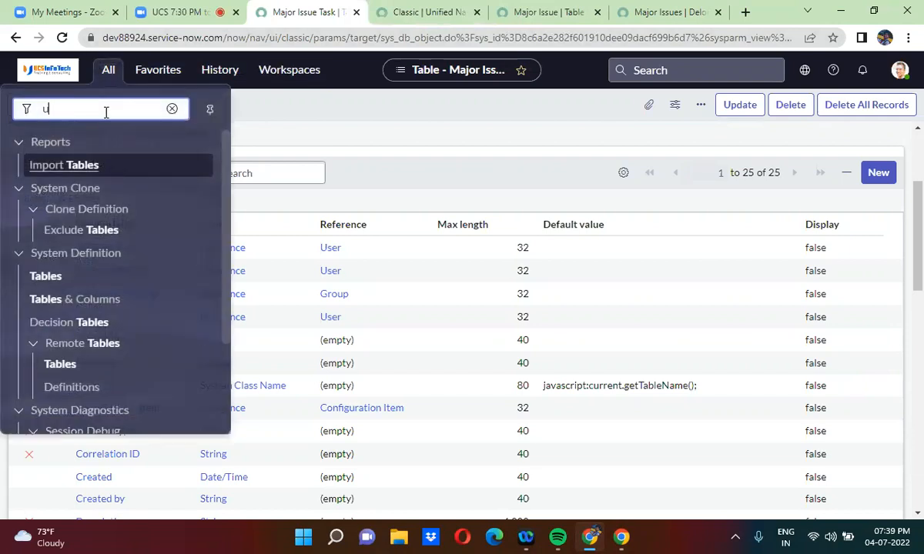
type("_major_issue")
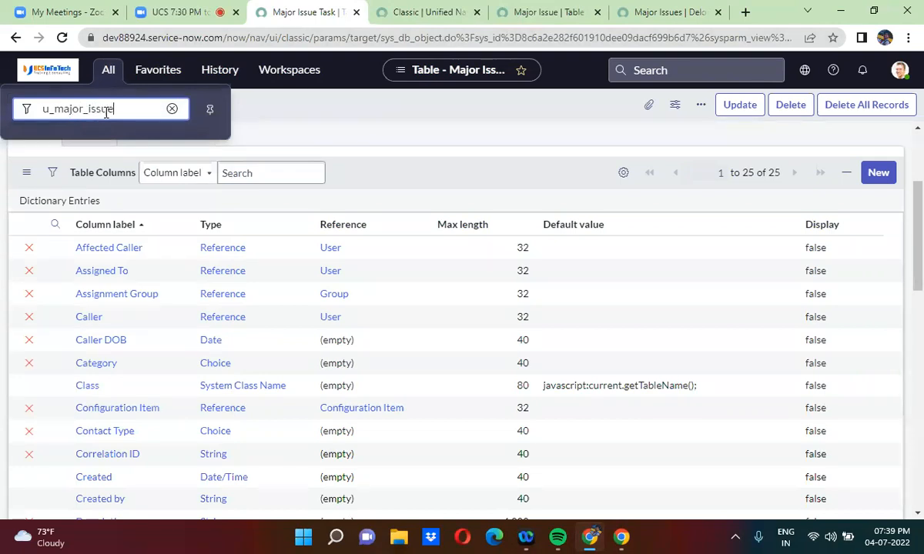
type("_task.do")
key("Return")
Step: Duplicate the Major Issue Task form in another browser tab and change its address to u_major_issue.do to load the parent form
right_click(300, 11)
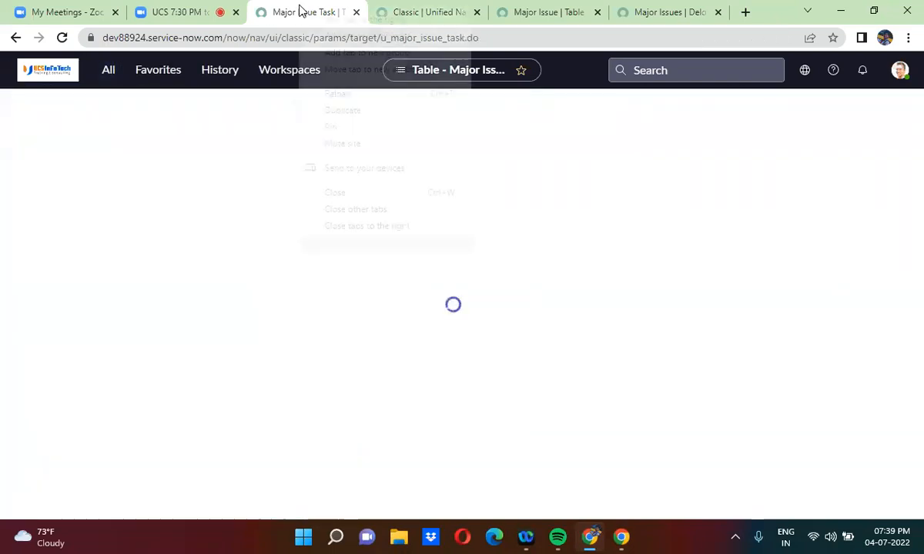
left_click(346, 118)
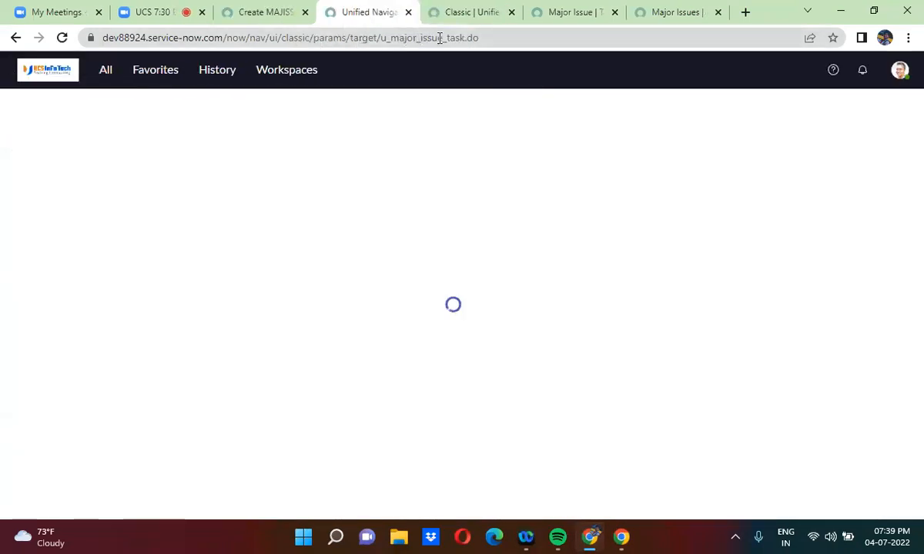
left_click_drag(444, 37, 466, 38)
key("BackSpace")
key("Return")
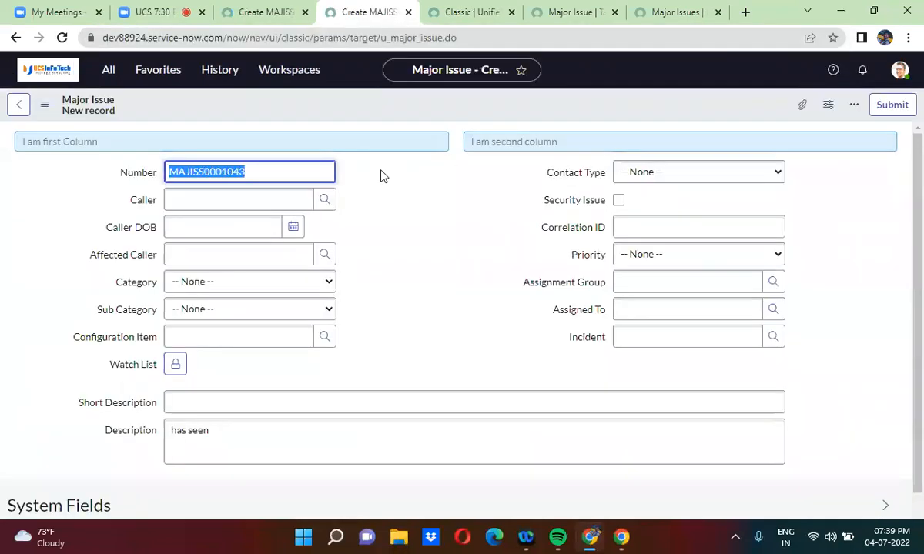
Step: Examine the fields and layout of the Major Issue Task form against the parent Major Issue form
left_click(274, 12)
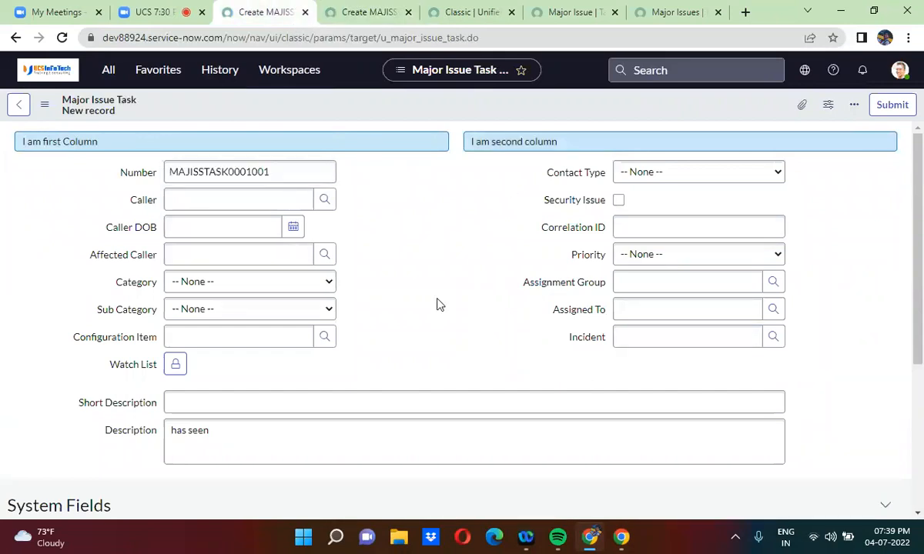
left_click(475, 226)
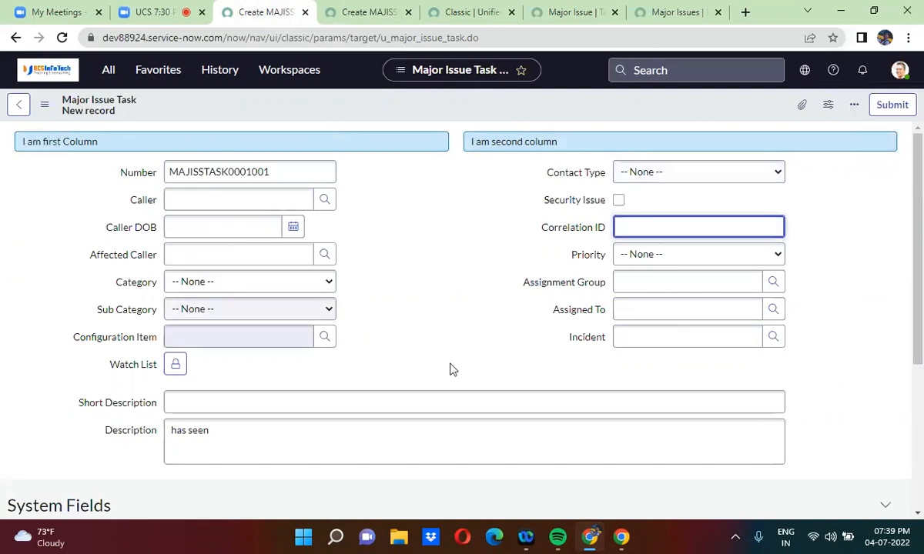
left_click(429, 202)
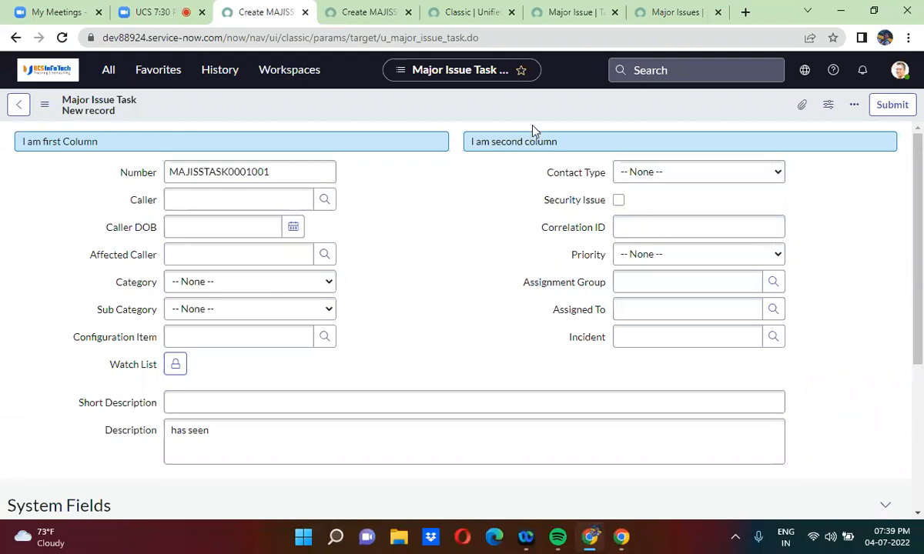
Step: Open the Major Issue table's Assigned To dictionary entry in a new browser tab, make the column mandatory and save it
left_click(560, 16)
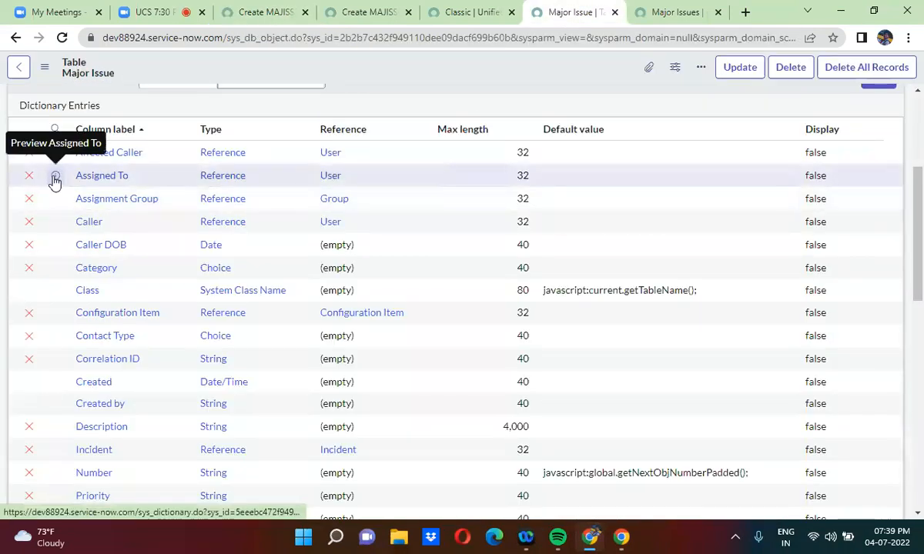
right_click(56, 182)
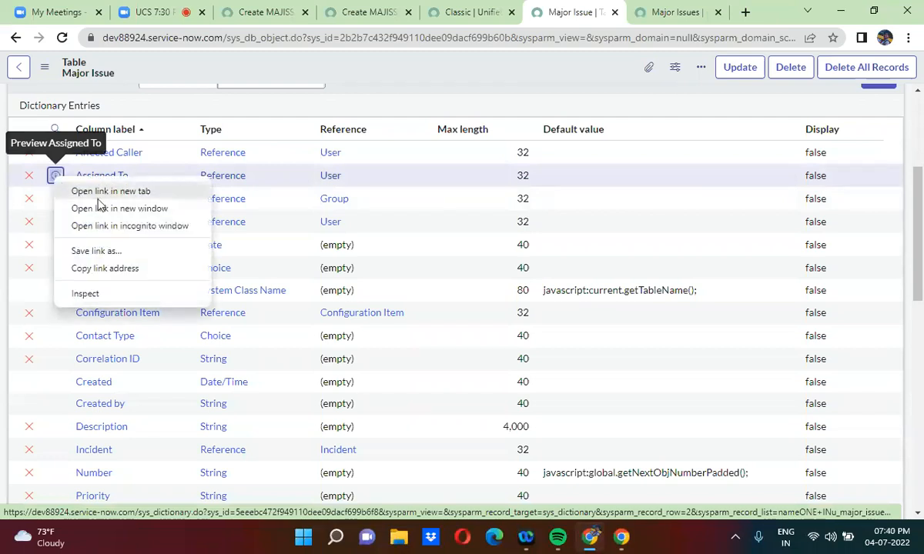
left_click(109, 189)
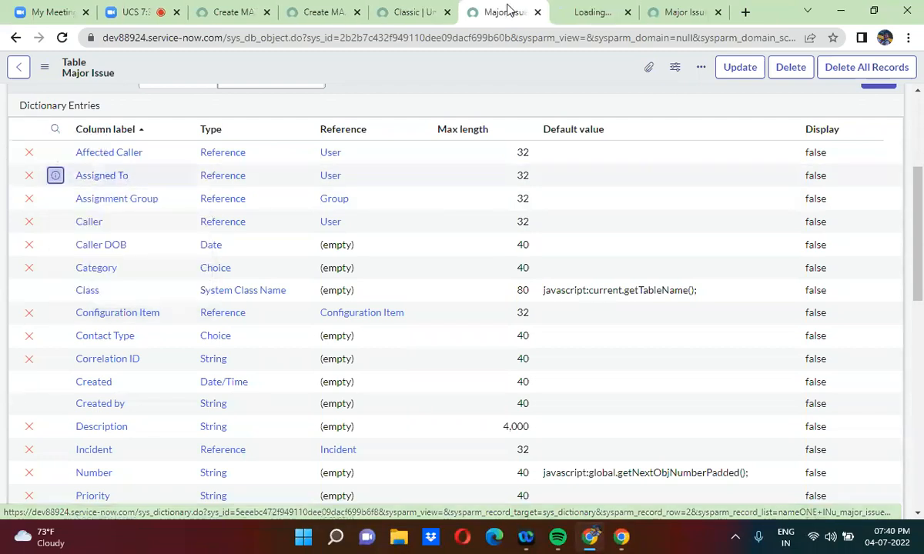
left_click(587, 11)
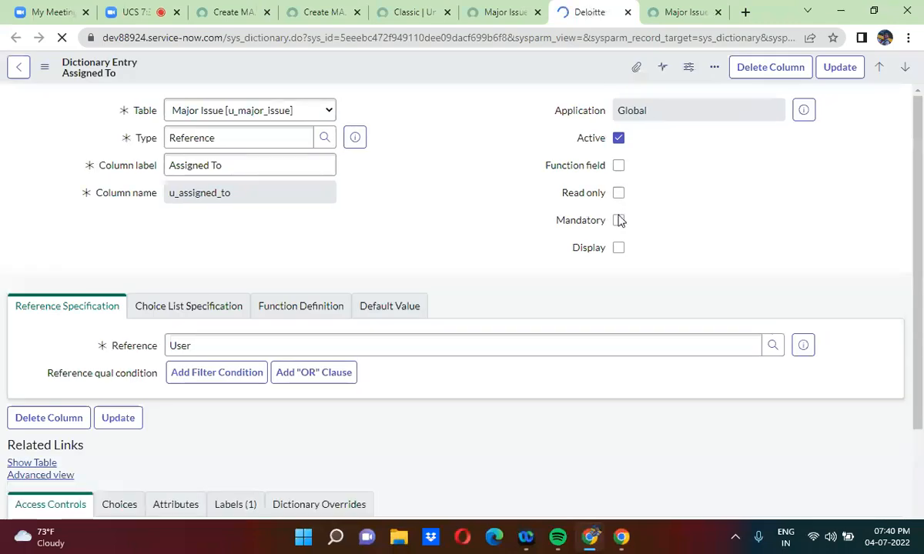
left_click(618, 279)
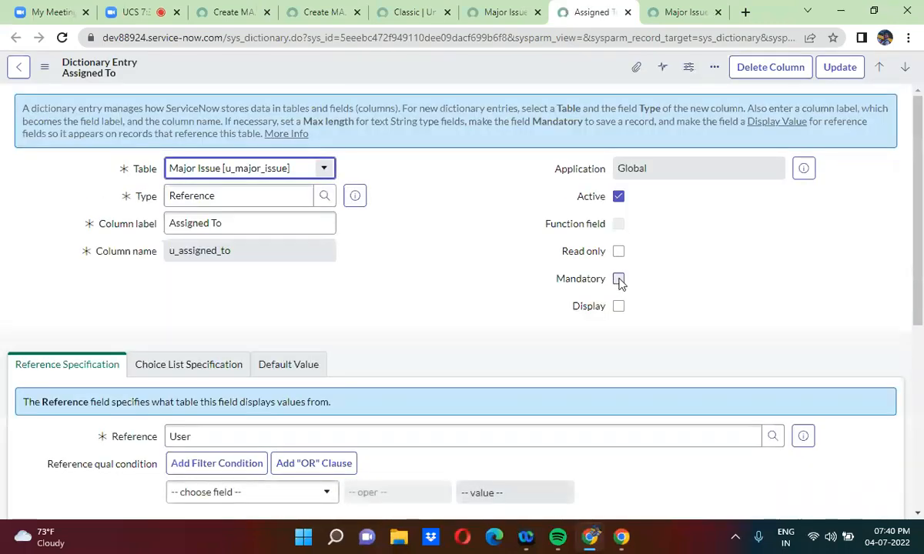
right_click(530, 68)
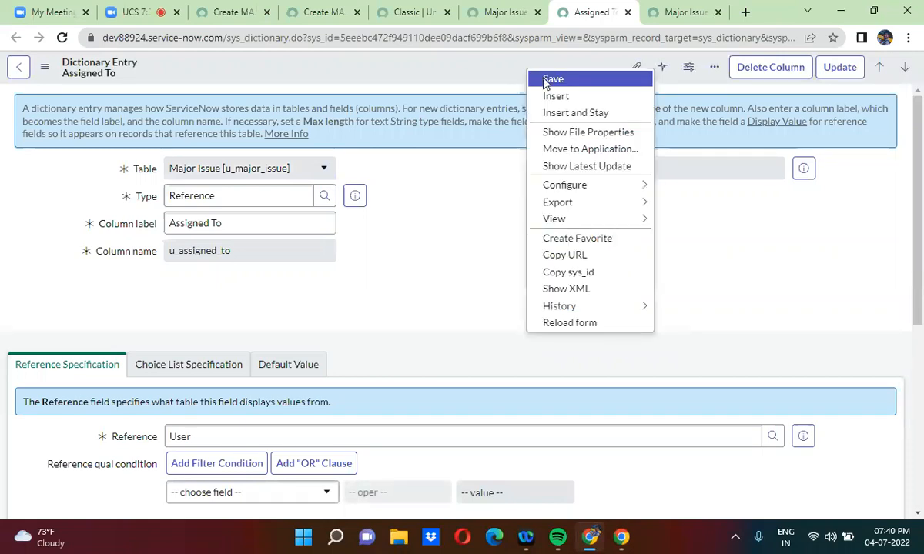
left_click(548, 79)
Step: Reload the Major Issue Task and Major Issue forms and check the Assigned To field on both
left_click(229, 11)
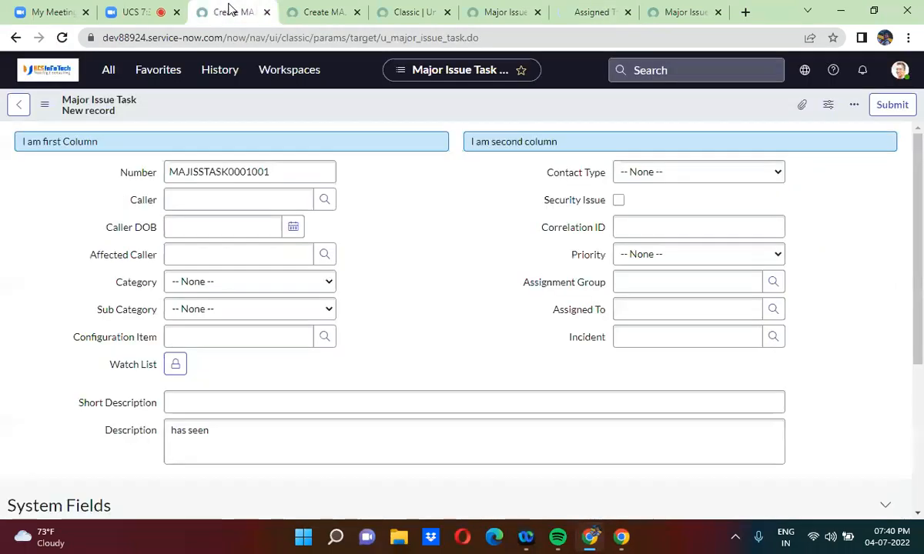
left_click(62, 37)
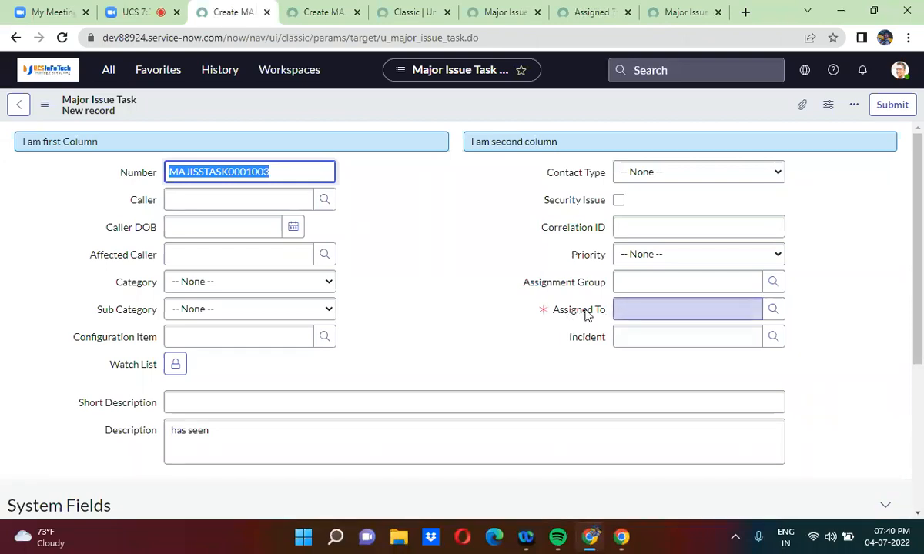
left_click(312, 10)
left_click(63, 37)
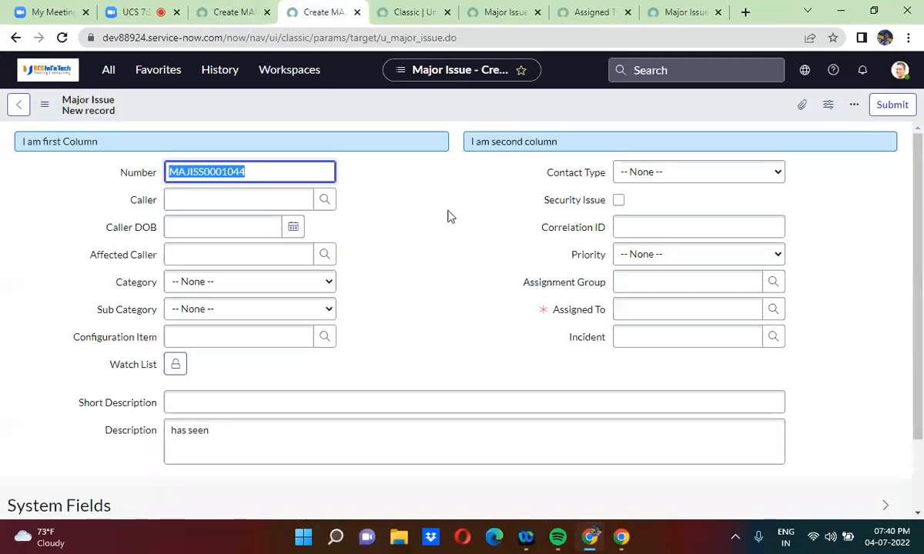
left_click(231, 15)
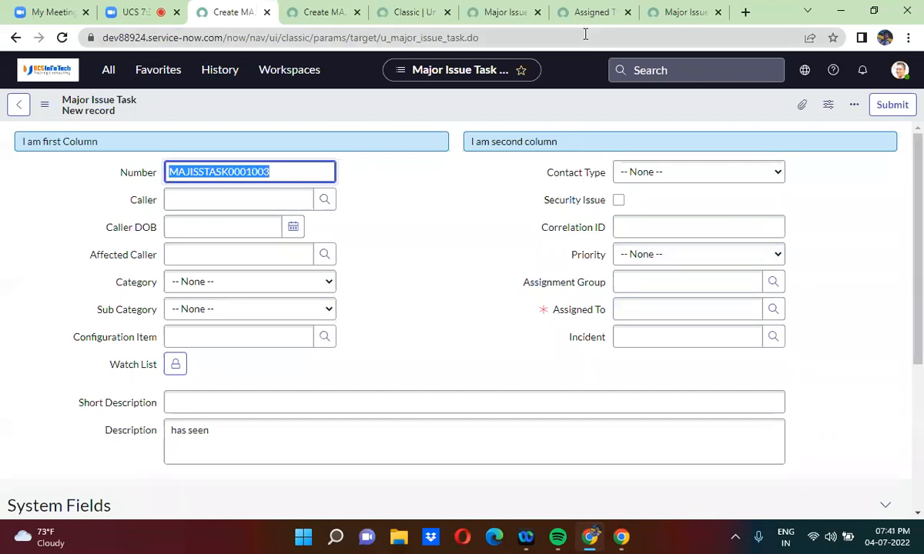
Step: Review the Assigned To dictionary entry's Mandatory setting against the Assigned To field on the parent and child forms
left_click(506, 11)
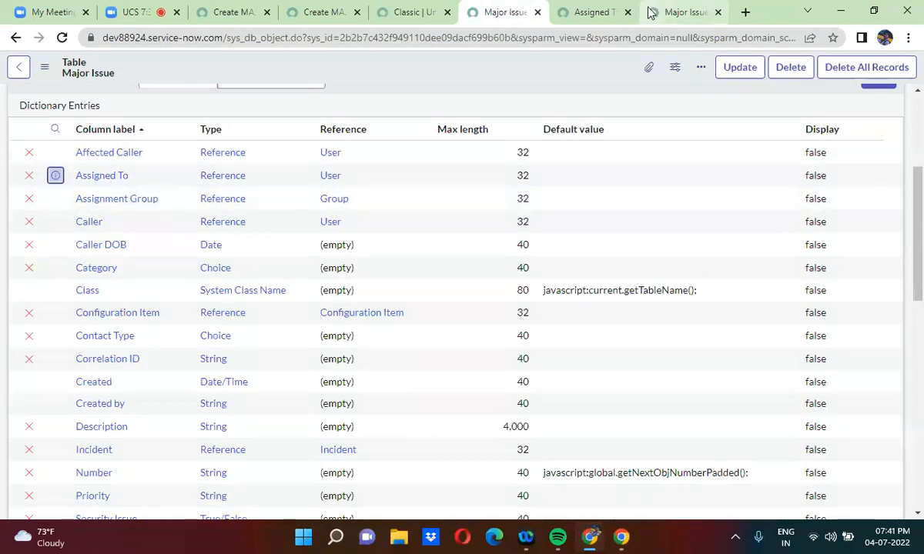
left_click(613, 11)
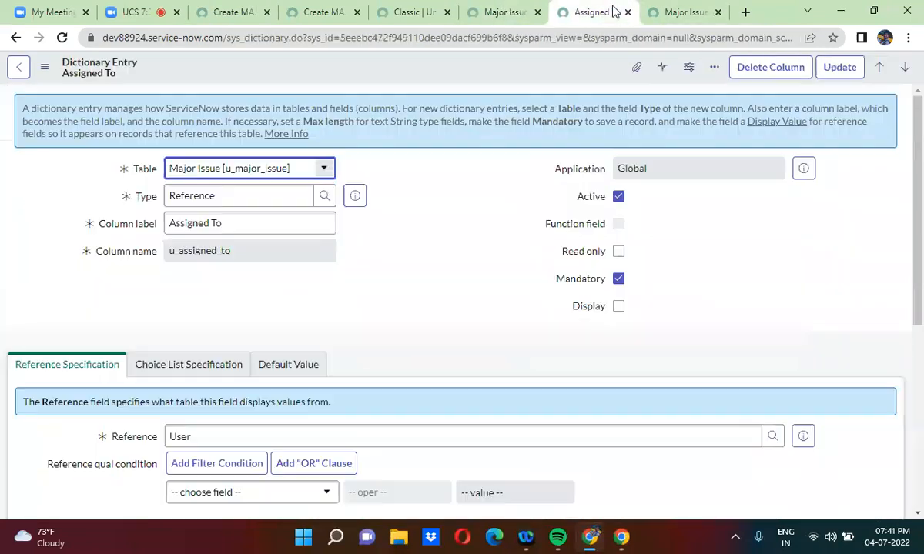
left_click(511, 9)
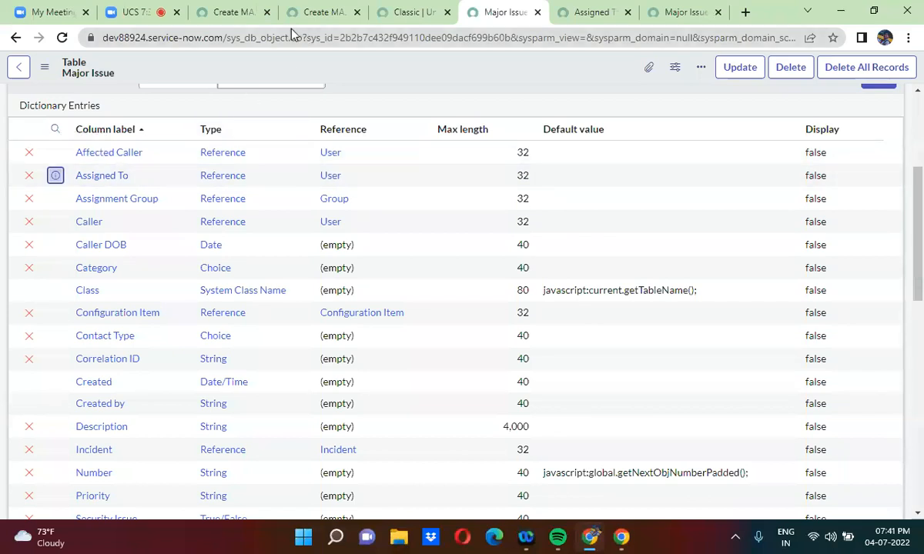
left_click(241, 11)
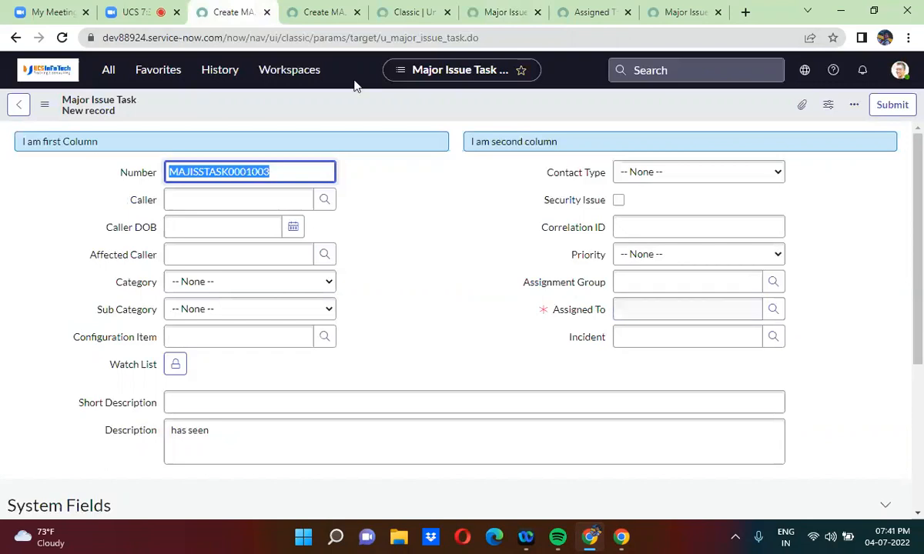
left_click(311, 11)
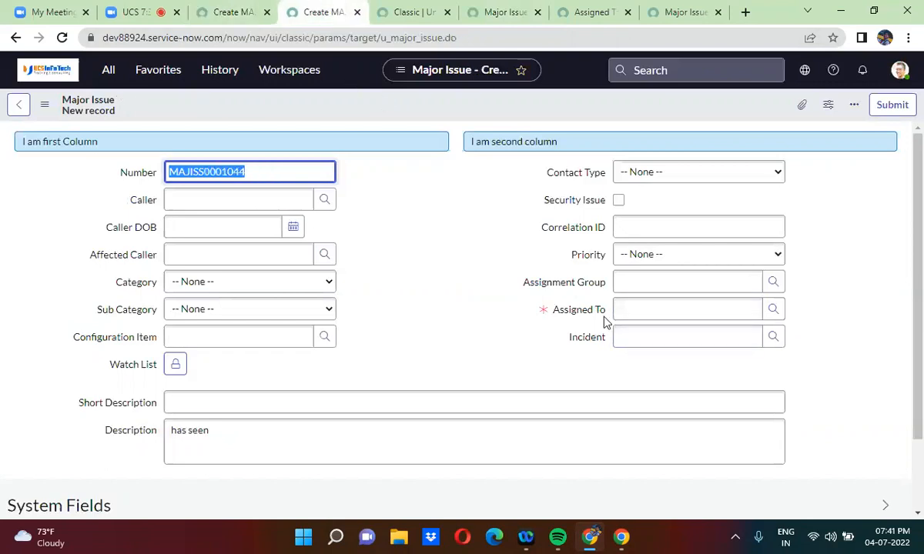
left_click(229, 6)
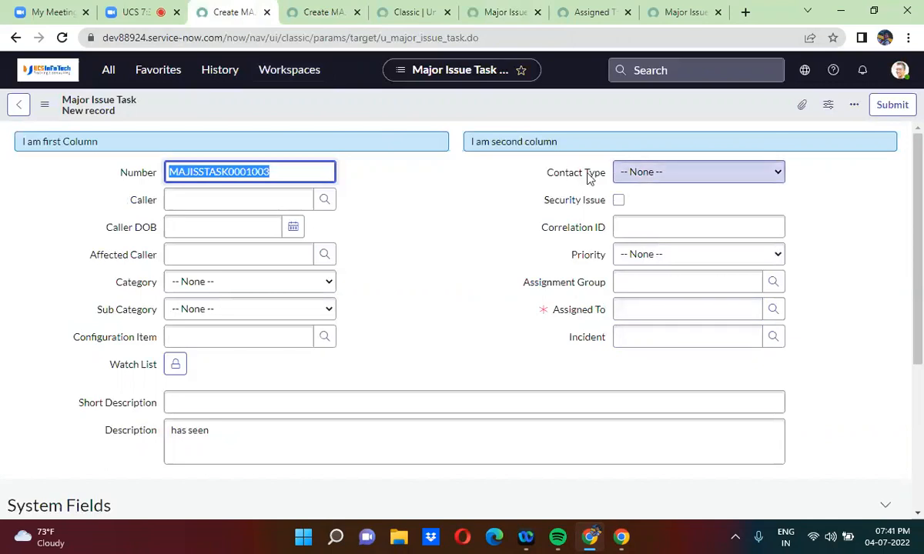
Step: Open the Major Issue table's Contact Type dictionary entry in a new browser tab, make the column read-only and save it
left_click(508, 12)
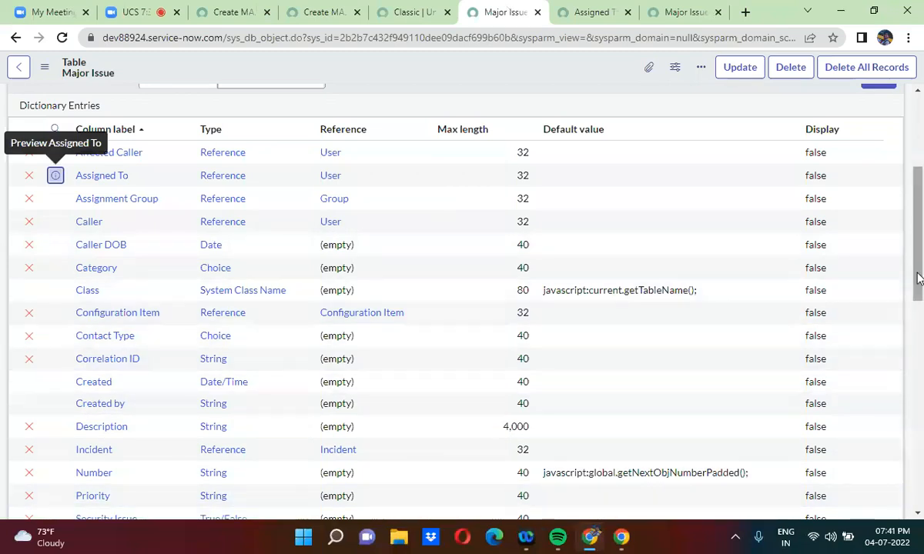
mouse_move(918, 276)
left_mouse_down()
mouse_move(918, 342)
mouse_move(918, 271)
left_mouse_up()
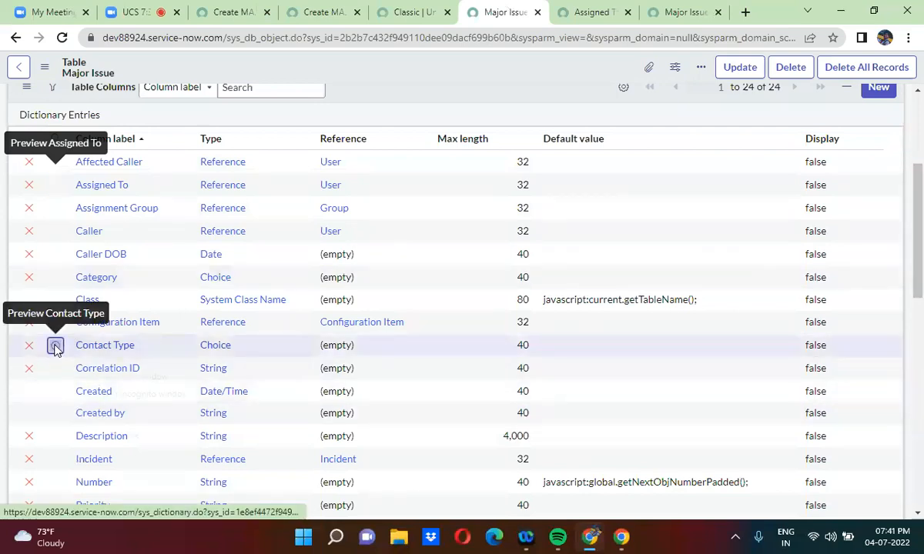
right_click(56, 347)
left_click(91, 359)
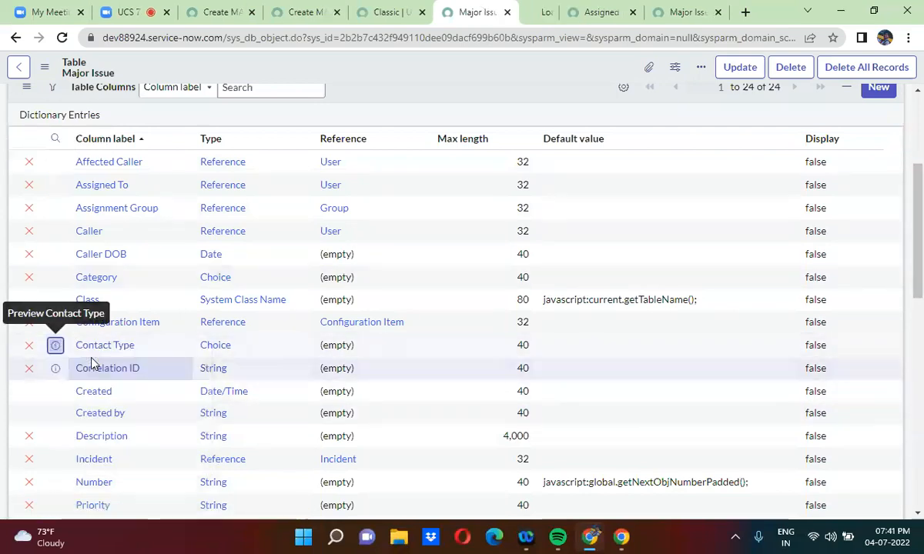
left_click(531, 9)
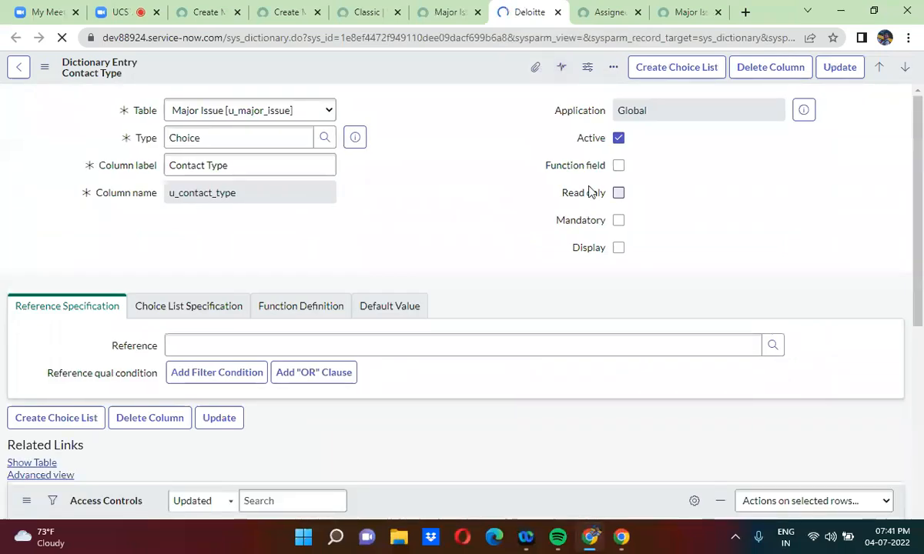
left_click(619, 251)
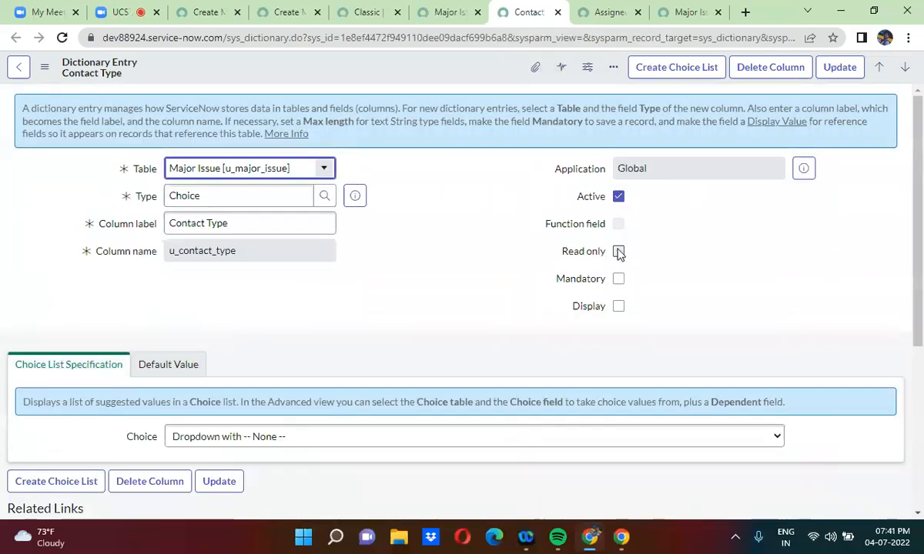
right_click(452, 74)
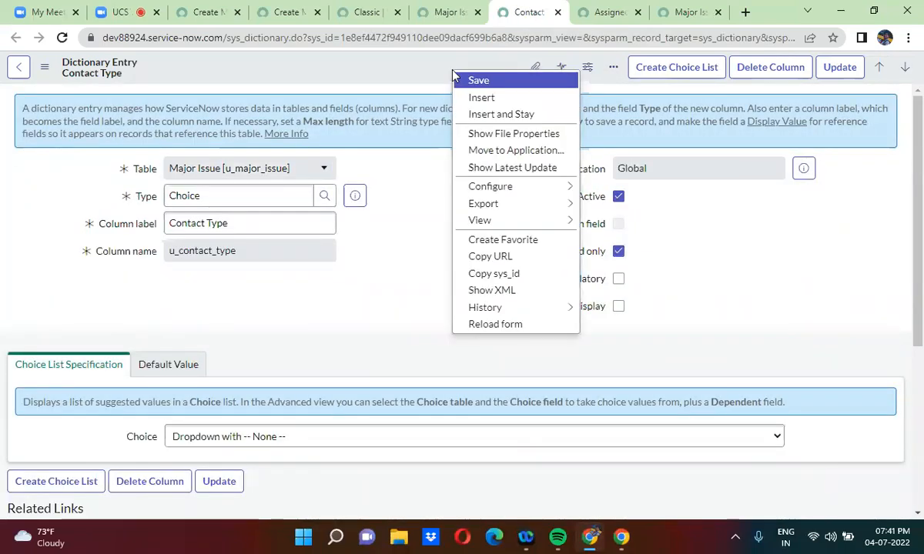
left_click(455, 81)
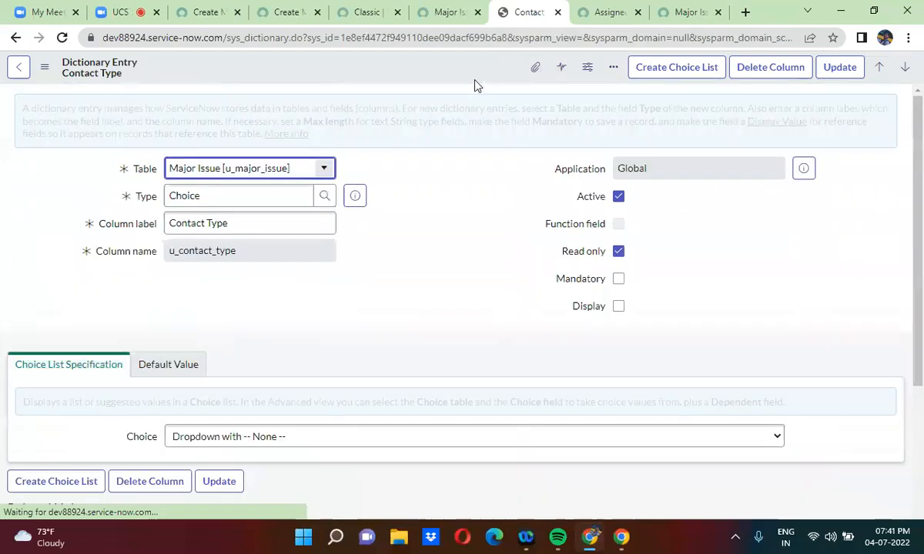
left_click(431, 160)
Step: Reload the Major Issue and Major Issue Task forms and check the read-only state of Contact Type on both
left_click(263, 13)
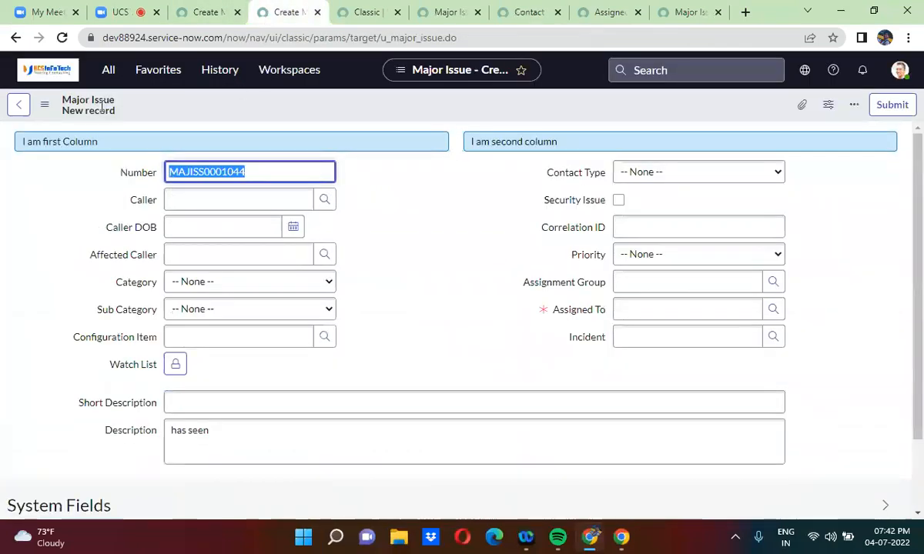
left_click(62, 38)
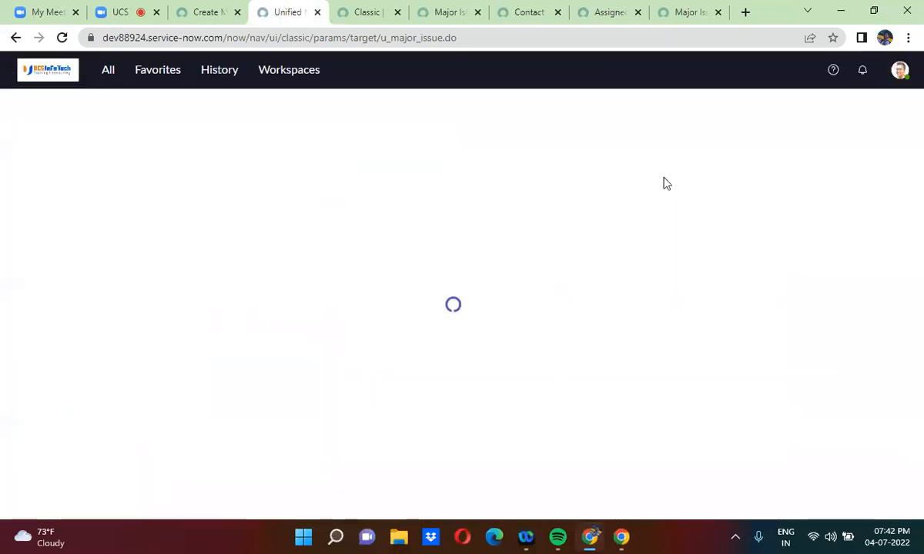
left_click(188, 11)
left_click(63, 38)
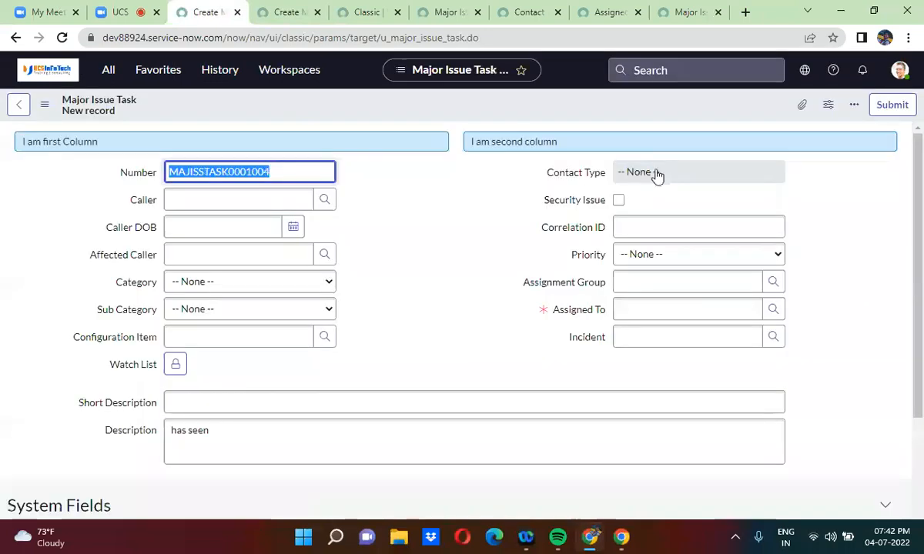
left_click(703, 197)
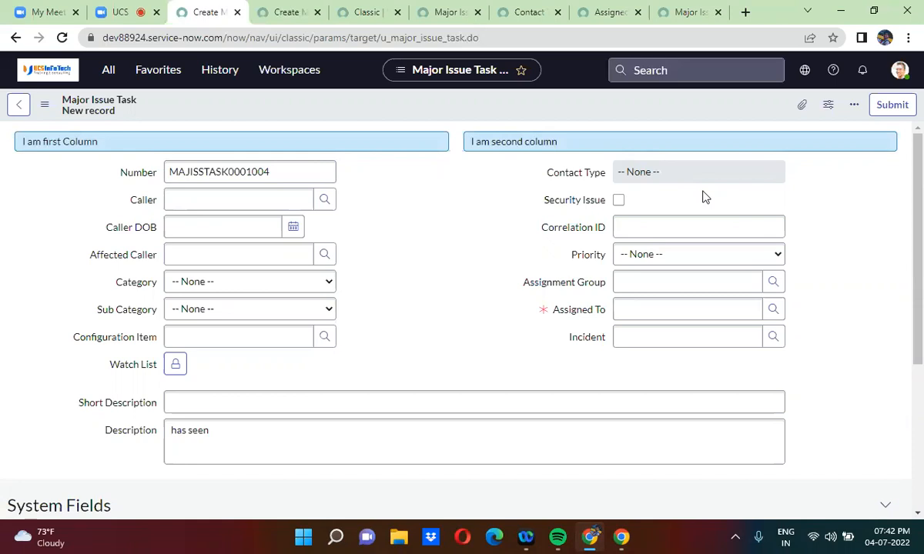
left_click(522, 13)
left_click(291, 13)
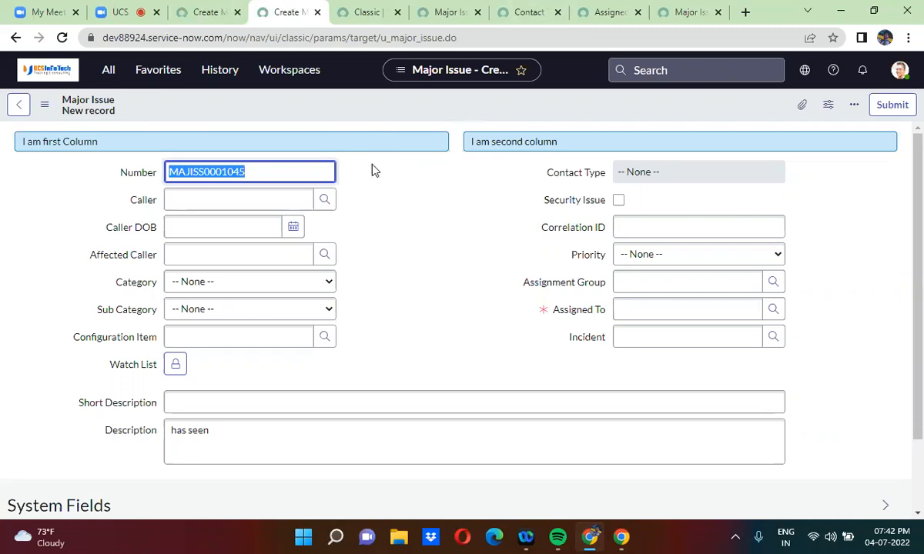
Step: Deactivate the Contact Type column in its Major Issue dictionary entry and save the change
left_click(531, 13)
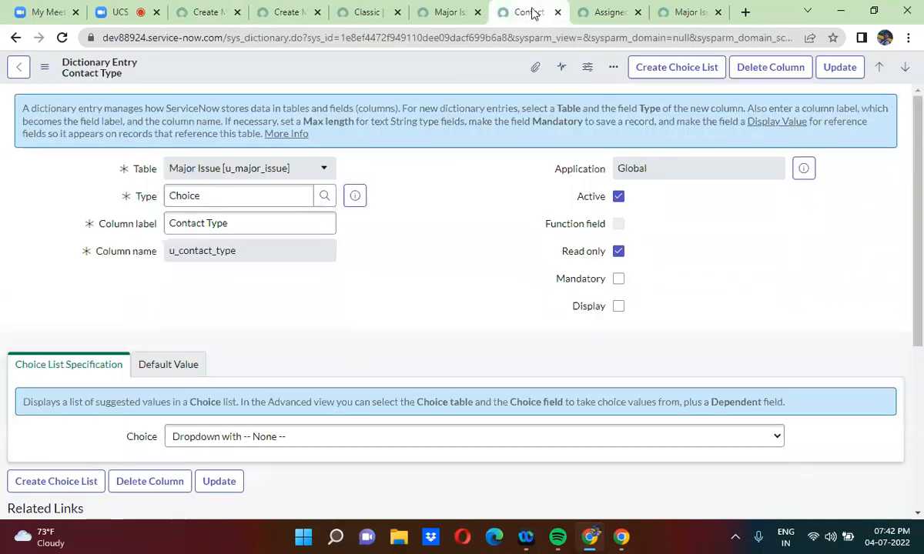
left_click(619, 198)
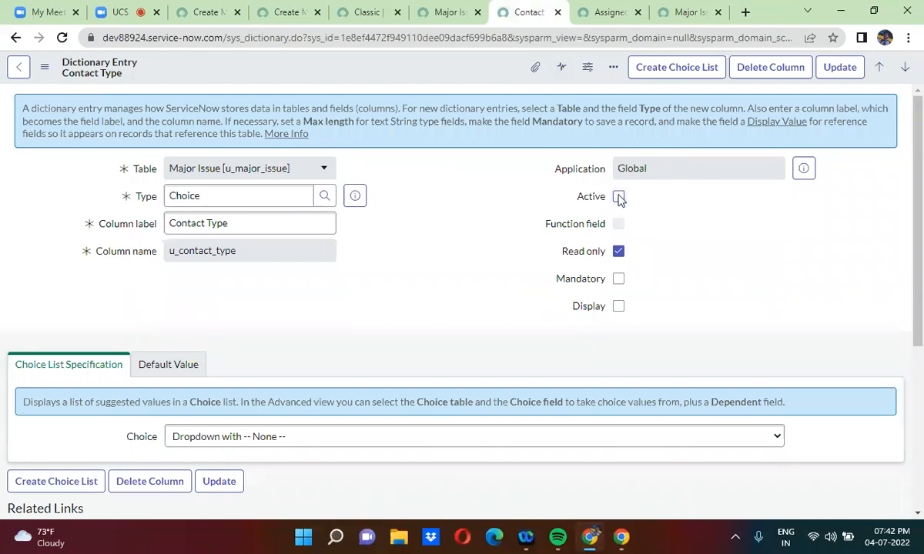
right_click(445, 75)
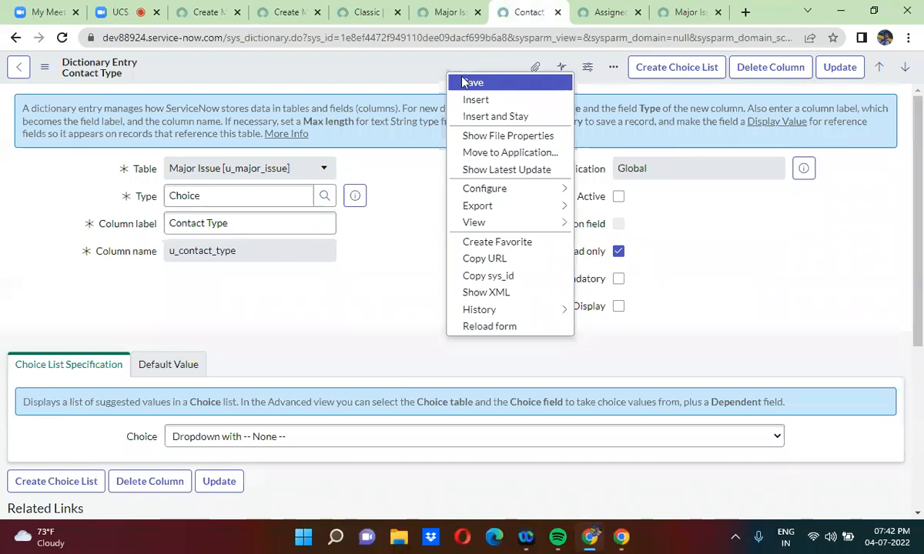
left_click(469, 82)
Step: Reload the parent and child forms and check whether Contact Type is still displayed on each
left_click(277, 13)
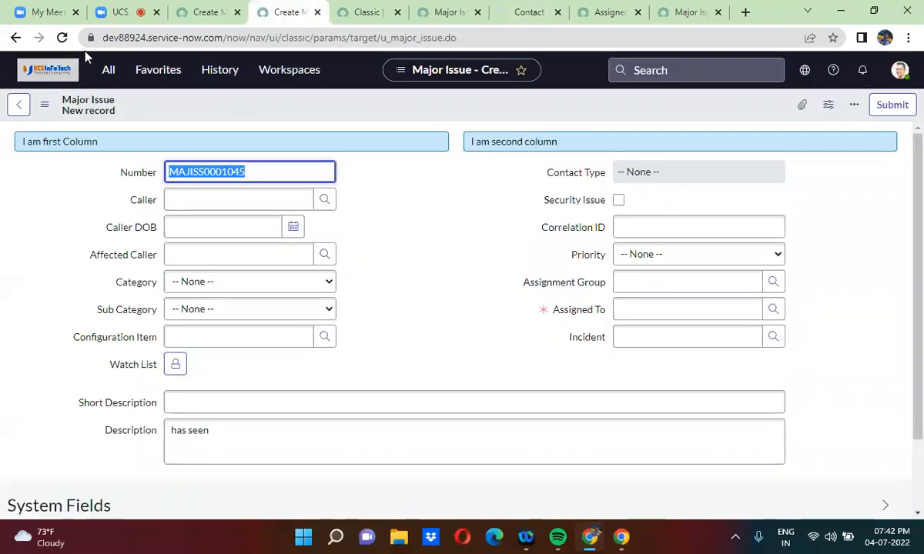
left_click(61, 37)
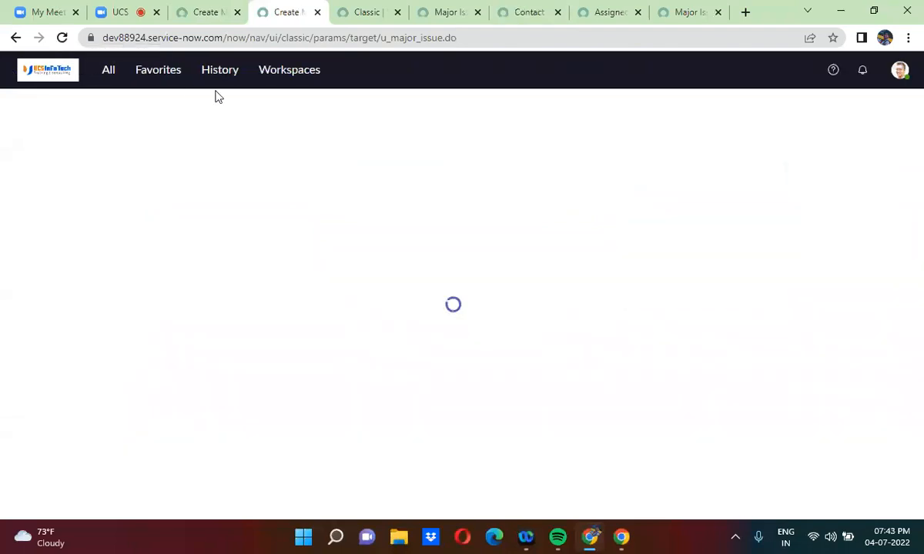
left_click(189, 14)
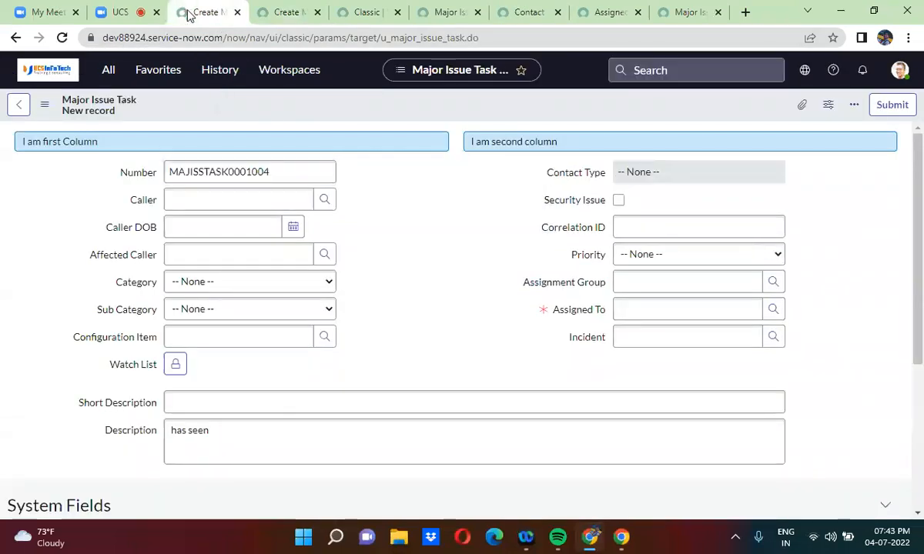
left_click(61, 37)
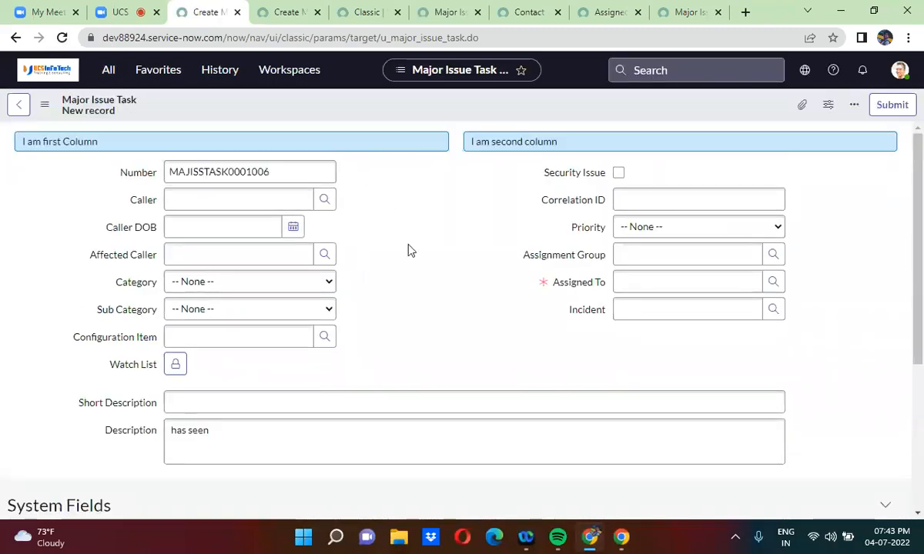
Step: Set the Major Issue table's Contact Type column back to active in its dictionary entry and save it
left_click(608, 13)
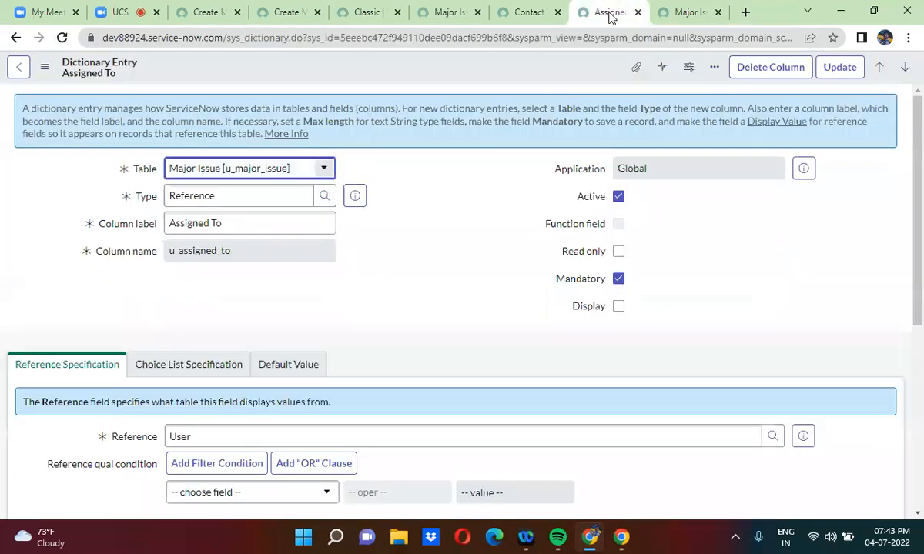
left_click(508, 13)
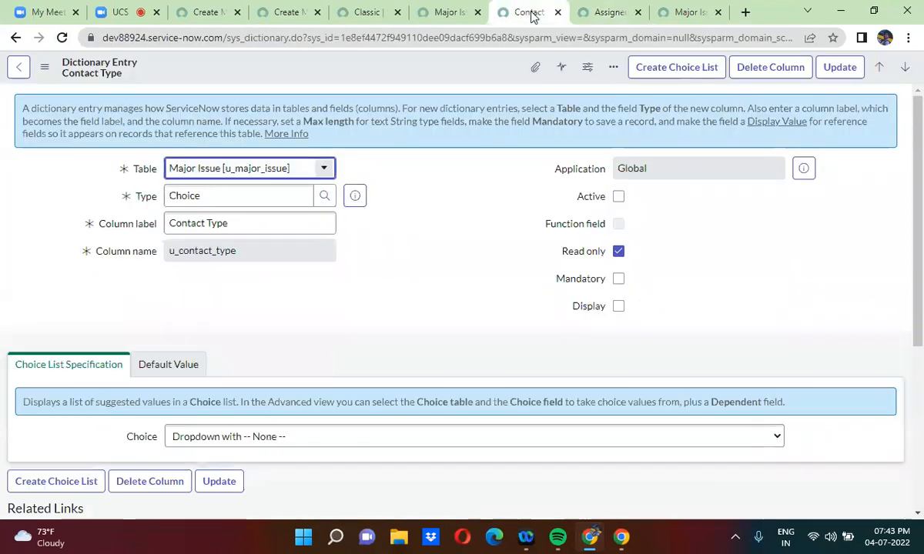
left_click(619, 198)
right_click(488, 76)
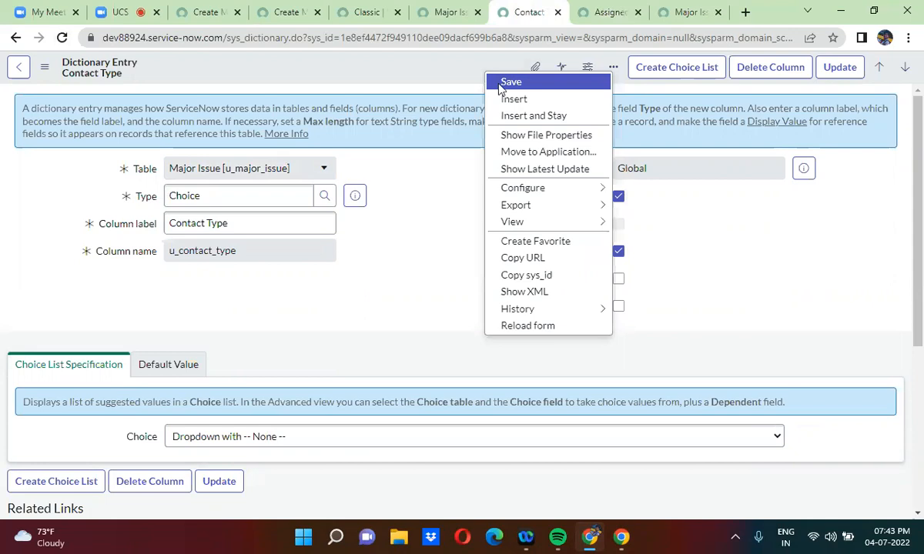
left_click(502, 87)
Step: Reload the Major Issue Task and Major Issue forms and check both for the reactivated Contact Type field
left_click(202, 11)
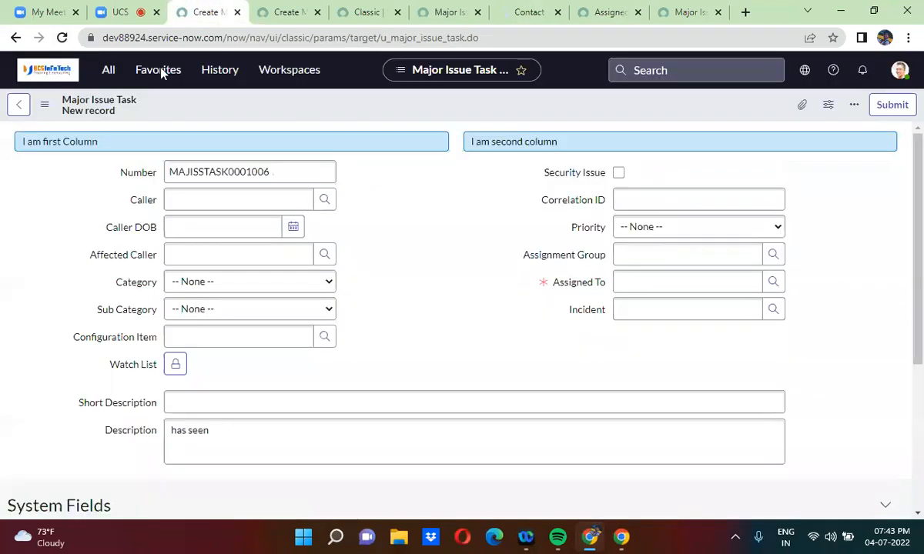
left_click(61, 37)
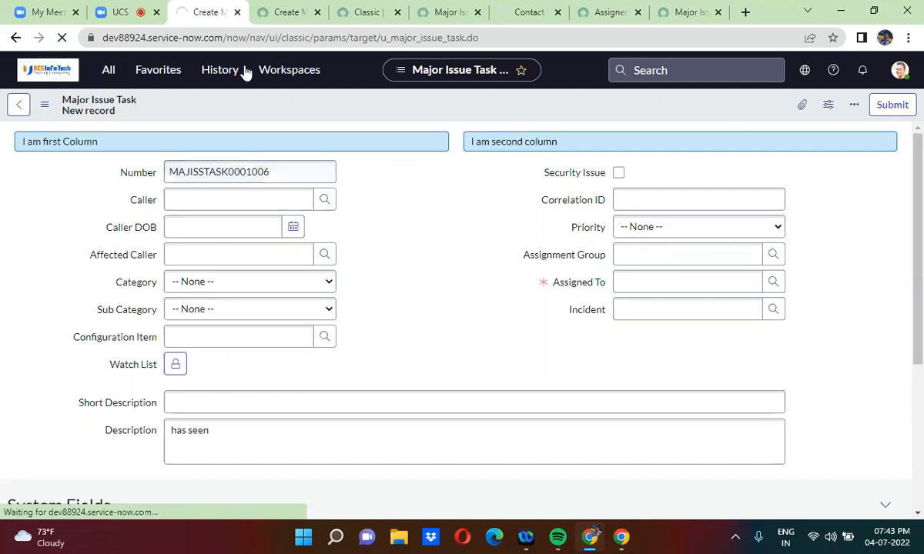
left_click(281, 11)
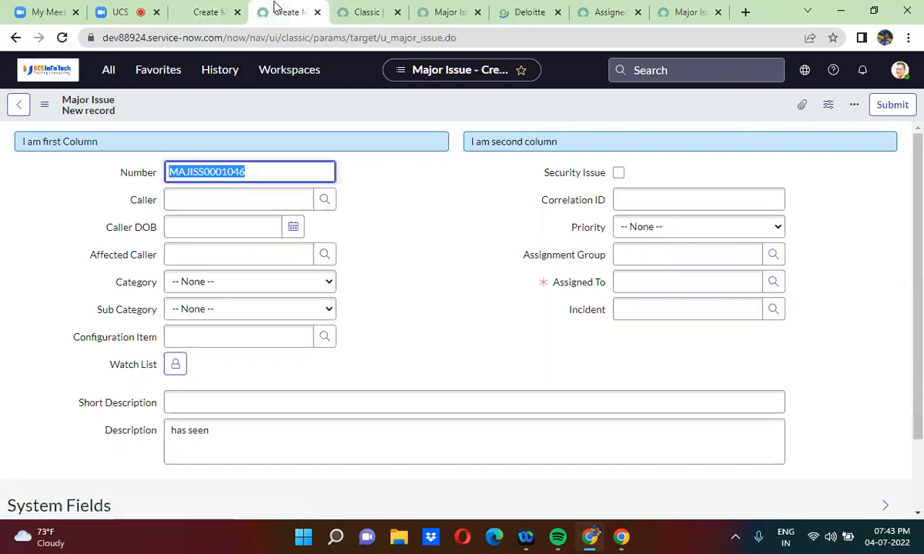
left_click(63, 37)
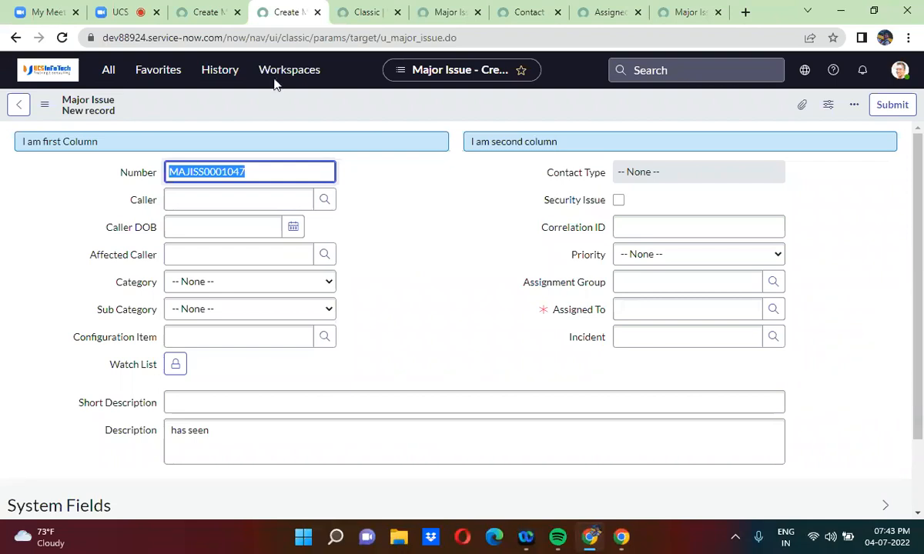
left_click(204, 10)
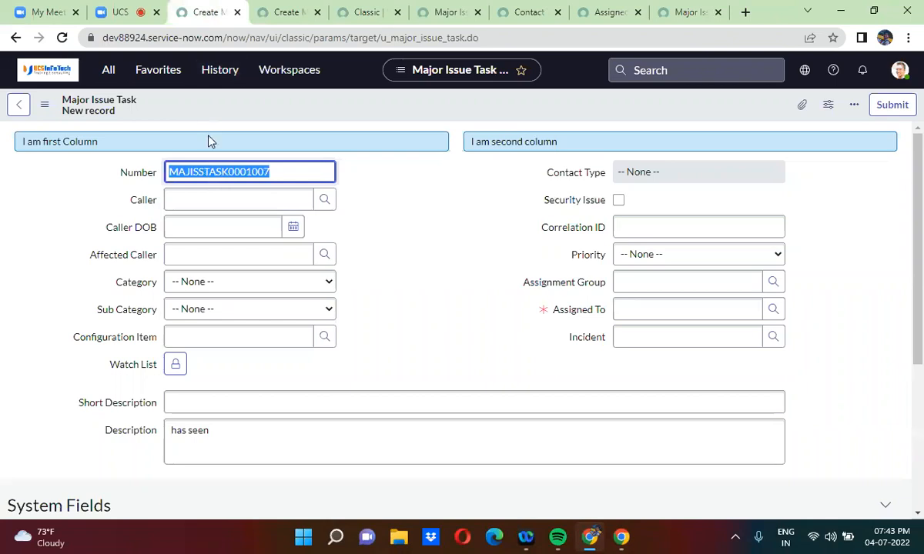
Step: Compare the Short Description and Description fields on the Major Issue form with those on the Major Issue Task form
left_click(275, 11)
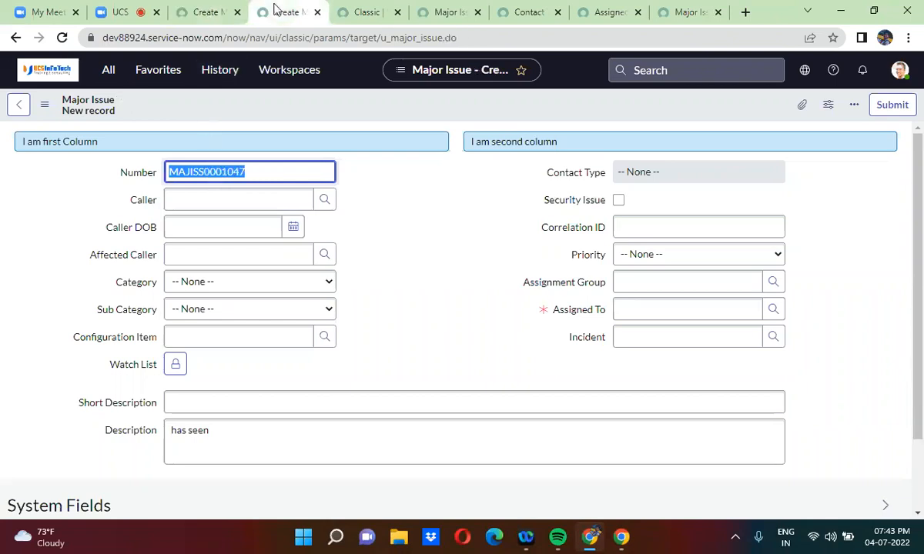
left_click(135, 414)
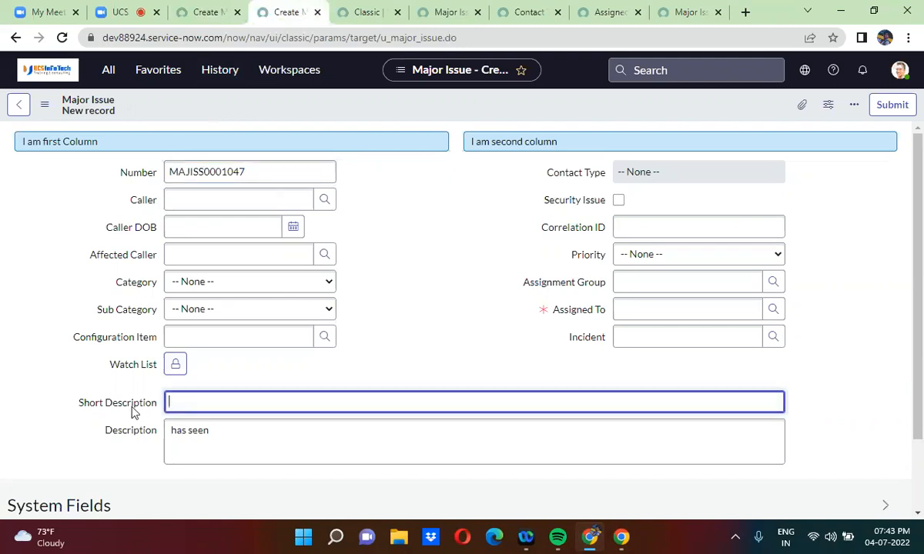
left_click(202, 13)
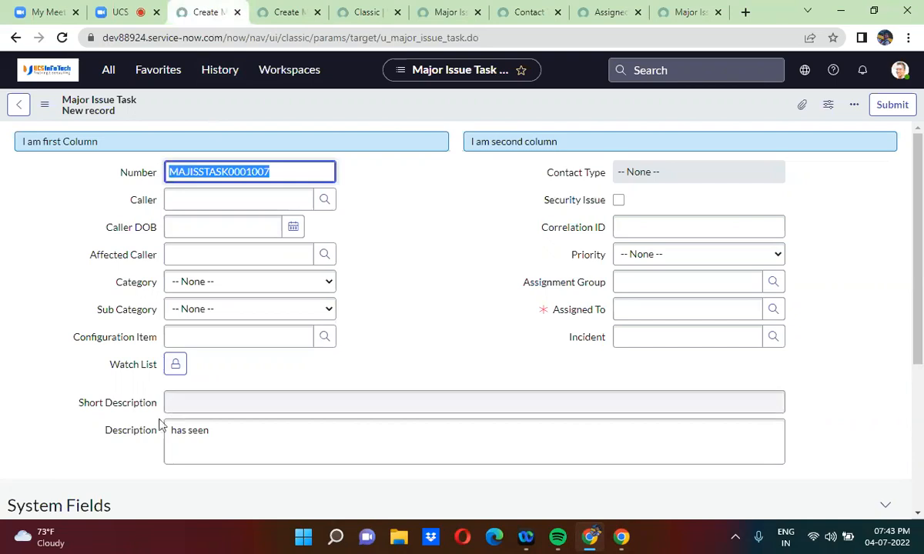
left_click(139, 435)
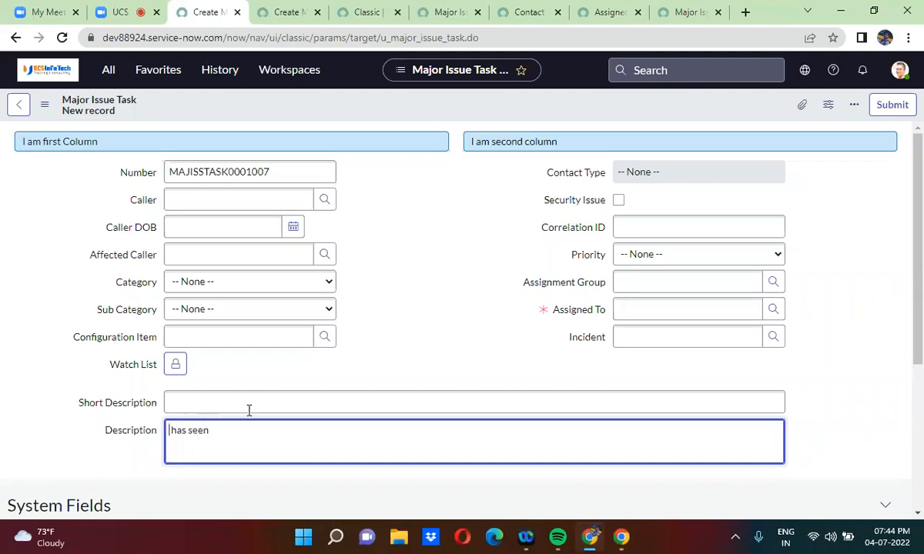
left_click(279, 13)
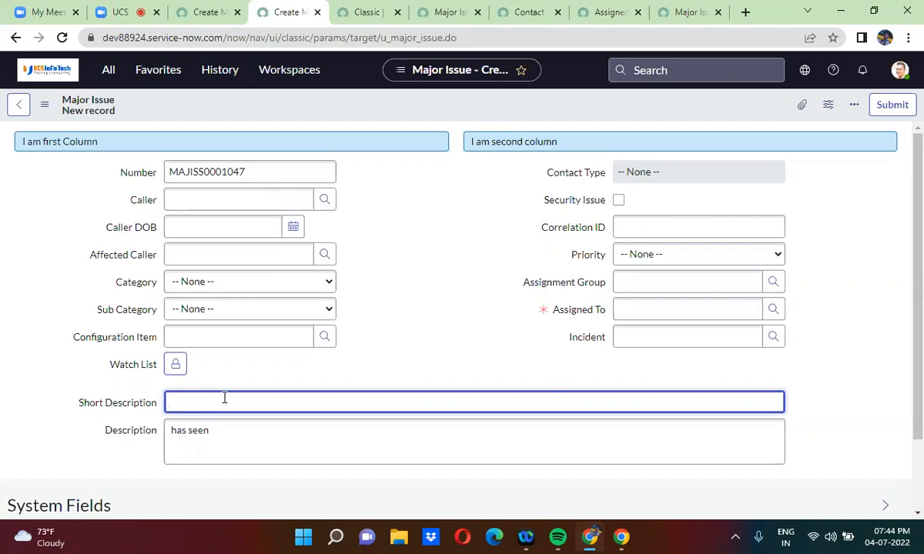
left_click(406, 311)
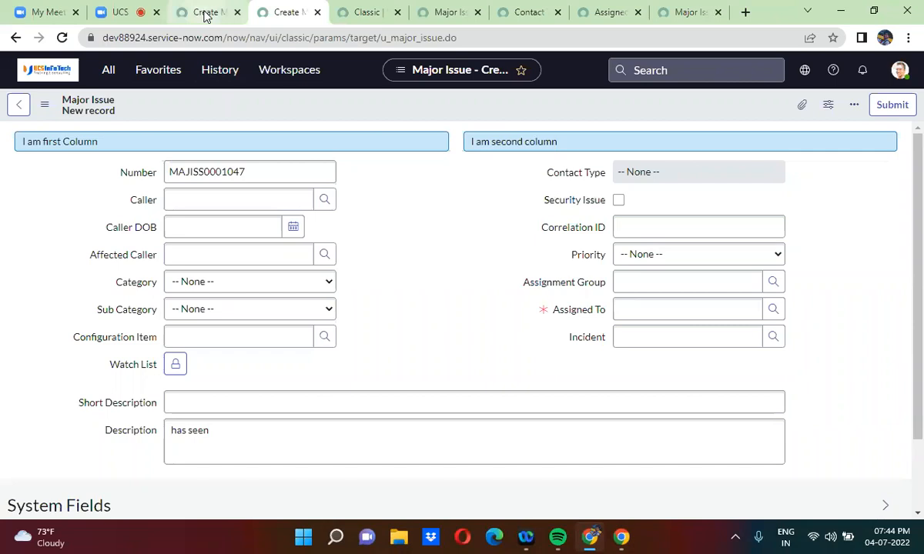
left_click(102, 12)
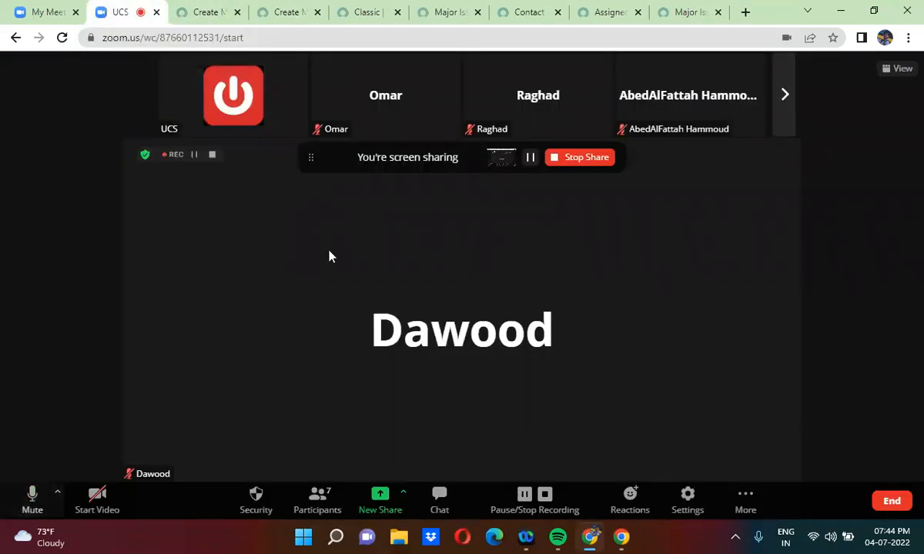
left_click(212, 14)
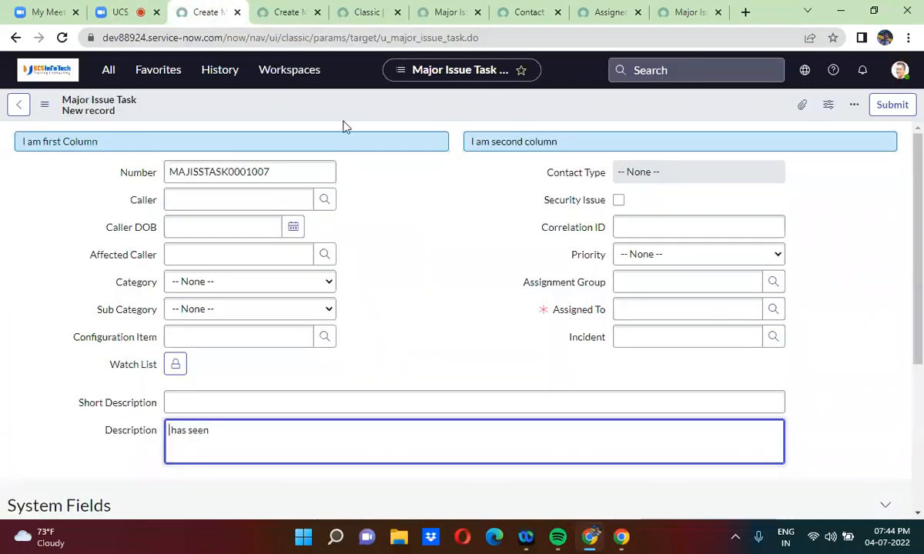
Step: Open the dictionary entry of the Major Issue table's Short Description column in a separate browser tab
left_click(414, 208)
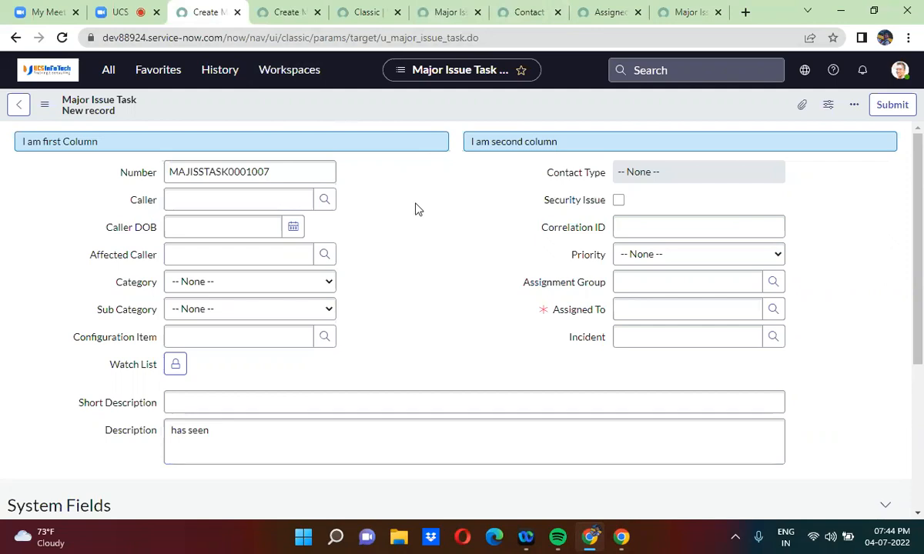
left_click(439, 12)
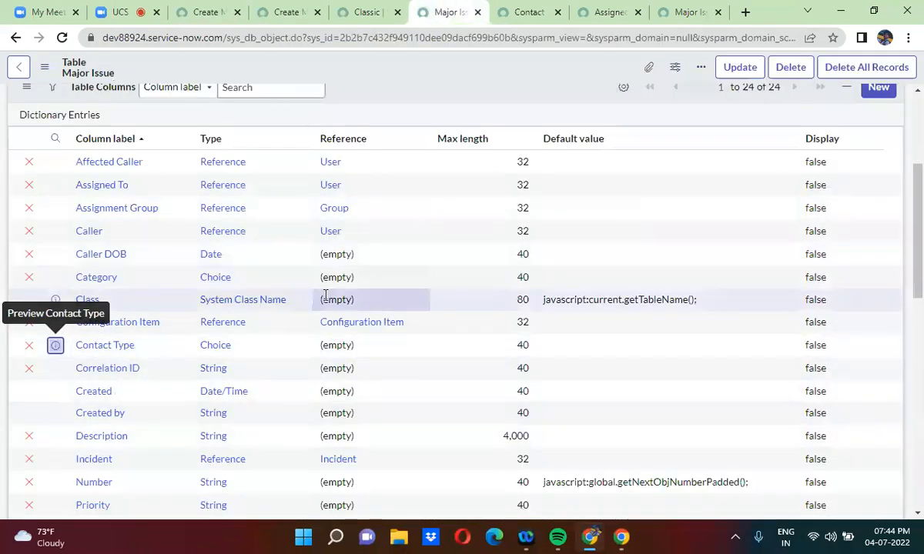
left_click_drag(919, 229, 921, 310)
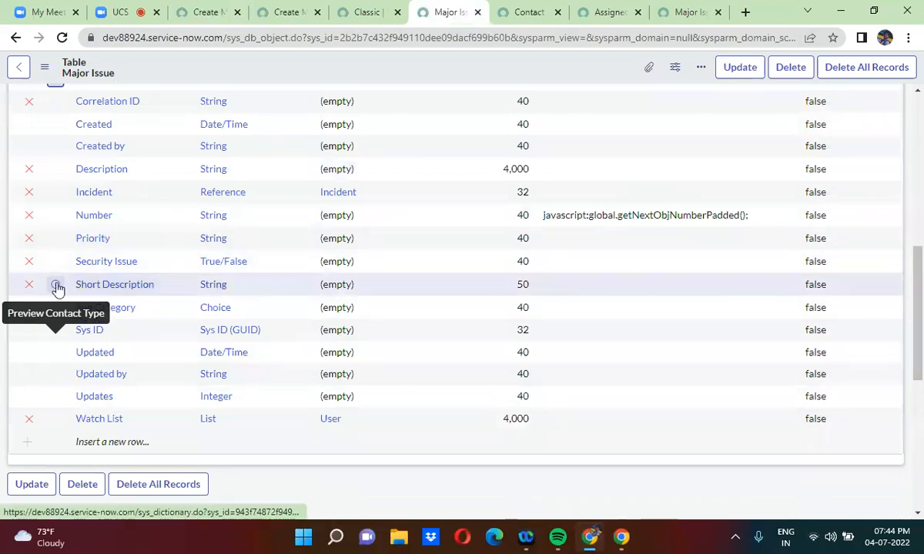
right_click(56, 285)
left_click(108, 298)
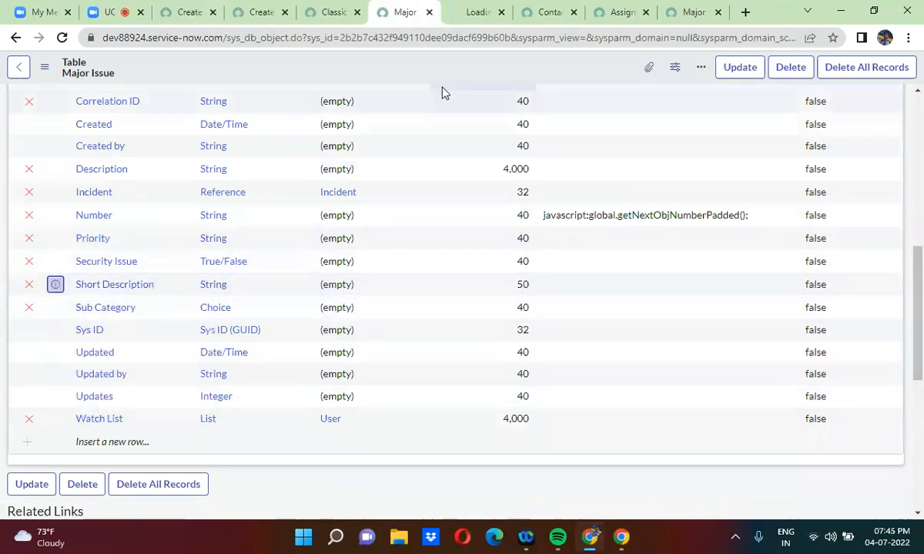
left_click(472, 10)
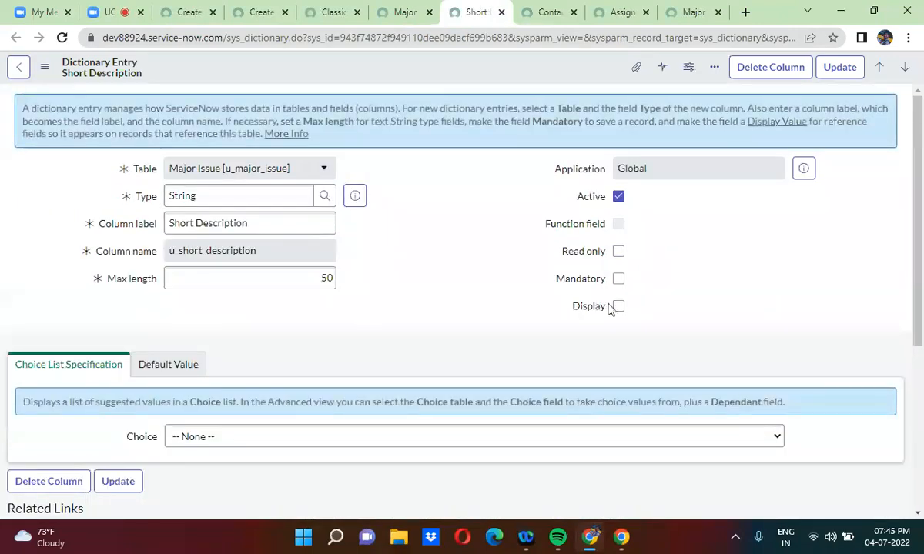
Step: Make Short Description the display column of the Major Issue table and save the dictionary entry
left_click(619, 307)
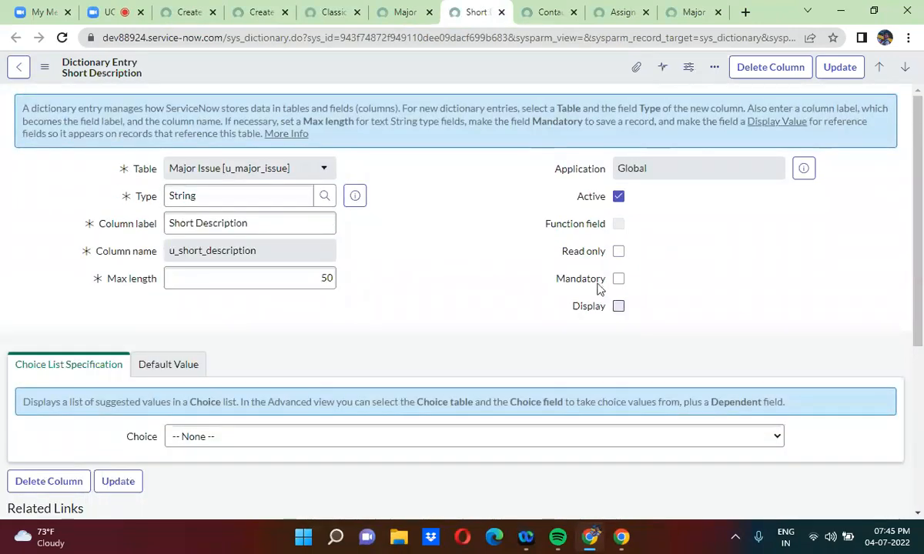
right_click(454, 77)
left_click(476, 85)
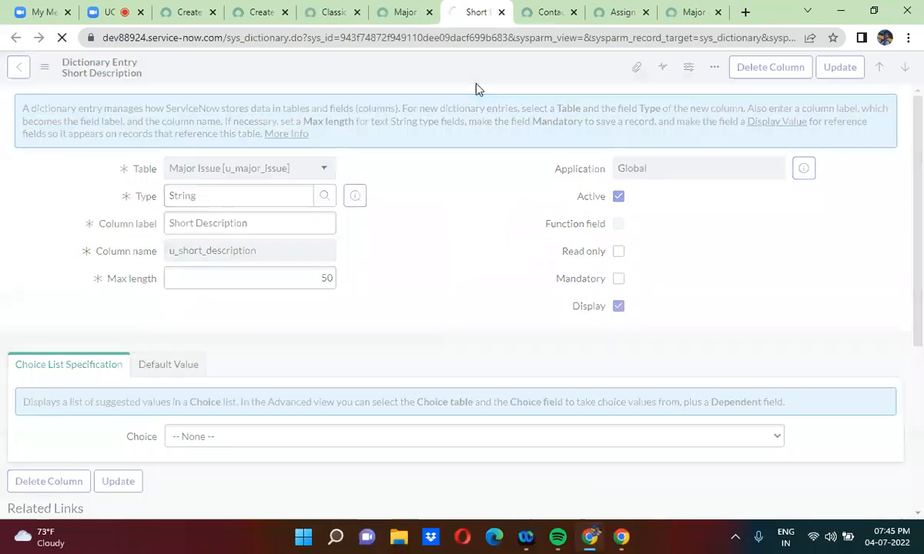
Step: Enter a sample introductory sentence as the Short Description of the new Major Issue Task record and try to save it
left_click(260, 11)
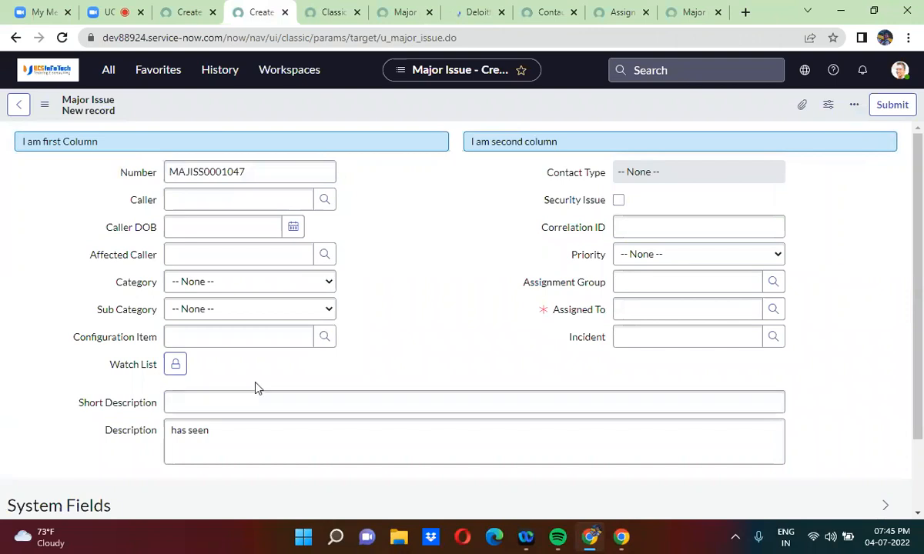
left_click(249, 406)
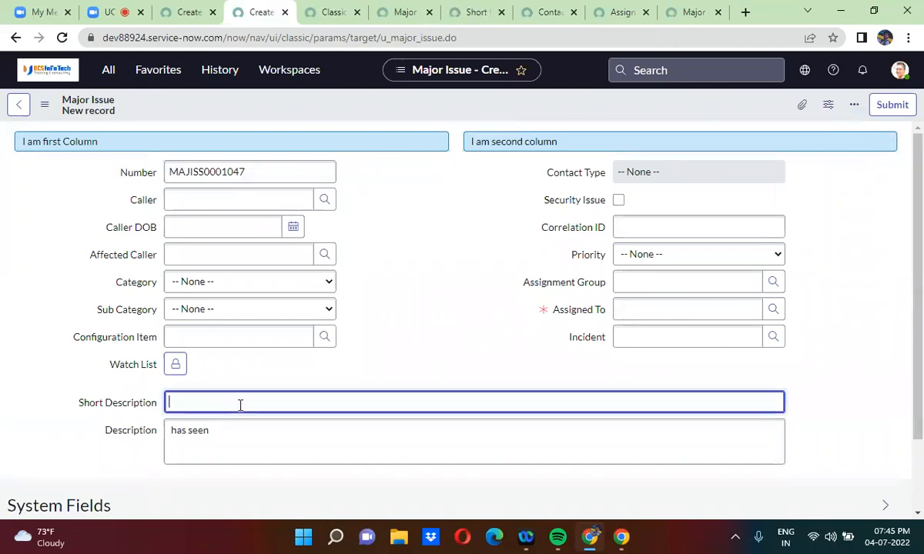
left_click(179, 8)
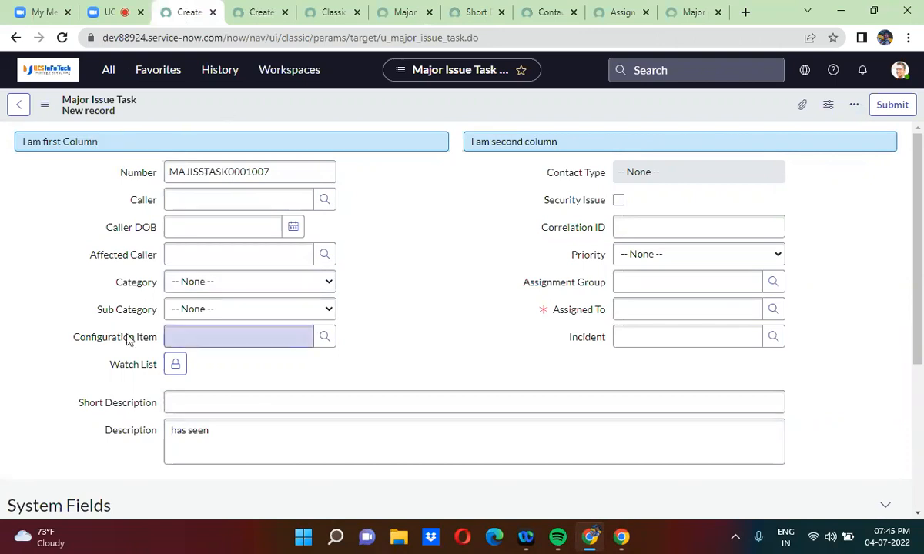
left_click(247, 400)
type(",mnltd,bn")
double_click(227, 401)
key("ctrl+a")
type("I am Uday")
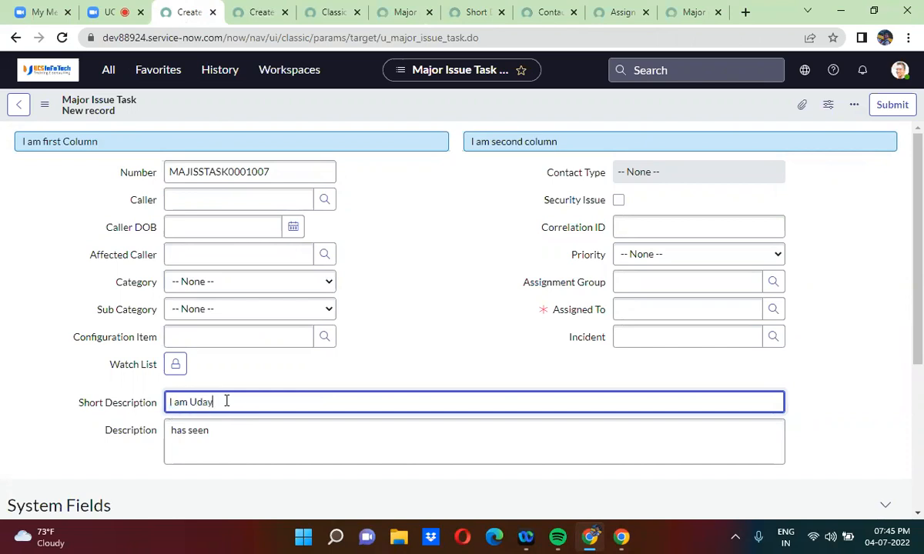
right_click(331, 115)
left_click(354, 121)
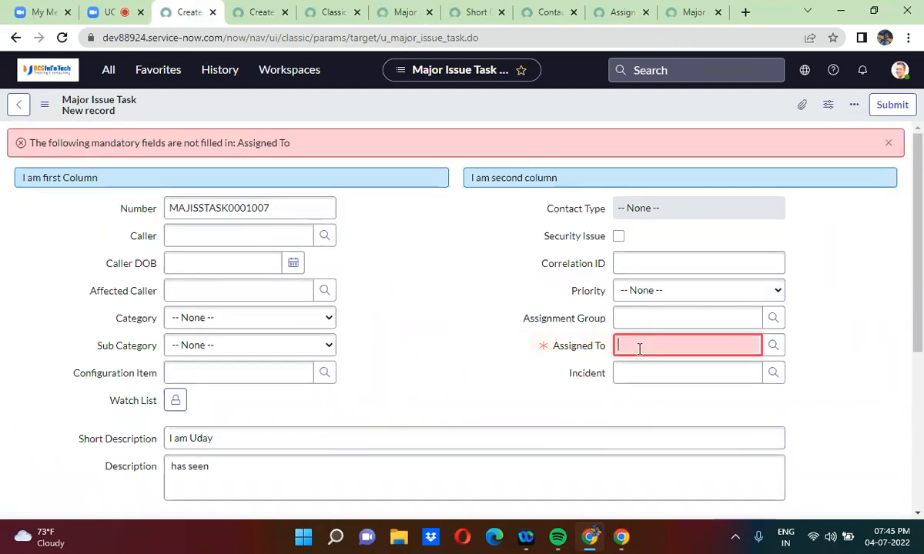
Step: Fill the mandatory Assigned To field of the Major Issue Task with the wildcard ** and save the record
type("**")
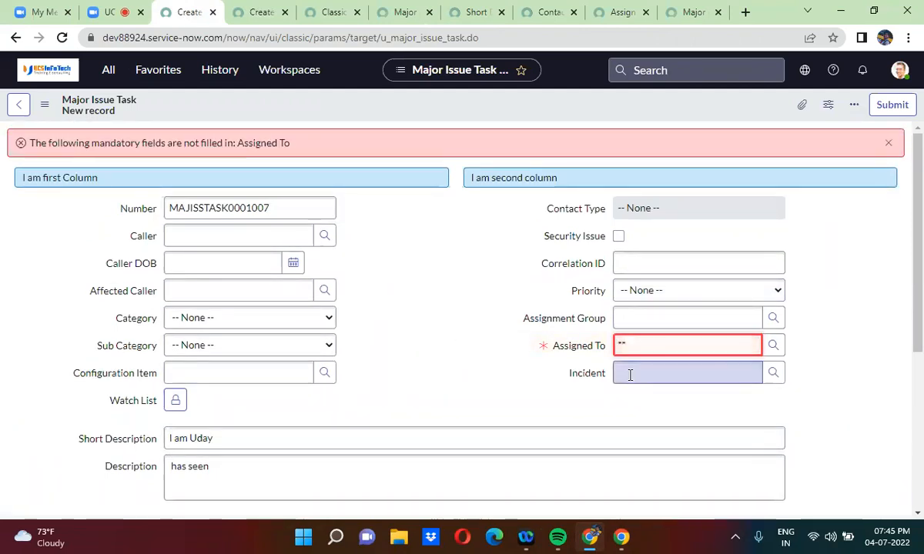
right_click(345, 107)
left_click(367, 119)
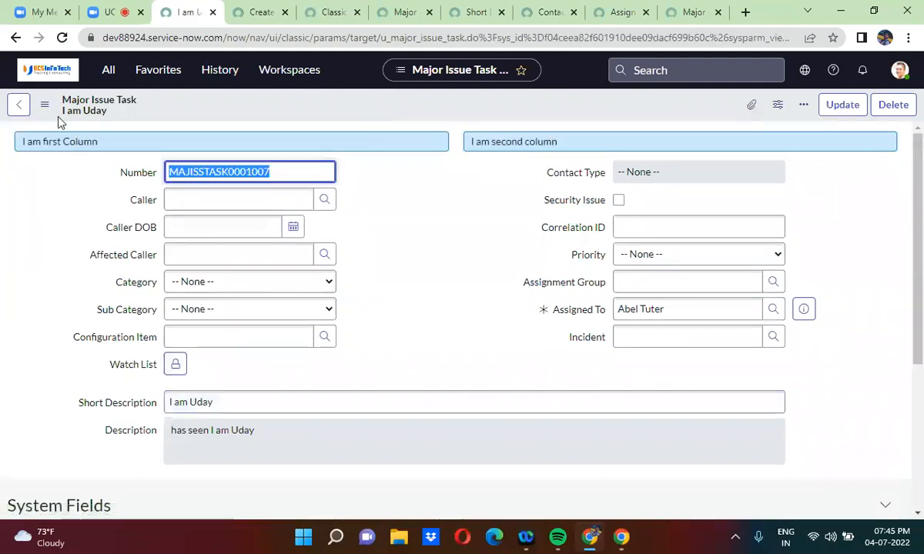
Step: Enter the same sample Short Description on the new Major Issue record and try to save it
left_click(254, 11)
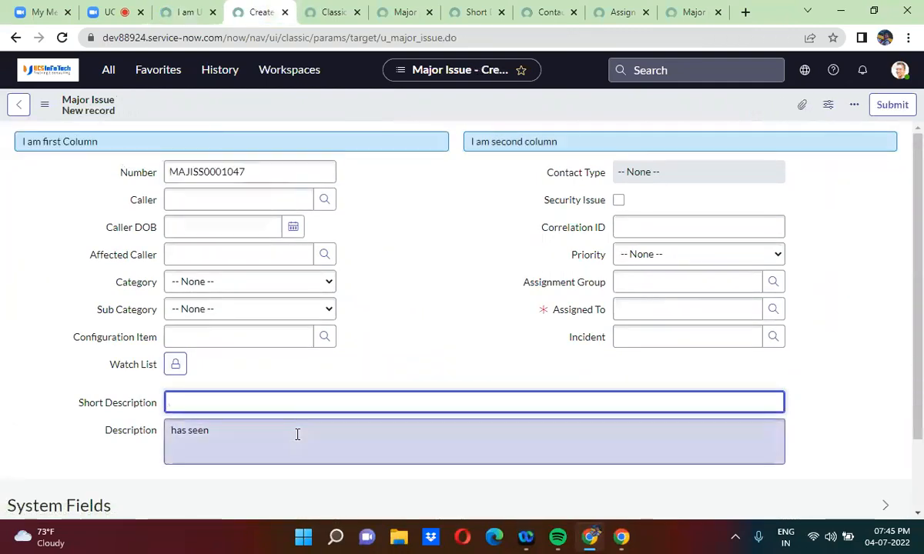
type("I am Uday")
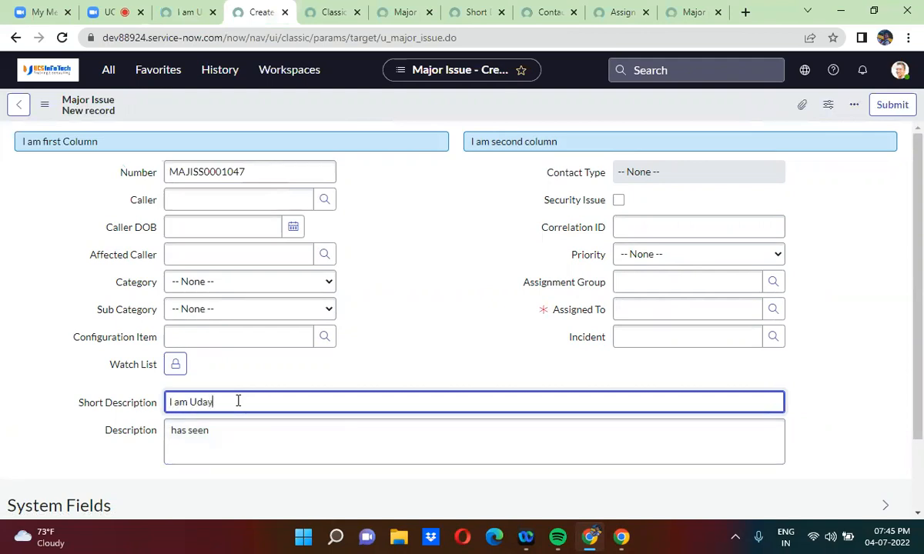
right_click(341, 108)
left_click(354, 114)
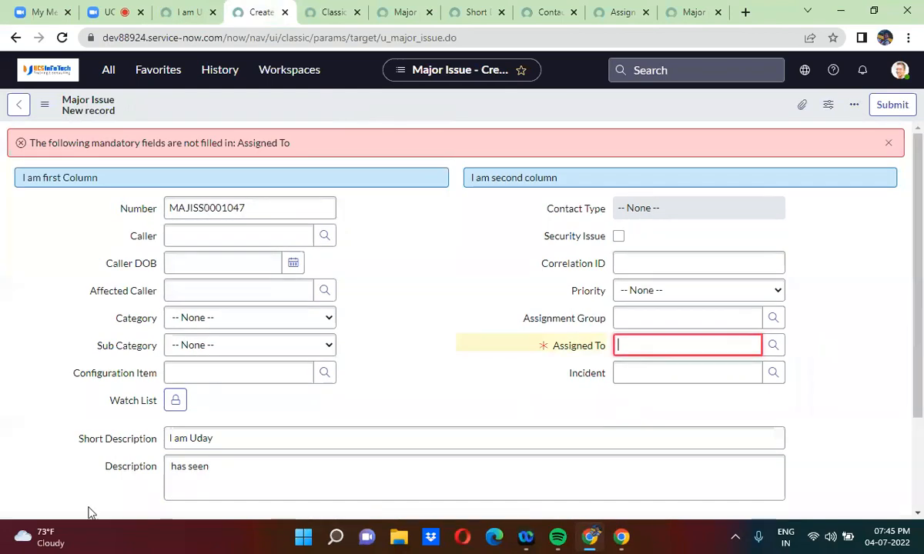
Step: Fill the Major Issue's mandatory Assigned To field with the wildcard ** and save the record
left_click(628, 347)
type("**")
left_click(641, 419)
right_click(398, 112)
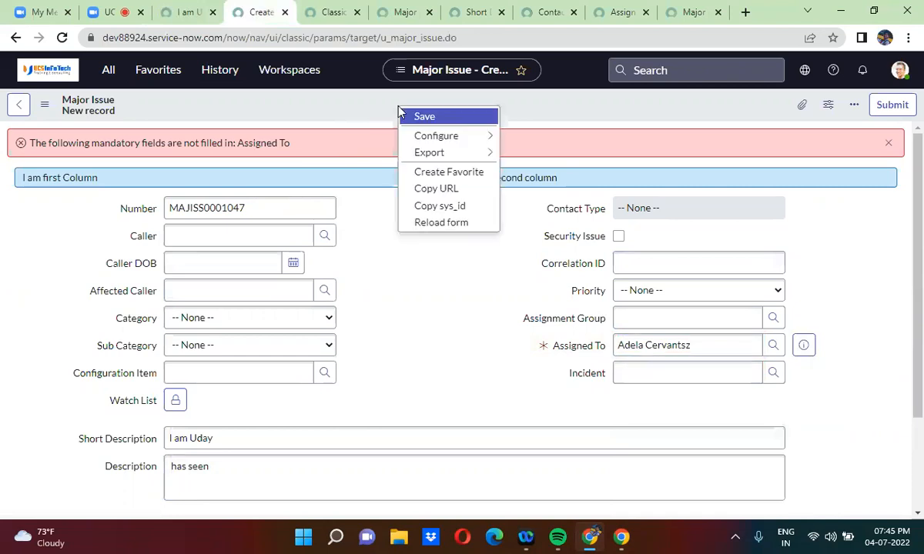
left_click(406, 115)
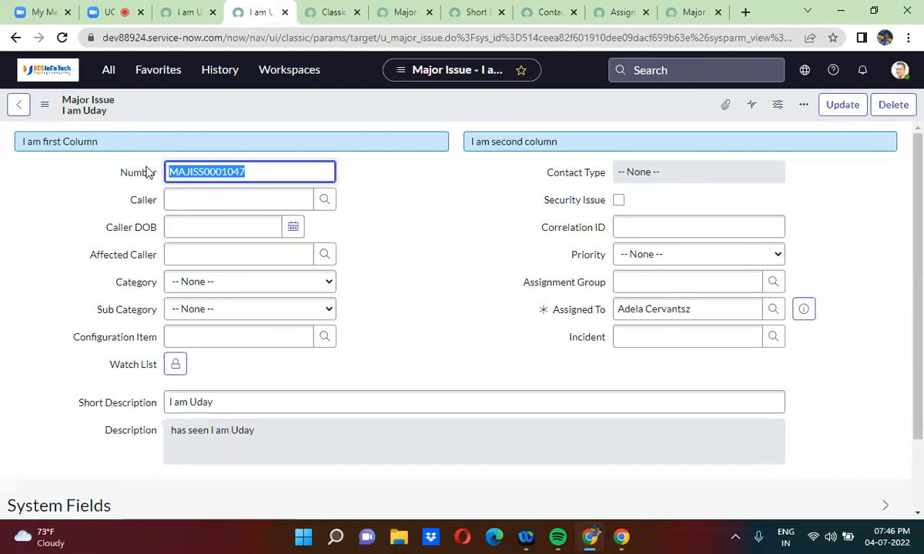
Step: Compare the saved Major Issue and Major Issue Task records, checking the header display value, Contact Type and Assigned To on each
left_click(184, 12)
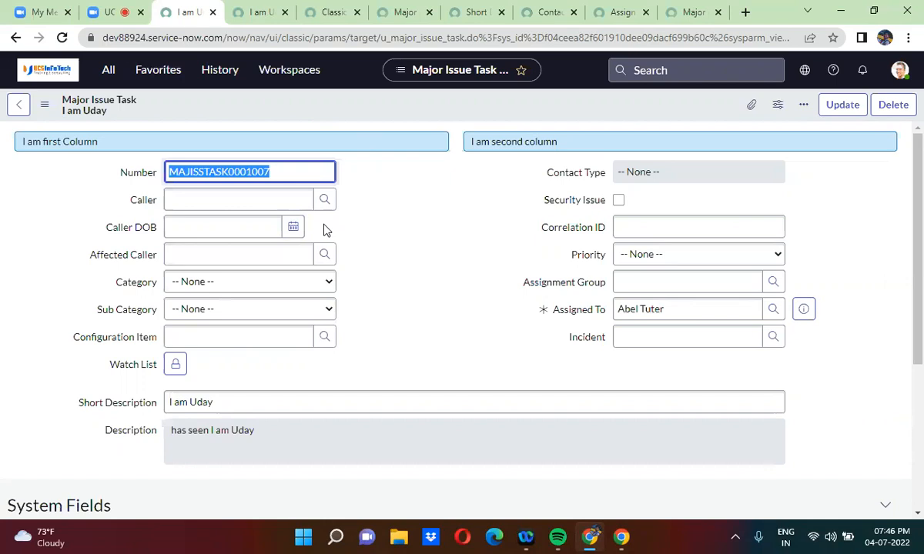
left_click(261, 12)
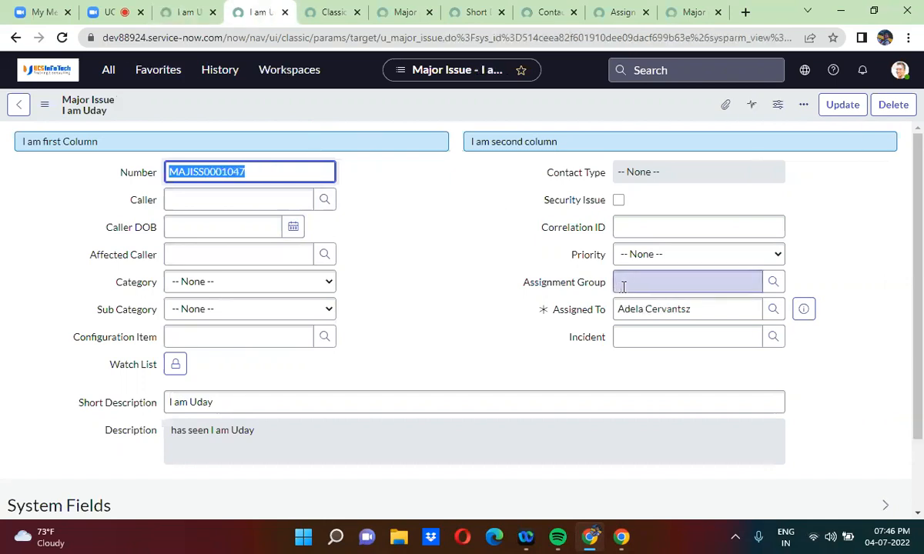
left_click(182, 17)
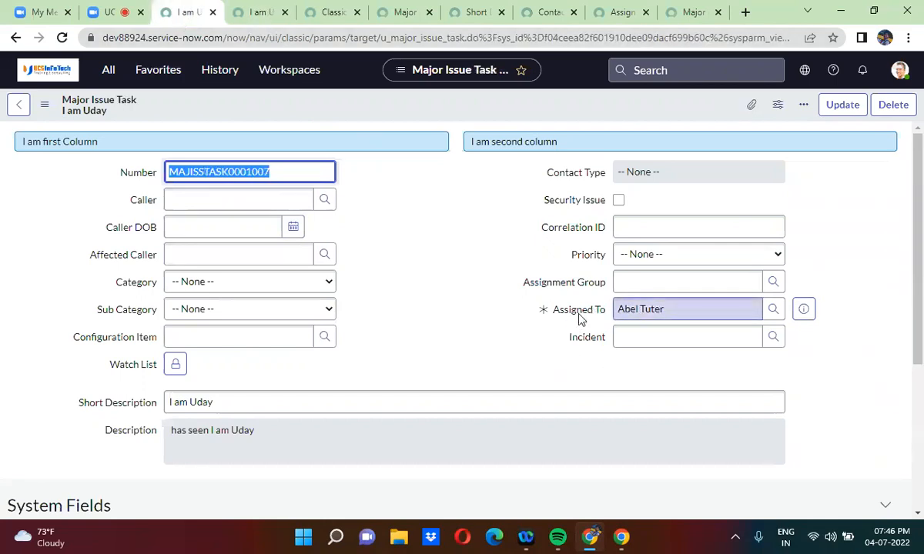
left_click(266, 21)
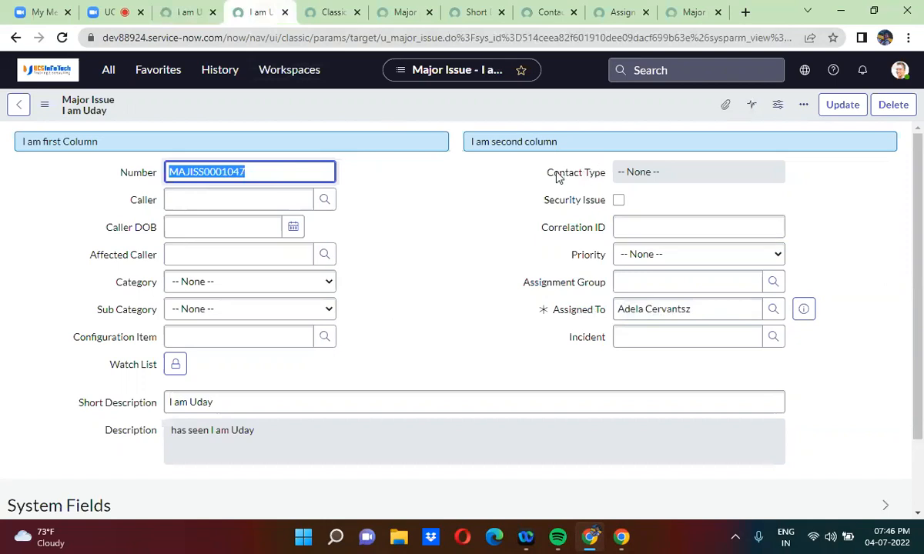
left_click(185, 12)
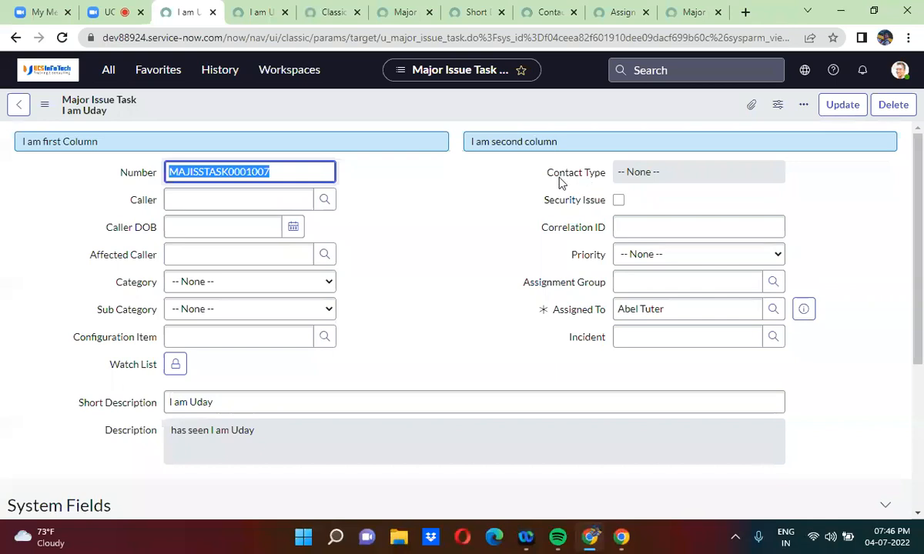
left_click(527, 178)
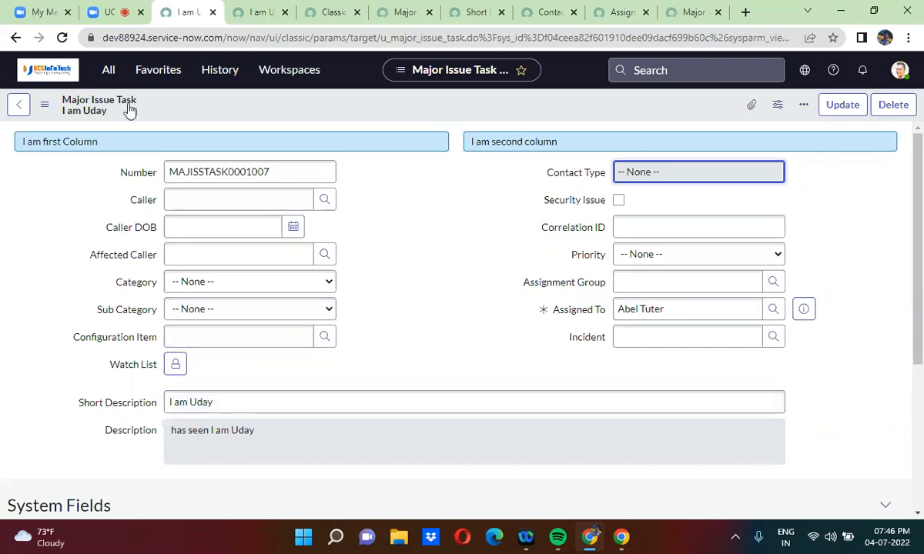
left_click(259, 116)
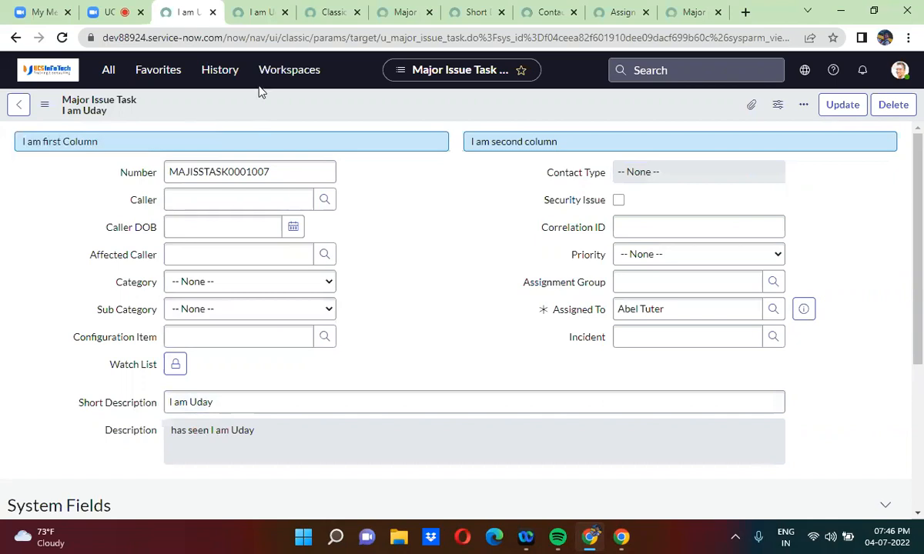
left_click(257, 11)
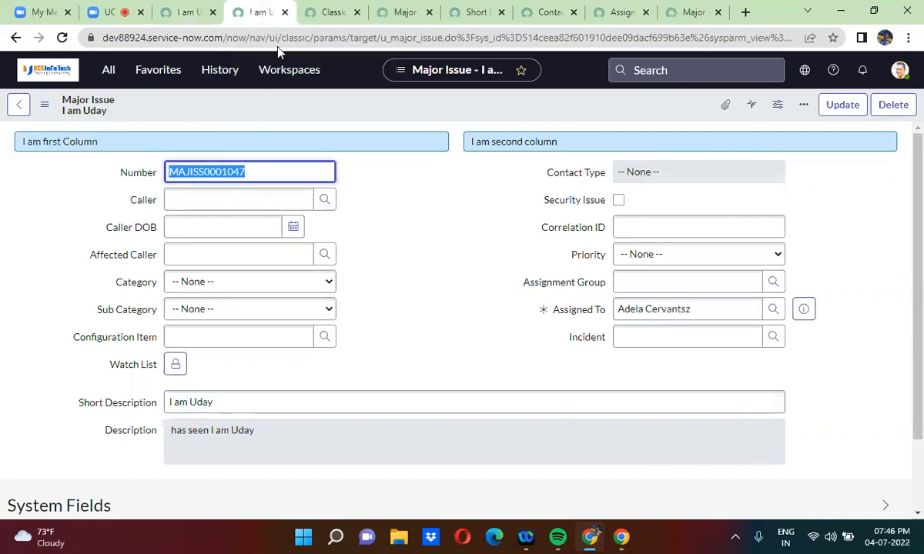
left_click(585, 312)
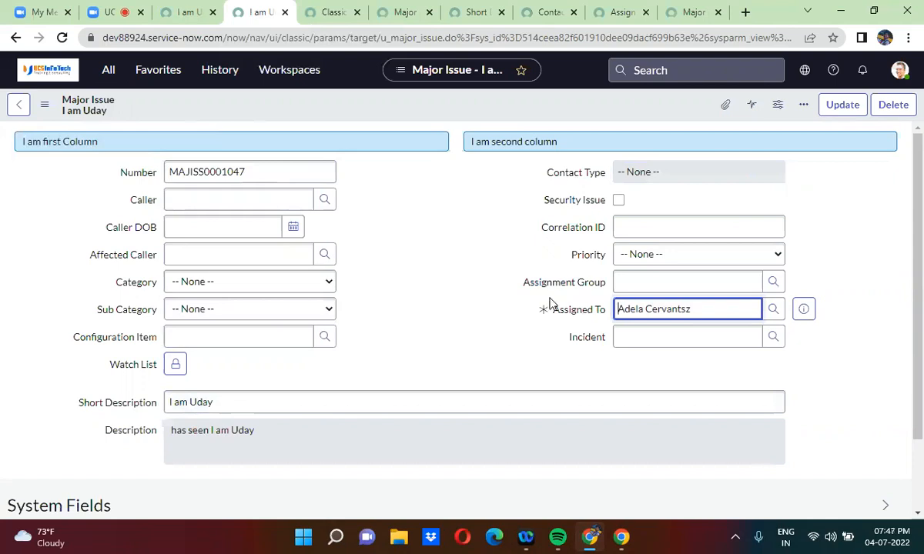
left_click(185, 14)
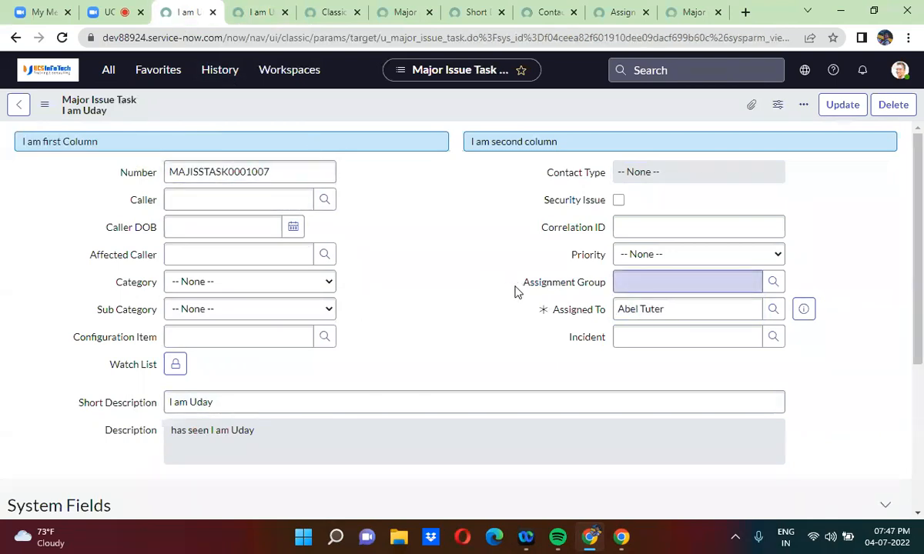
left_click(659, 316)
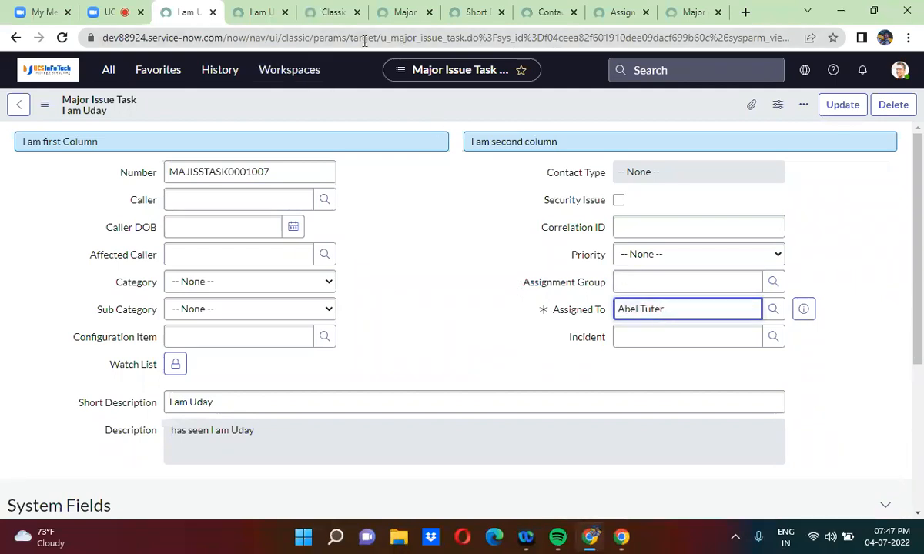
Step: Load a blank Major Issue Task form by trimming the record parameters from the URL after u_major_issue_task.do
left_click_drag(477, 37, 801, 37)
key("BackSpace")
key("Return")
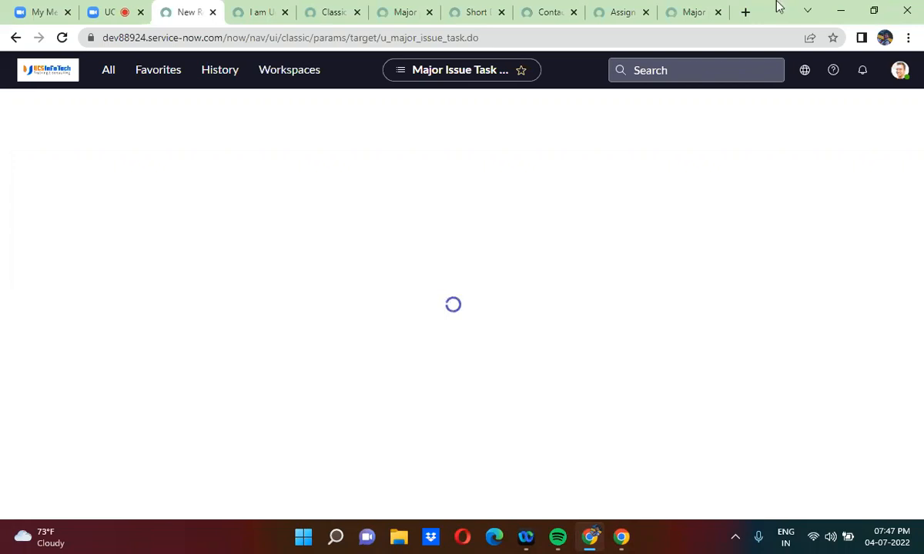
left_click(61, 38)
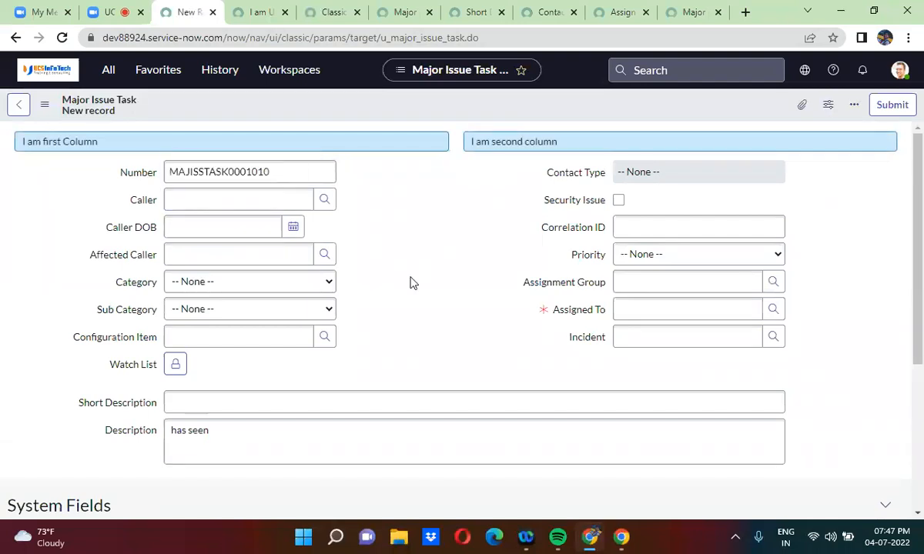
Step: Load a blank Major Issue form by trimming the record parameters from the URL after u_major_issue.do
left_click(265, 13)
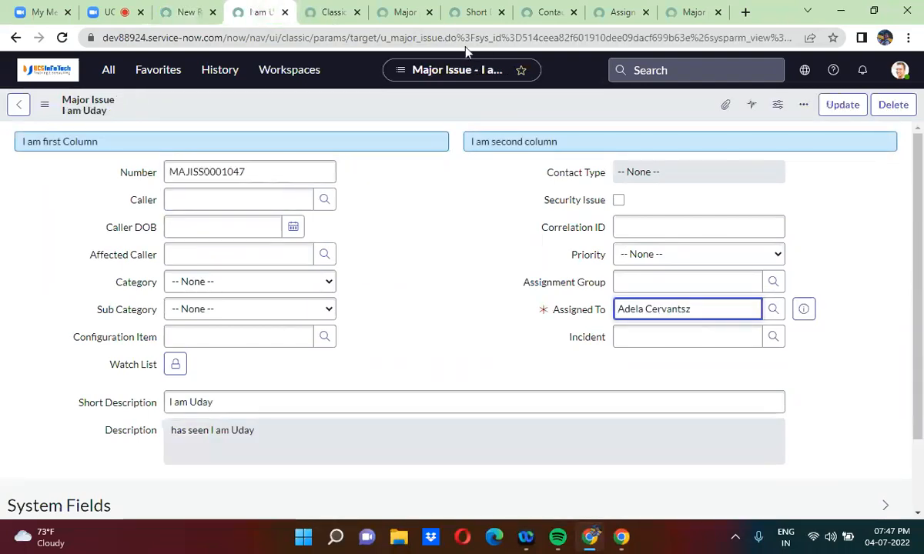
left_click_drag(433, 37, 805, 37)
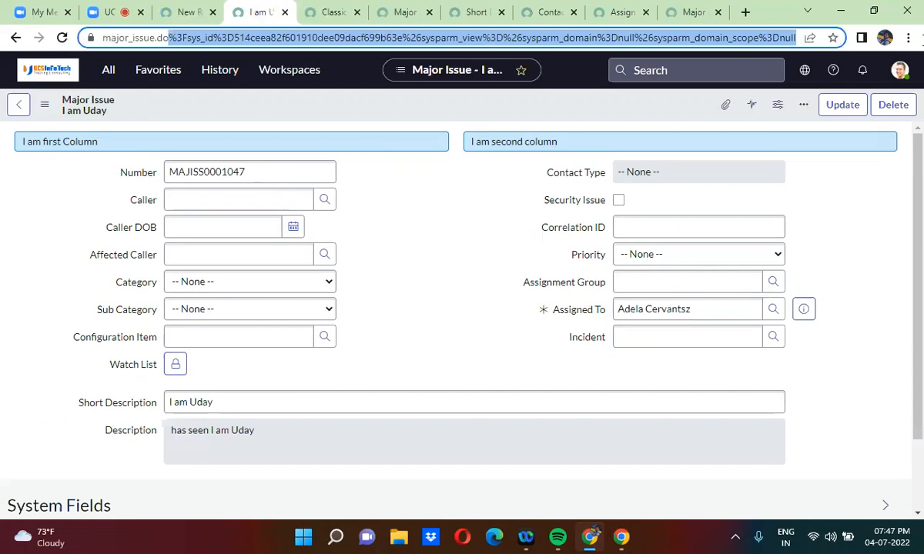
key("Delete")
key("Return")
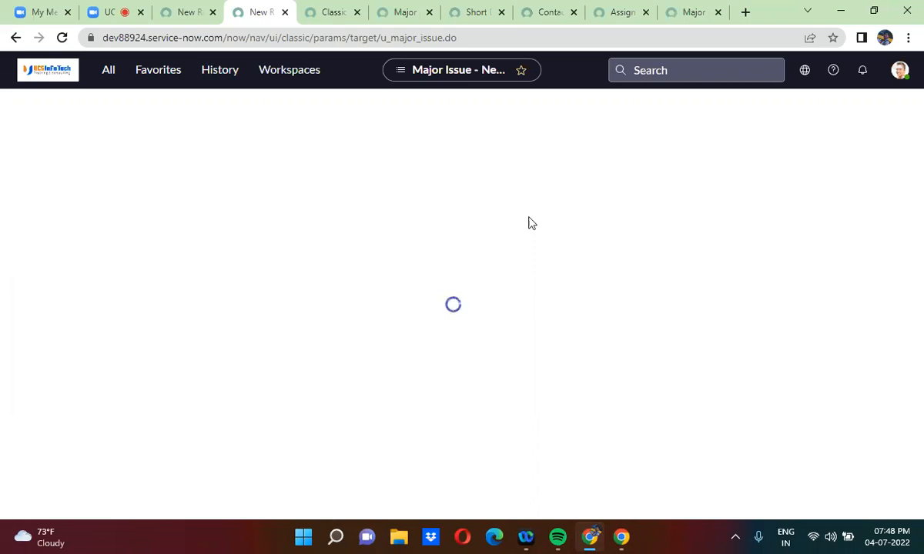
Step: Reload the blank Major Issue form and compare its Assigned To field with the Major Issue Task form and the column's dictionary entry
left_click(61, 38)
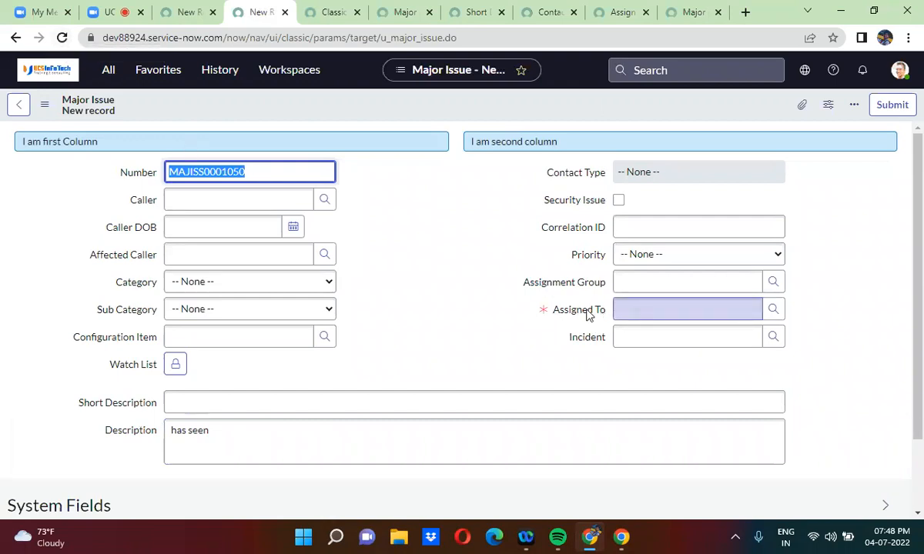
left_click(182, 14)
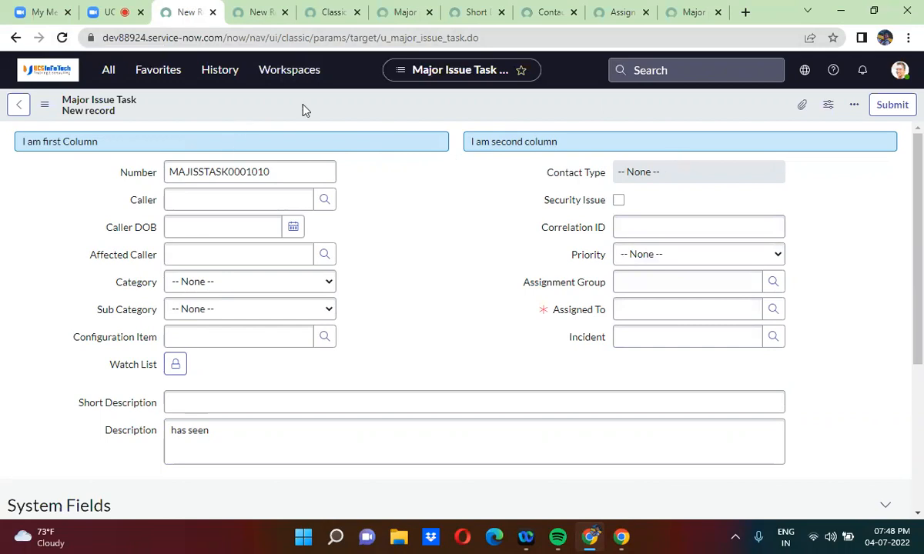
left_click(254, 12)
left_click(187, 12)
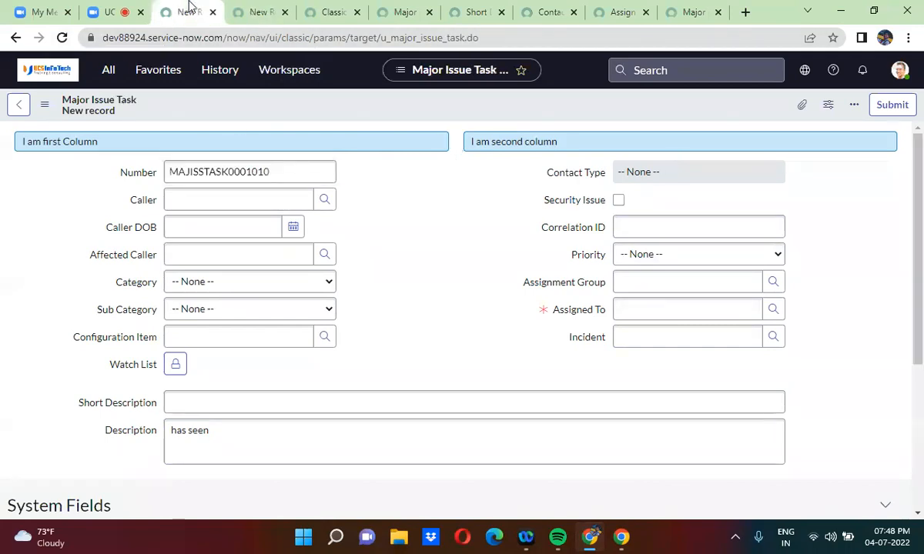
left_click(252, 11)
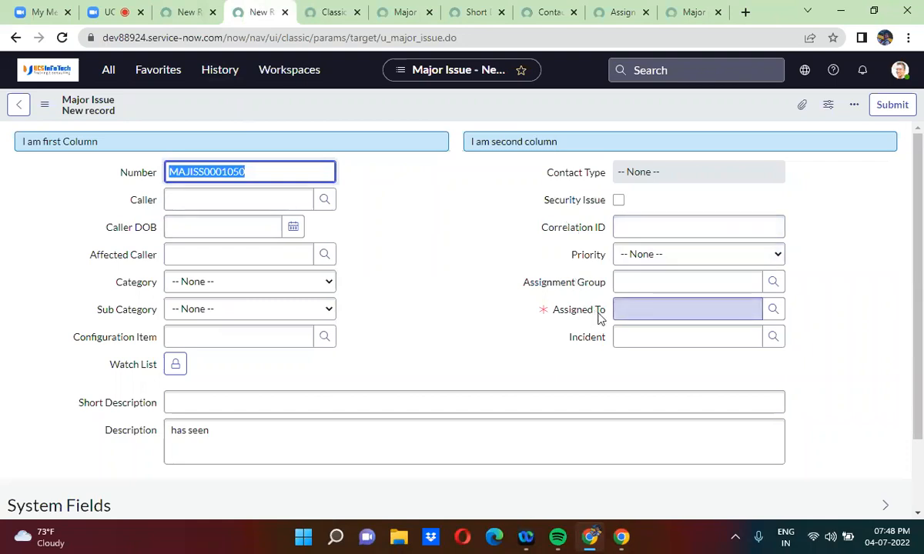
left_click(613, 13)
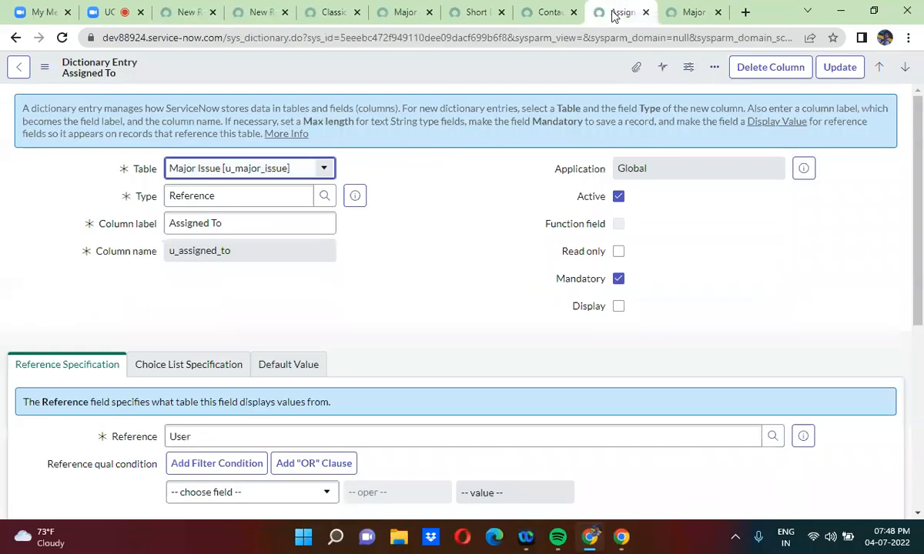
left_click(164, 10)
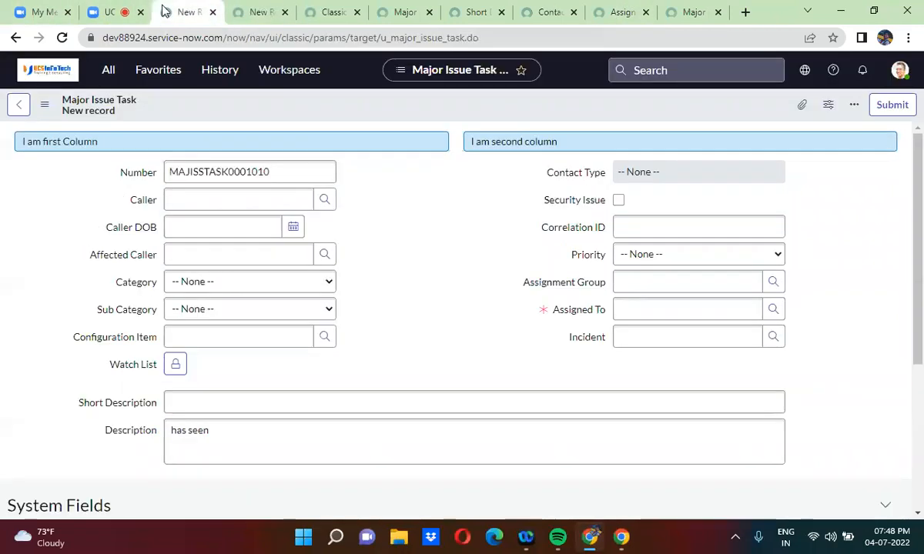
Step: Check the Zoom meeting, then recheck the mandatory marker on Assigned To in the Major Issue Task and Major Issue forms
left_click(109, 11)
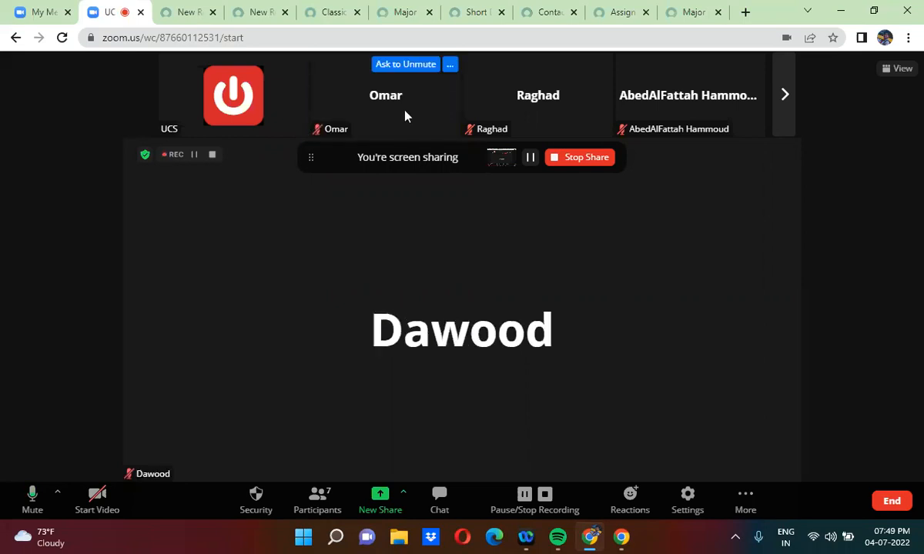
left_click(188, 10)
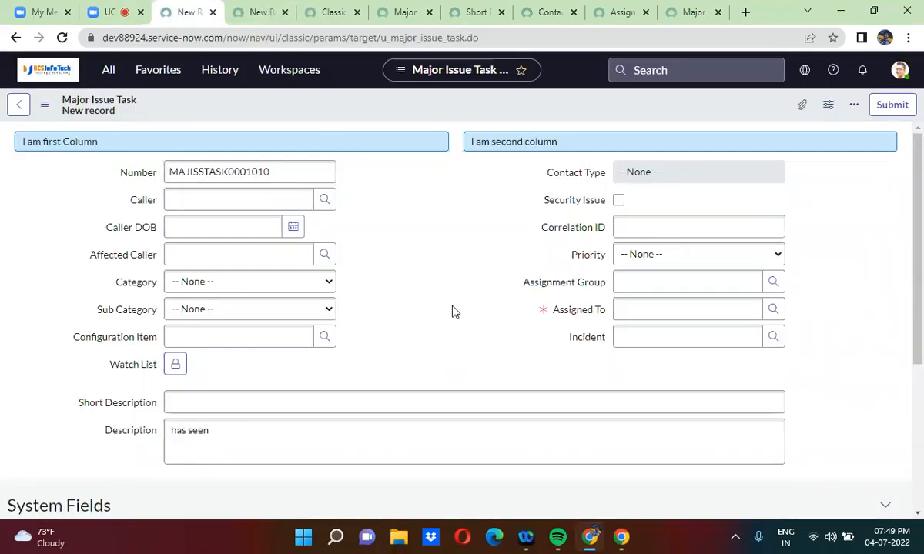
left_click(585, 319)
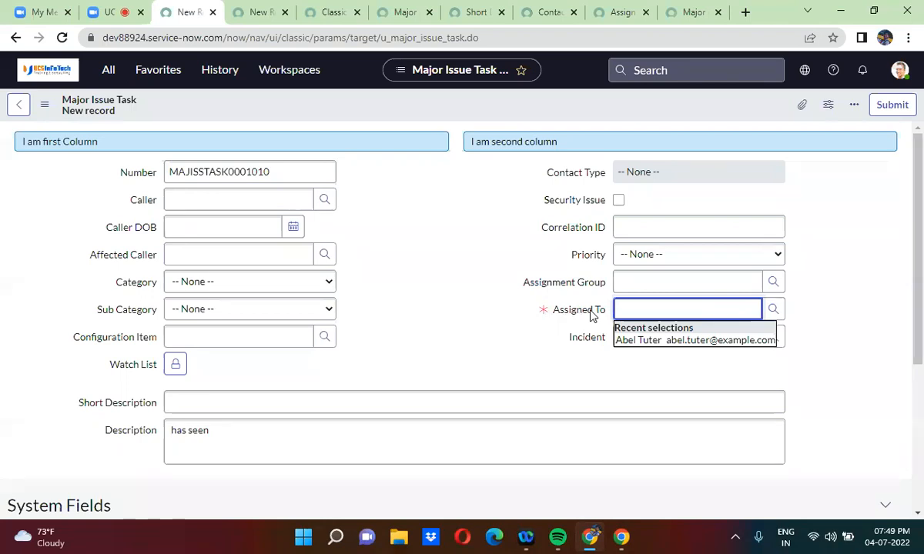
left_click(260, 12)
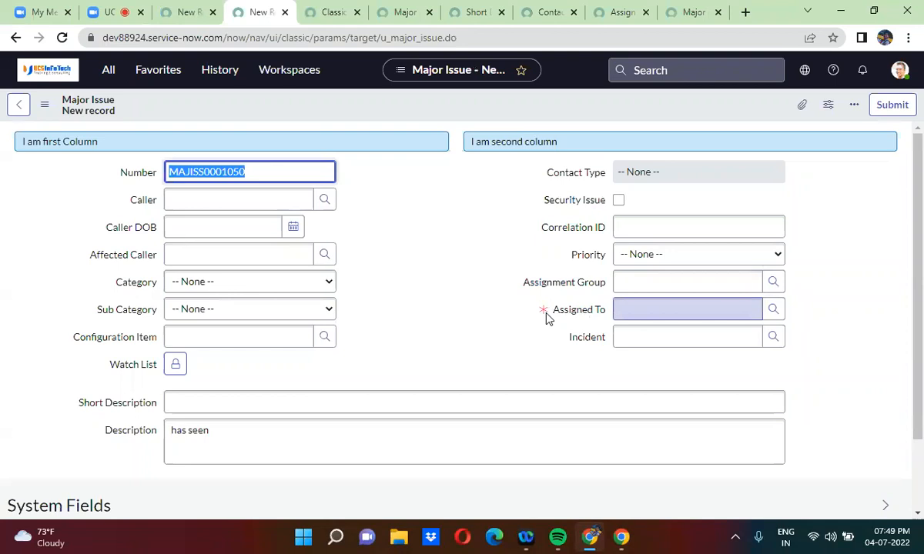
left_click(193, 12)
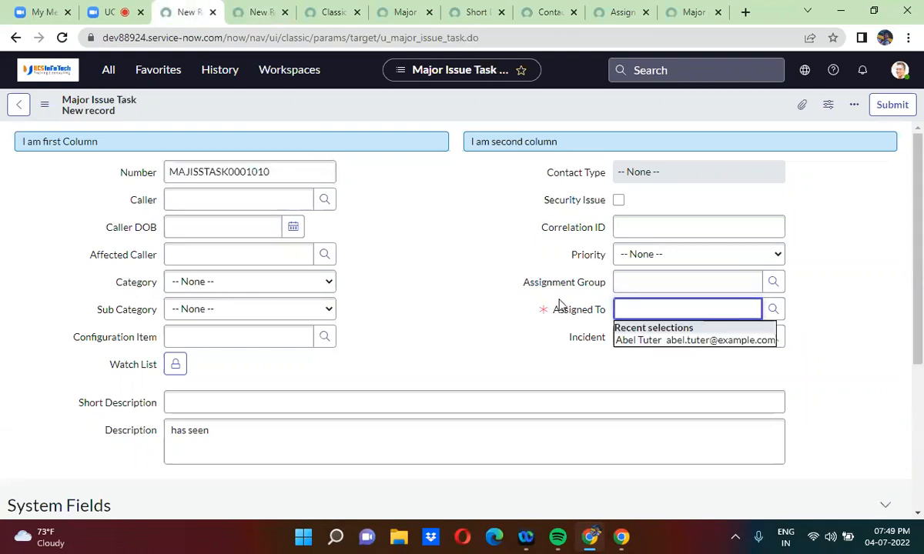
left_click(482, 303)
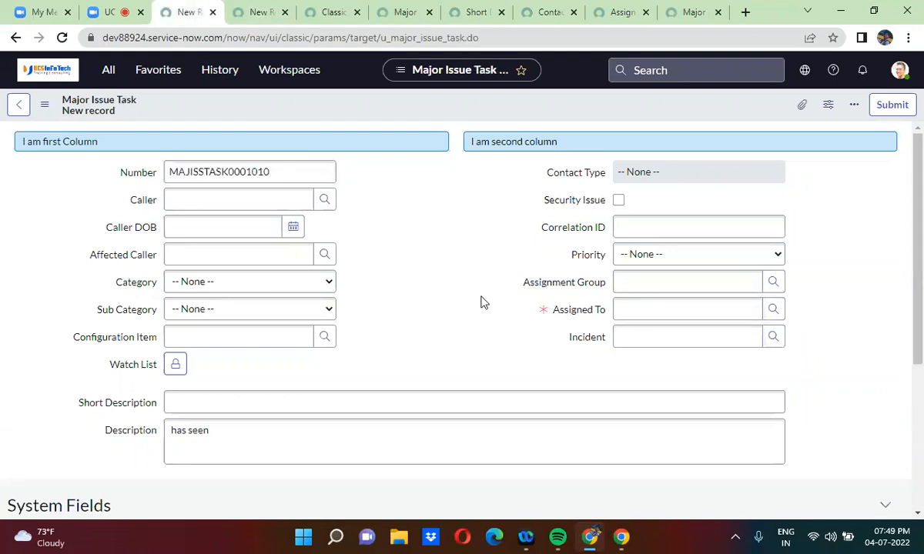
Step: Start a new dictionary override from the Major Issue table's Assigned To dictionary entry
left_click(608, 23)
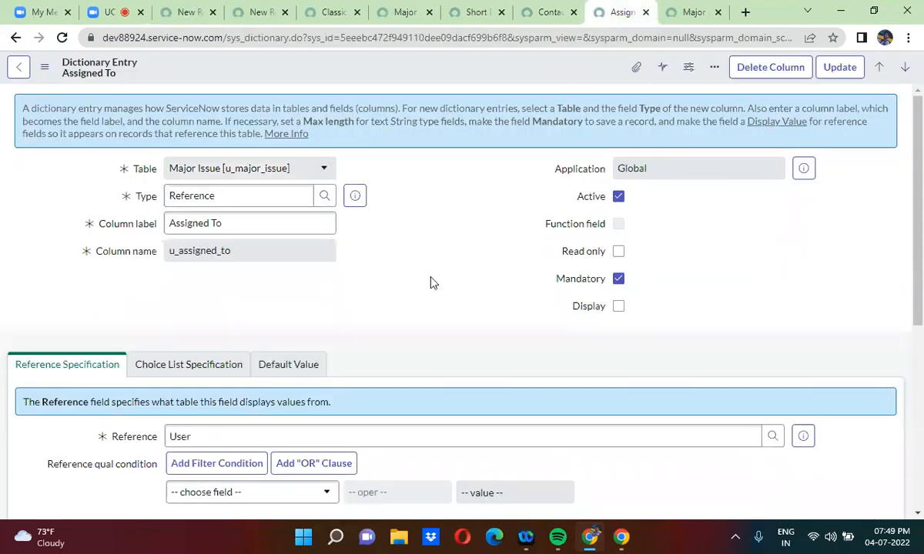
scroll(431, 283, "down", 5)
left_click(322, 291)
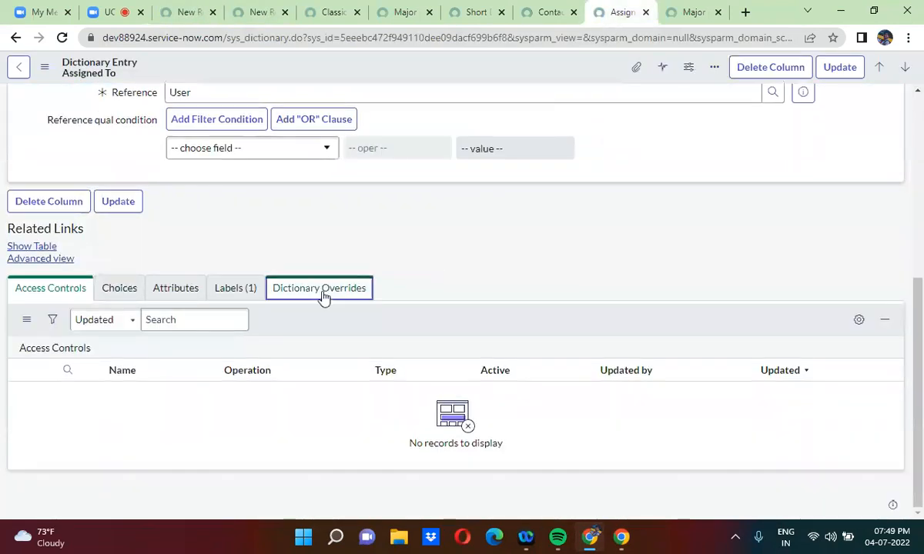
left_click(883, 322)
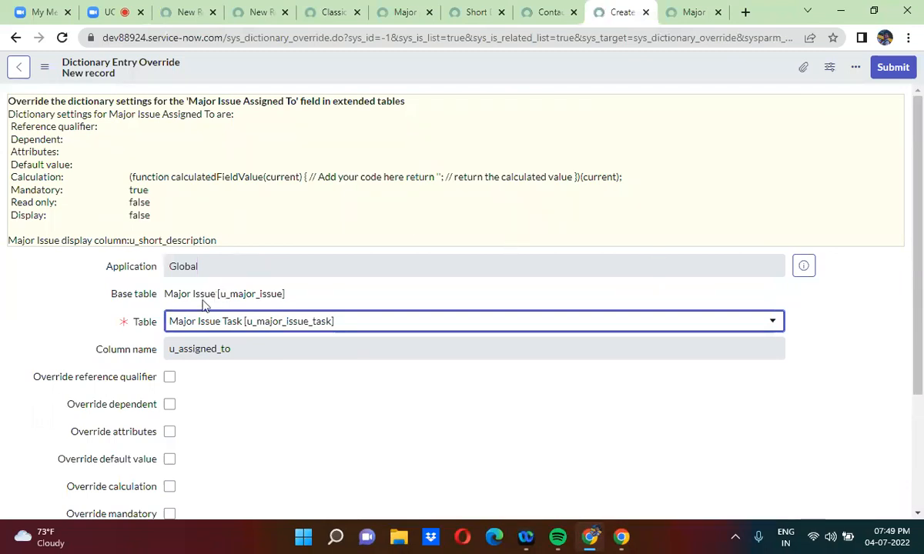
Step: Enable Override mandatory for u_assigned_to on Major Issue Task [u_major_issue_task], leave Mandatory unchecked, and submit the override
double_click(242, 294)
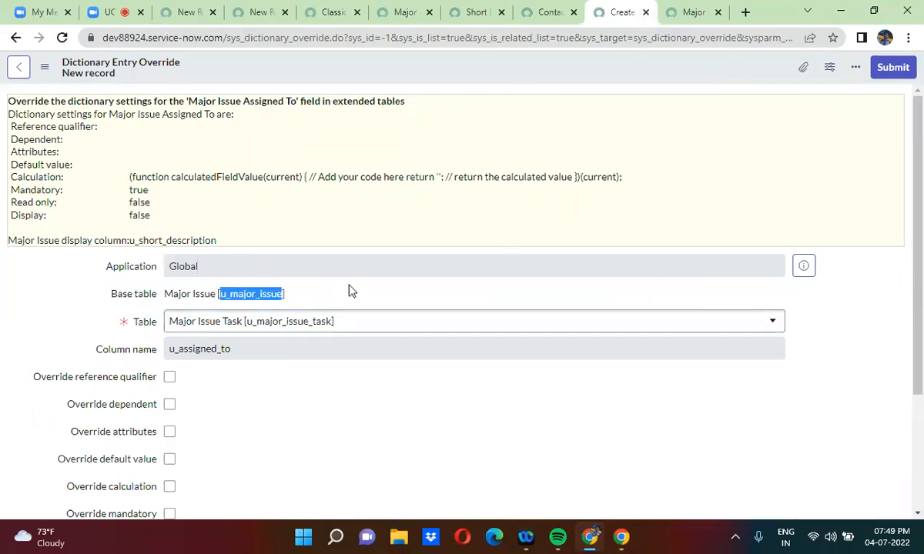
left_click(328, 267)
left_click(232, 325)
left_click(233, 324)
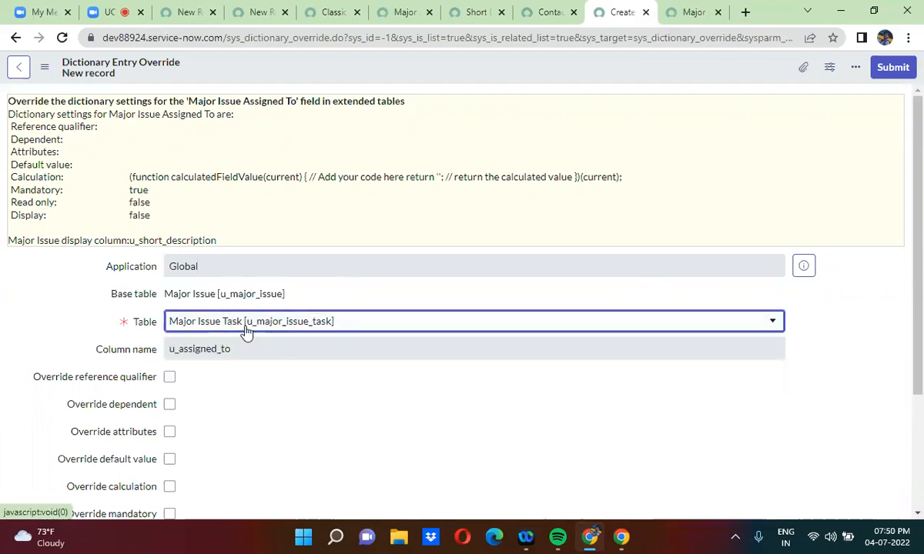
scroll(6, 383, "down", 2)
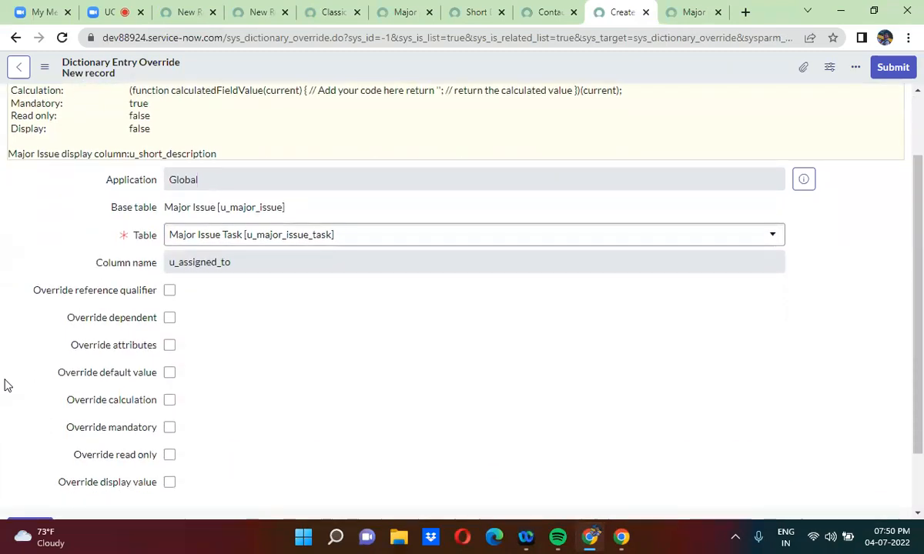
left_click(170, 428)
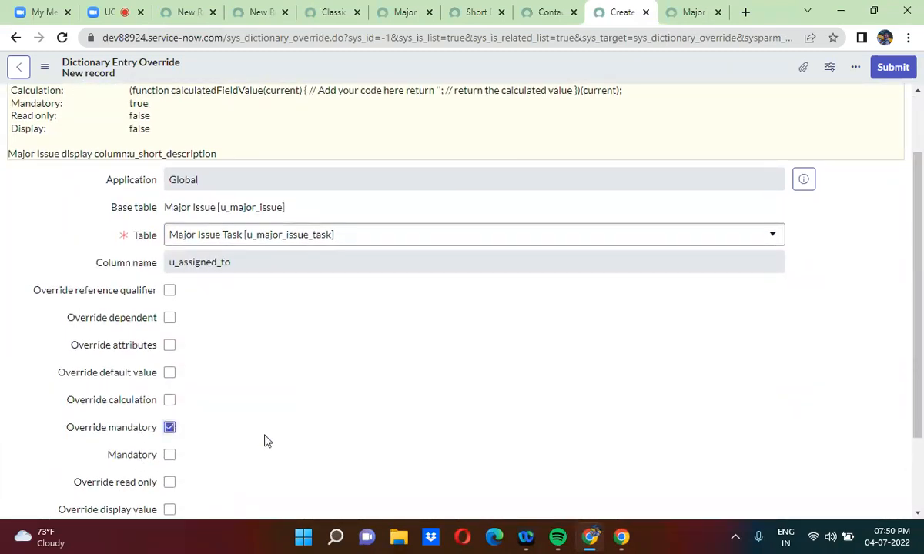
scroll(264, 439, "down", 1)
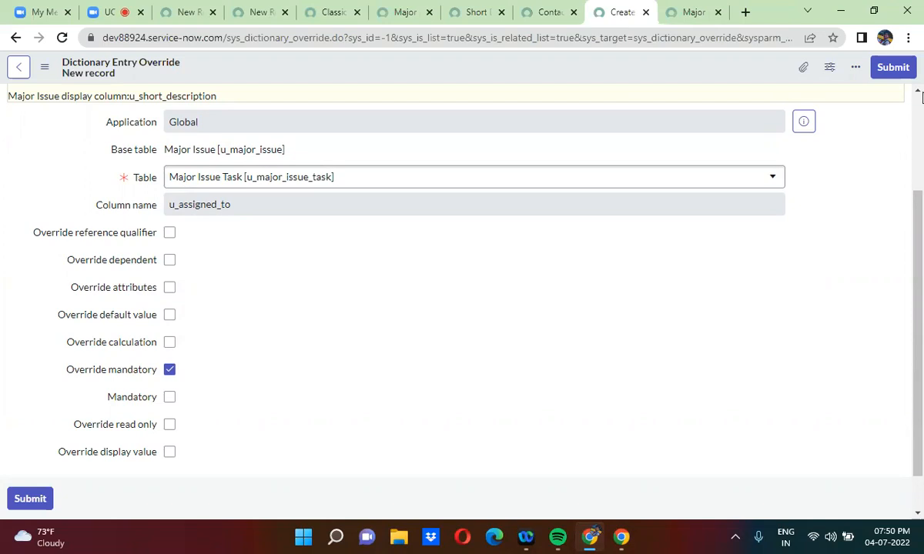
left_click(893, 68)
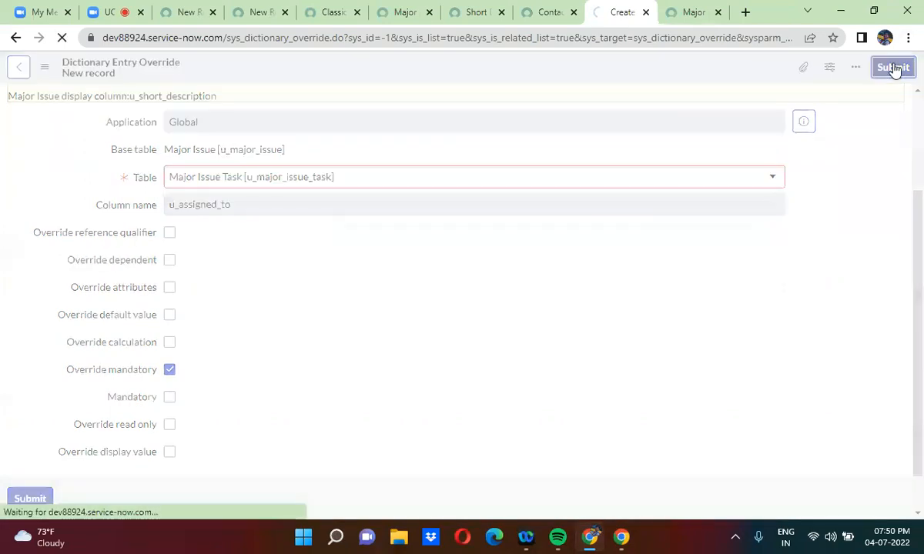
Step: Reload the blank Major Issue and Major Issue Task forms and compare whether Assigned To is mandatory on each
left_click(241, 12)
left_click(62, 37)
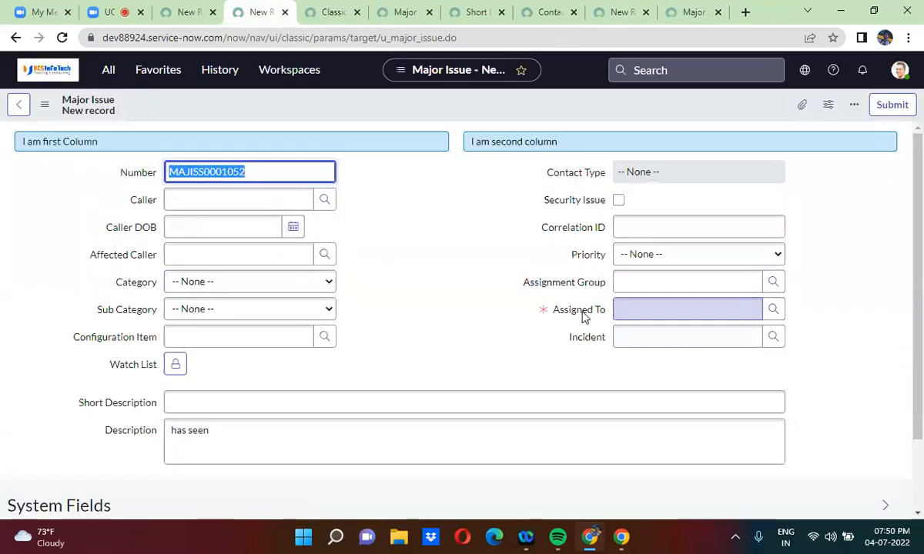
left_click(185, 17)
left_click(62, 37)
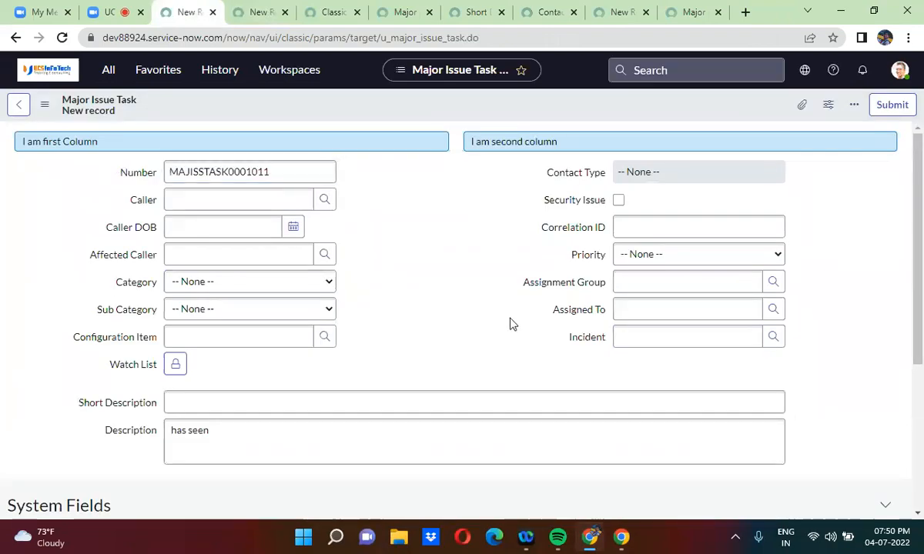
left_click(239, 14)
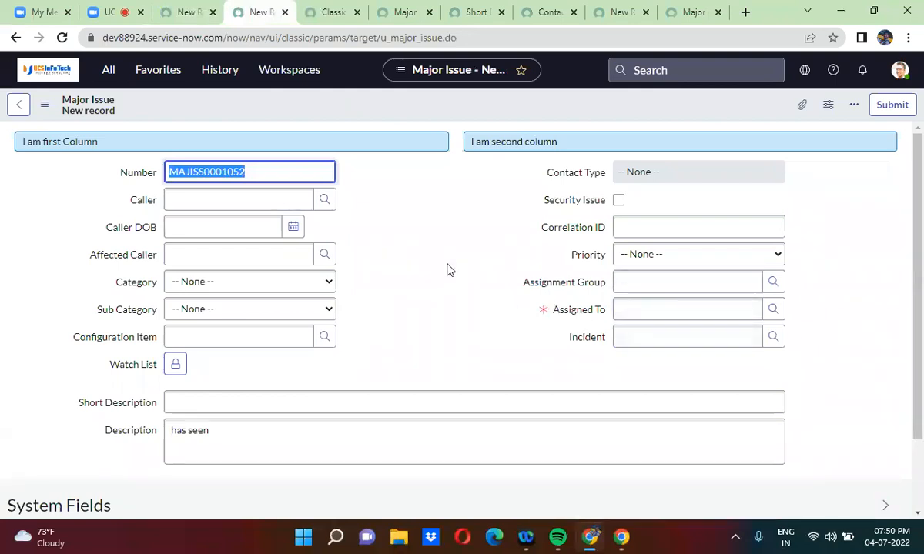
left_click(197, 12)
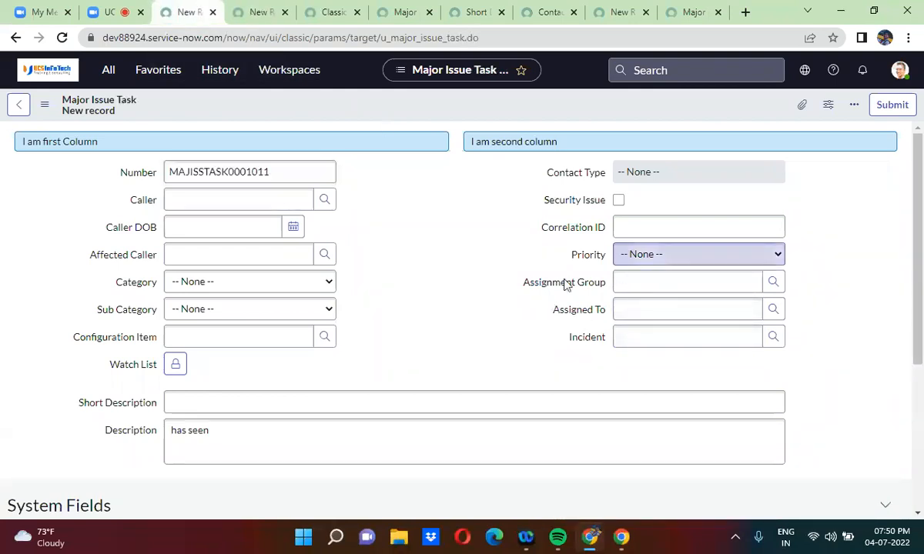
left_click(522, 307)
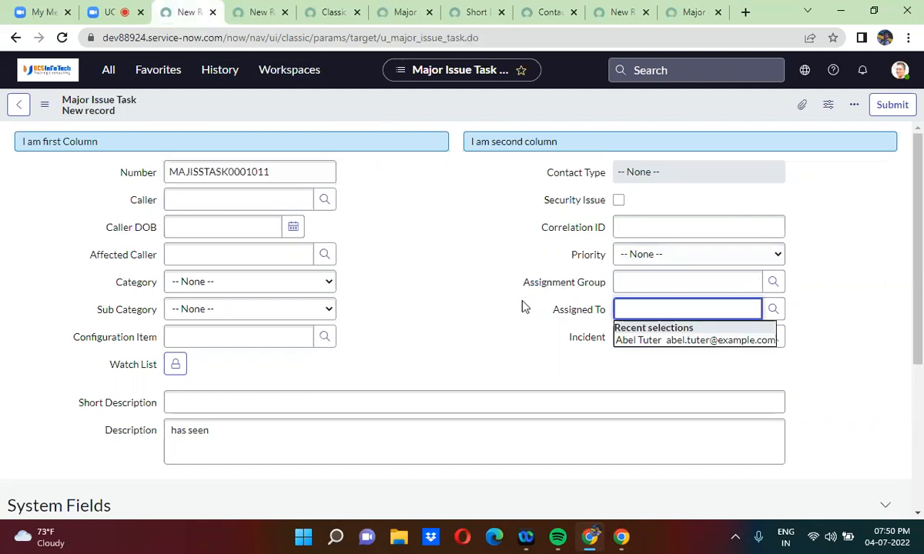
Step: Check whether Contact Type can be edited on the blank Major Issue Task and Major Issue forms
left_click(640, 170)
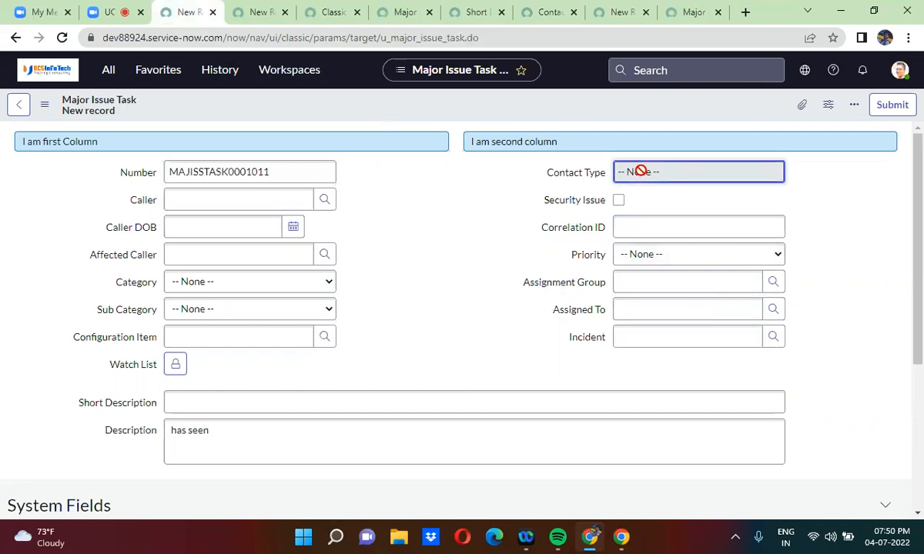
left_click(261, 13)
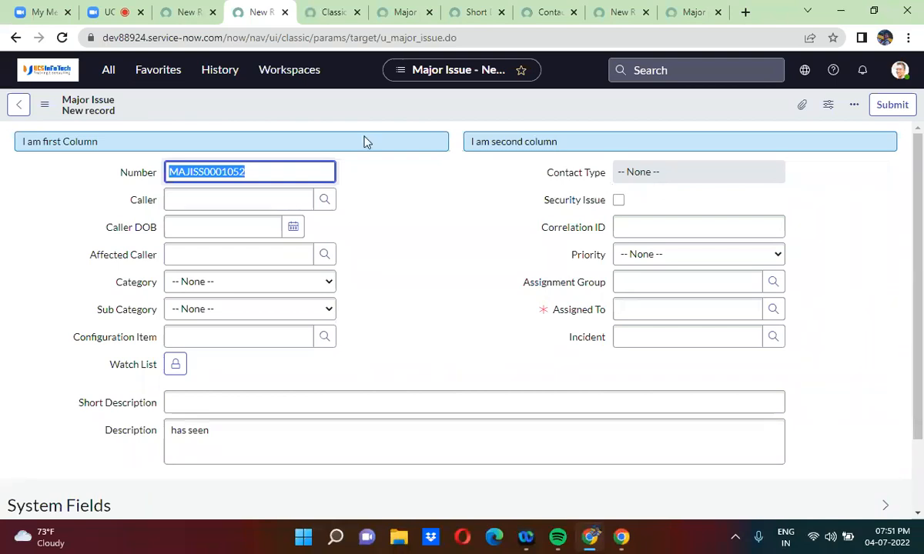
left_click(186, 11)
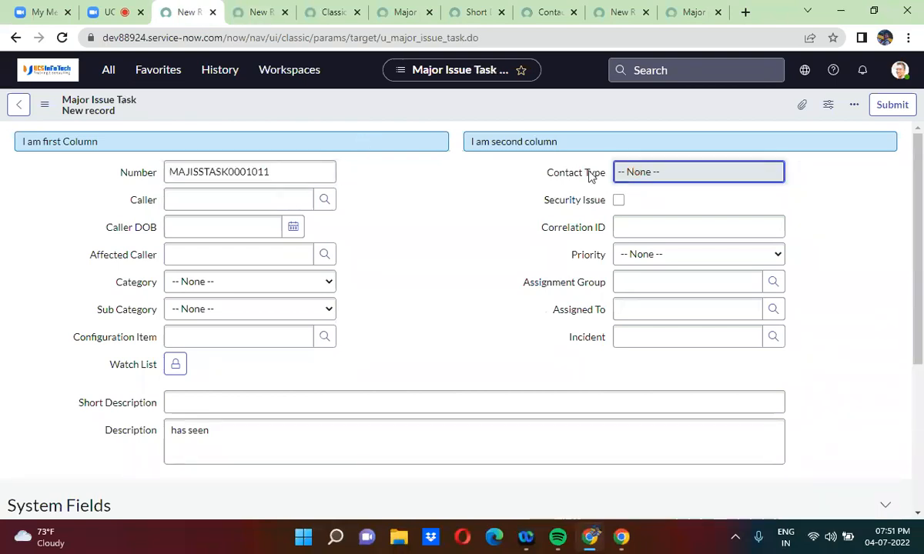
left_click(258, 13)
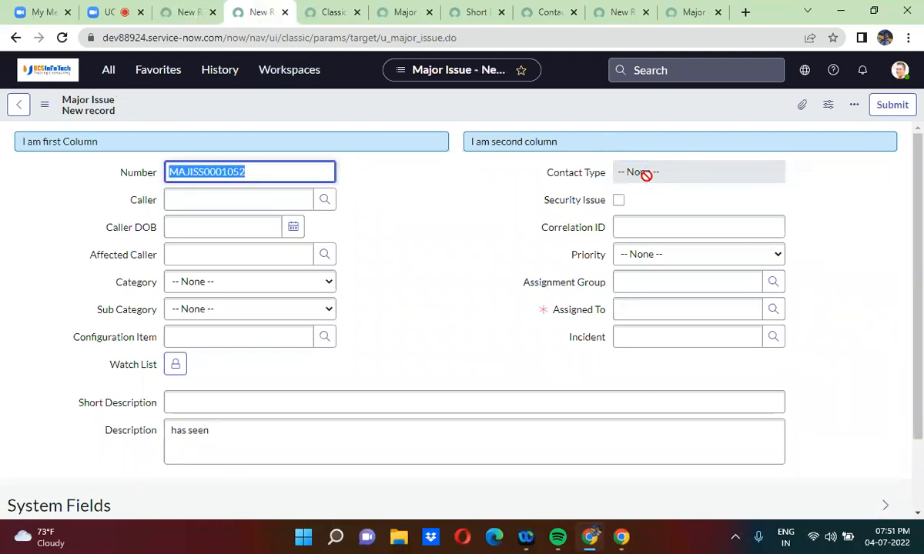
left_click(682, 175)
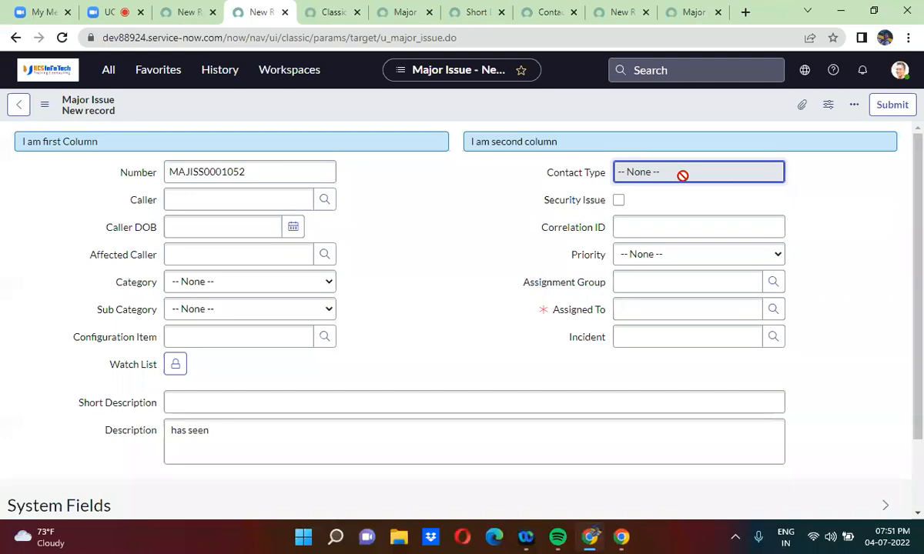
Step: Clear Read only on the Major Issue table's Contact Type column, save the dictionary entry, and bring its Dictionary Overrides list into view
left_click(542, 13)
left_click(368, 333)
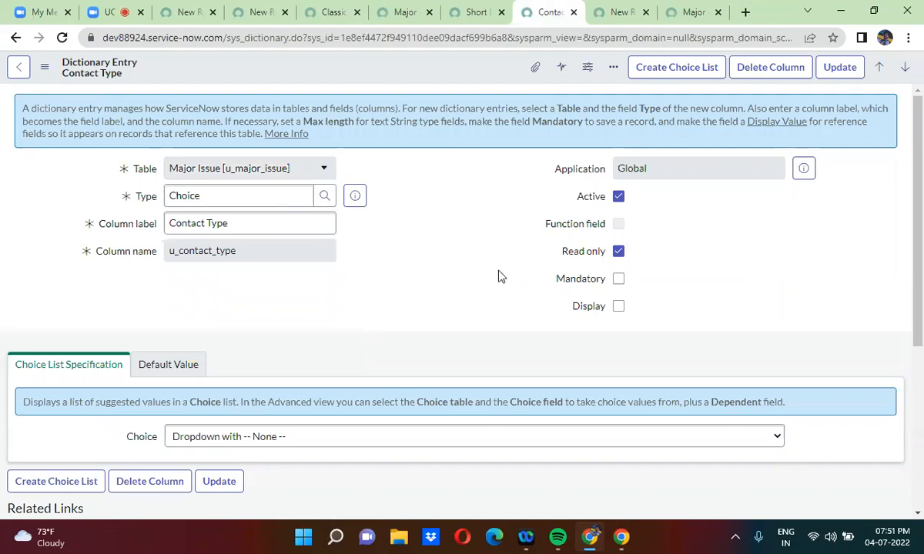
left_click(617, 251)
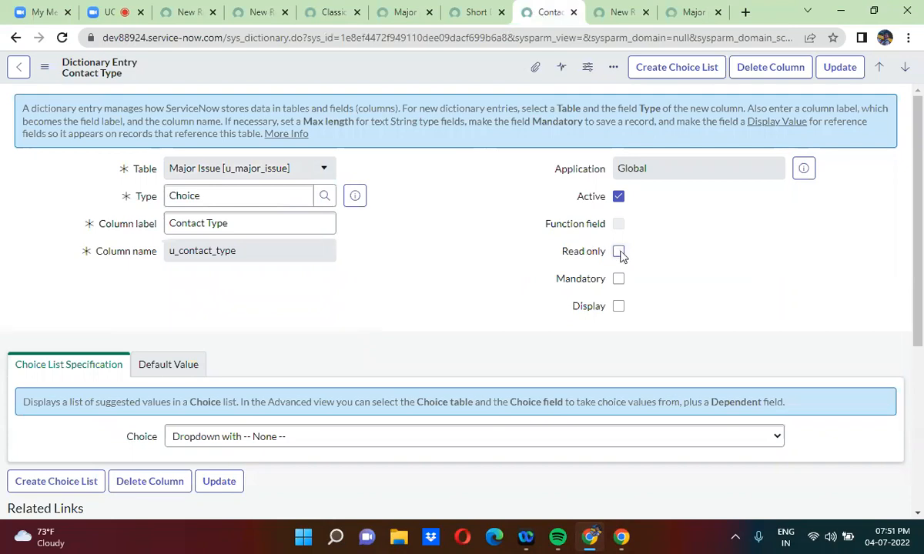
right_click(416, 73)
left_click(432, 79)
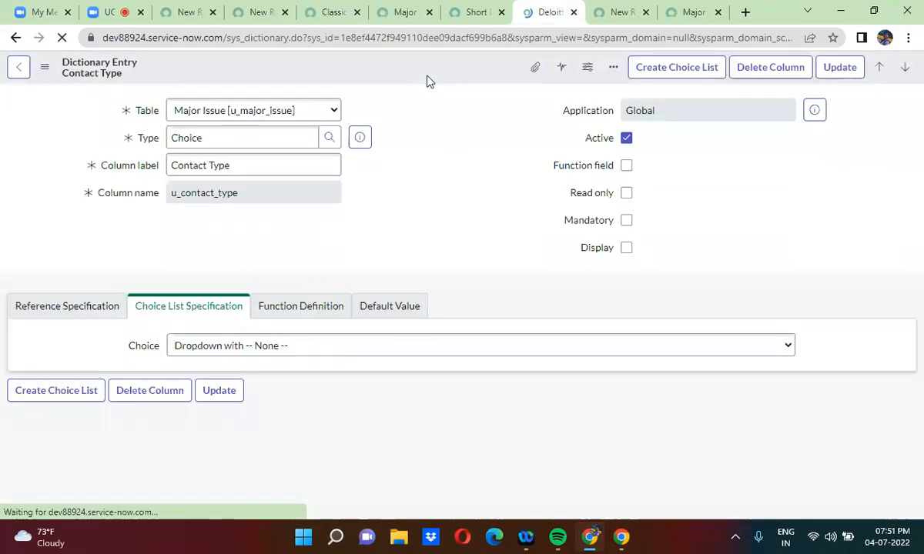
scroll(410, 212, "down", 5)
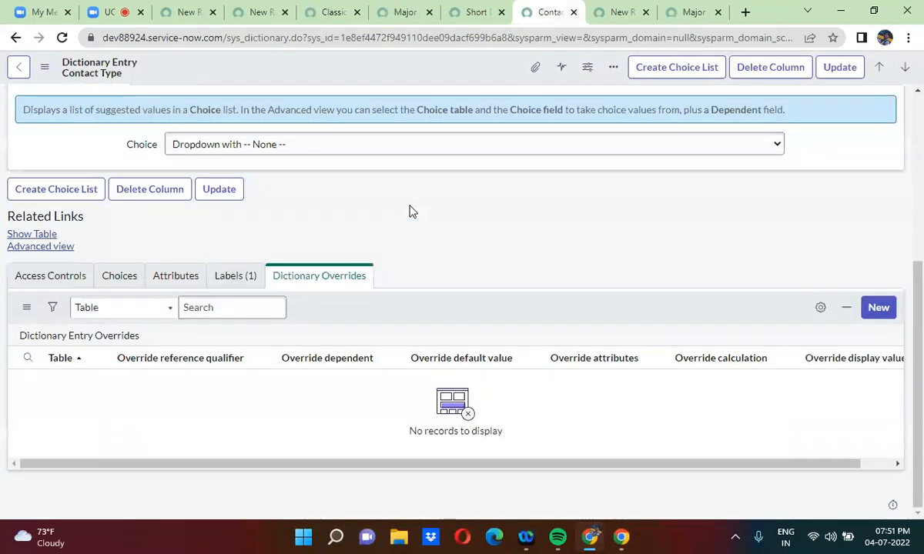
Step: Create a dictionary override of u_contact_type for Major Issue Task [u_major_issue_task] with Override read only and Read only enabled, and submit it
left_click(879, 307)
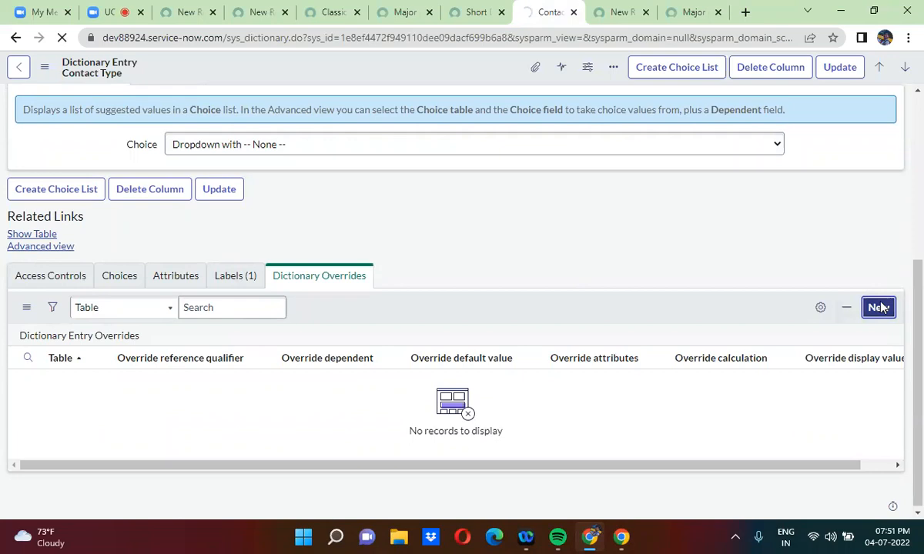
left_click(422, 245)
scroll(422, 245, "down", 3)
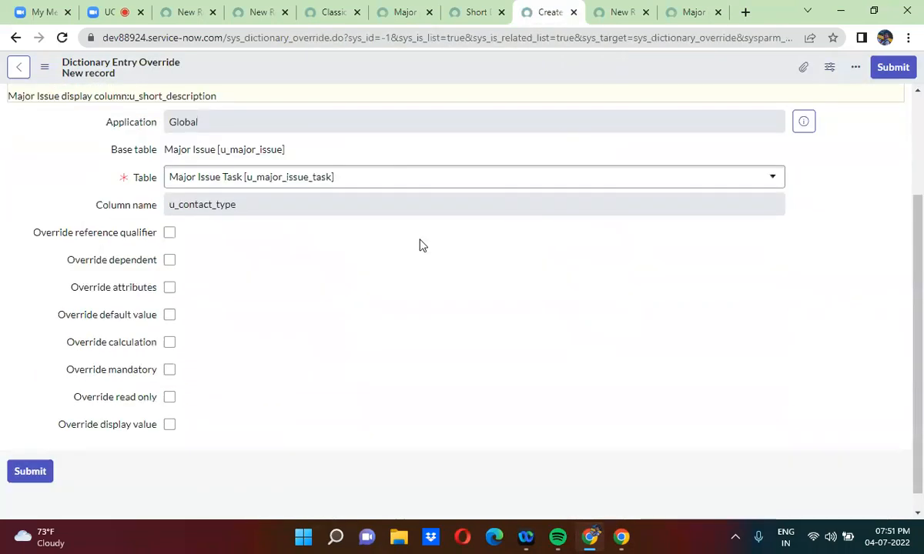
left_click(169, 397)
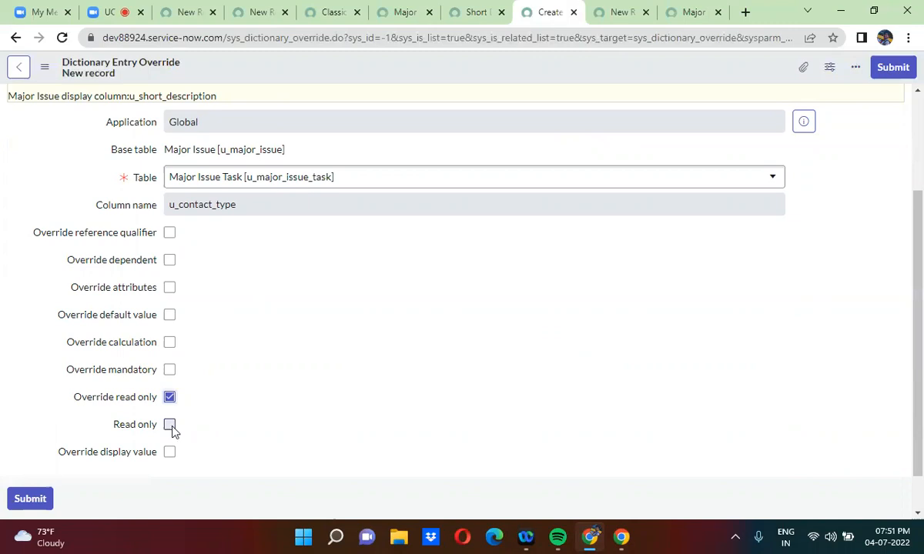
left_click(169, 426)
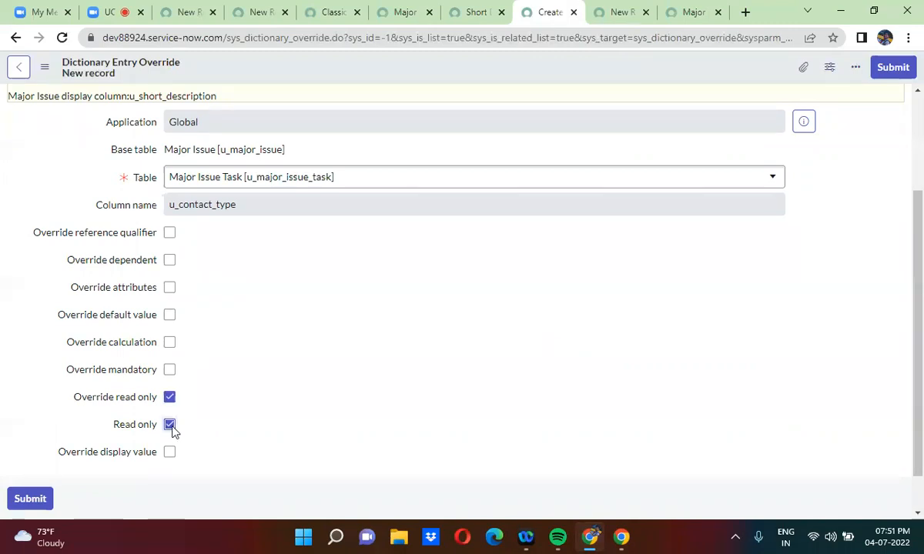
left_click(891, 68)
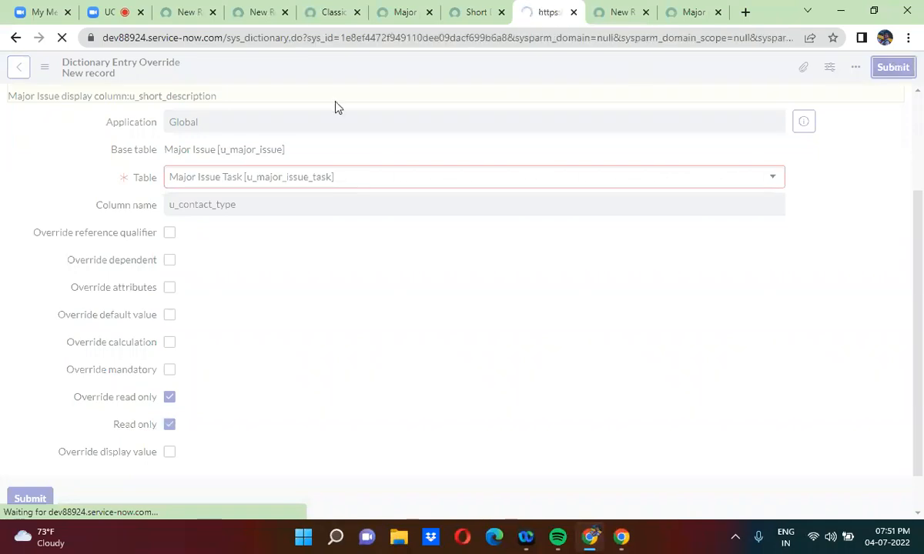
Step: Reload the blank Major Issue Task form and compare whether Contact Type is editable there and on the blank Major Issue form
left_click(188, 9)
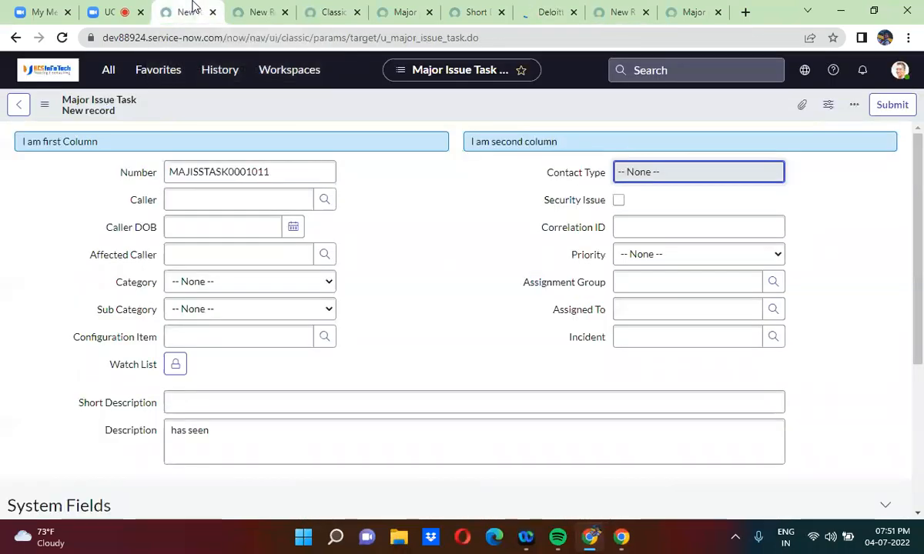
left_click(61, 37)
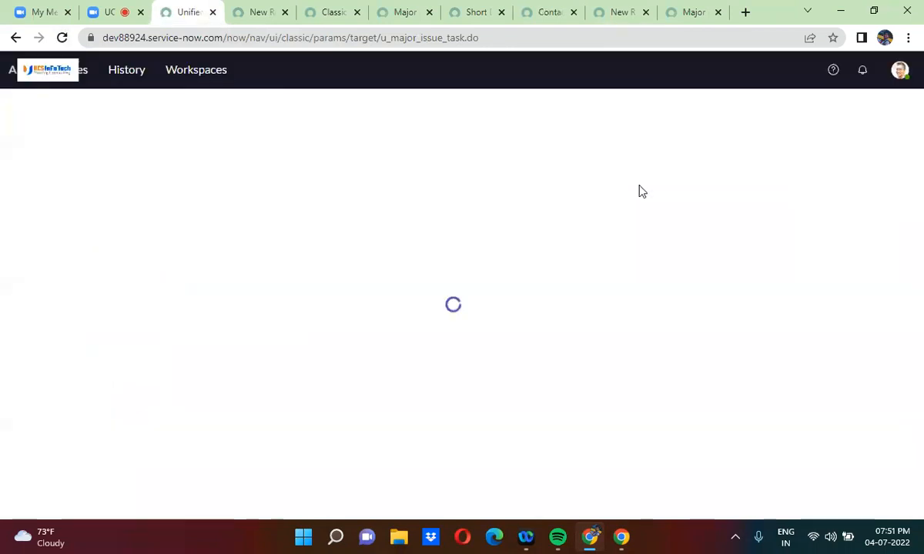
left_click(245, 13)
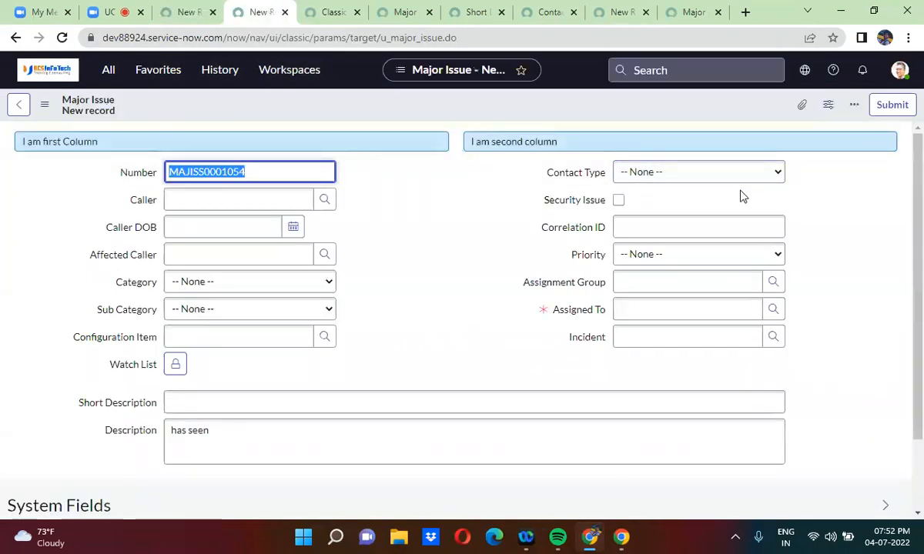
left_click(715, 175)
left_click(713, 175)
left_click(816, 206)
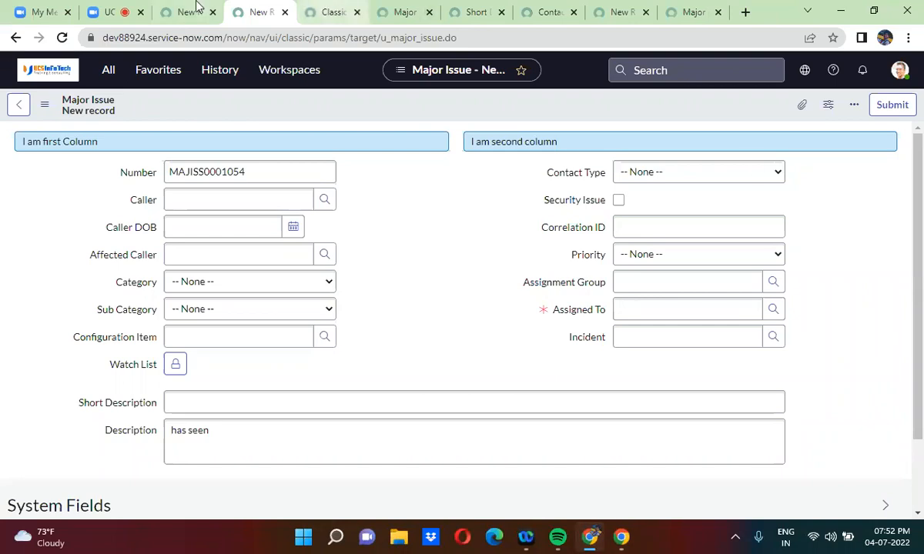
left_click(117, 11)
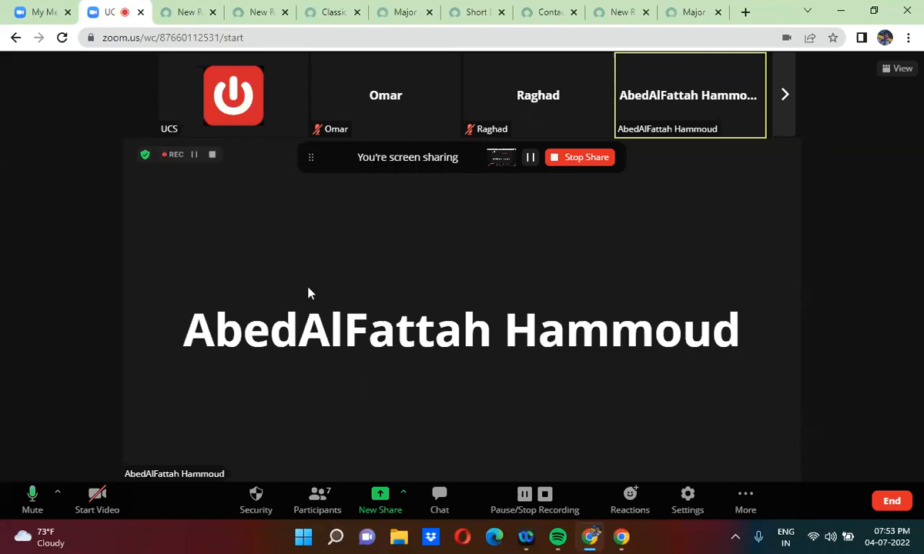
left_click(188, 12)
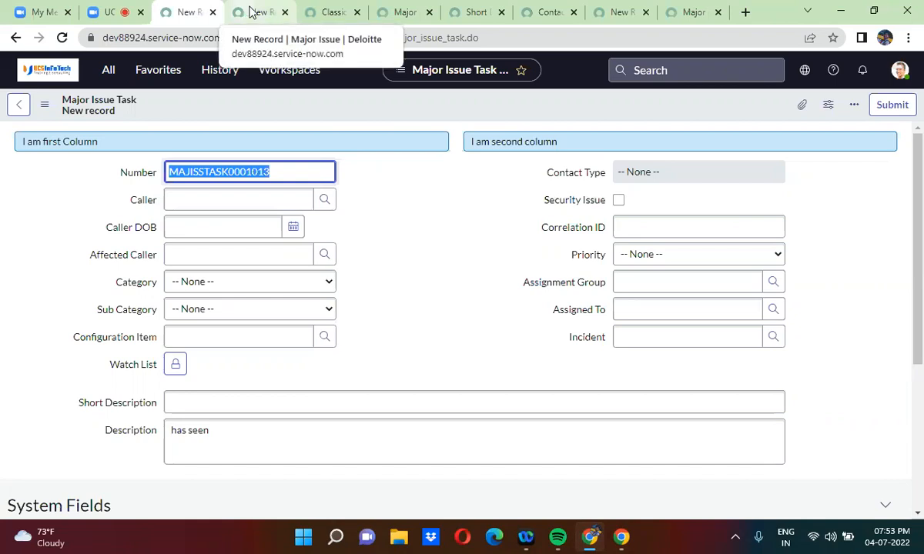
left_click(250, 12)
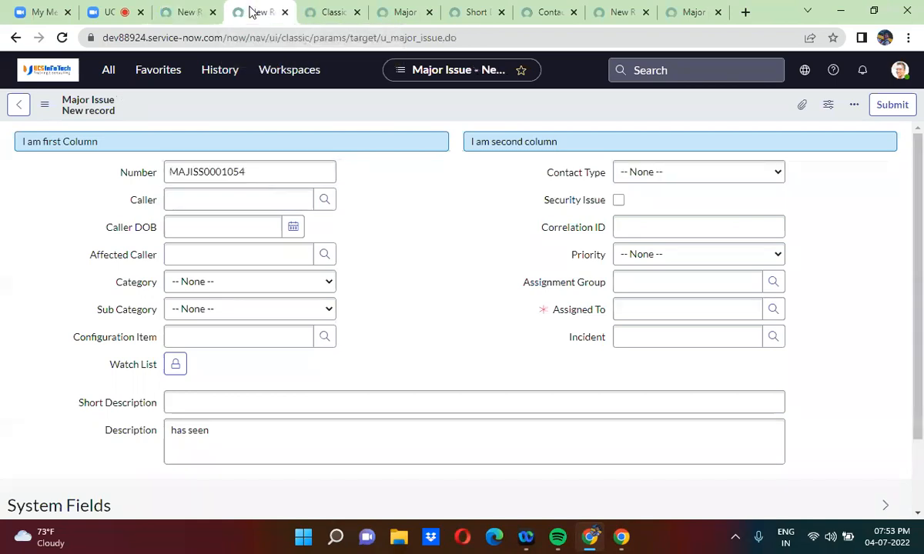
left_click(111, 342)
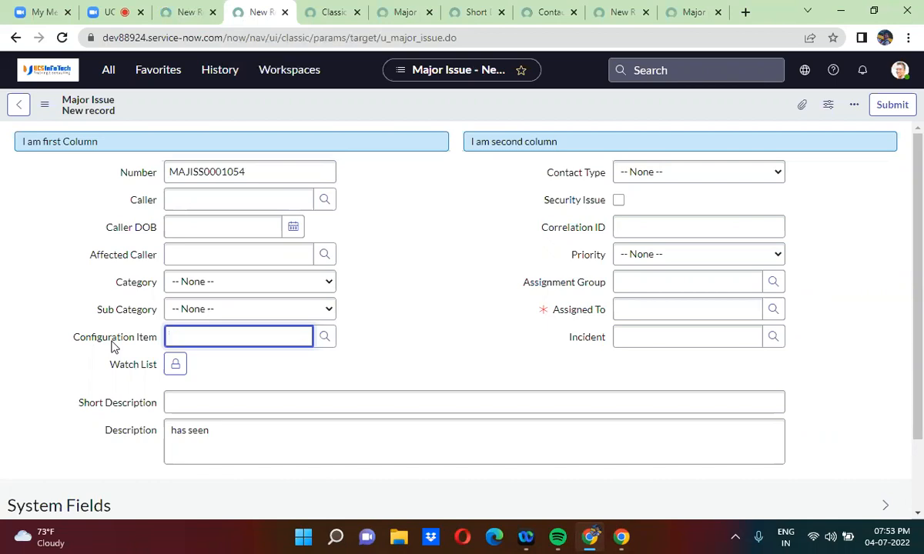
Step: Open the dictionary entry of the Configuration Item column from the Major Issue table in a separate browser tab
left_click(392, 12)
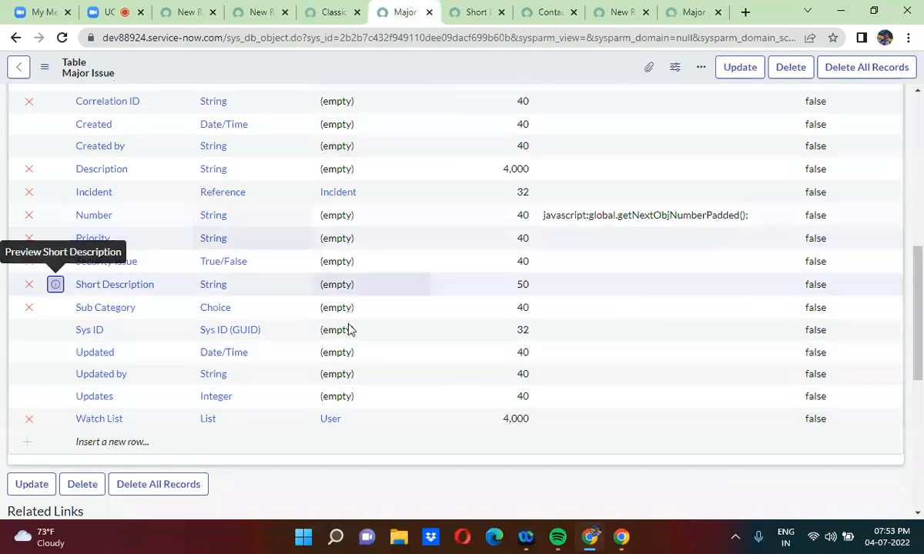
left_click_drag(919, 334, 918, 264)
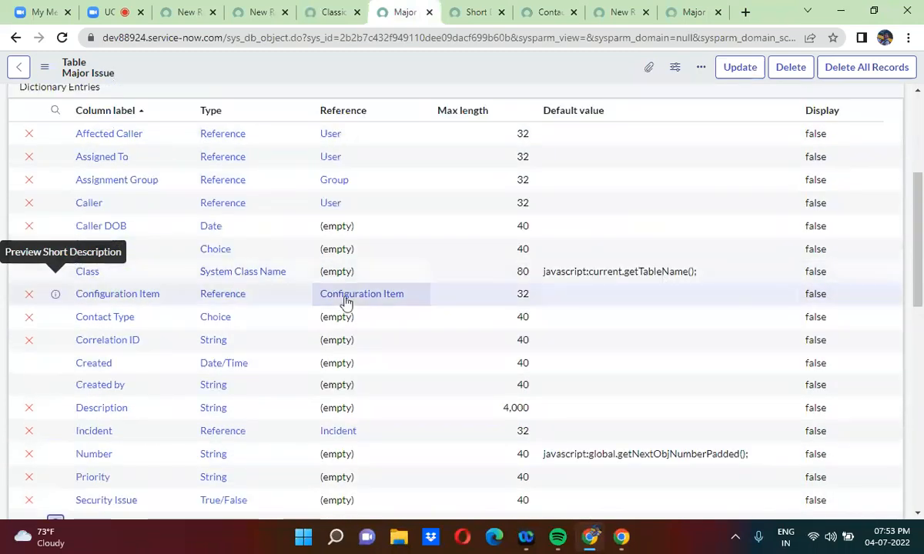
middle_click(127, 296)
left_click(428, 12)
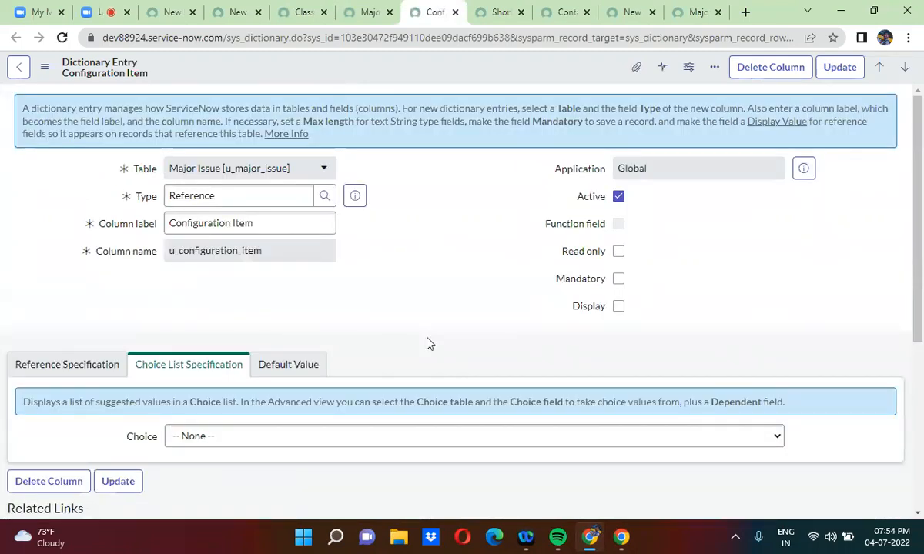
Step: Create a dictionary override of Configuration Item for the Major Issue Task table, with Override read only and Read only enabled, and submit it
scroll(429, 343, "down", 1)
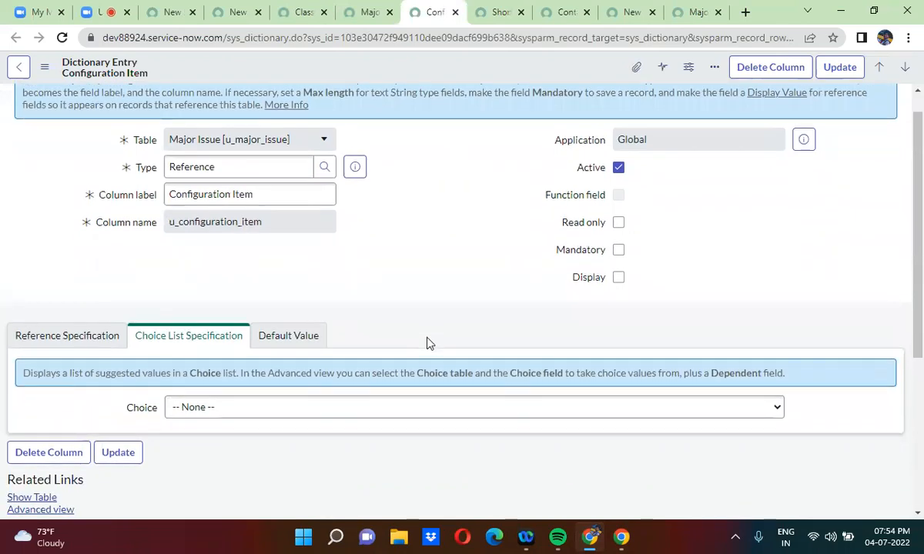
scroll(429, 343, "down", 3)
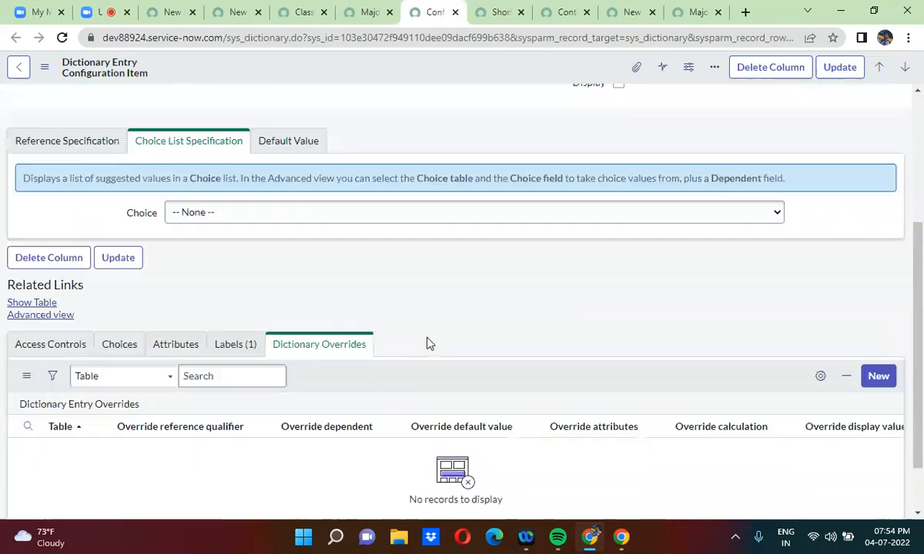
left_click(880, 308)
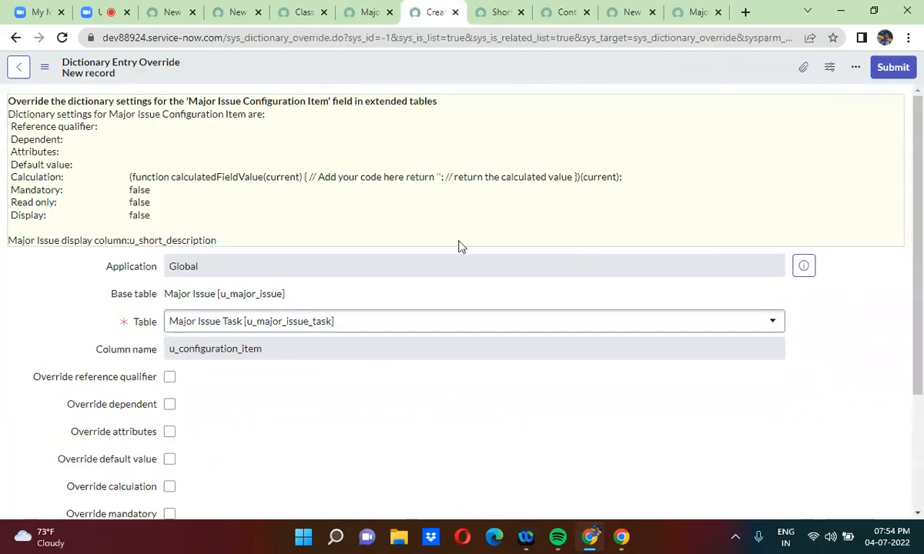
scroll(460, 246, "down", 3)
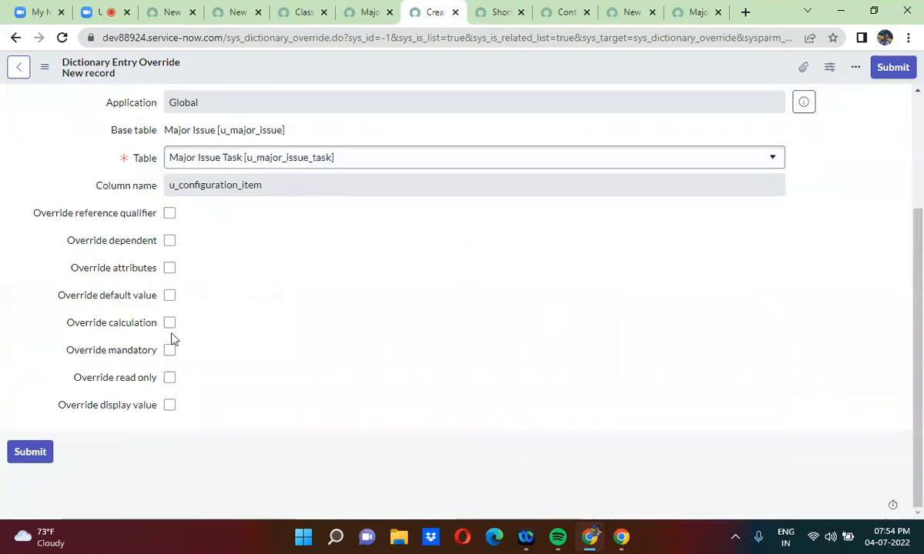
left_click(171, 380)
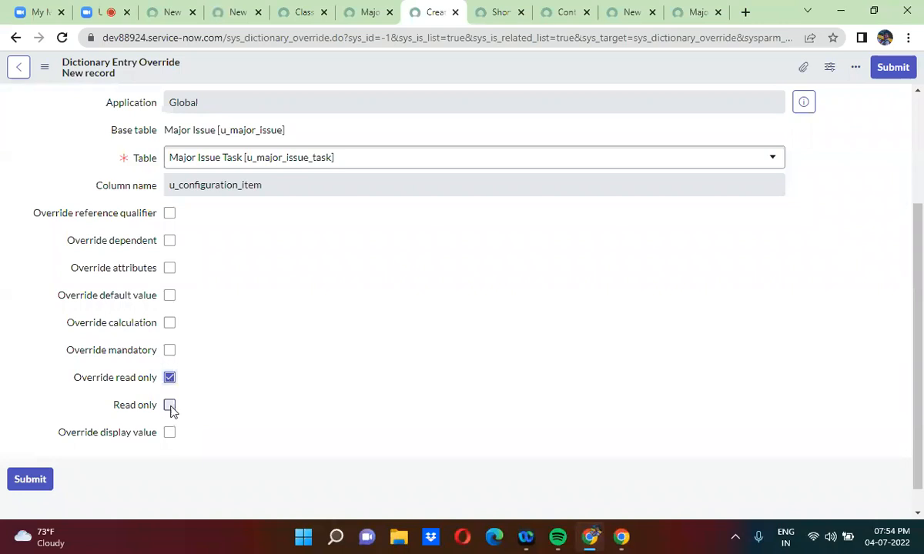
left_click(170, 406)
left_click(893, 69)
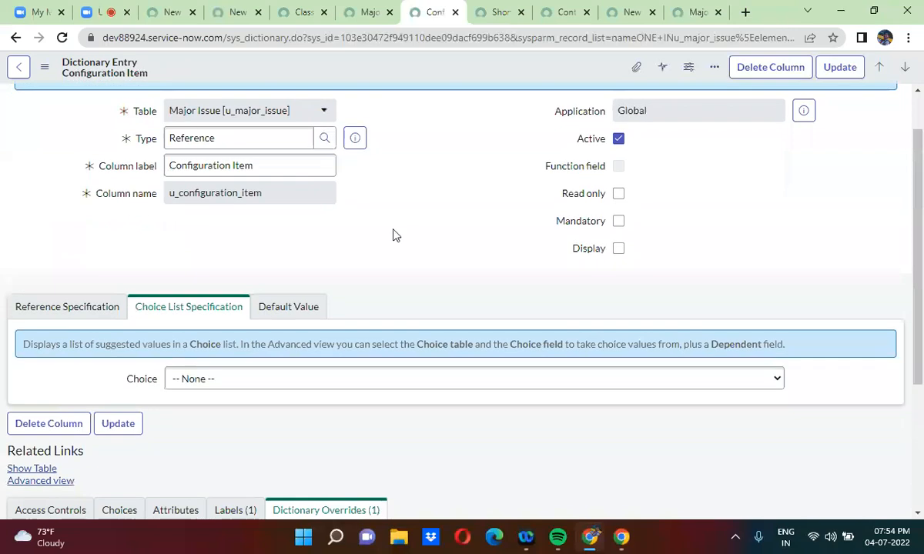
scroll(394, 235, "down", 3)
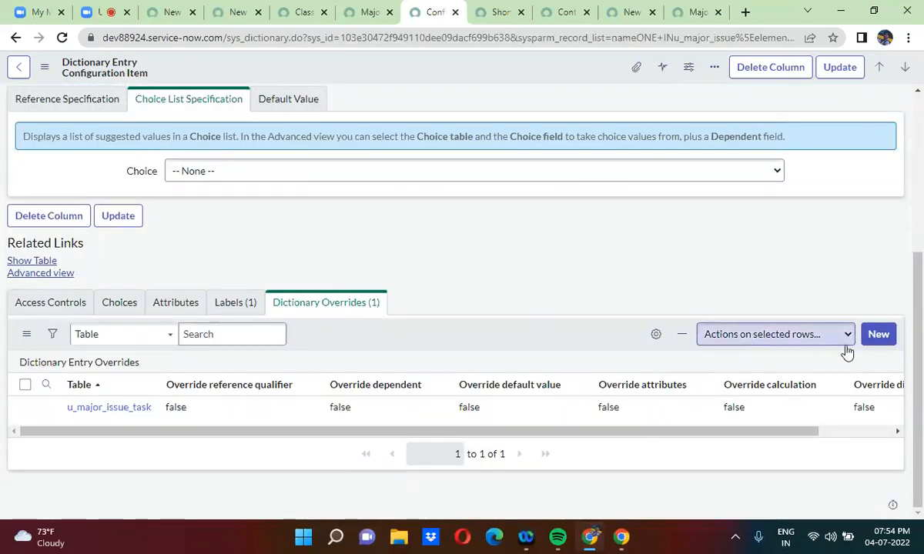
left_click(882, 336)
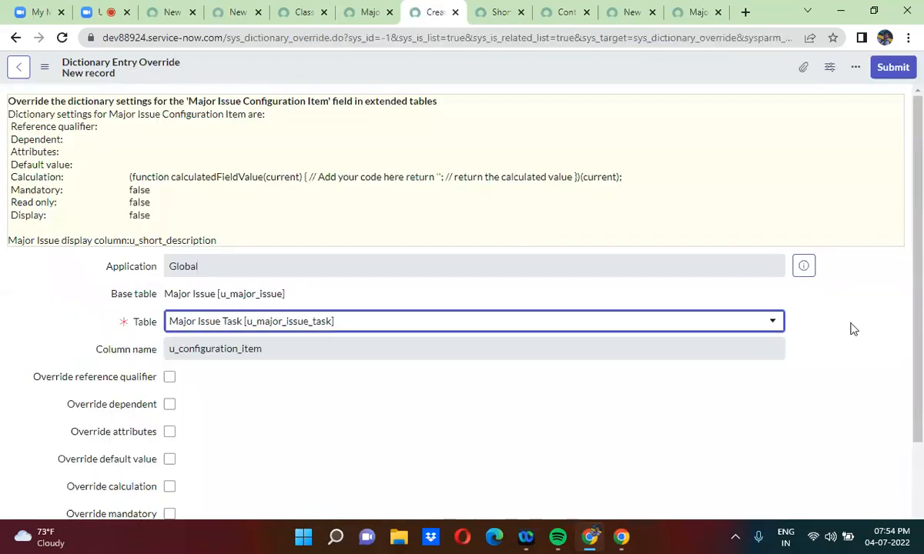
left_click(289, 324)
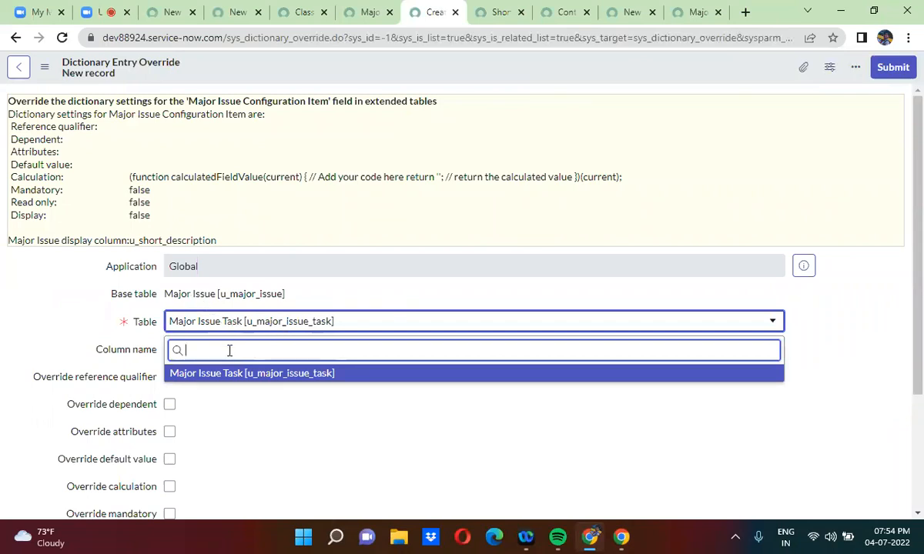
left_click(664, 468)
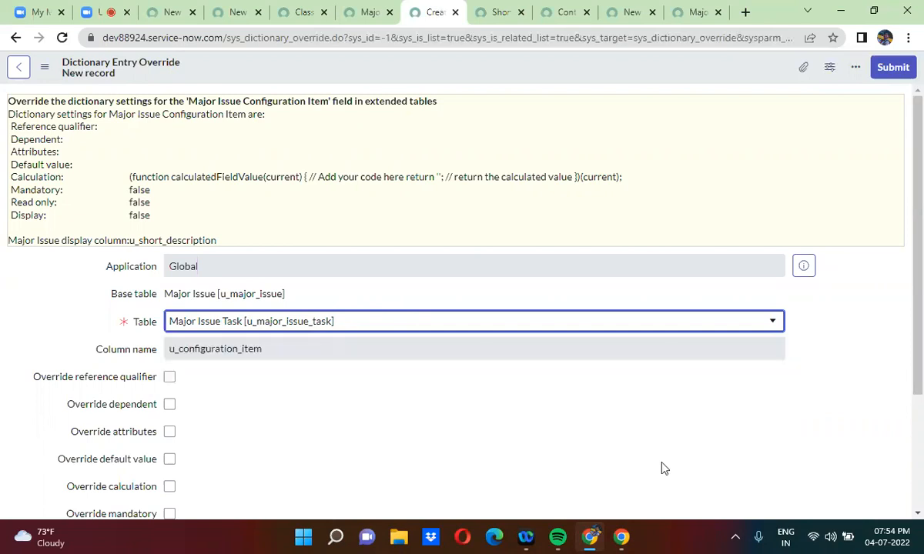
left_click(724, 447)
left_click_drag(922, 337, 922, 426)
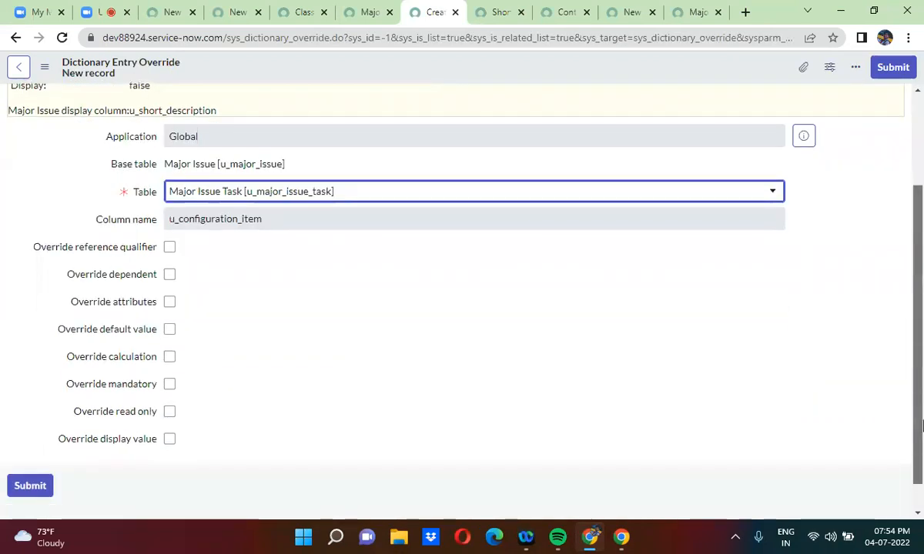
left_click(169, 412)
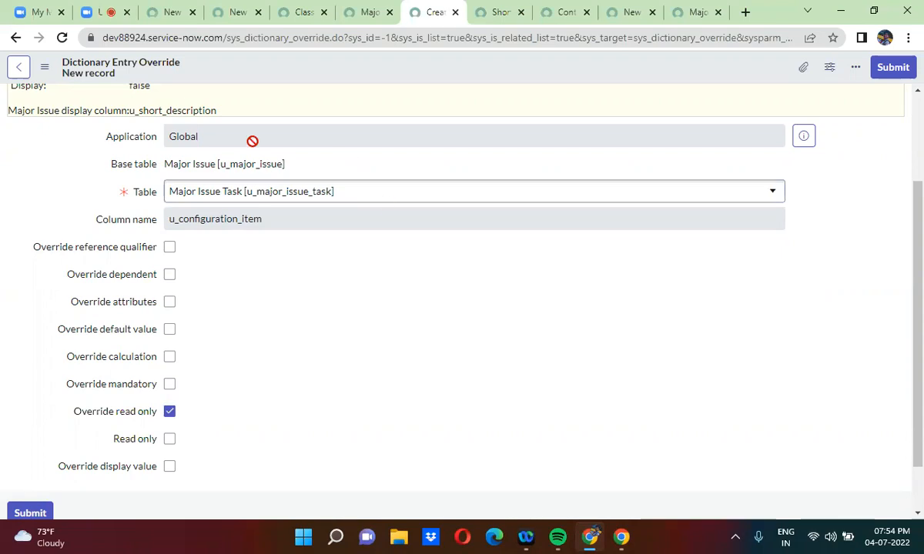
left_click(14, 38)
left_click(530, 119)
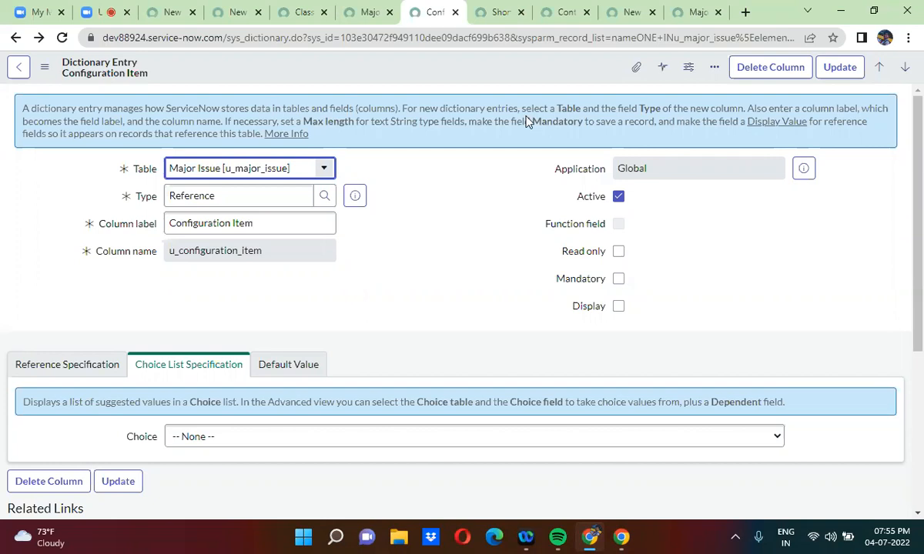
left_click(323, 54)
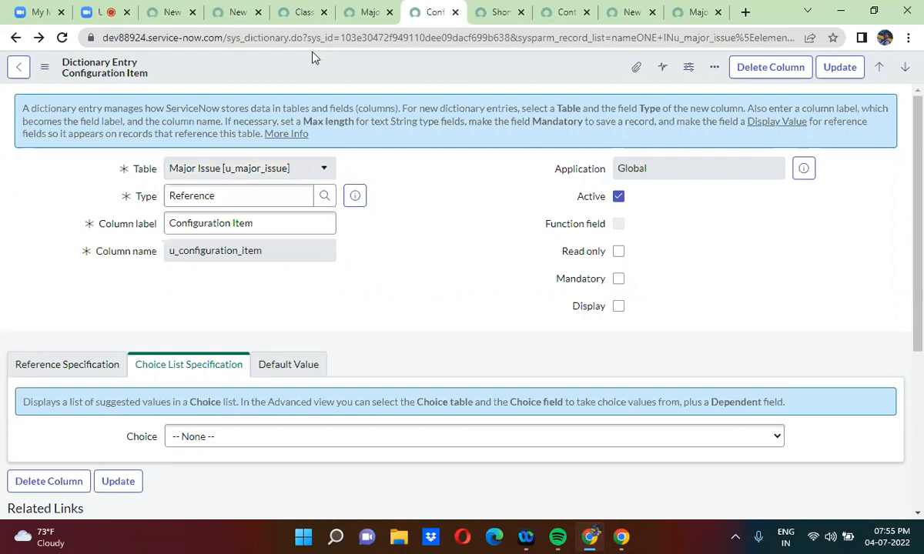
Step: Check the new Major Issue Task record form, then find the "tables" module and open the Tables list there
left_click(170, 12)
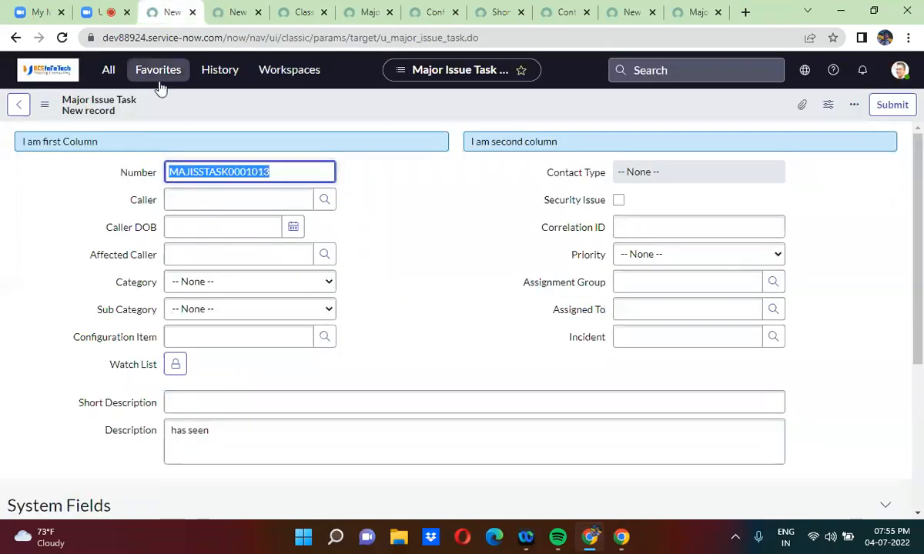
left_click(298, 108)
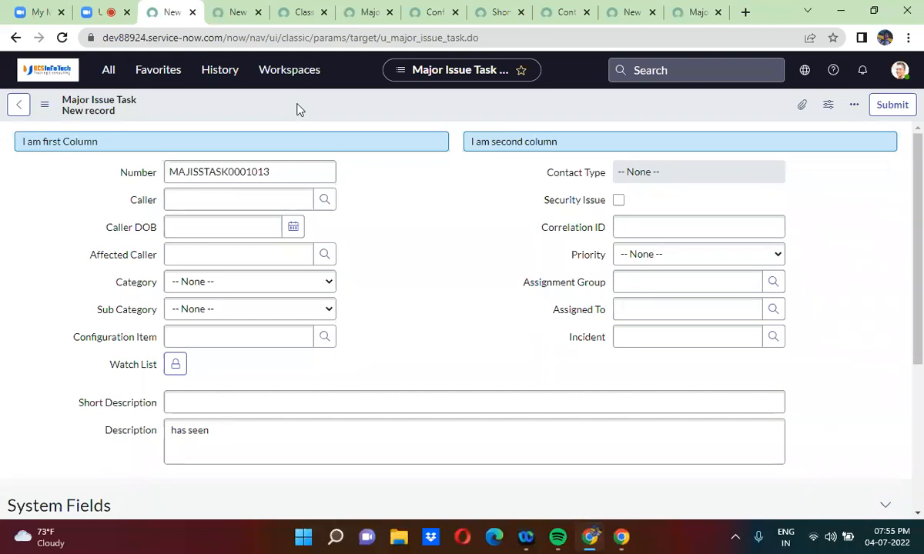
left_click(117, 75)
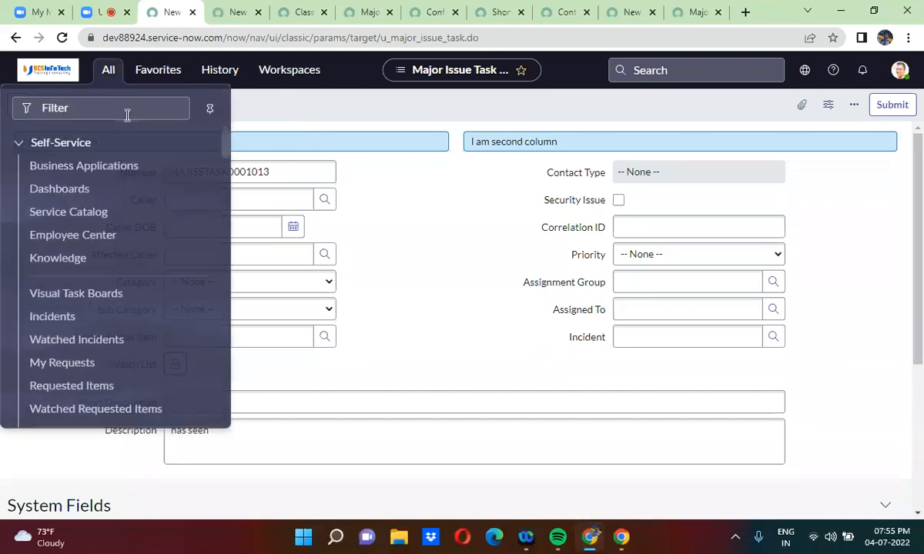
left_click(87, 117)
type("tab")
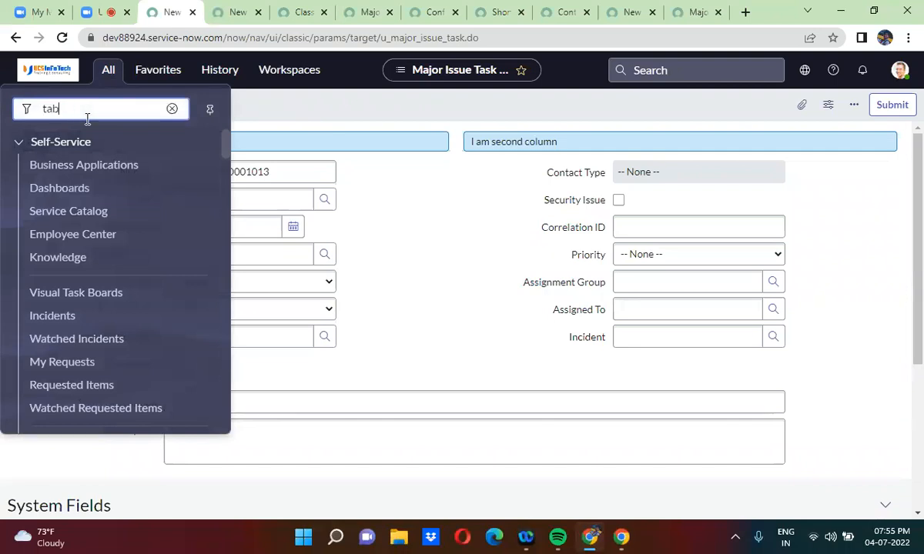
type("les")
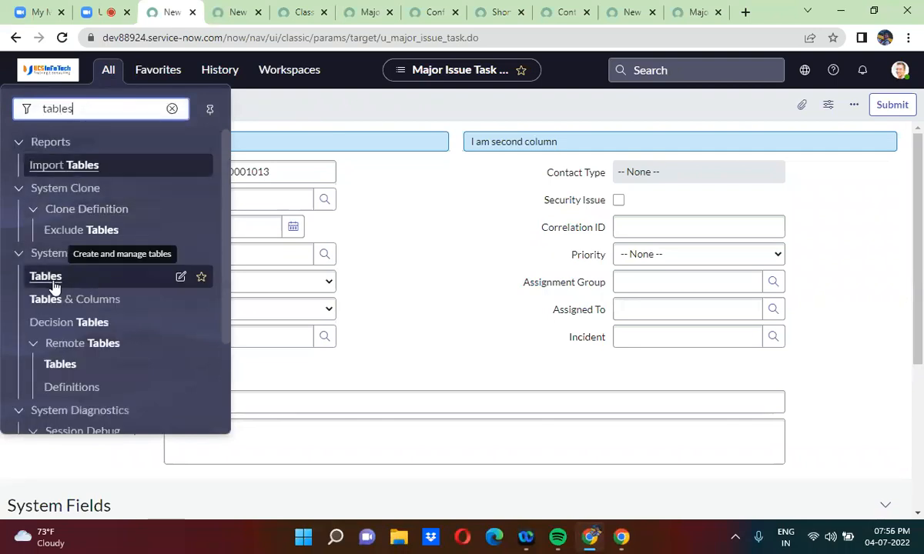
left_click(49, 278)
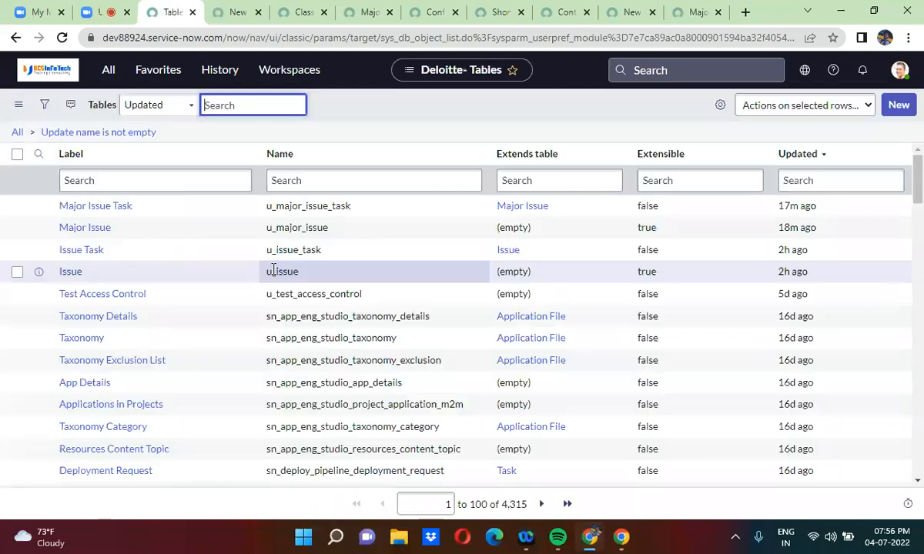
Step: Filter the Tables list by "task" in the Extends table column
left_click(506, 181)
type("task")
key("Return")
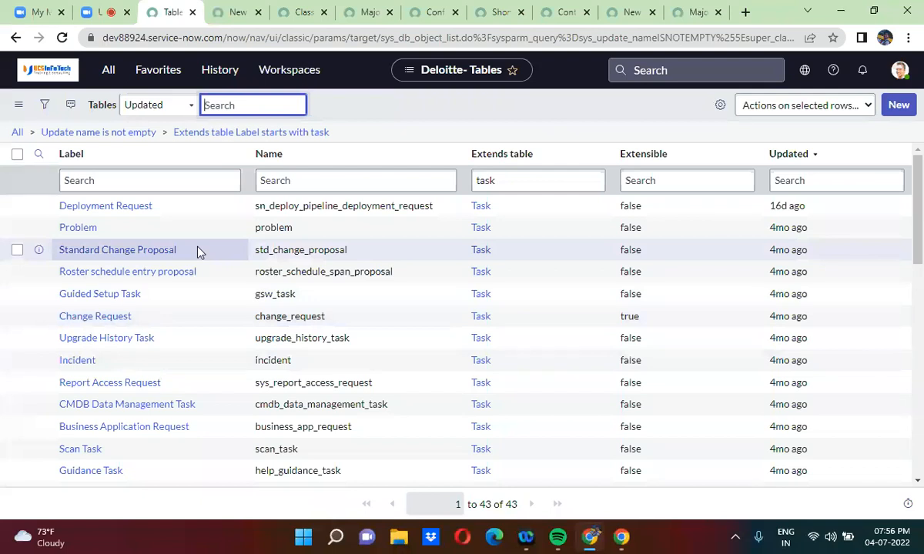
Step: Open the Incident table's record in a separate browser tab and inspect which table it extends
middle_click(77, 361)
left_click(207, 12)
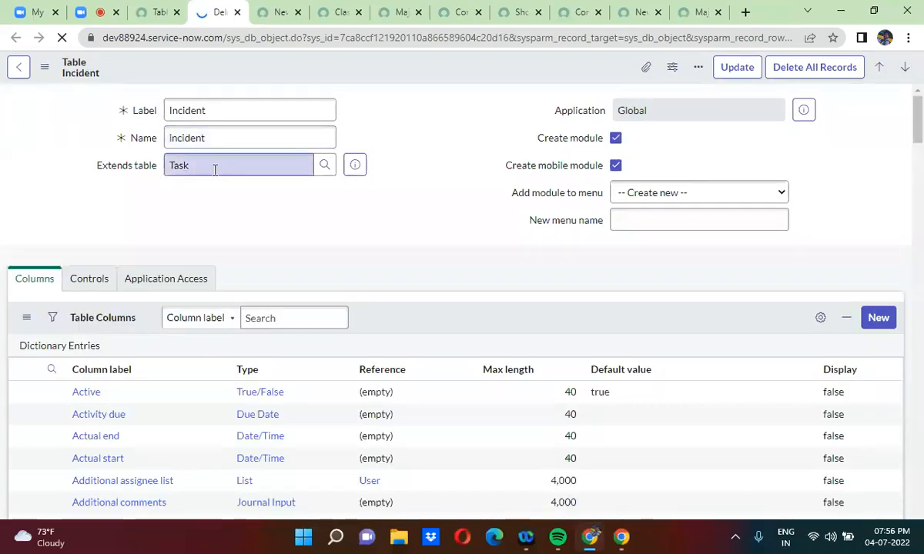
double_click(178, 214)
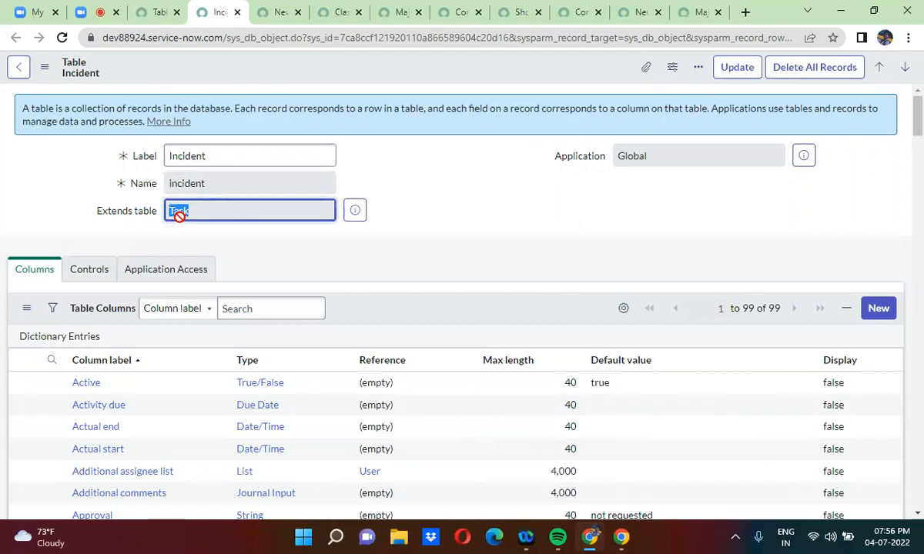
Step: Open the Change Request table's record from the filtered list in a separate browser tab to see its parent table
left_click(160, 13)
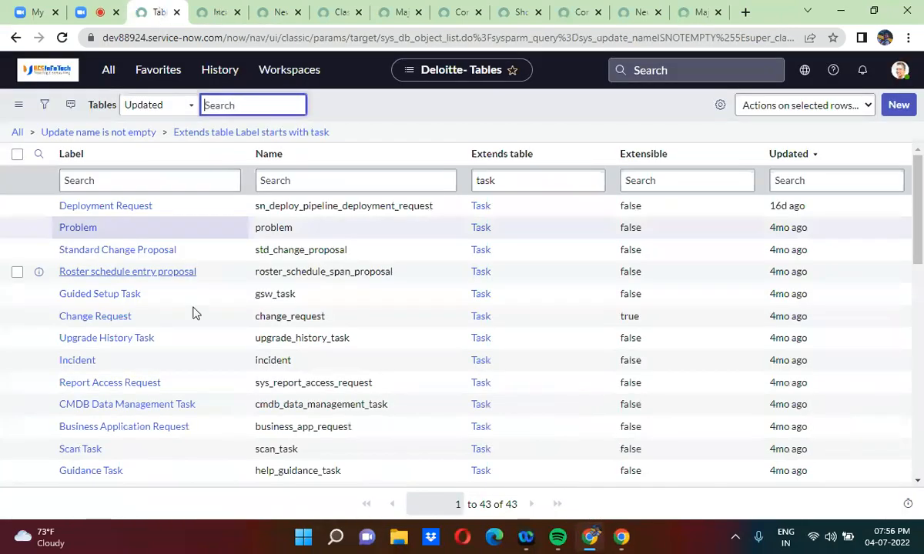
left_click(96, 317, "ctrl")
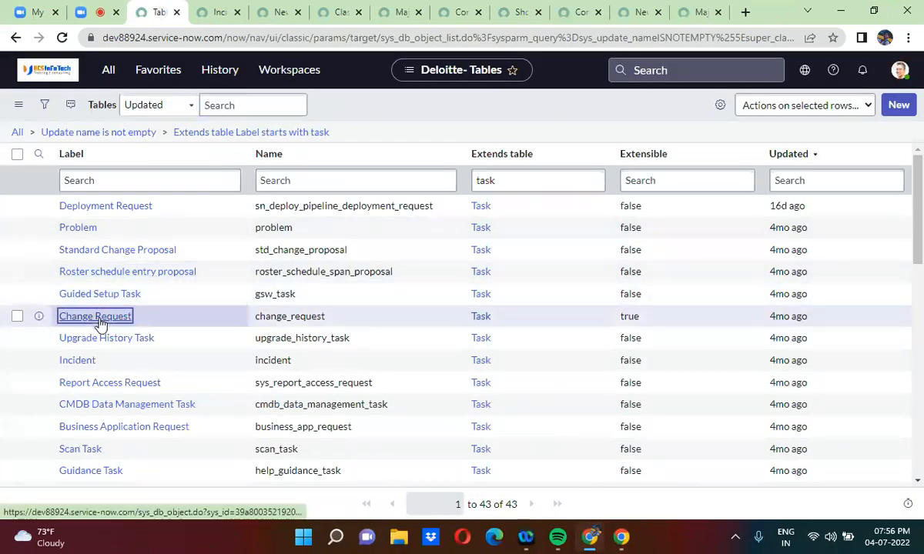
left_click(258, 11)
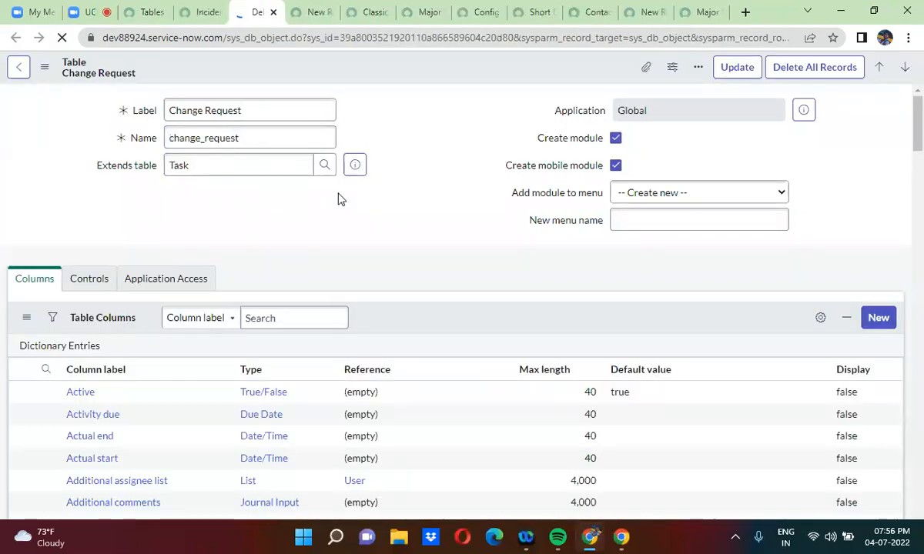
Step: Return to the Incident table's record, preview its parent table Task, and open the Task table's full record
left_click(196, 19)
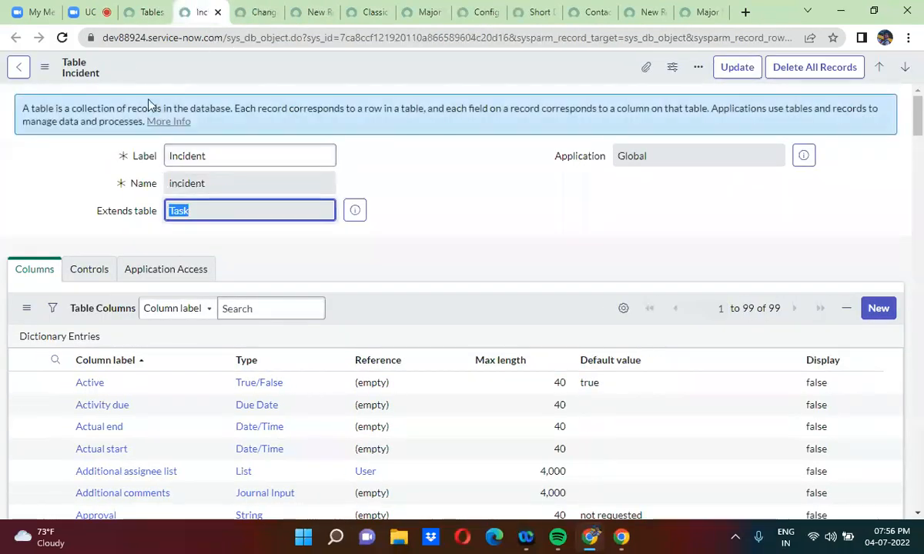
left_click(145, 14)
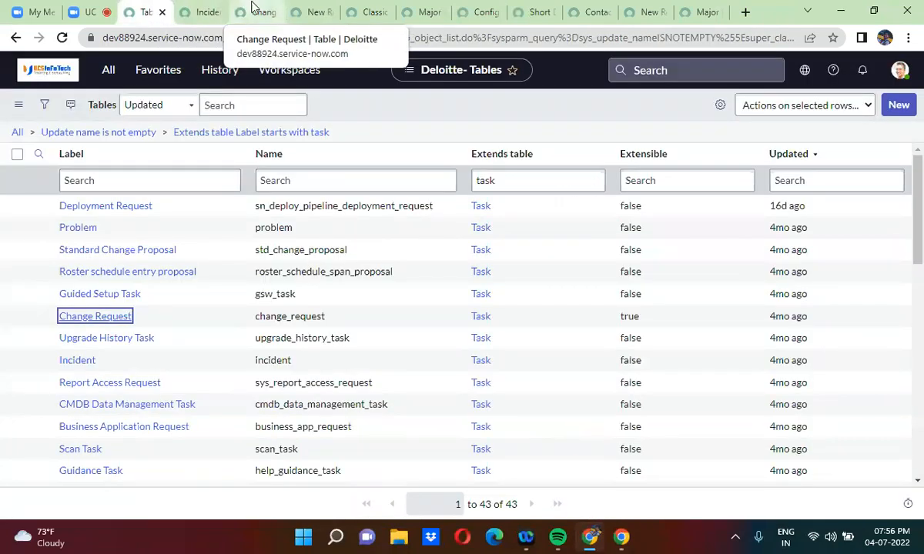
left_click(195, 9)
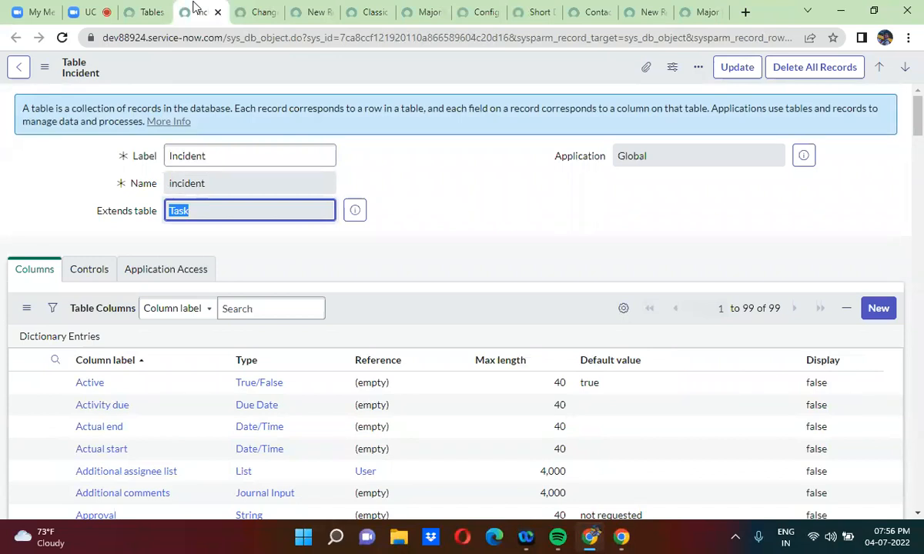
left_click(354, 211)
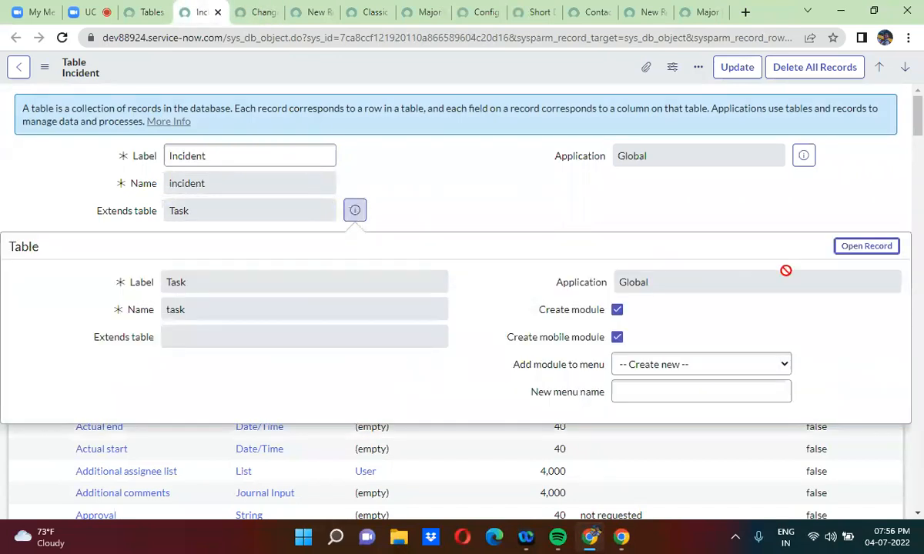
left_click(866, 248)
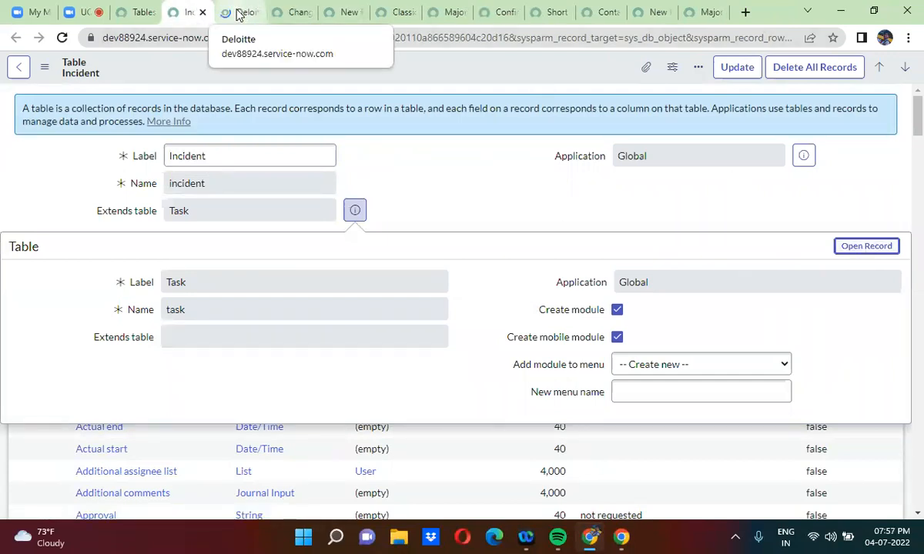
Step: Switch to the Zoom meeting
left_click(77, 13)
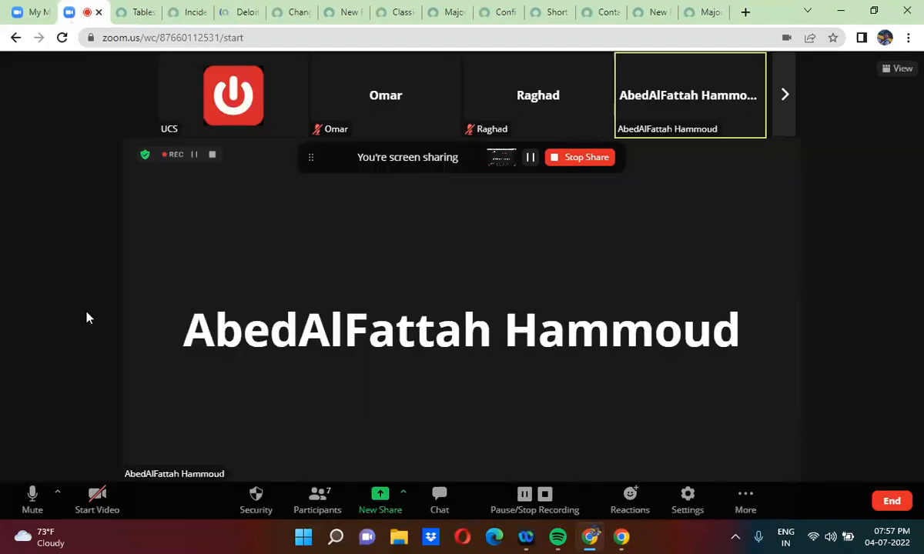
Step: Mute the microphone in the Zoom meeting and unmute it again
left_click(33, 497)
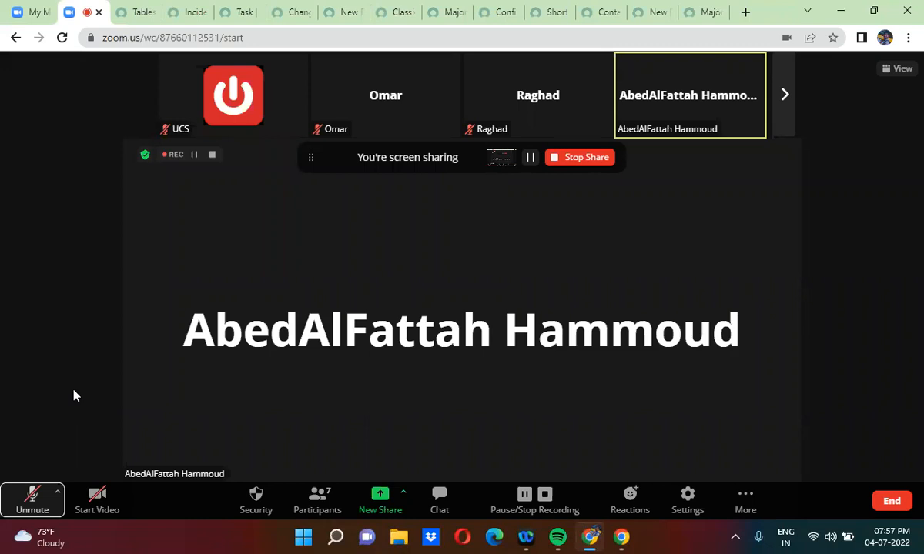
left_click(25, 500)
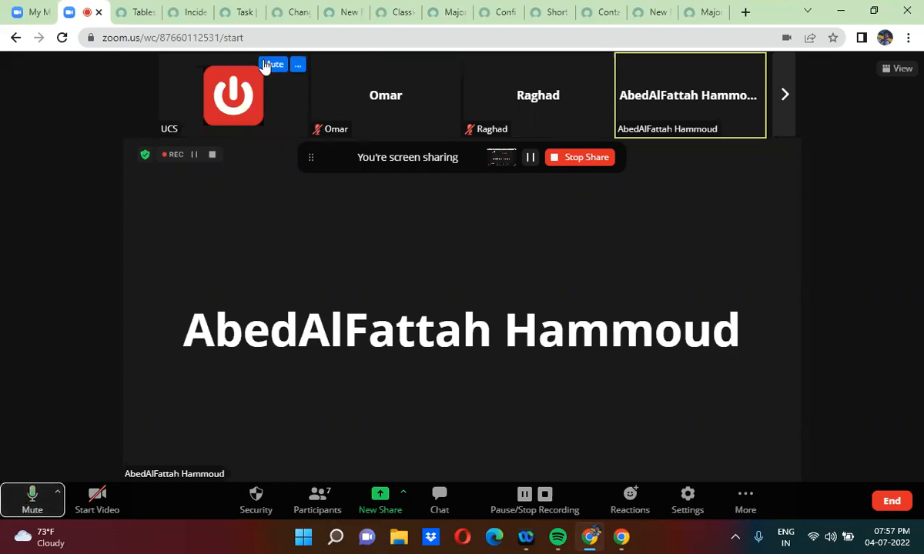
Step: Switch to the Task table's record and look through its list of columns
left_click(242, 12)
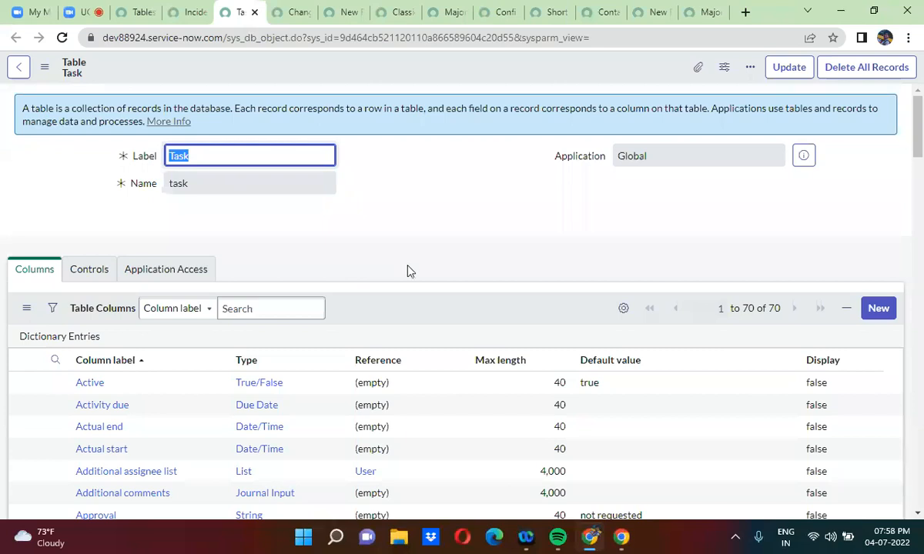
scroll(408, 271, "down", 1)
scroll(410, 271, "down", 5)
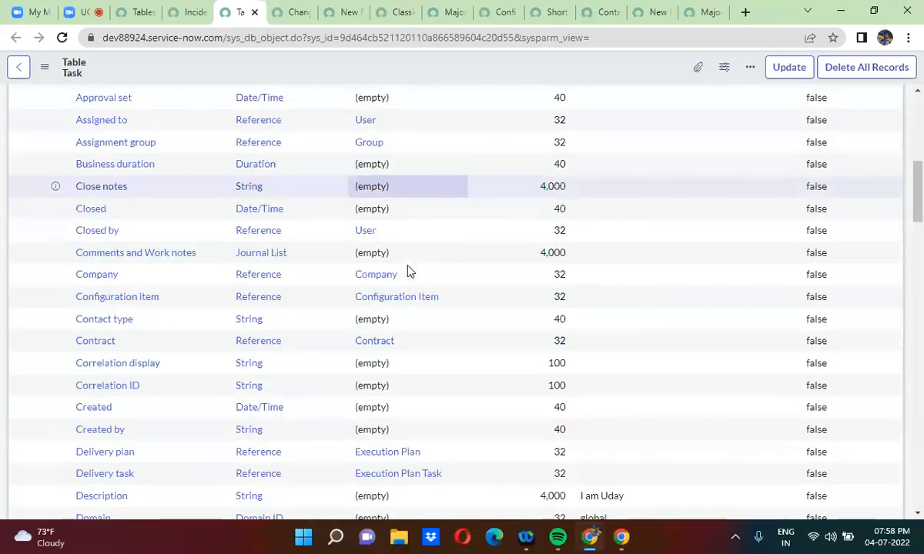
scroll(410, 271, "up", 2)
scroll(409, 271, "up", 5)
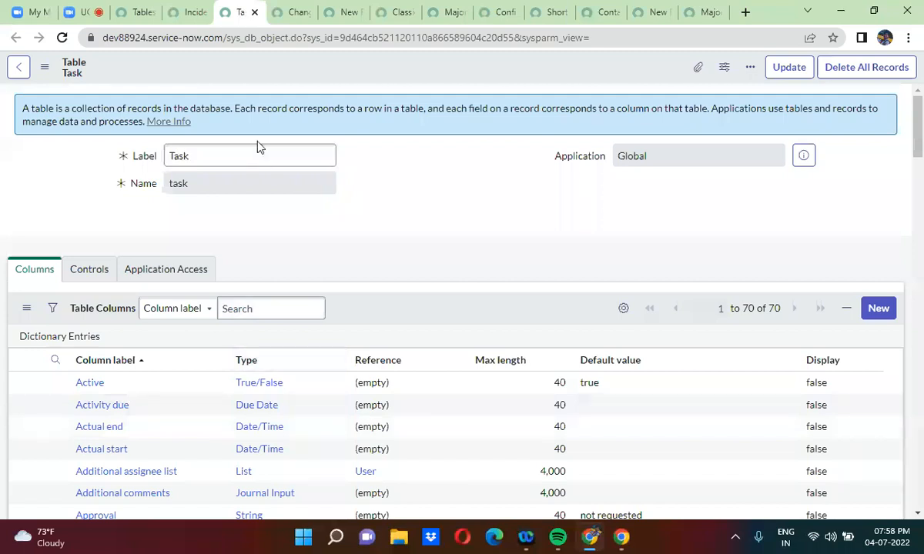
Step: Close the parent preview on the Incident table's record and check which table Incident and Change Request each extend
left_click(185, 12)
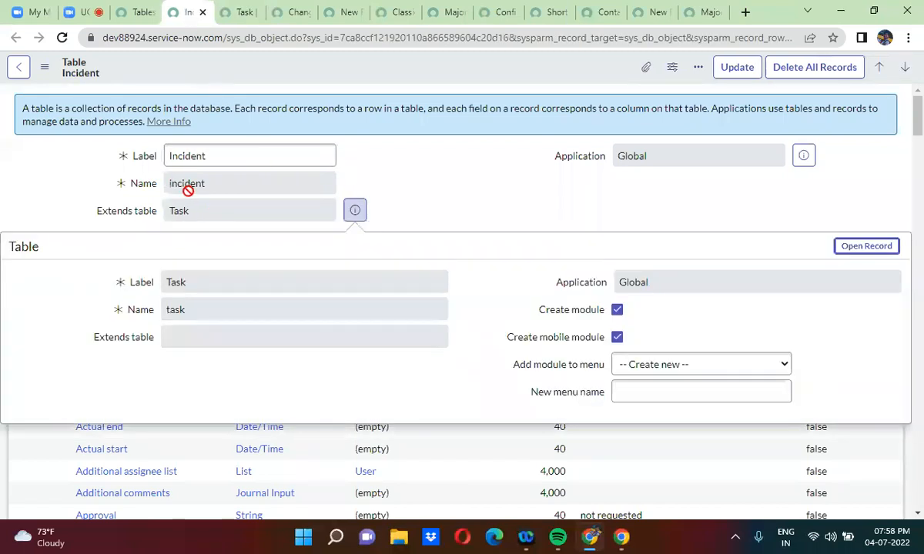
left_click(402, 168)
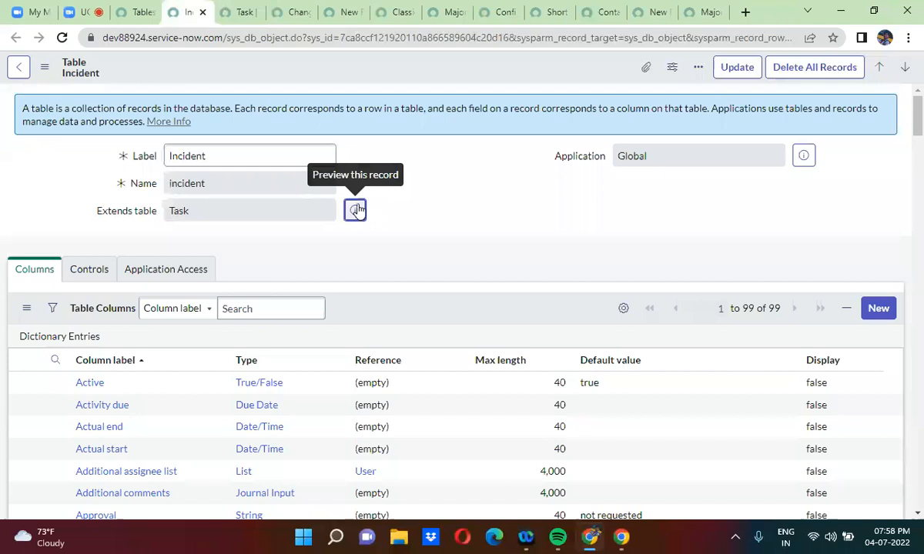
left_click(388, 282)
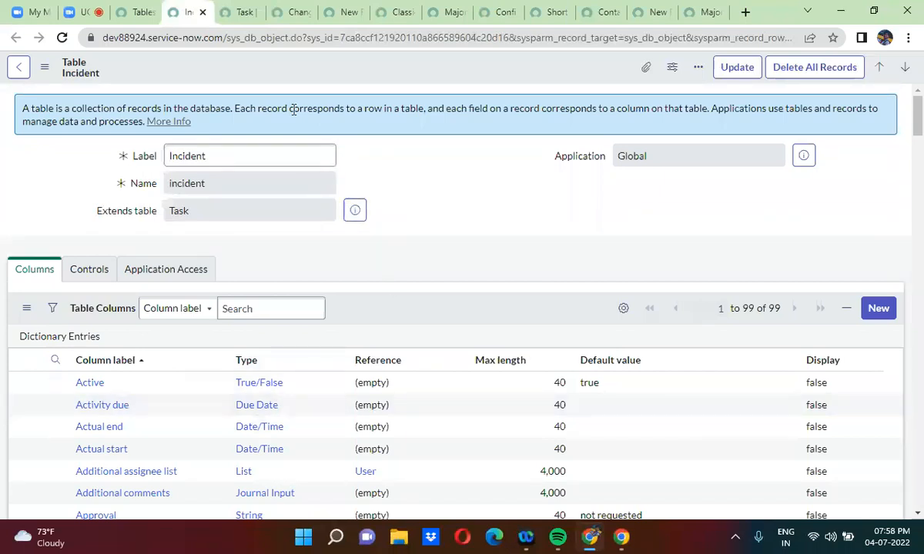
left_click(293, 12)
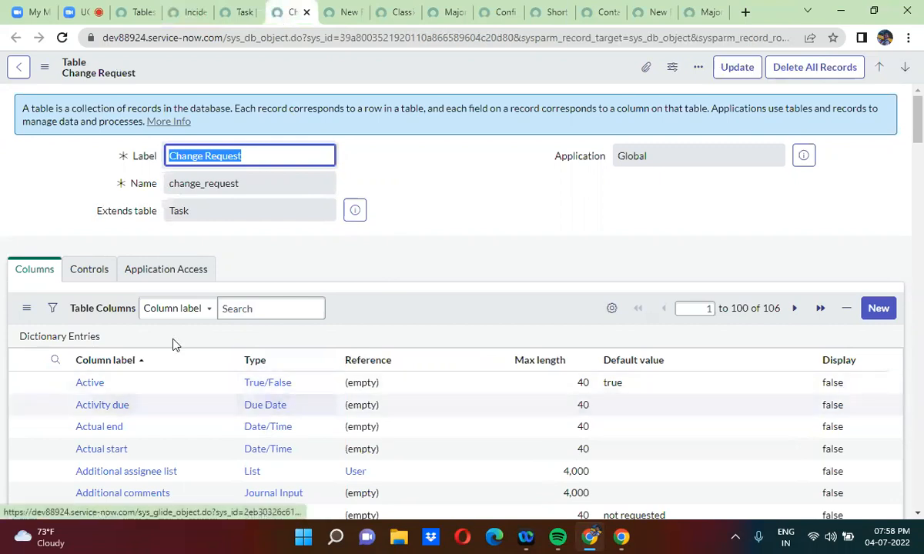
double_click(179, 210)
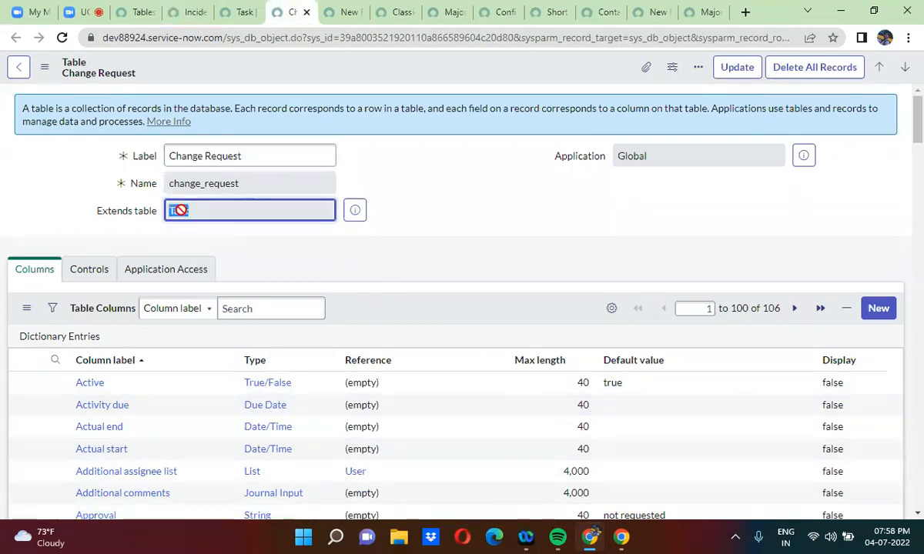
left_click(463, 141)
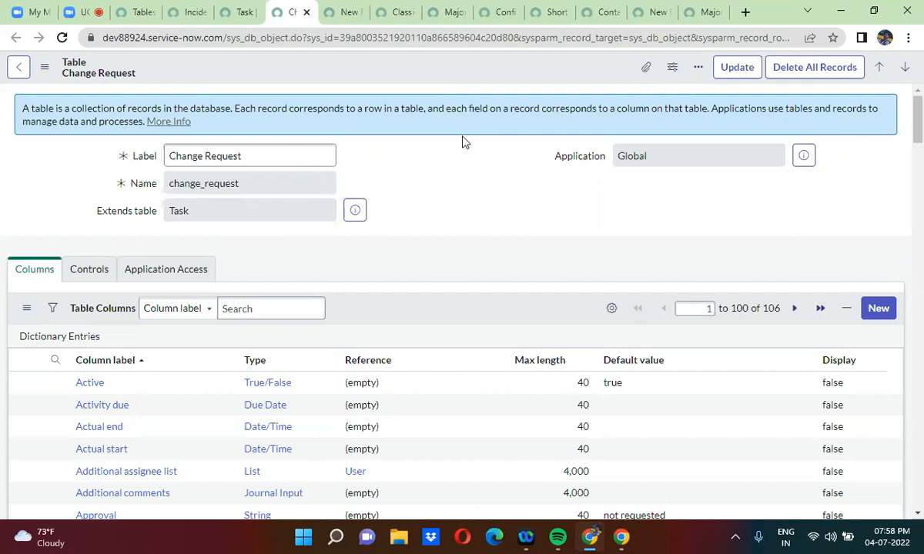
Step: From the filtered Tables list, open a blank incident form by navigating to incident.do
left_click(195, 11)
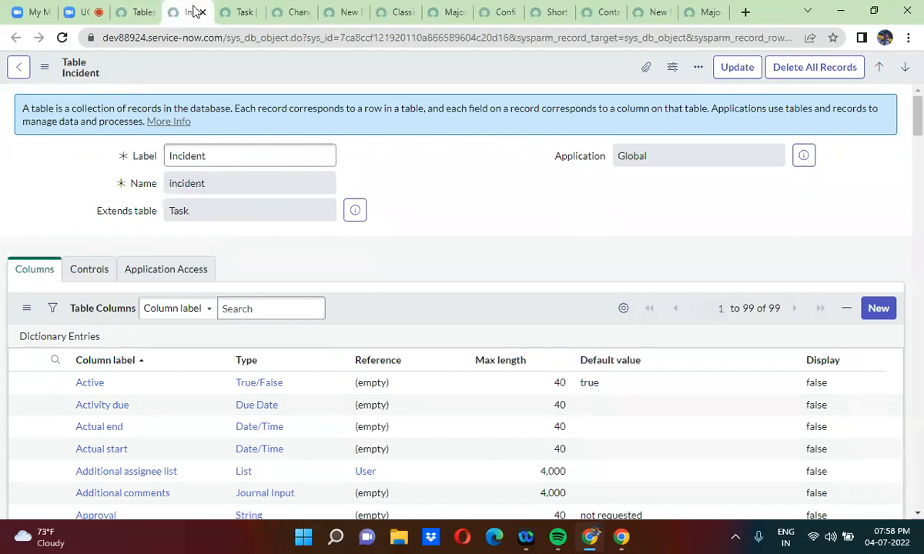
left_click(139, 12)
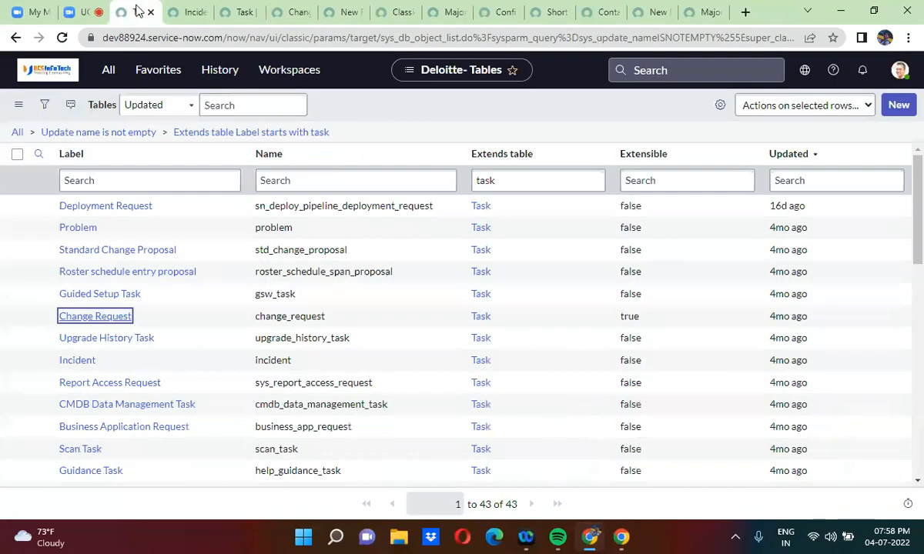
left_click(107, 80)
double_click(106, 110)
type("inci")
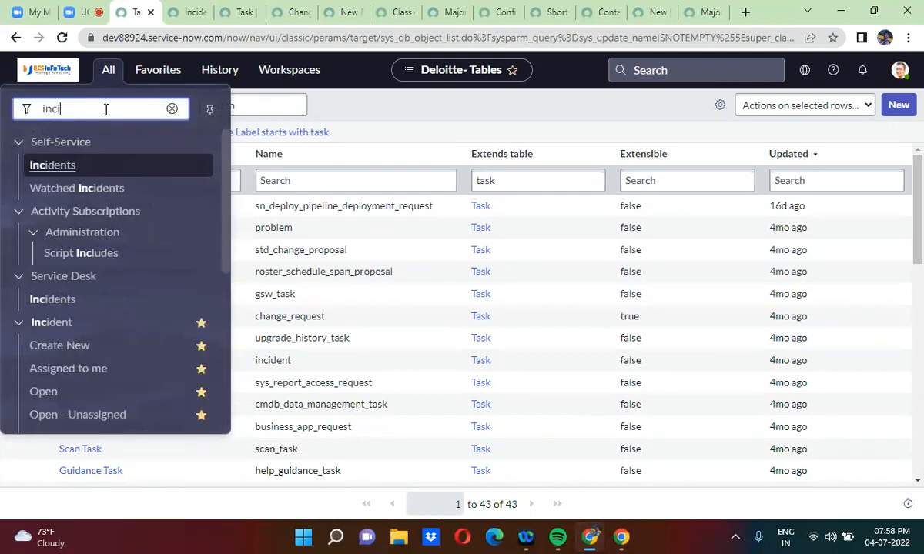
type("dent.do")
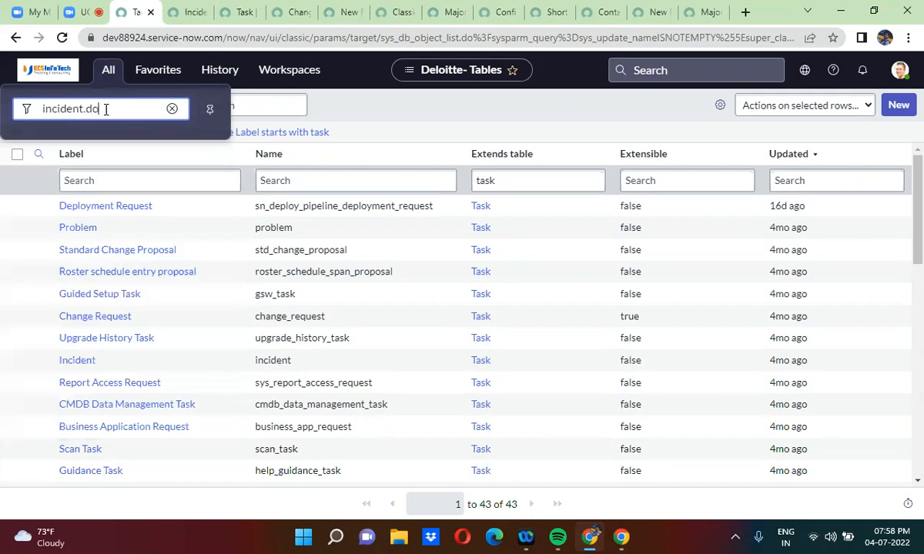
key("Return")
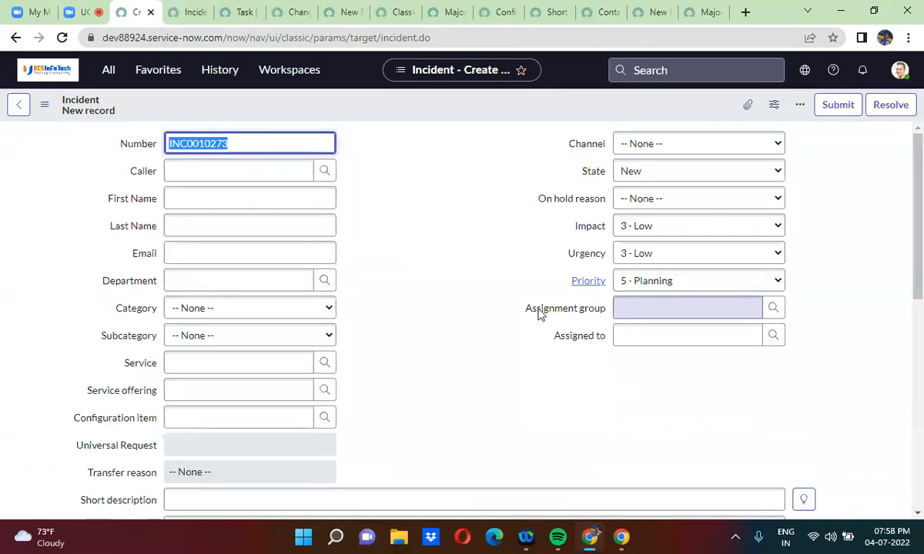
Step: Inspect which table the incident form's Assignment group dictionary entry belongs to, and return to the form
right_click(546, 311)
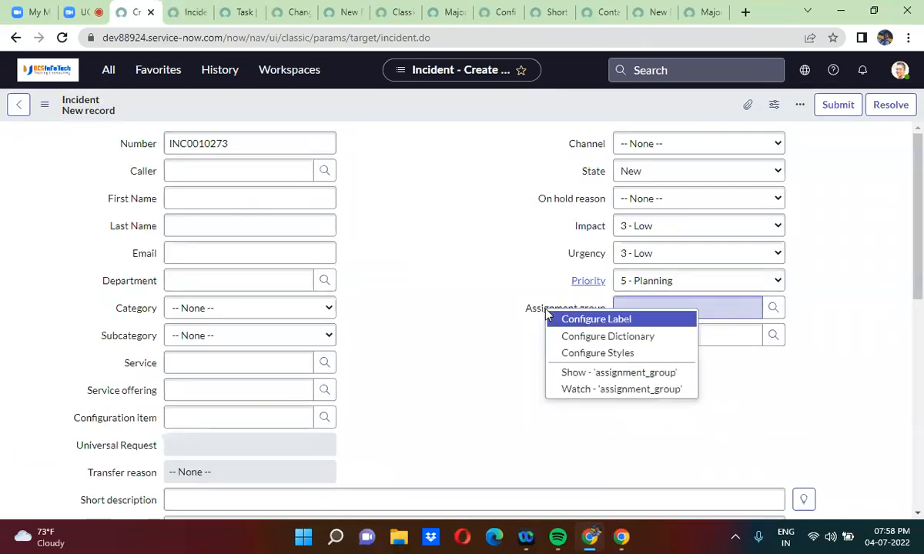
left_click(612, 340)
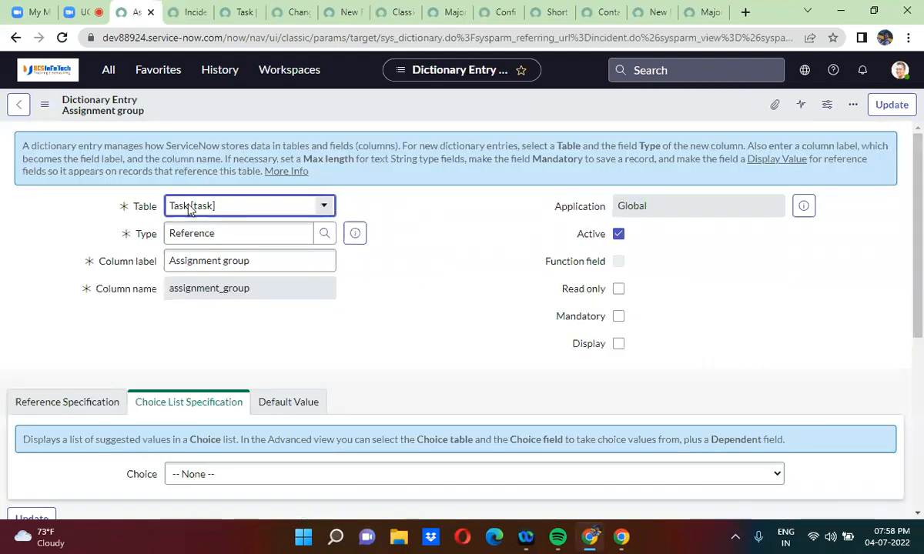
left_click(15, 38)
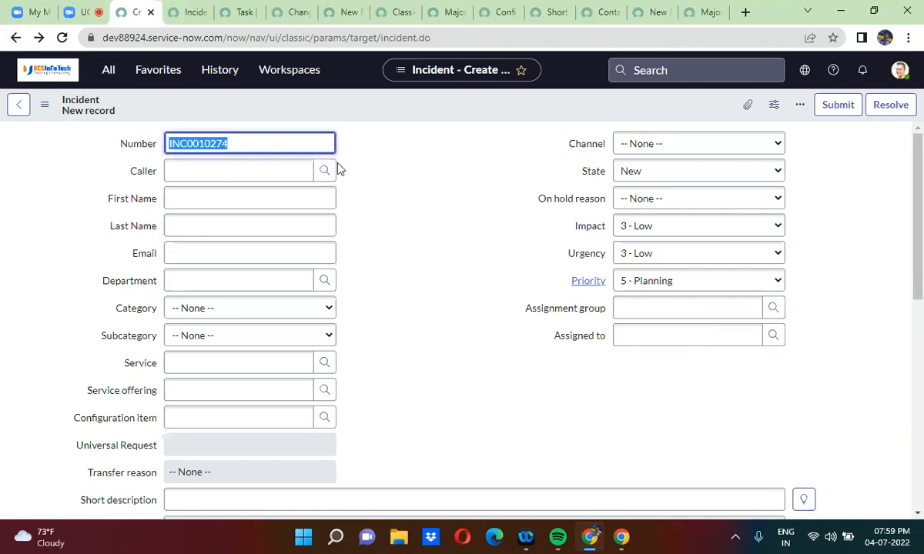
Step: Duplicate the incident form's browser tab and open a blank change request form with change_request.do in the original tab
right_click(129, 12)
left_click(183, 121)
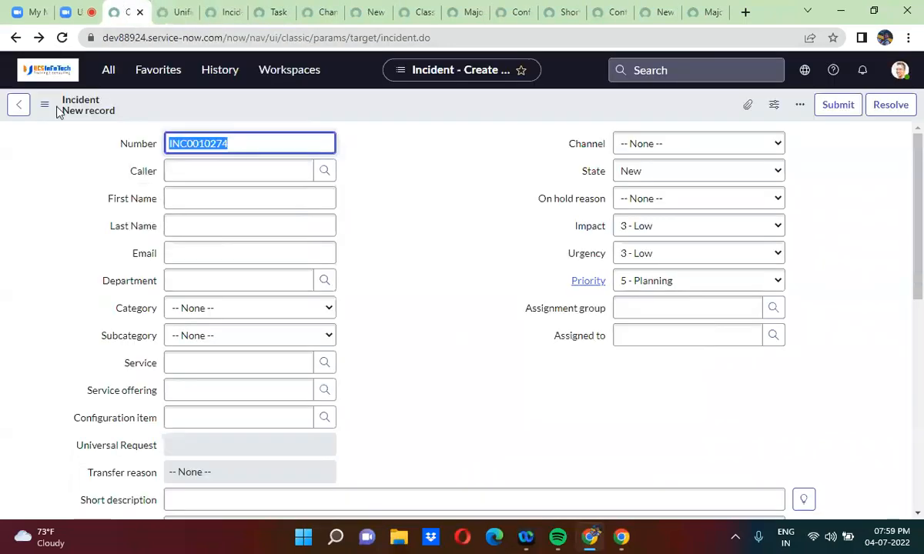
left_click(108, 71)
type("change")
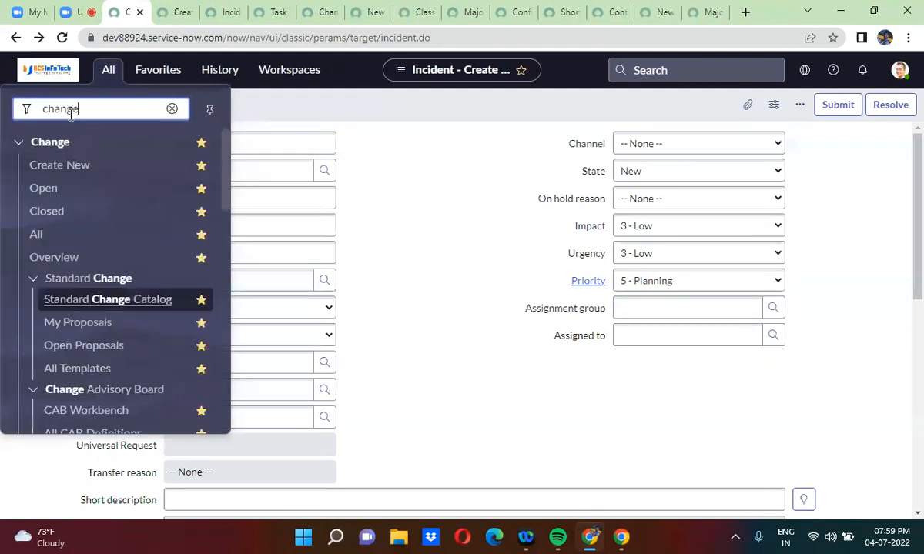
type("_request.")
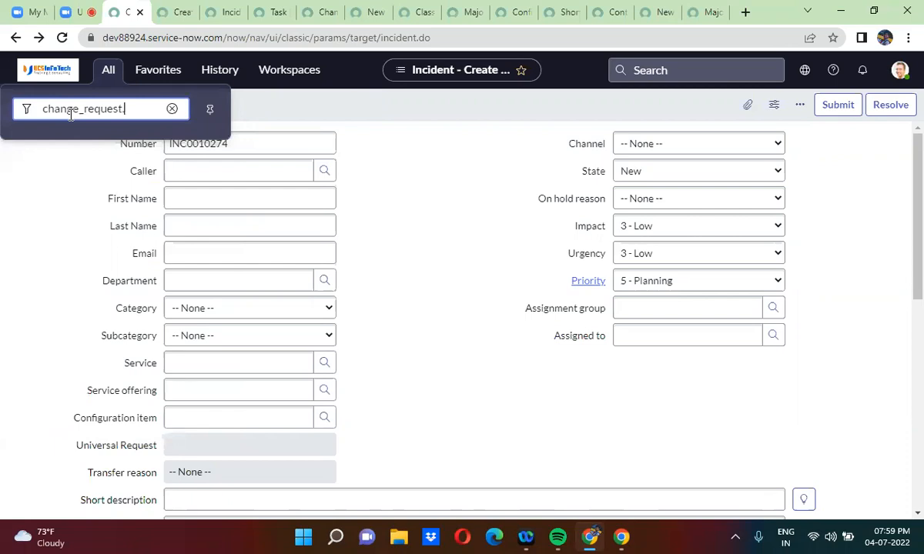
key("Return")
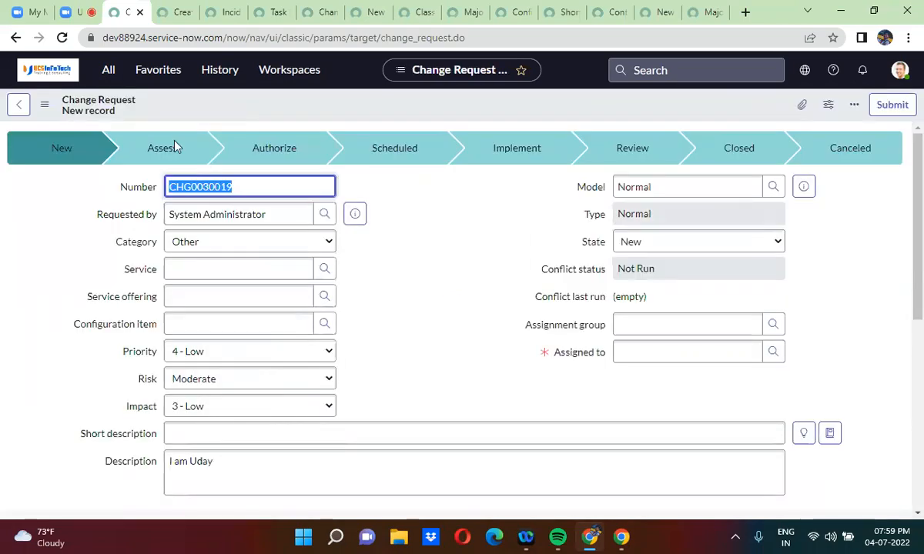
Step: Inspect which table the change request form's Assignment group dictionary entry belongs to, and return to the form
left_click(570, 325)
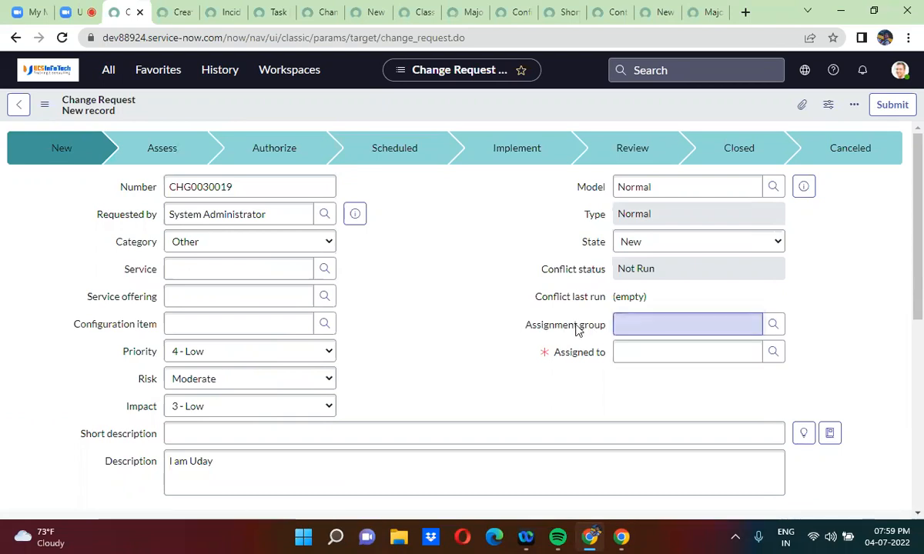
right_click(577, 329)
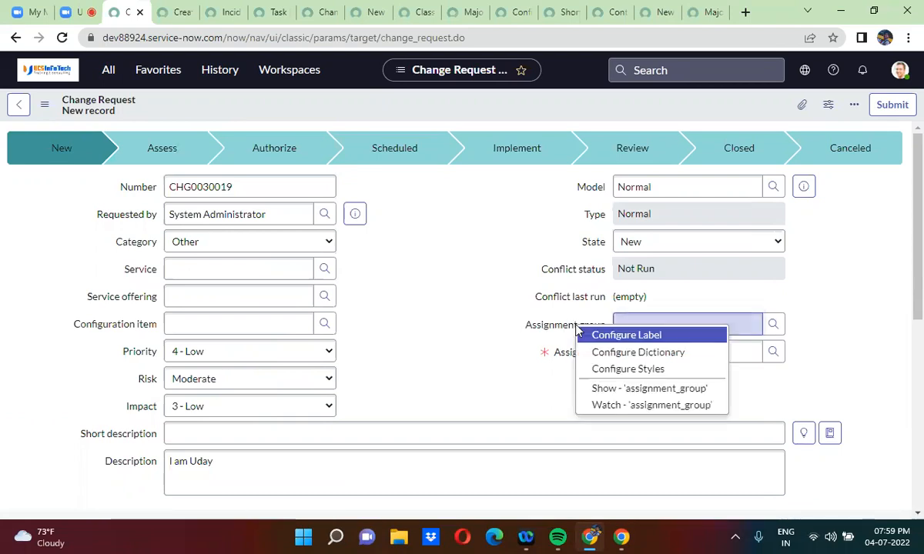
left_click(616, 354)
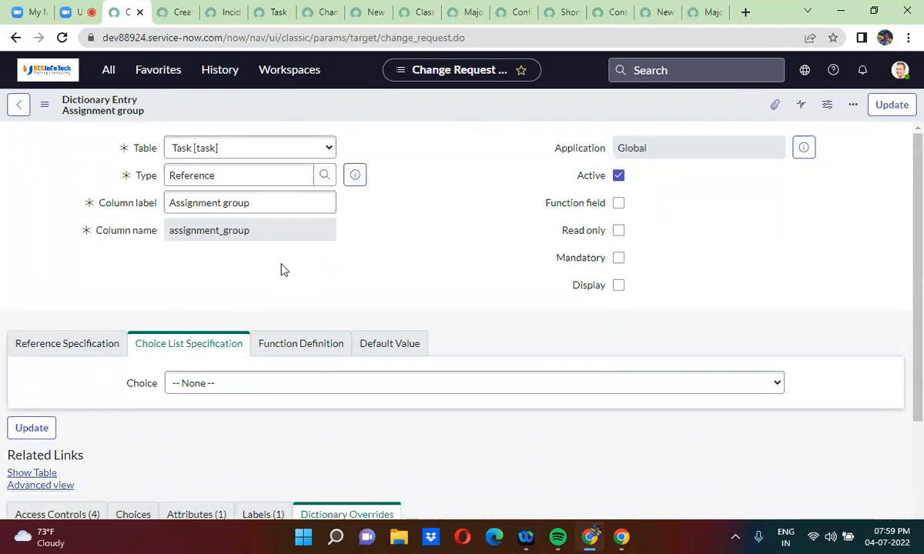
left_click(14, 38)
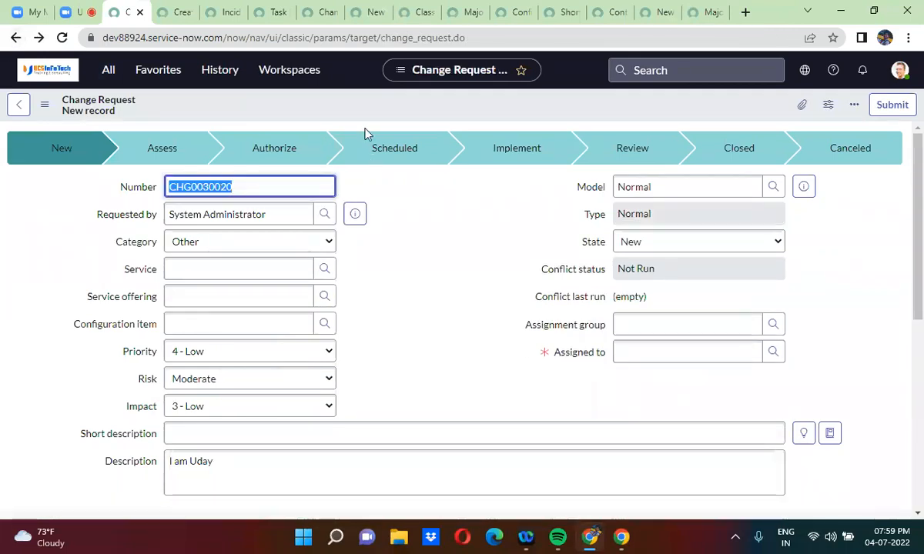
left_click(345, 110)
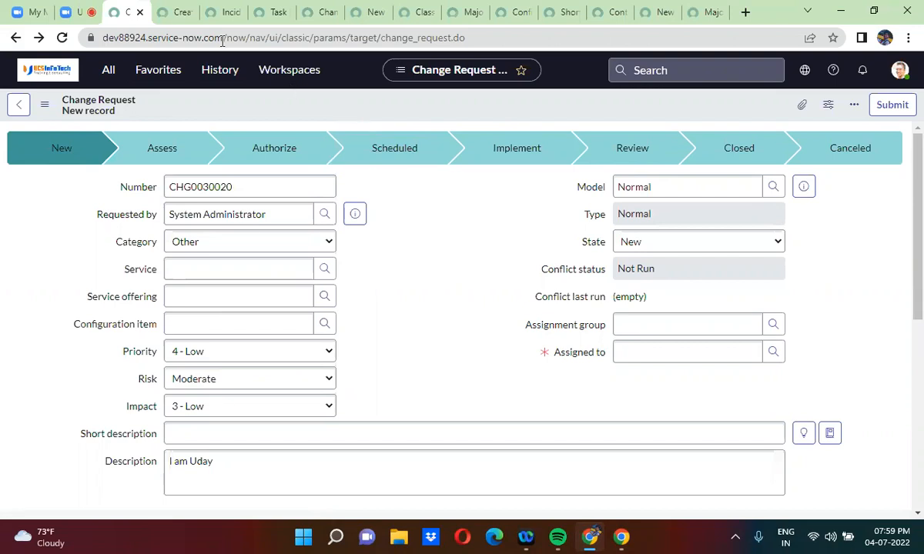
Step: Compare the blank incident and change request forms and go back to the Incident table's record
left_click(176, 9)
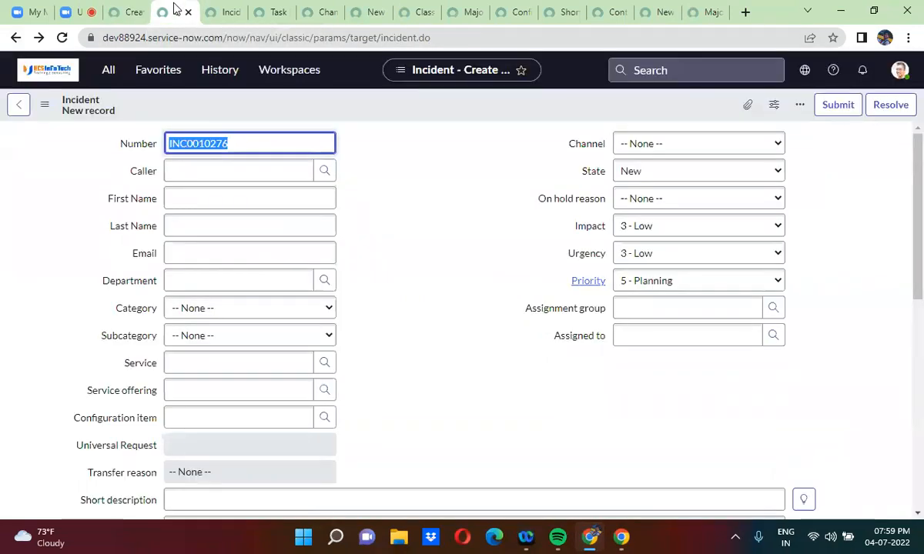
left_click(135, 11)
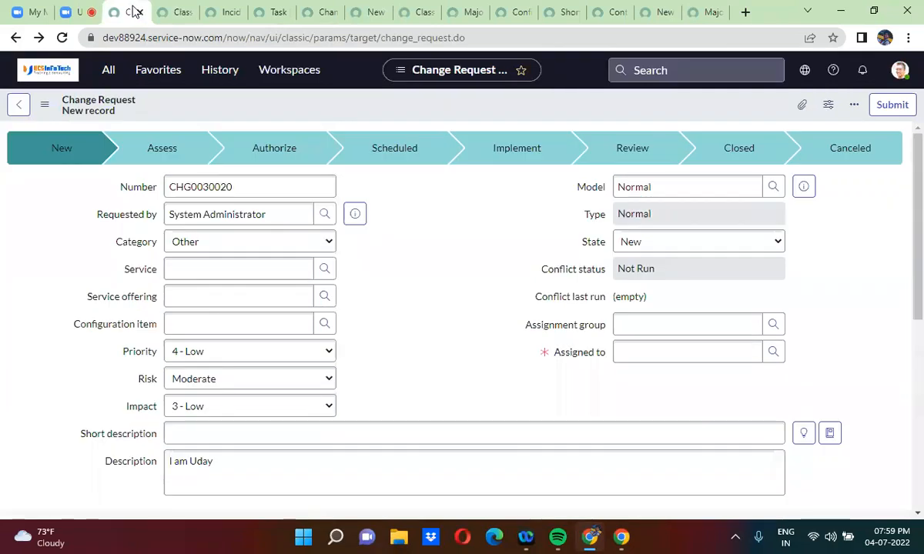
left_click(212, 8)
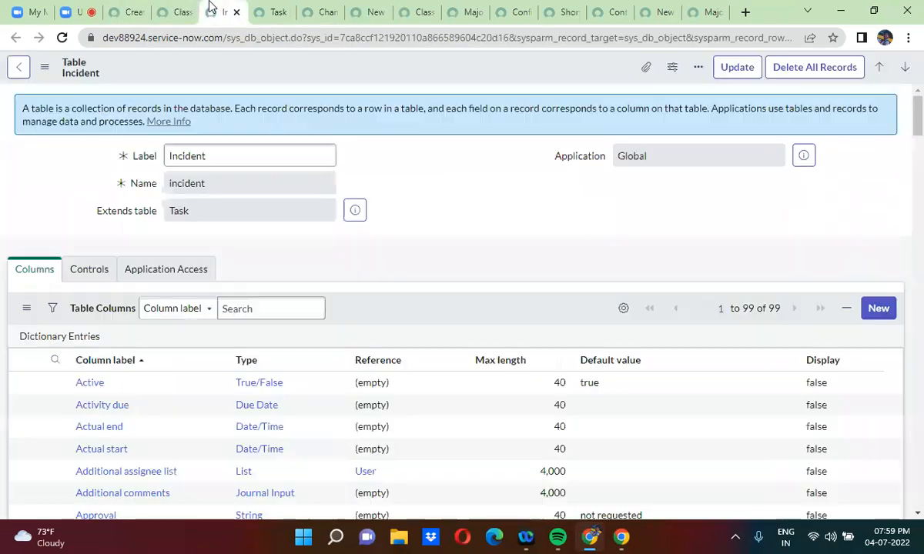
Step: In the Task table's columns, open the Assignment group dictionary entry in a separate browser tab
left_click(269, 11)
scroll(312, 206, "down", 4)
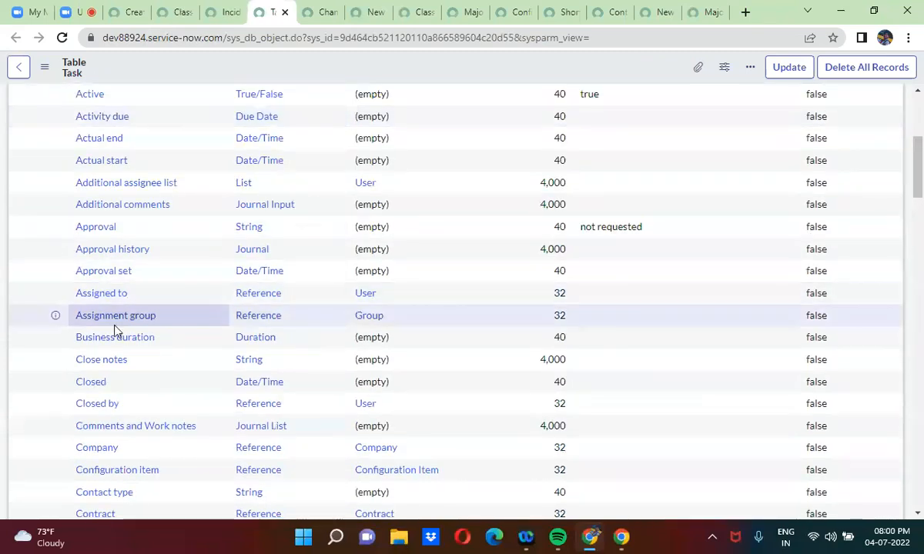
left_click(111, 317, "ctrl")
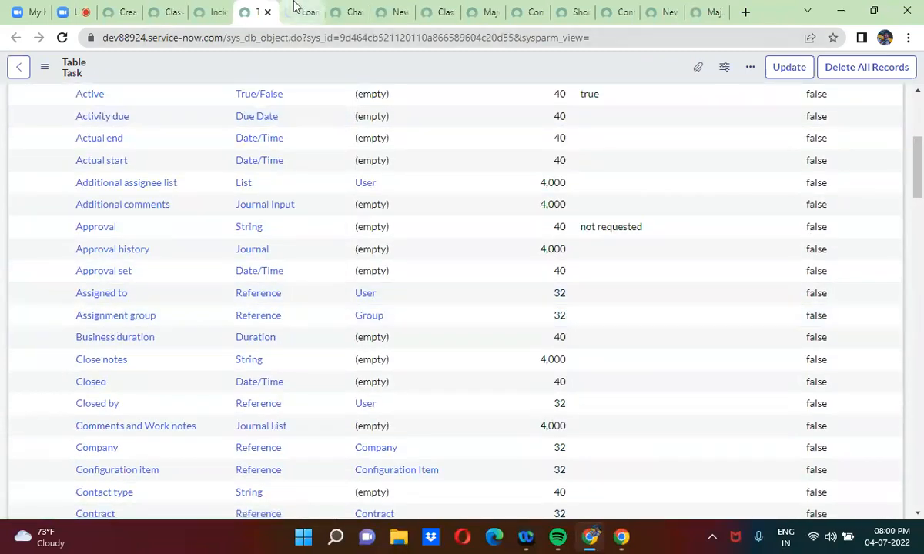
Step: Make the Assignment group field mandatory on the Task table and save its dictionary entry
left_click(295, 11)
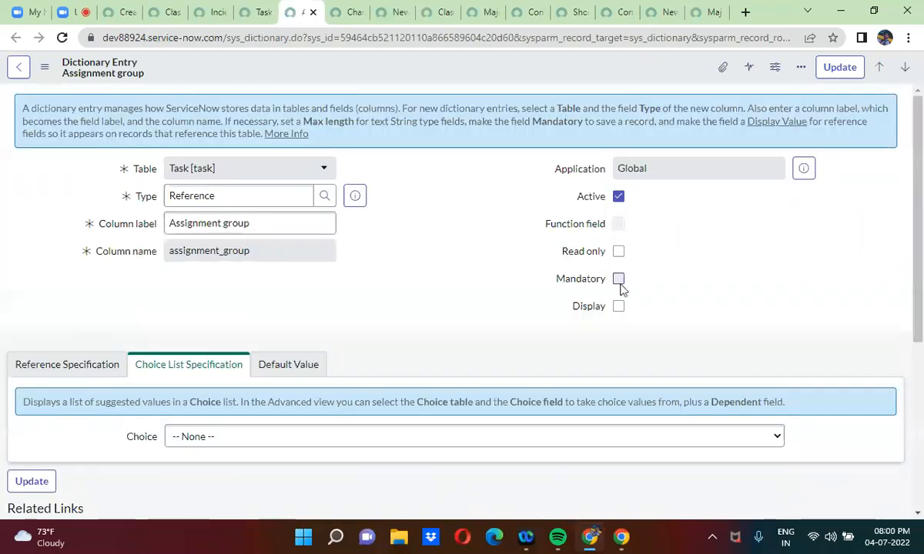
right_click(421, 77)
left_click(433, 82)
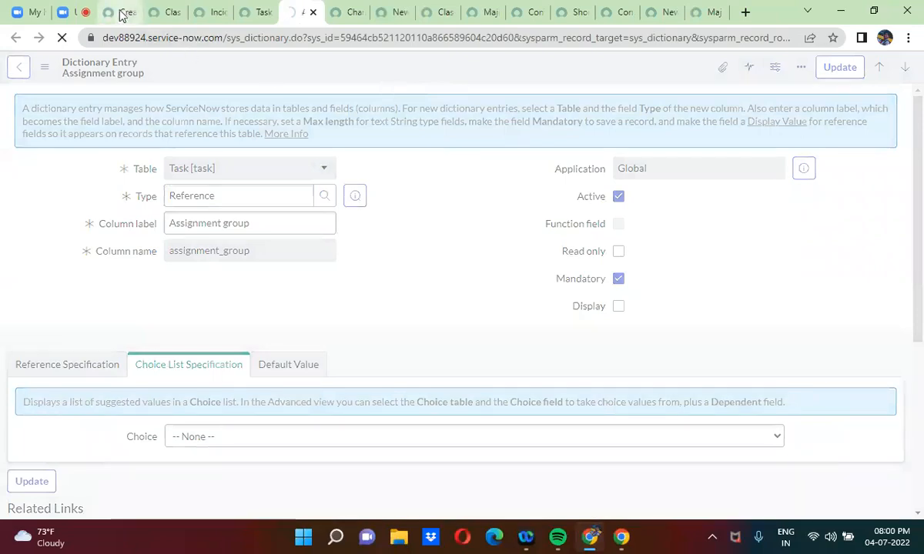
Step: Reload the blank change request and incident forms and check whether Assignment group is mandatory on each
left_click(121, 14)
left_click(60, 39)
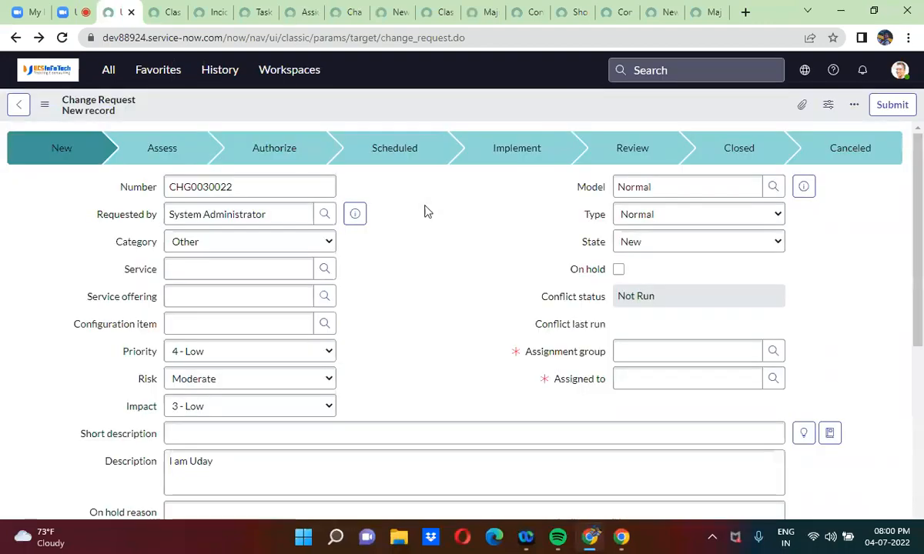
left_click(162, 11)
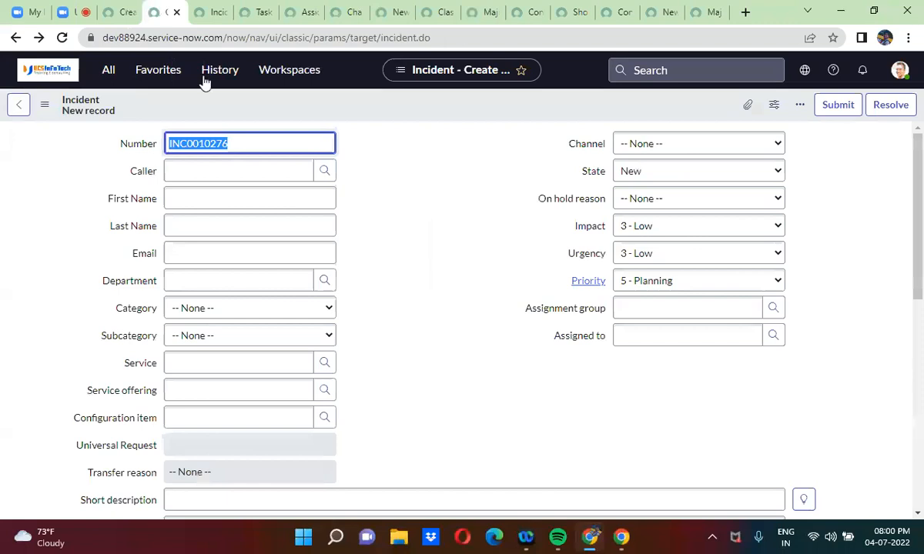
left_click(62, 37)
left_click(62, 38)
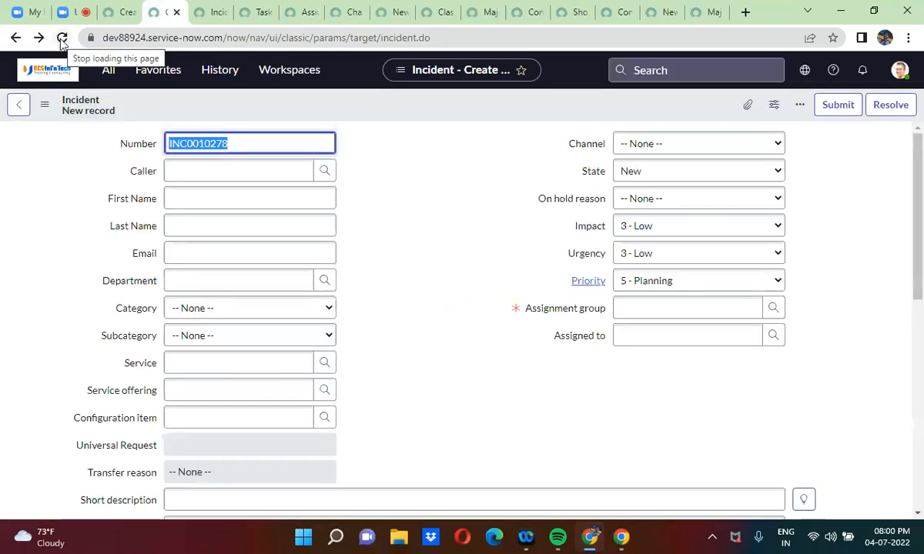
left_click(108, 11)
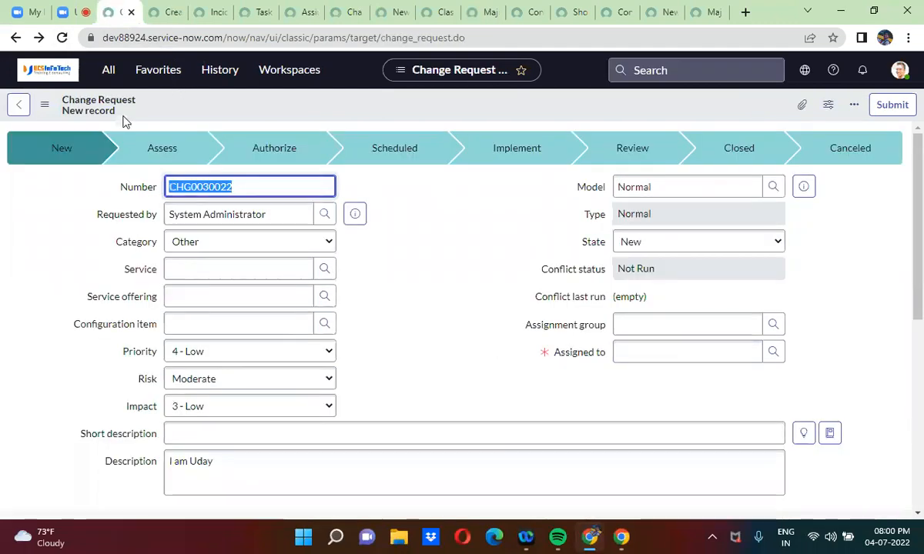
left_click(62, 39)
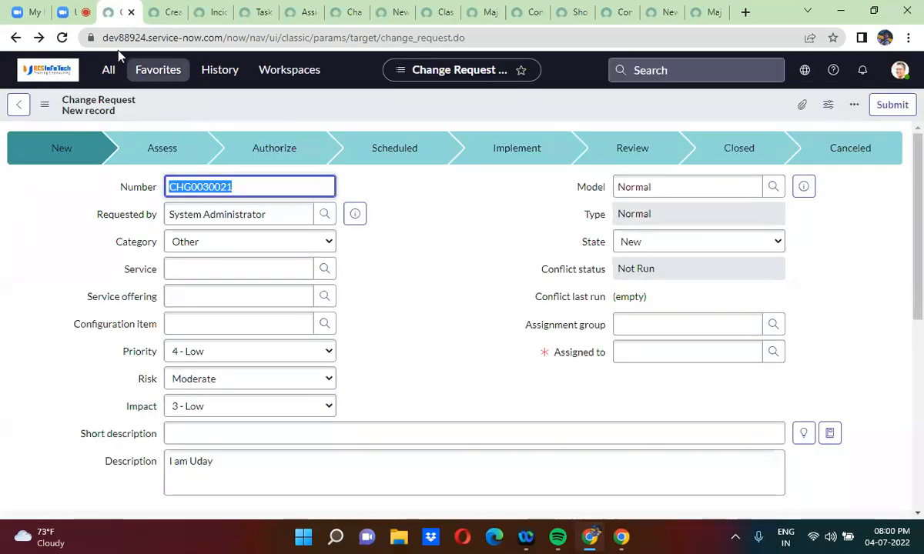
left_click(60, 38)
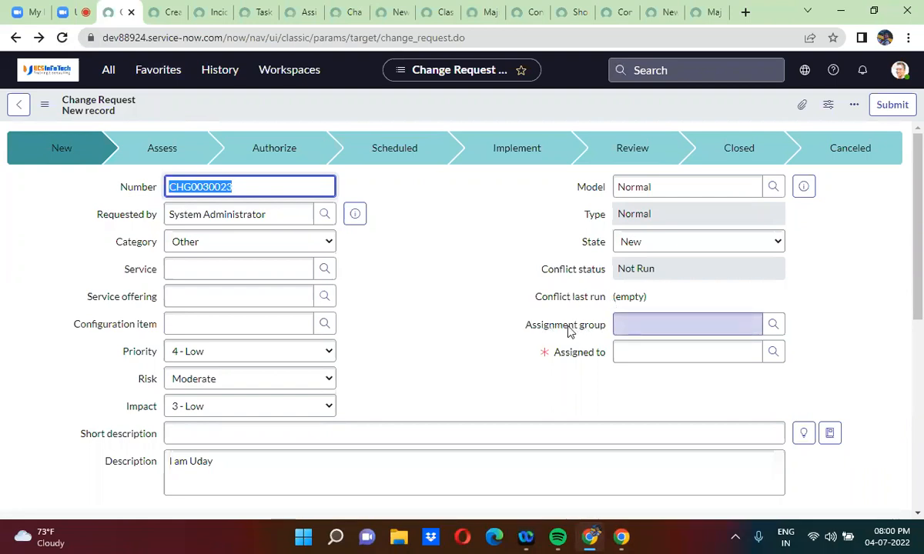
Step: Check the Task Assignment group entry for dictionary overrides, and reload the blank change request form to recheck the field
left_click(292, 12)
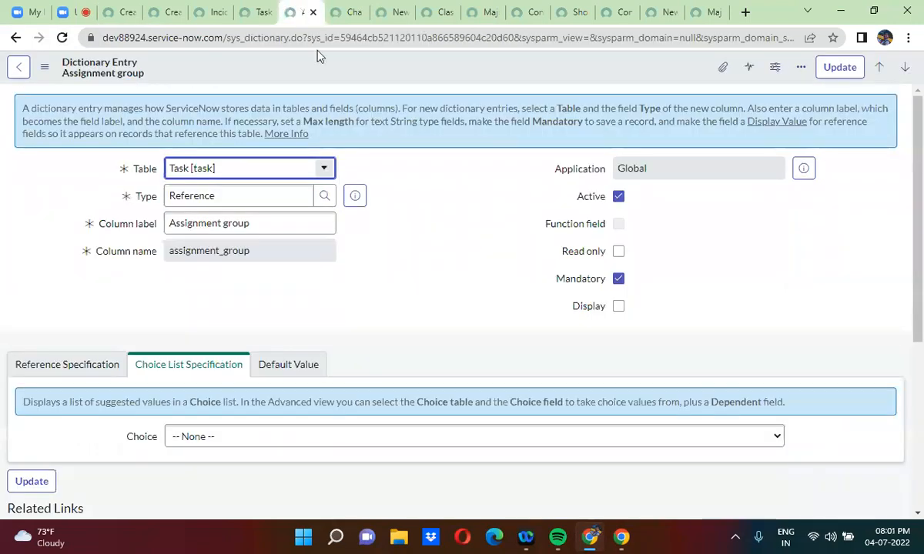
scroll(427, 311, "down", 4)
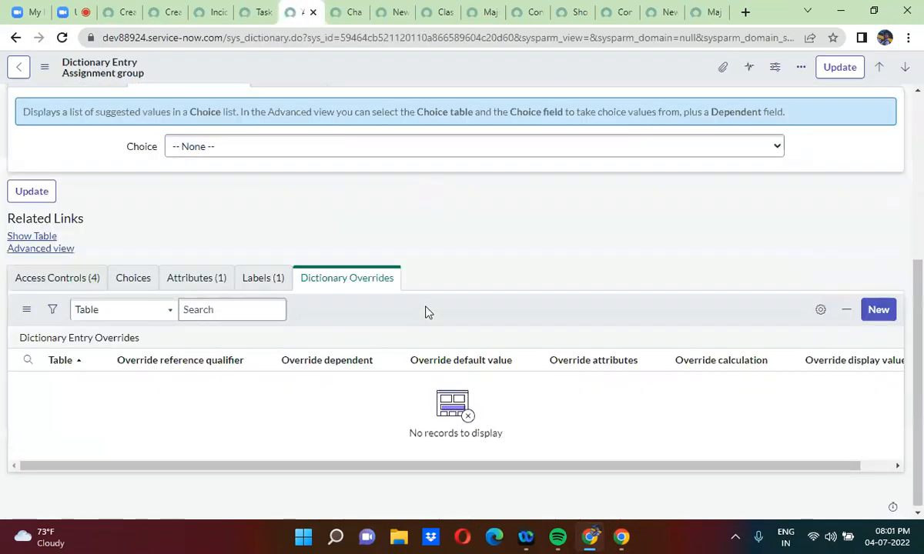
left_click(119, 12)
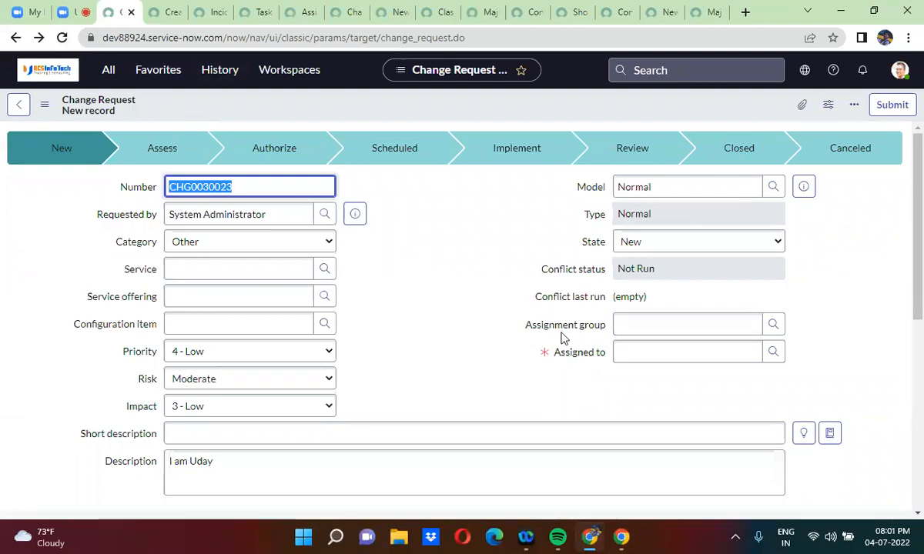
left_click(61, 38)
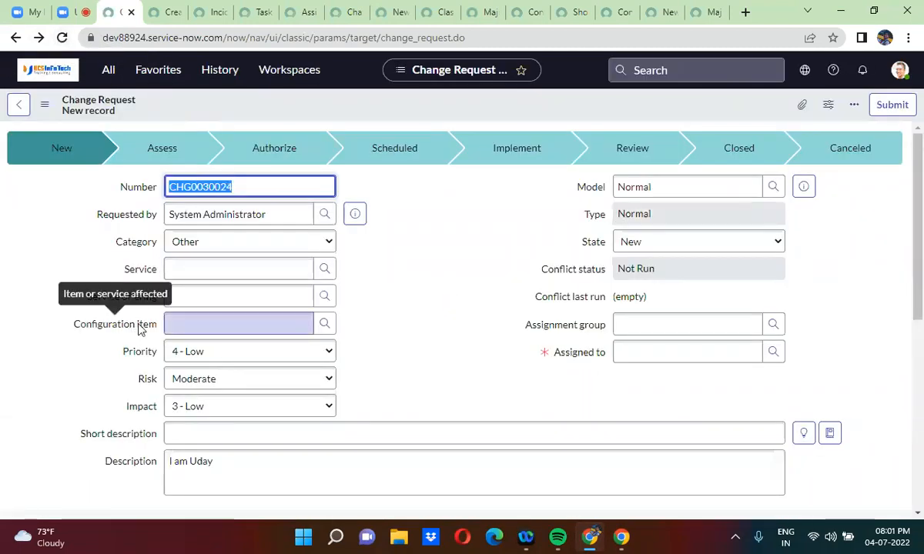
Step: Close the Assignment group entry and open the Task table's Configuration item dictionary entry in a separate browser tab
left_click(262, 14)
left_click(306, 14)
left_click(312, 12)
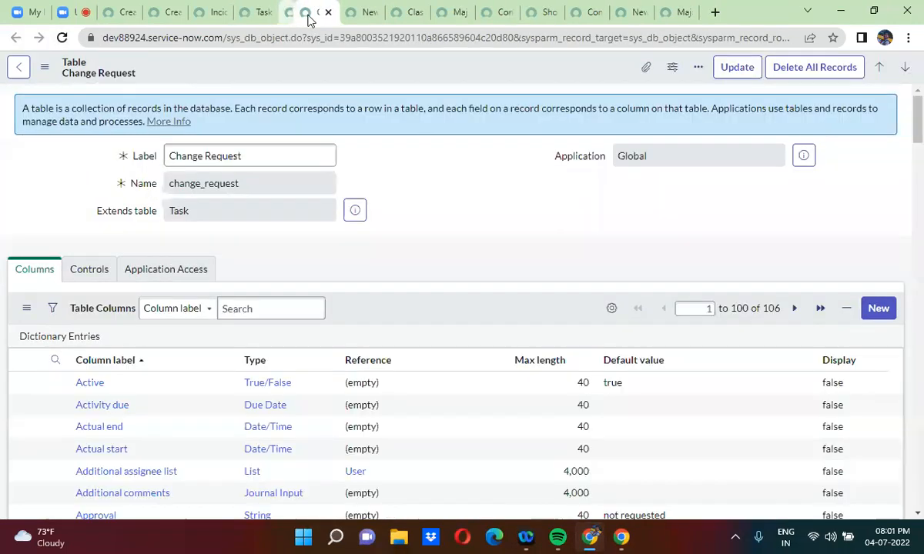
left_click(262, 13)
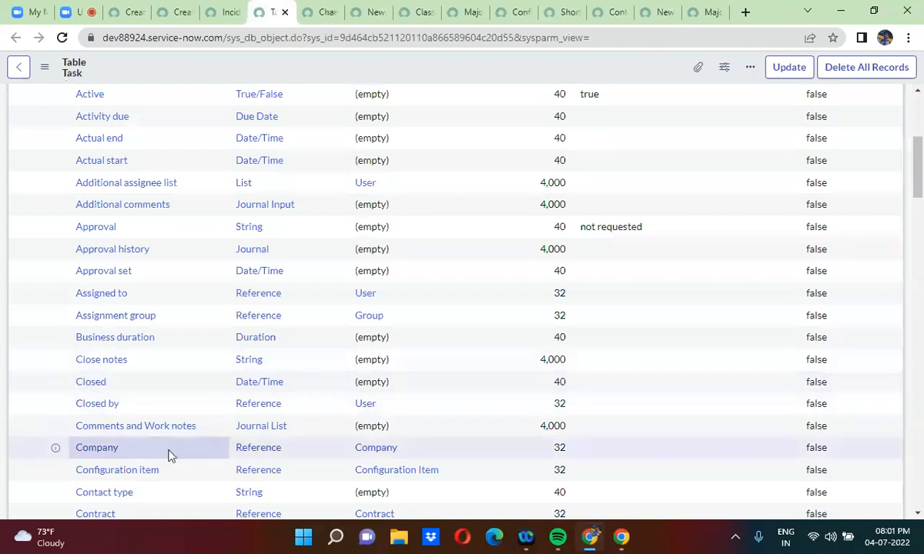
middle_click(127, 476)
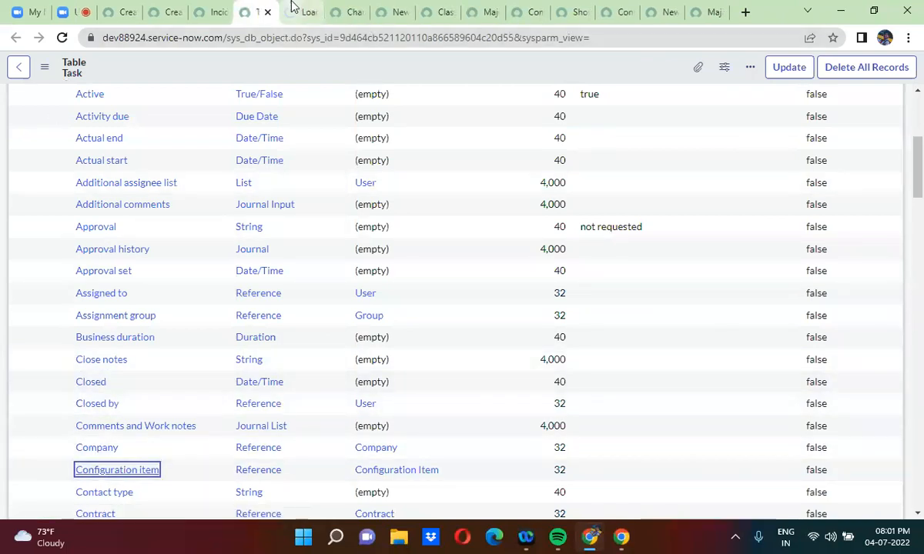
left_click(292, 8)
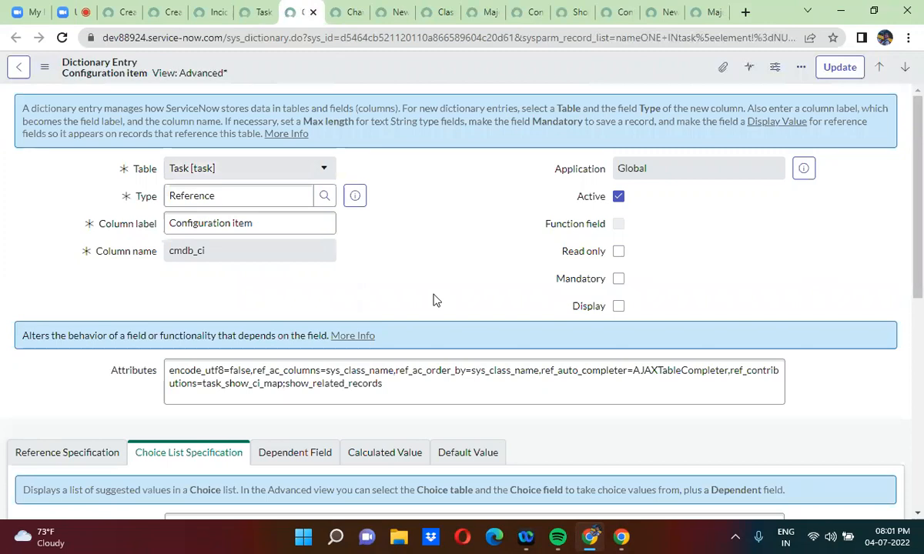
Step: Delete all dictionary overrides listed for the Task table's Configuration item field
scroll(433, 300, "down", 1)
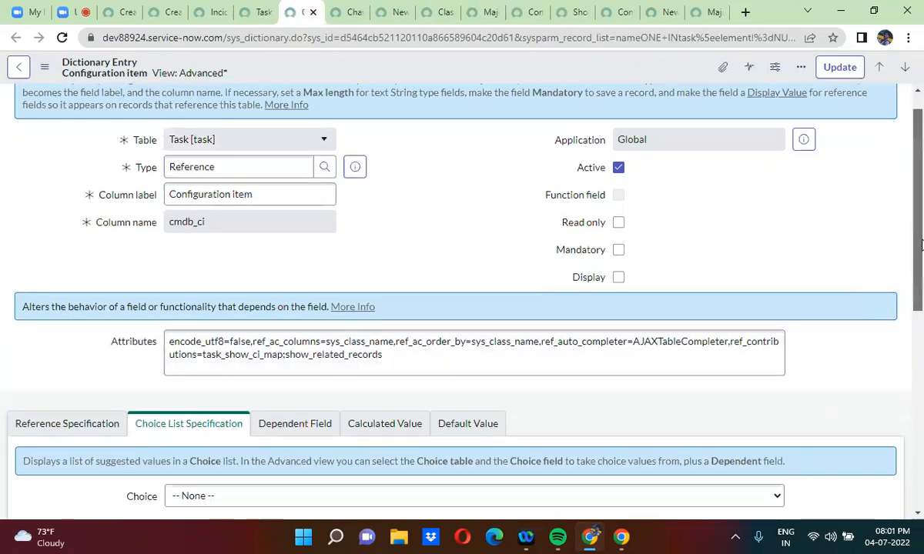
left_click_drag(921, 245, 921, 414)
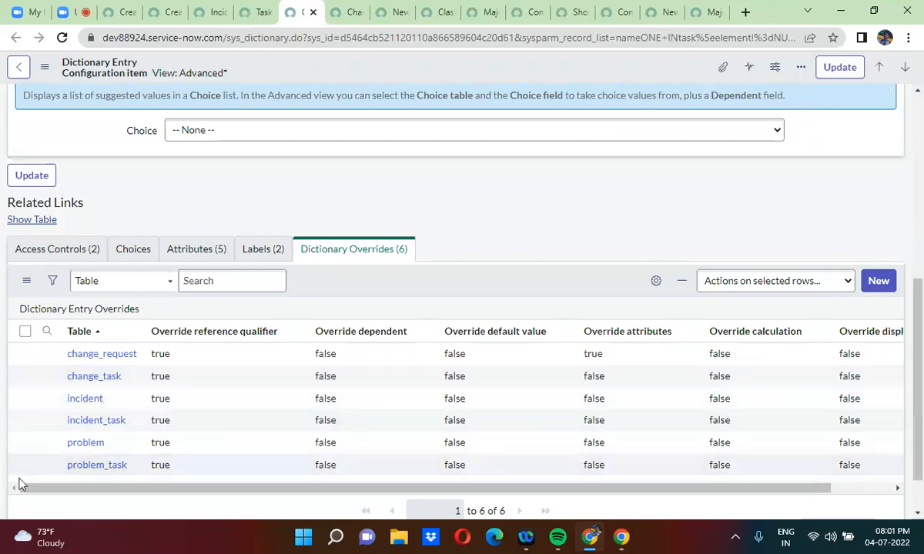
left_click(25, 331)
left_click(780, 284)
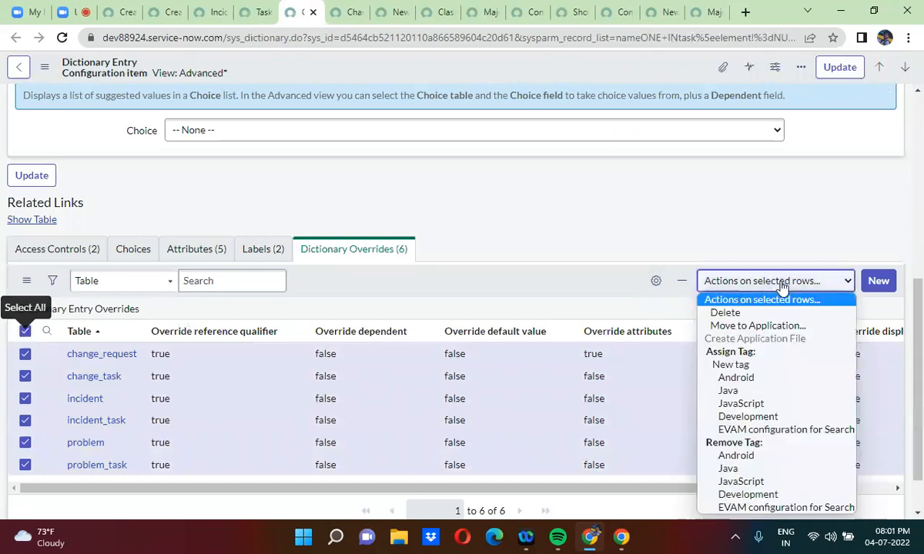
left_click(769, 315)
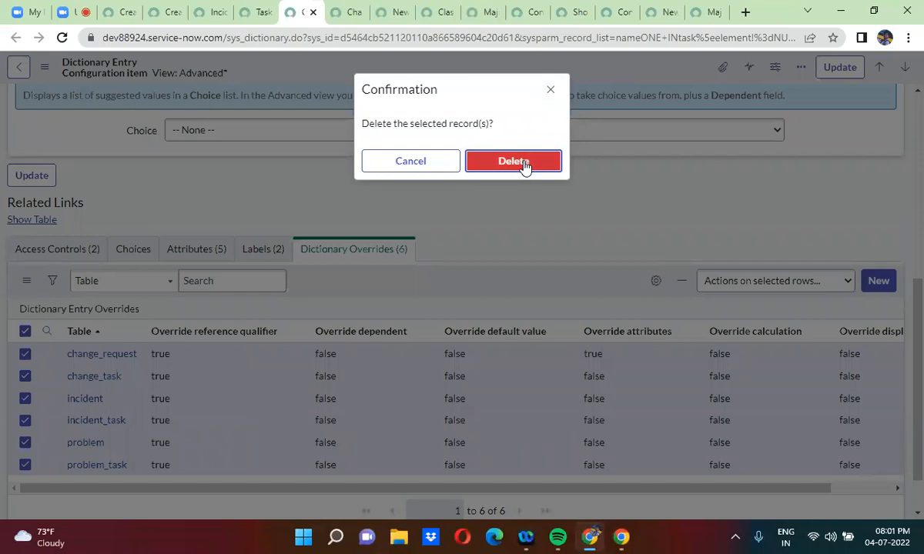
left_click(513, 162)
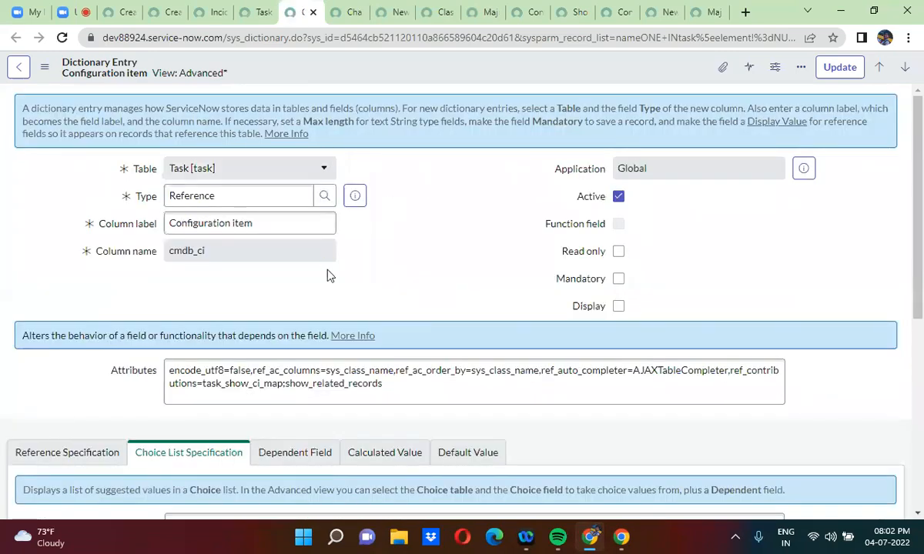
scroll(328, 275, "down", 5)
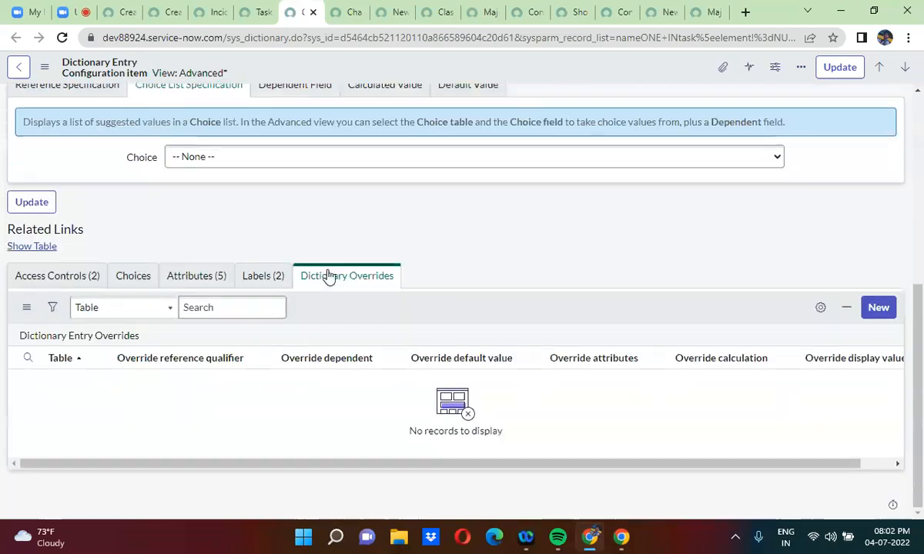
scroll(329, 277, "up", 1)
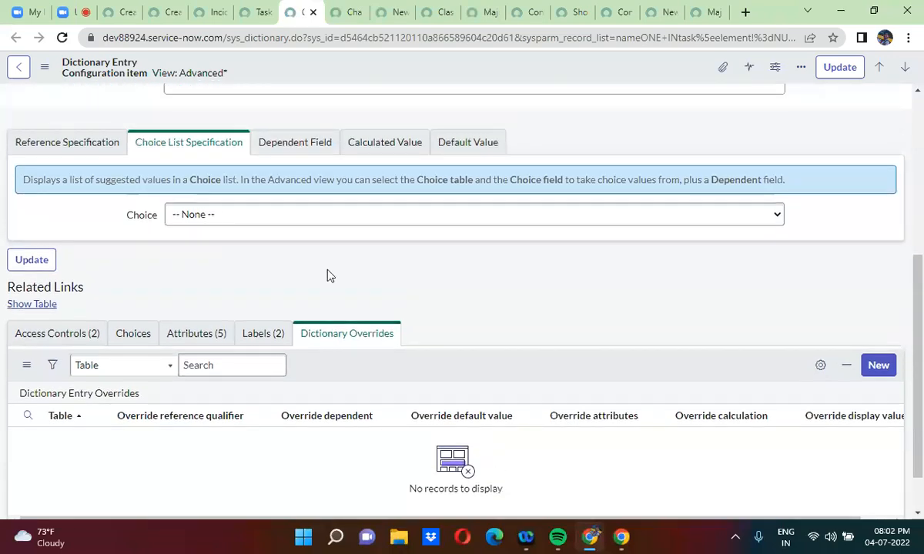
scroll(329, 276, "down", 1)
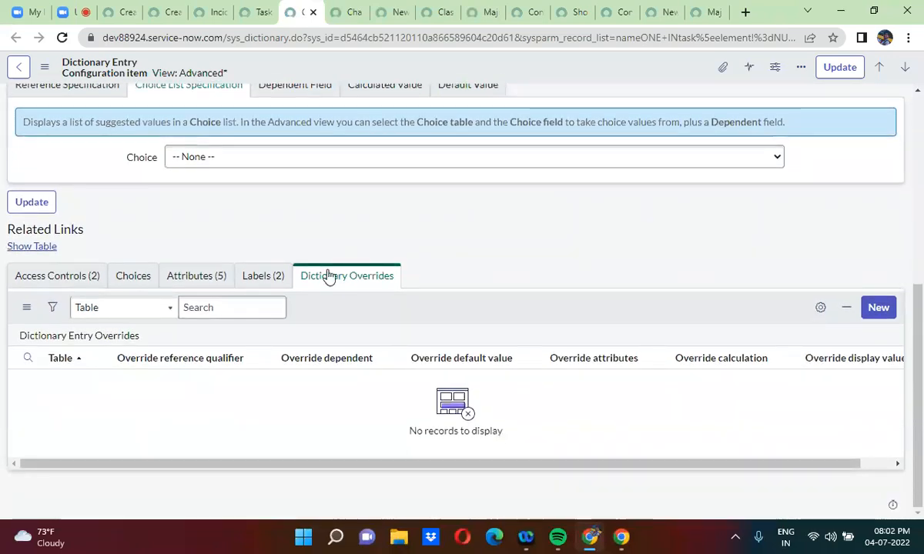
left_click(878, 308)
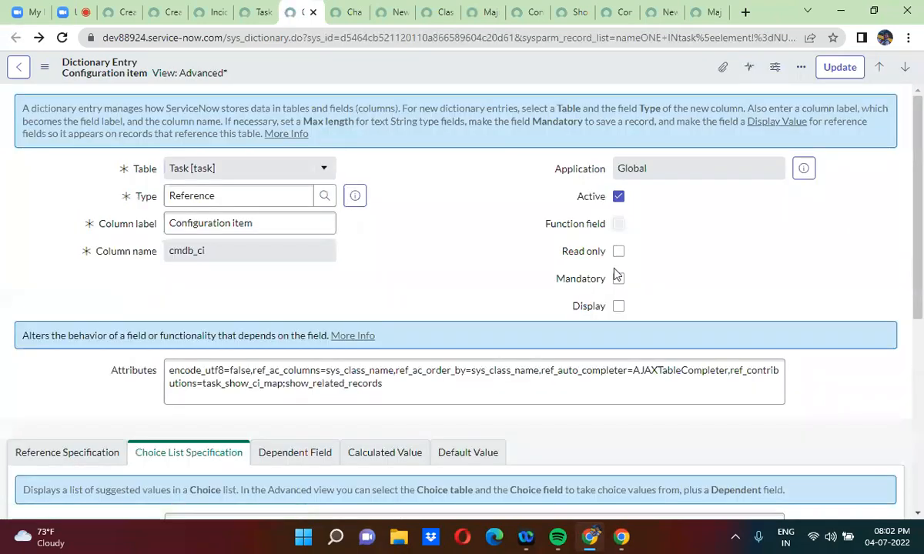
Step: Make the Configuration item field mandatory on the Task table and save its dictionary entry
left_click(618, 278)
right_click(513, 82)
left_click(538, 91)
Step: Reload the blank change request and incident forms and check whether Configuration item is mandatory on each
left_click(115, 11)
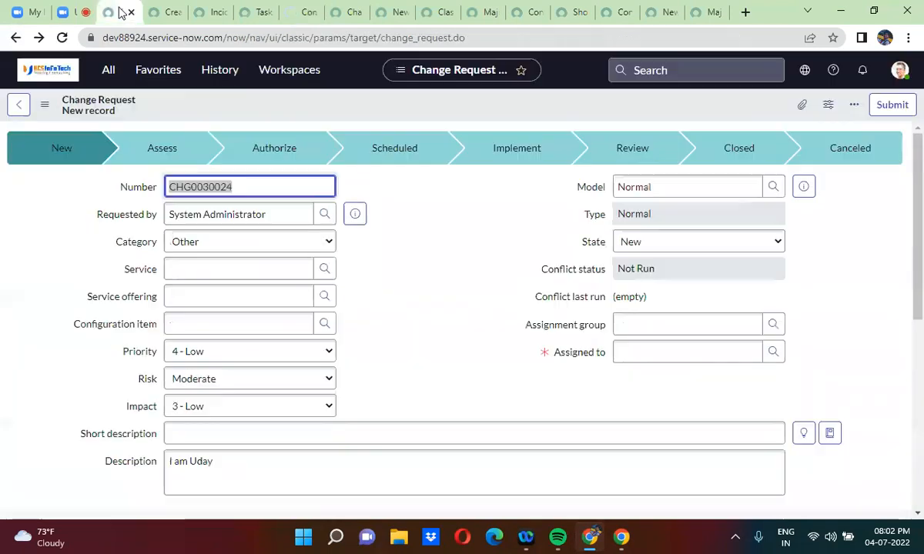
left_click(61, 38)
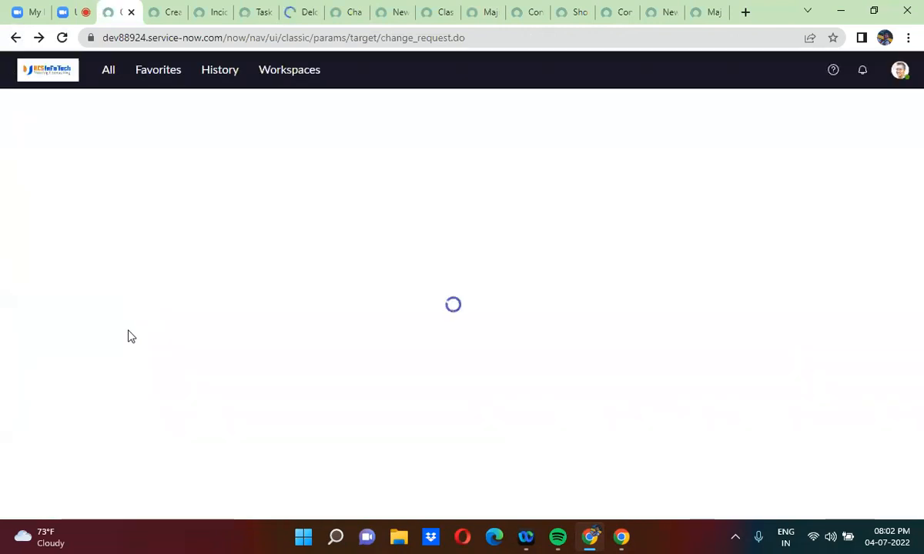
left_click(159, 12)
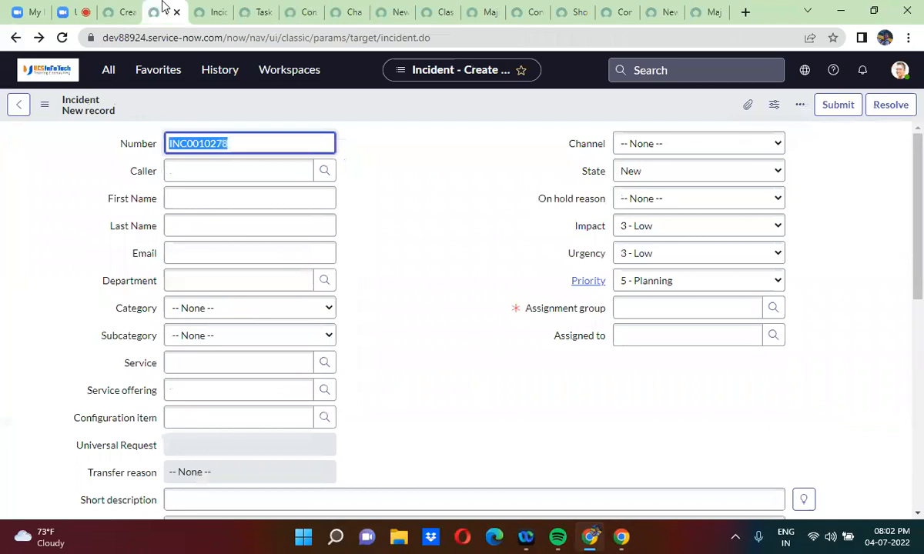
left_click(61, 39)
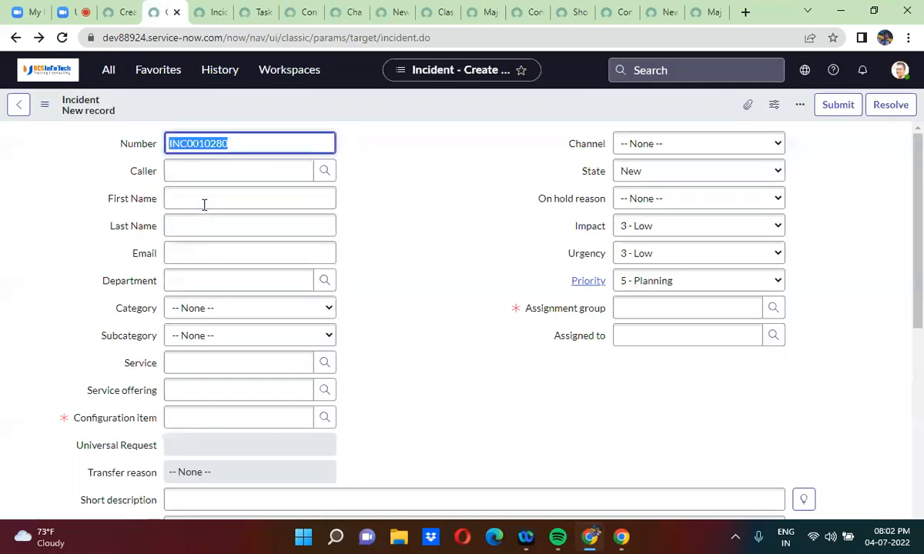
left_click(102, 424)
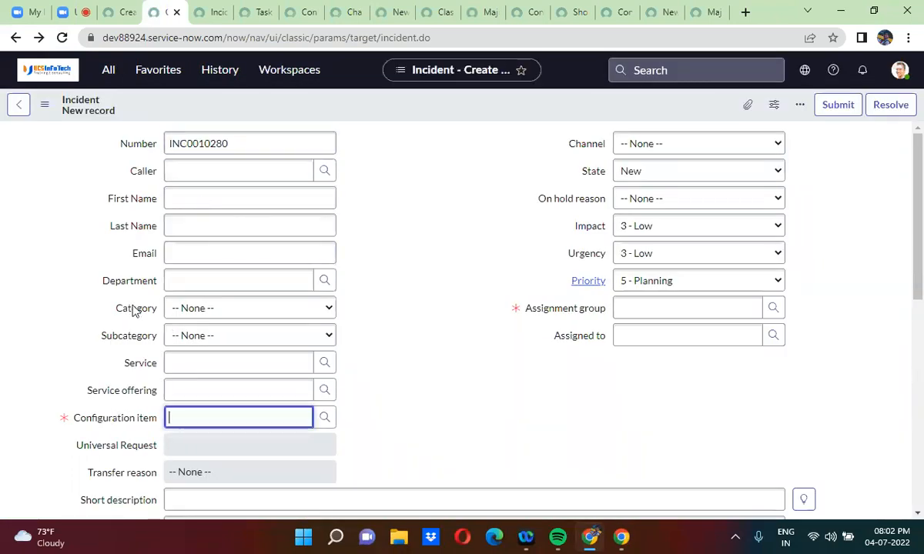
left_click(120, 19)
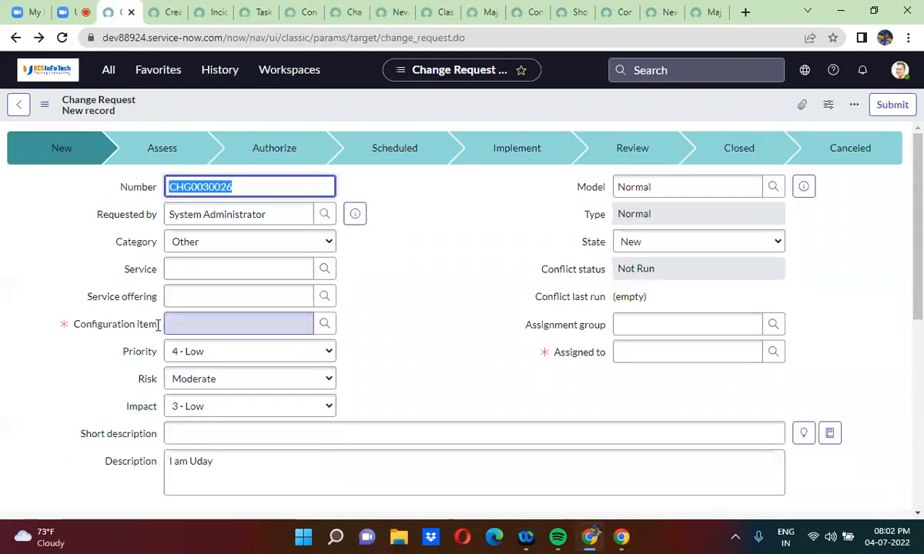
left_click(389, 332)
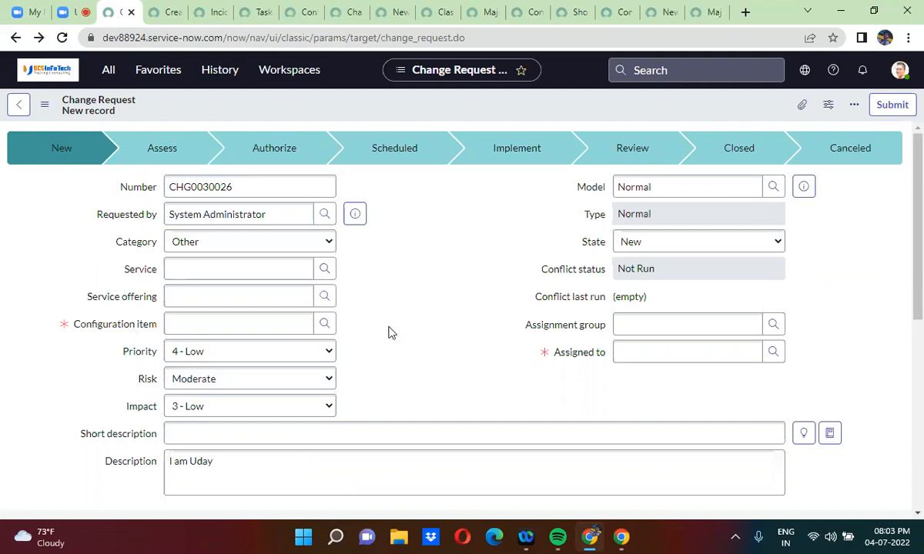
left_click(168, 17)
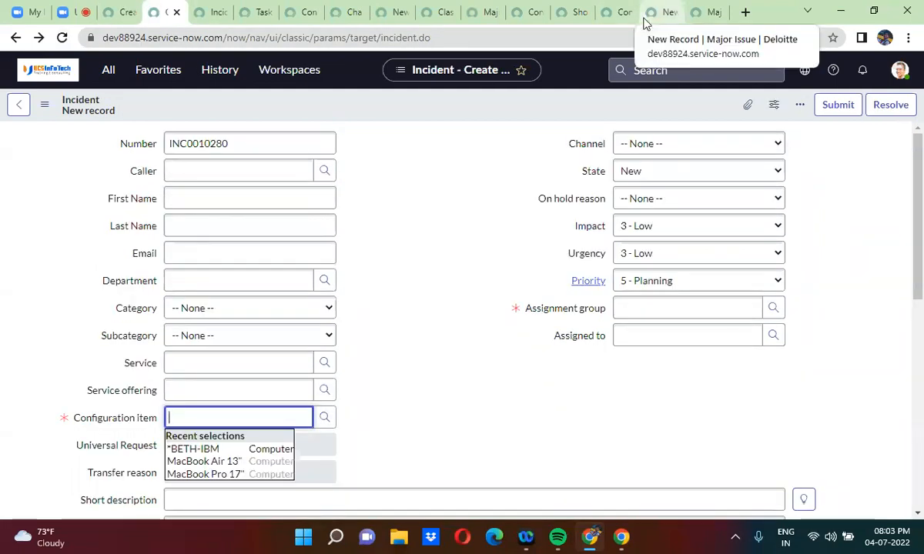
Step: Start a new dictionary override for the Task table's Configuration item field and set its table to Incident [incident]
left_click(525, 13)
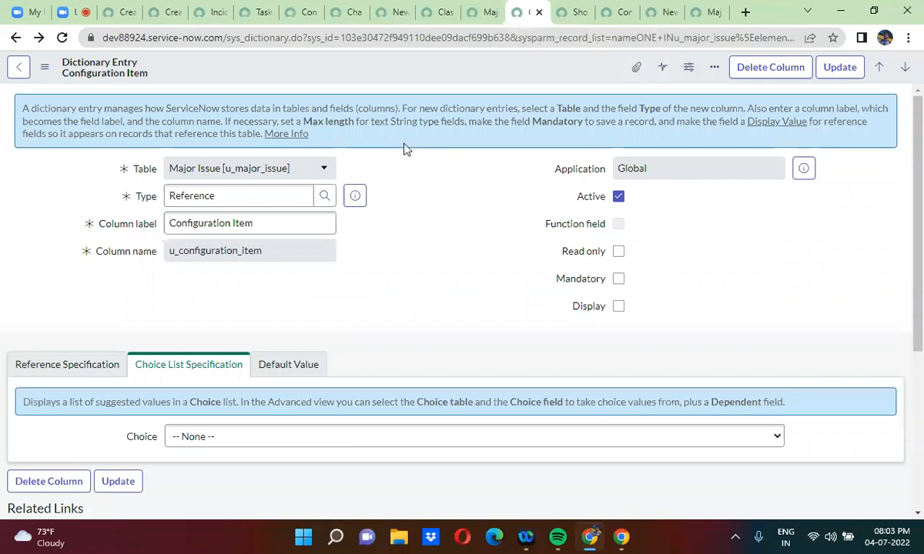
left_click(290, 12)
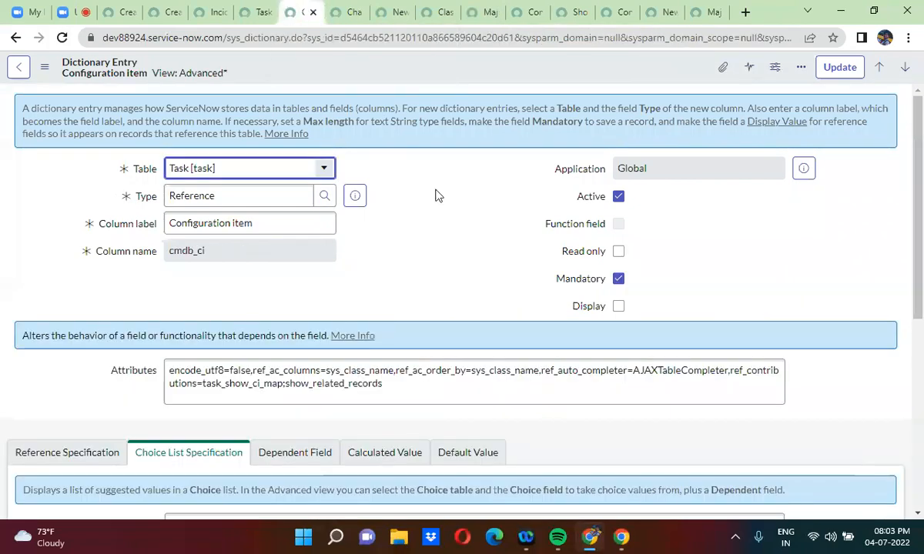
scroll(452, 238, "down", 1)
scroll(452, 239, "down", 5)
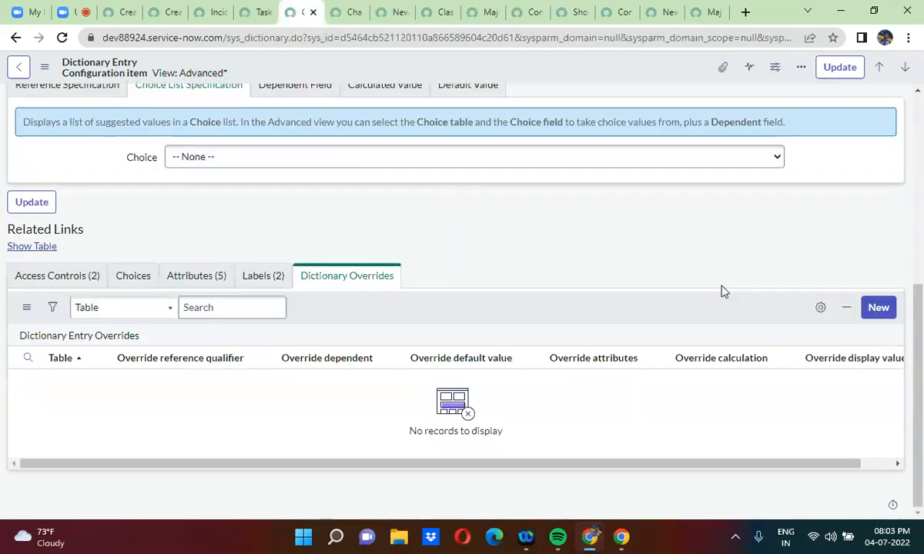
left_click(883, 308)
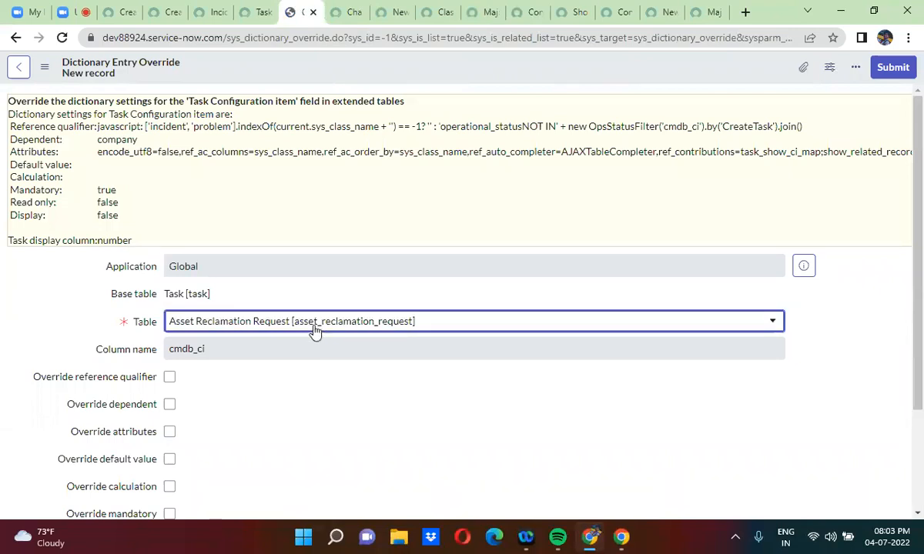
left_click(314, 330)
type("in")
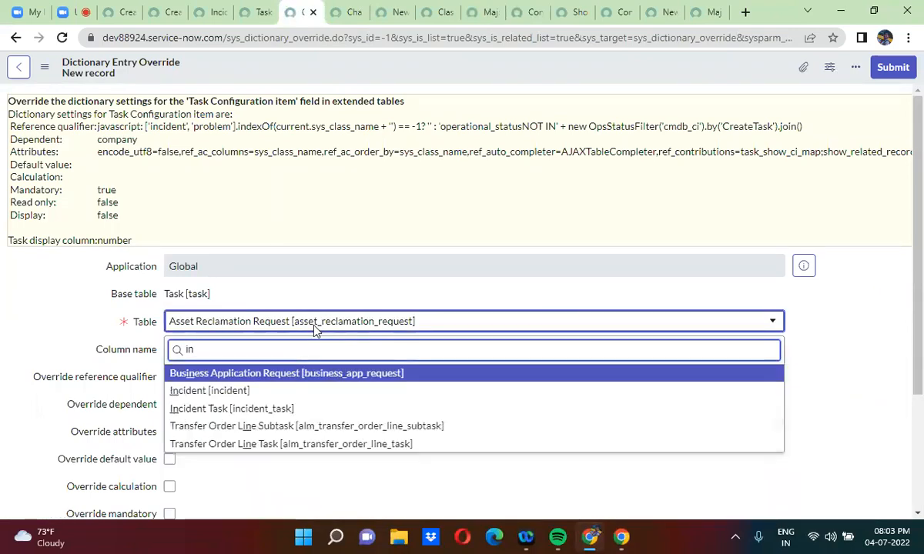
left_click(274, 389)
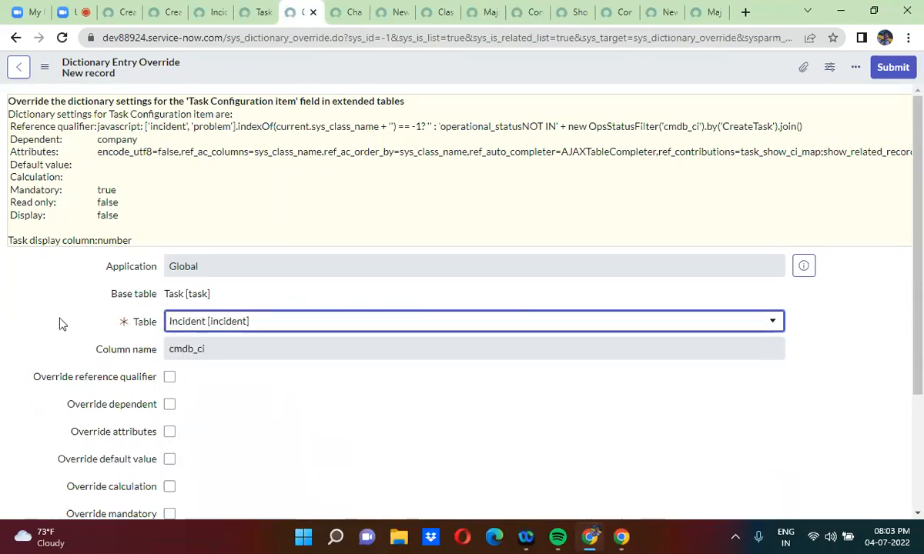
Step: Enable Override mandatory on the Incident override, leave Mandatory unchecked, and submit the record
key("Down")
key("Down")
key("Down")
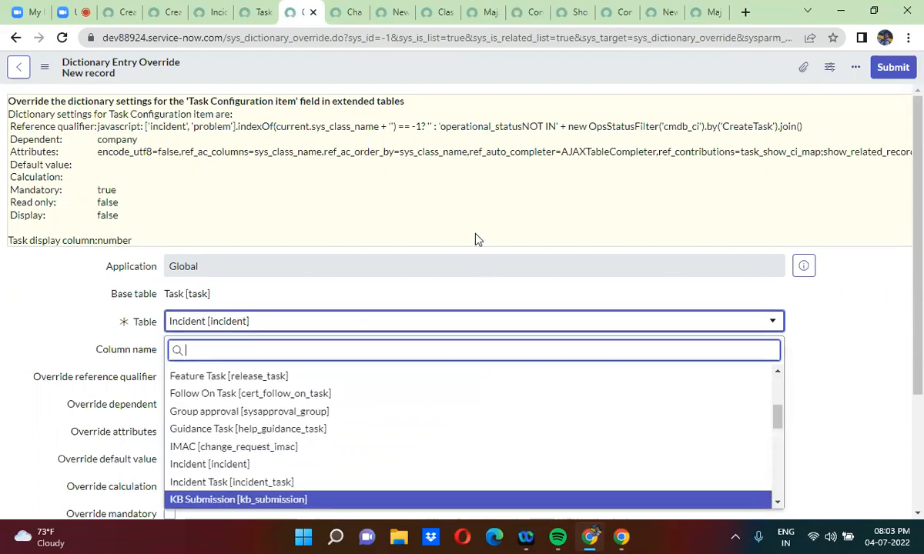
left_click(401, 304)
left_click_drag(921, 351, 919, 439)
left_click(171, 412)
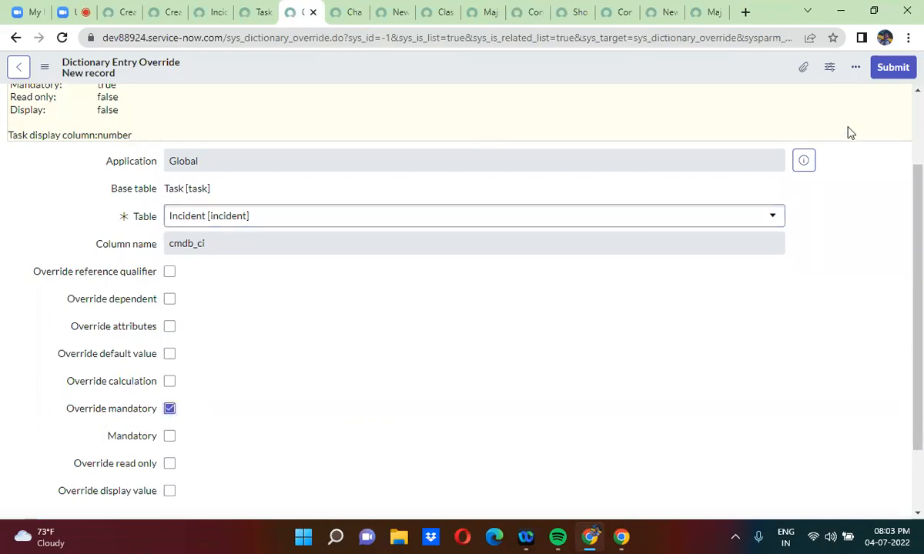
left_click(897, 67)
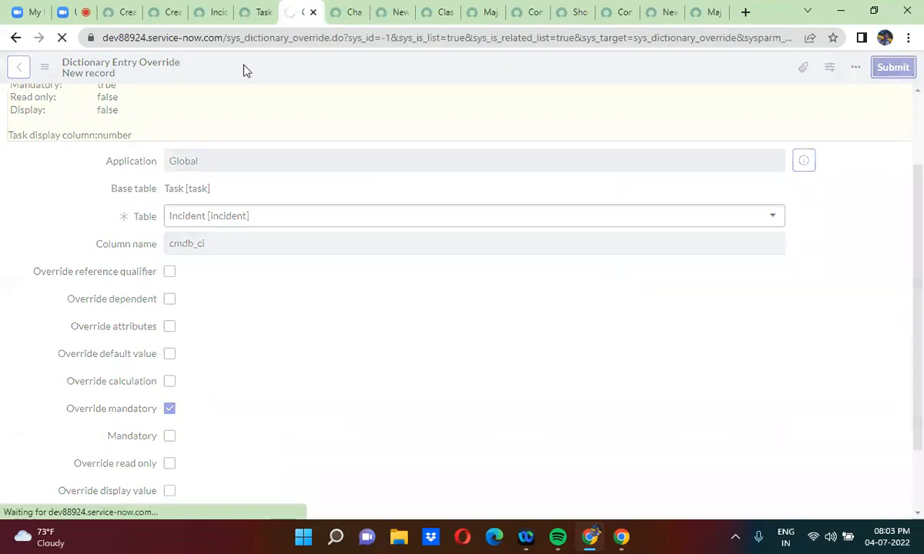
Step: Reload the blank incident and change request forms and compare whether Configuration item is mandatory on each
left_click(156, 12)
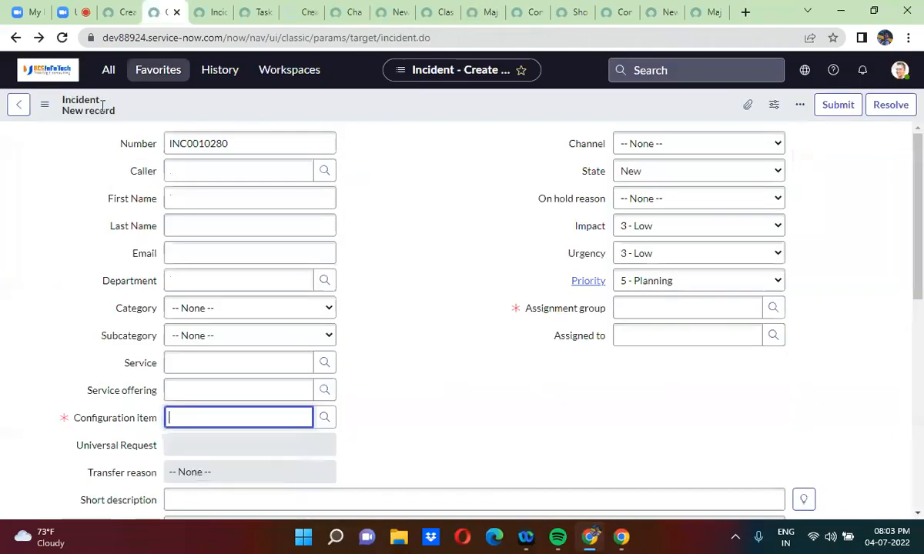
left_click(62, 37)
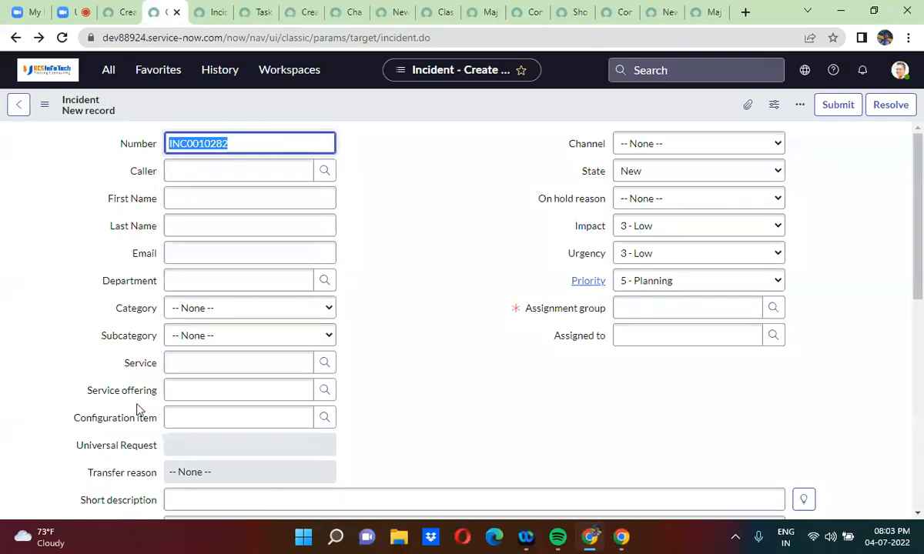
left_click(108, 11)
left_click(63, 39)
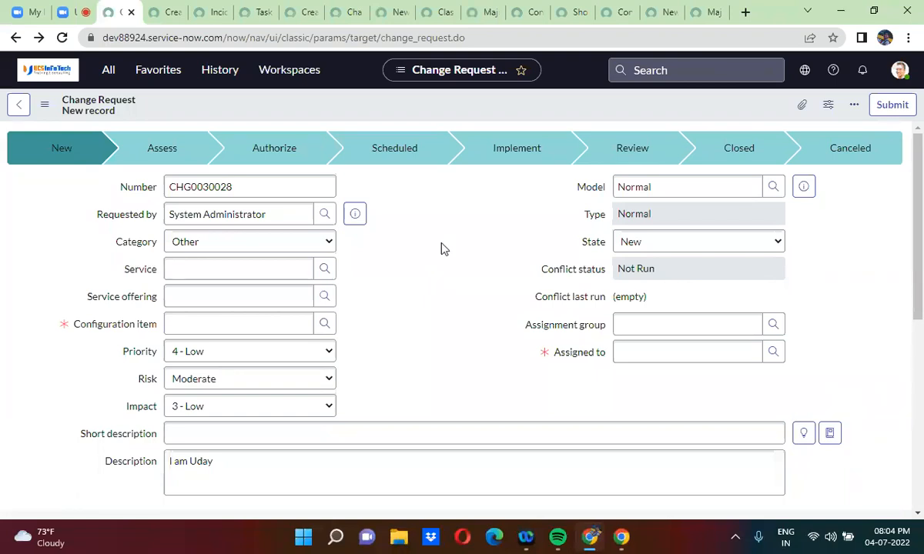
Step: Return to the Task table record and open its Configuration item dictionary entry in a separate browser tab
left_click(394, 11)
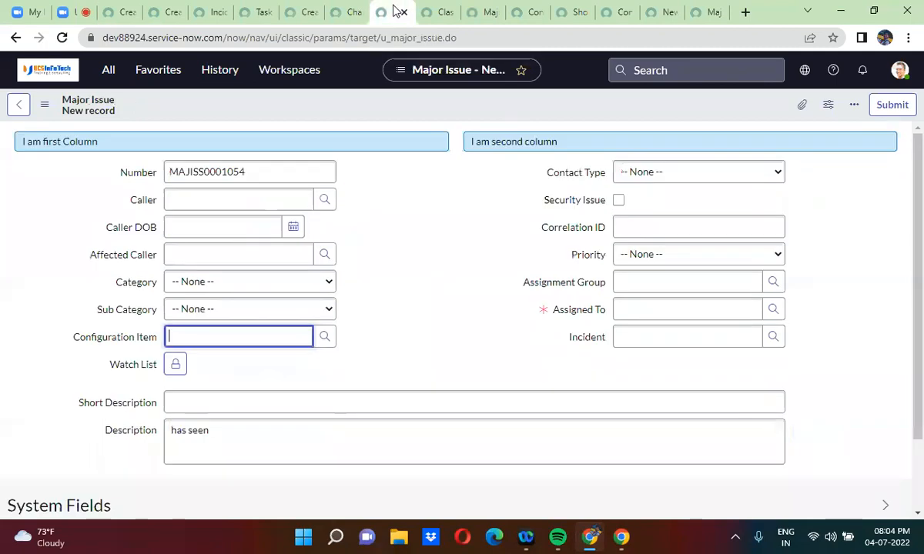
left_click(303, 10)
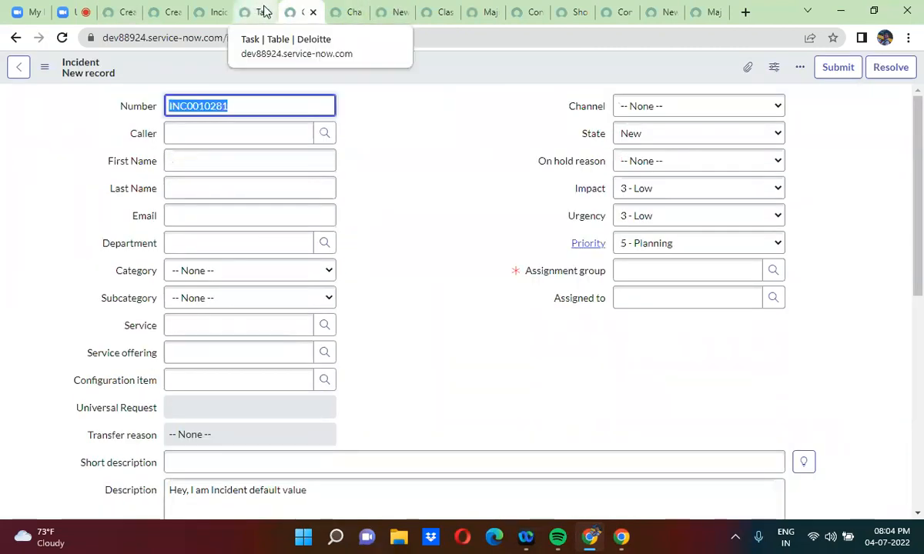
left_click(262, 11)
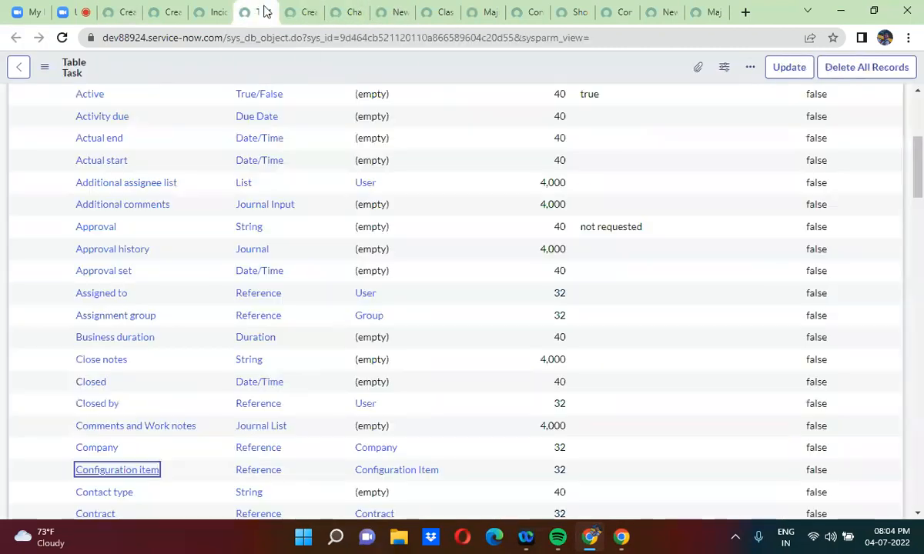
right_click(57, 472)
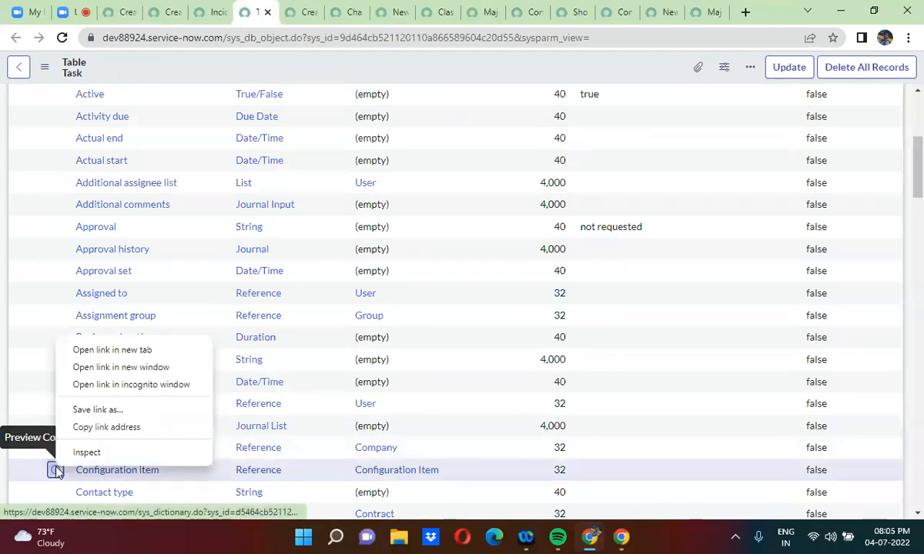
left_click(124, 353)
left_click(275, 9)
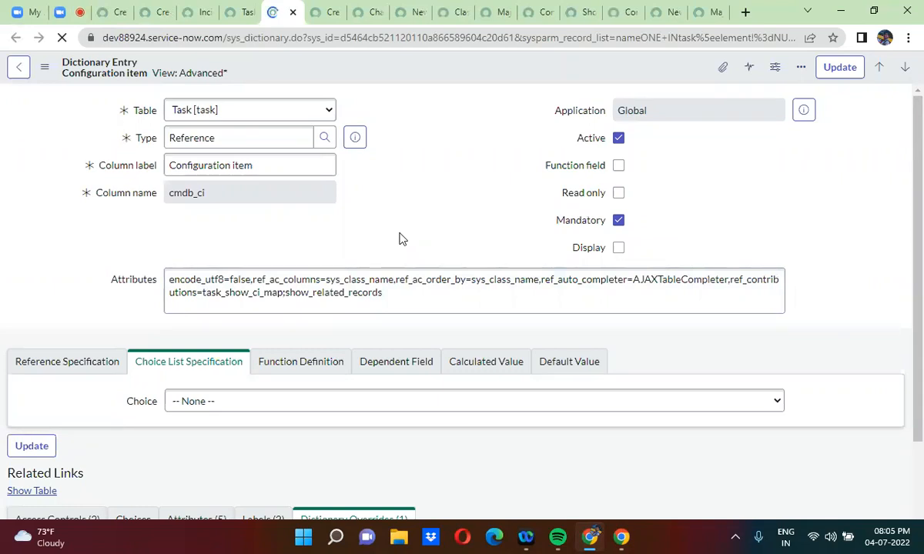
Step: Open the Incident override of Configuration item in a separate browser tab and review which dictionary settings can be overridden
scroll(399, 238, "down", 4)
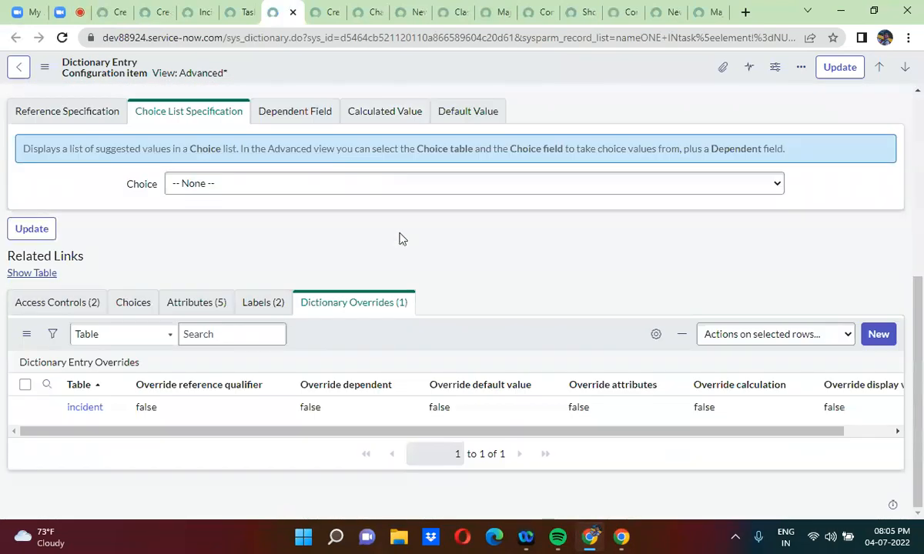
mouse_move(116, 414)
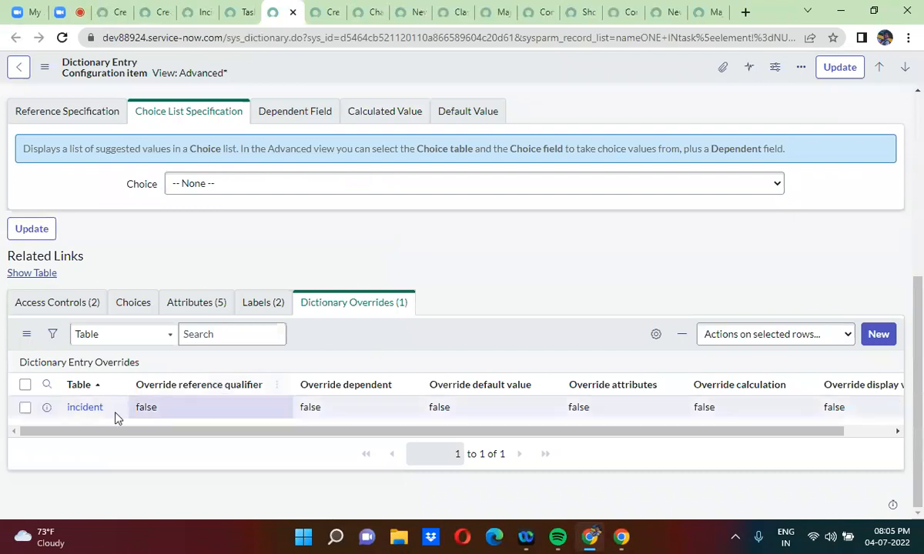
right_click(47, 408)
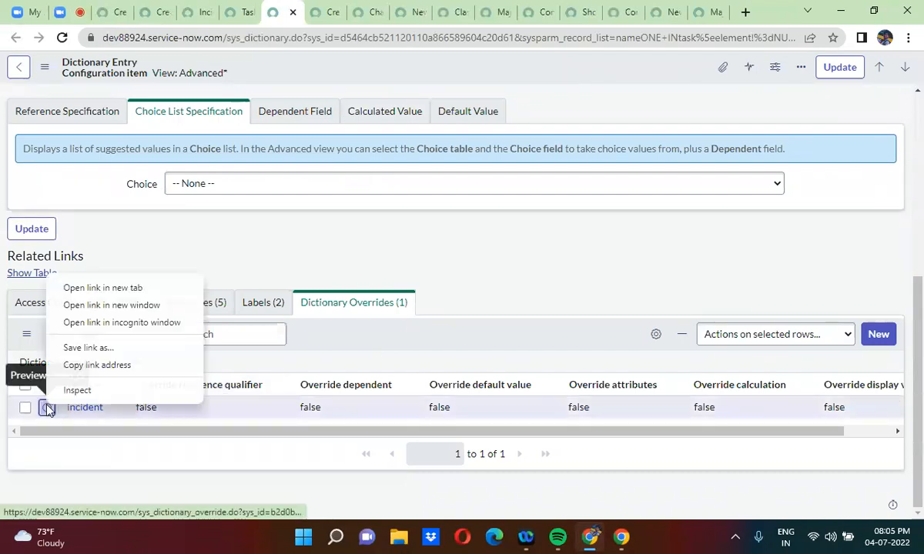
left_click(103, 288)
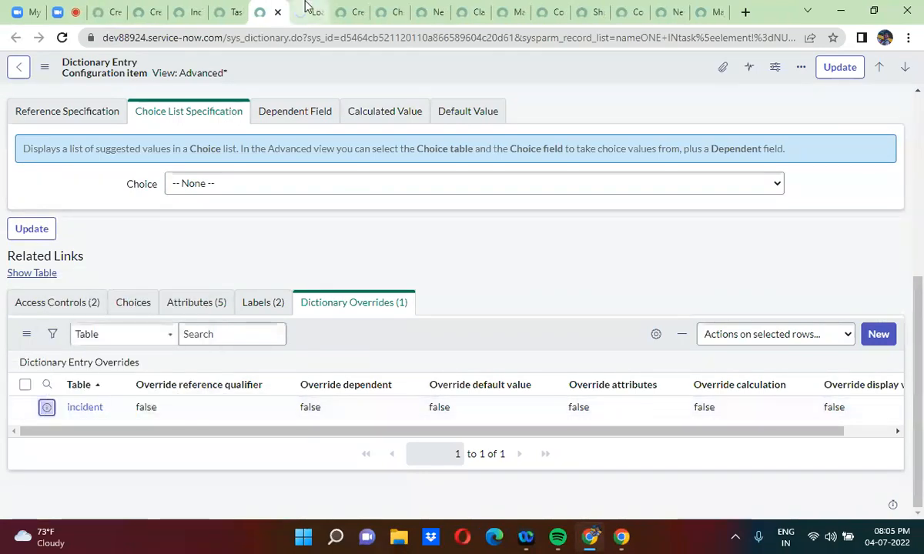
left_click(305, 9)
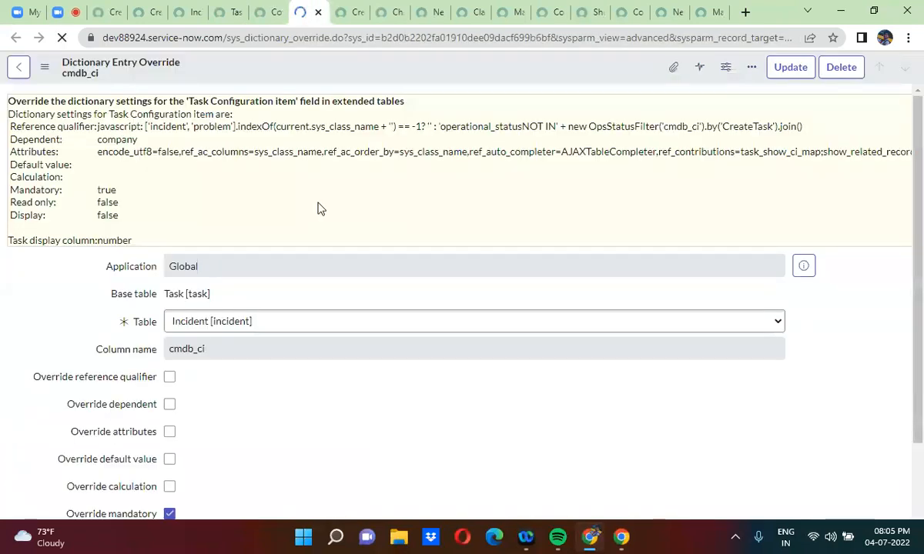
scroll(320, 208, "down", 3)
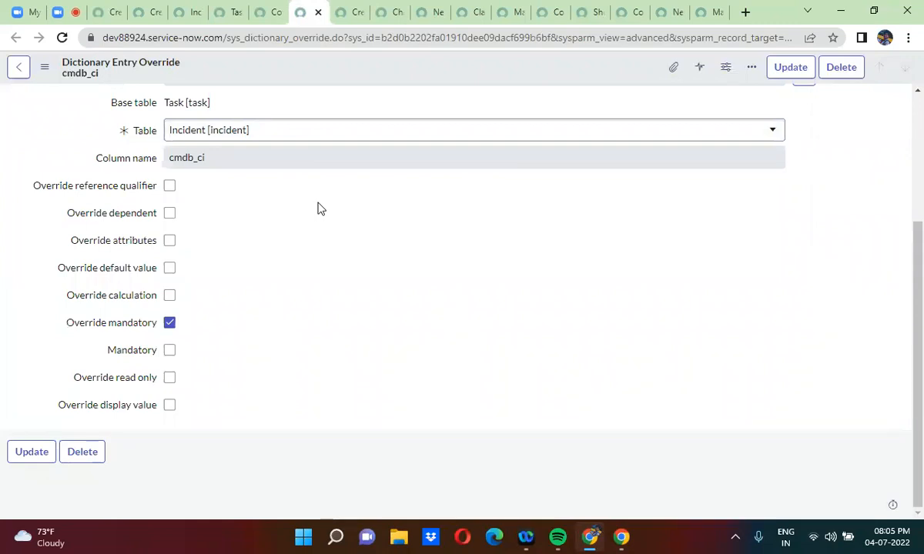
mouse_move(146, 187)
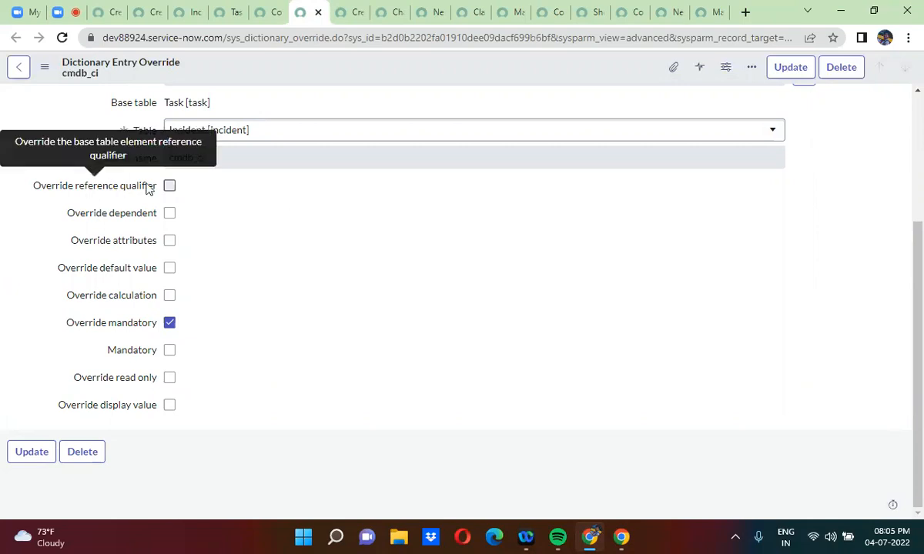
mouse_move(152, 218)
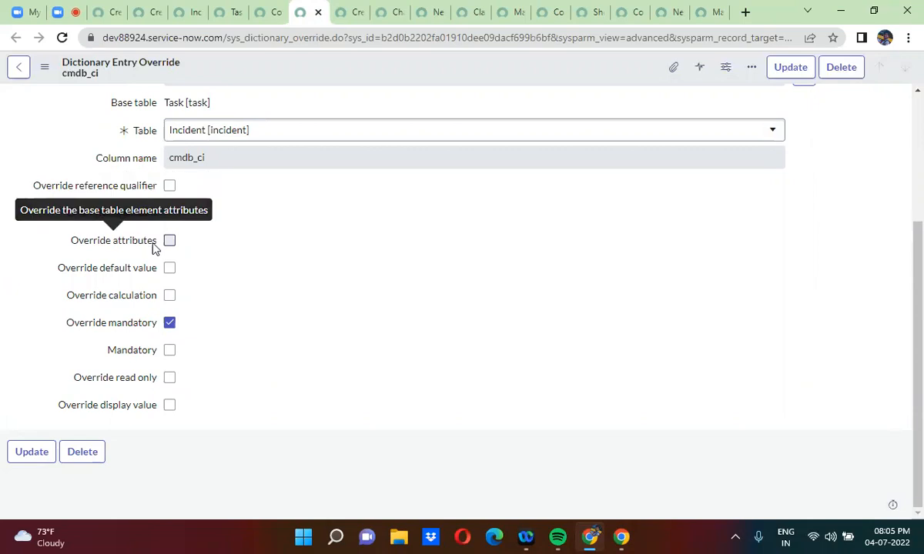
mouse_move(154, 276)
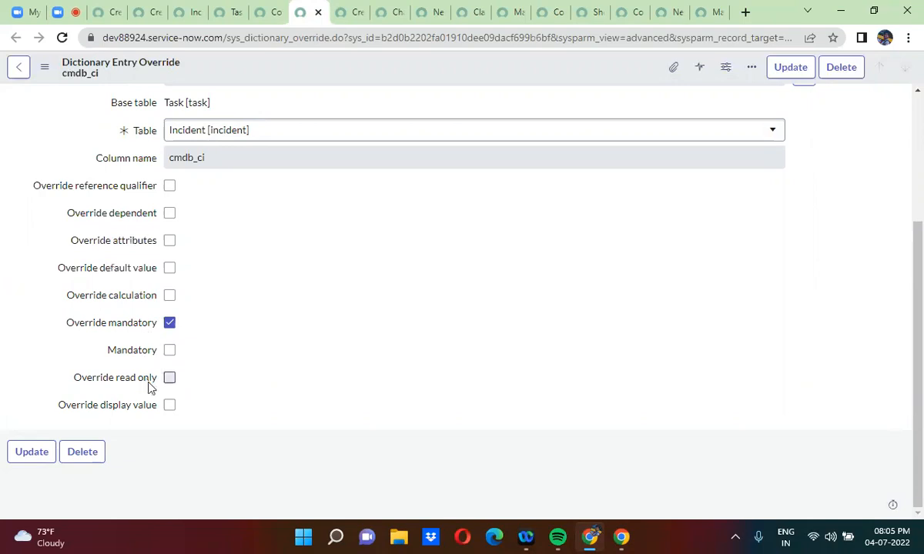
mouse_move(152, 411)
Step: Close the browser tabs with the Change Request, Incident and Task forms, tables and dictionary records, up to the Major Issue form
left_click(348, 10)
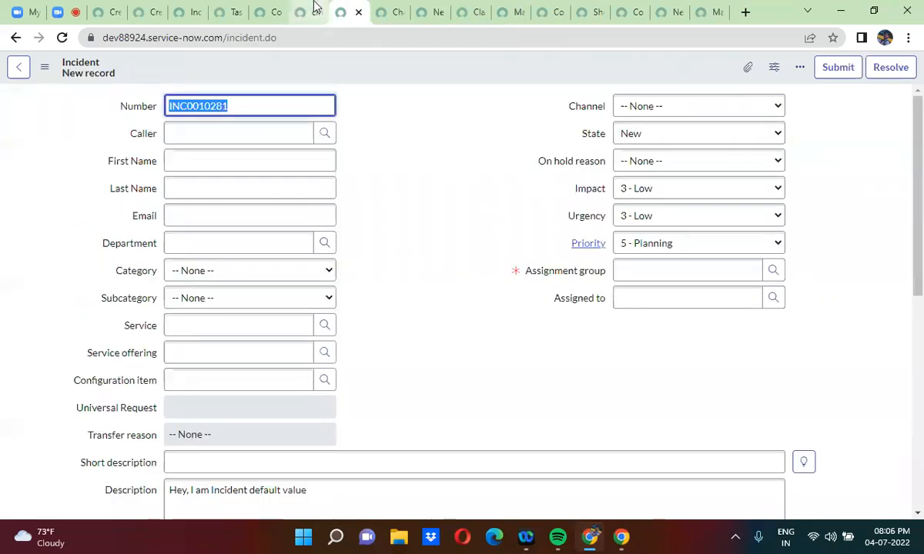
left_click(117, 13)
left_click(116, 13)
left_click(116, 12)
left_click(117, 12)
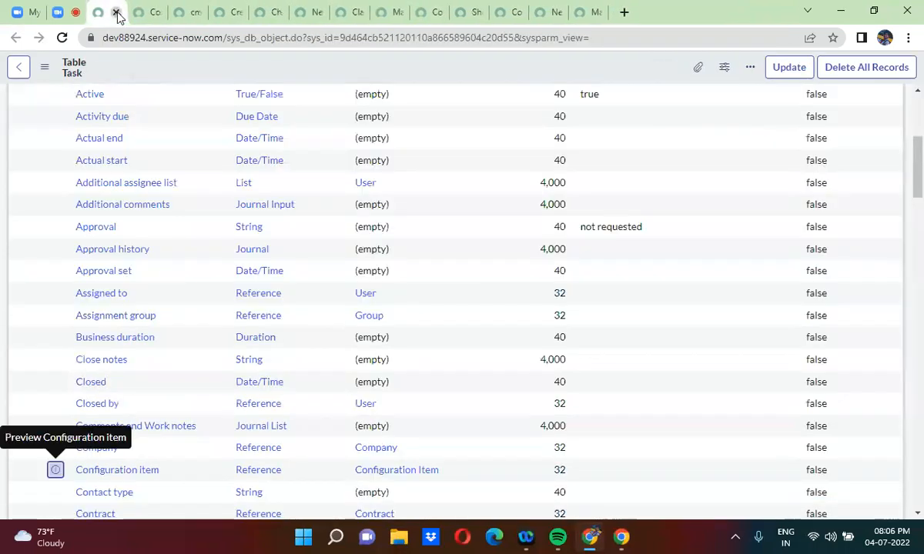
left_click(116, 12)
left_click(116, 13)
left_click(116, 13)
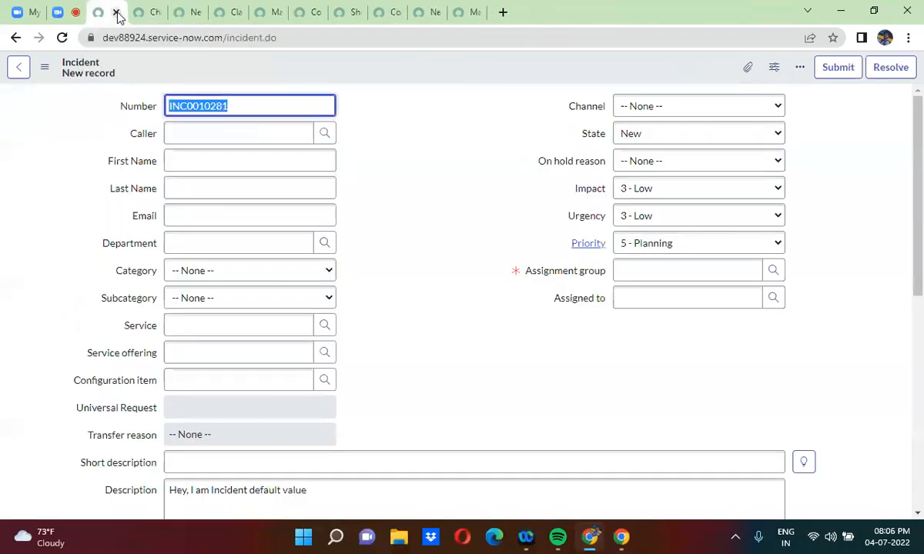
left_click(117, 12)
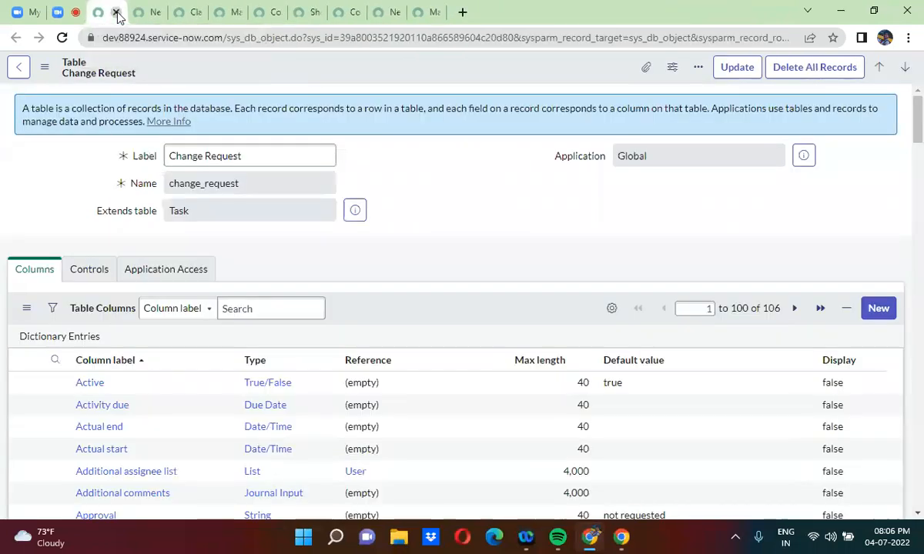
left_click(116, 12)
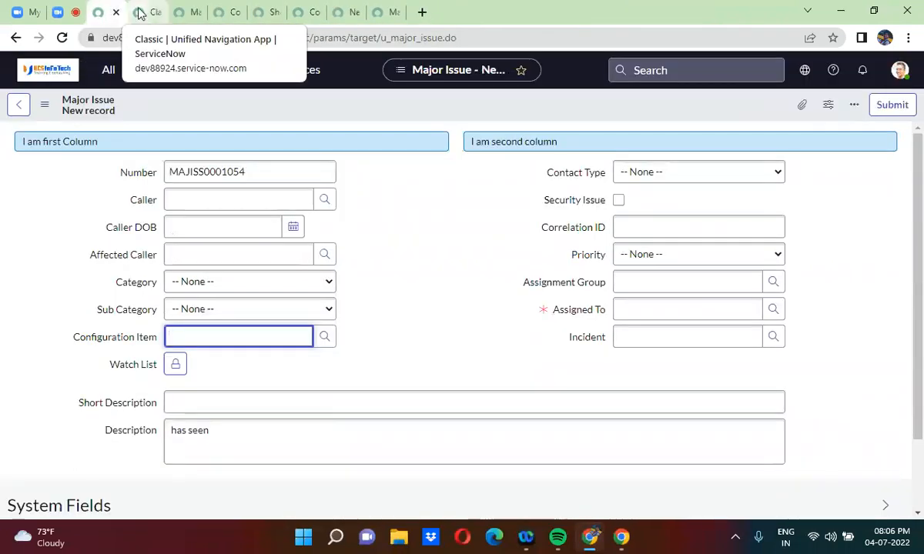
Step: Go to the Major Issue Task table record and show the table's blank form
left_click(139, 12)
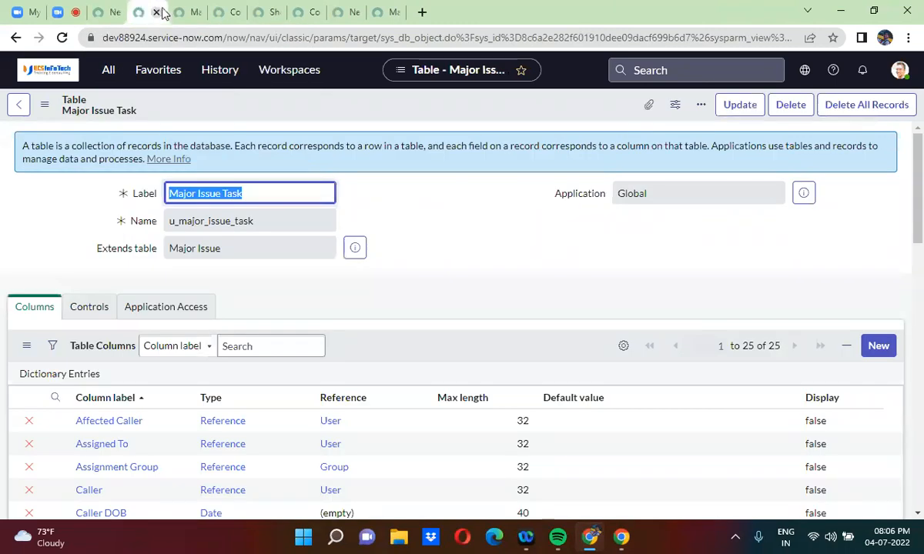
left_click(116, 10)
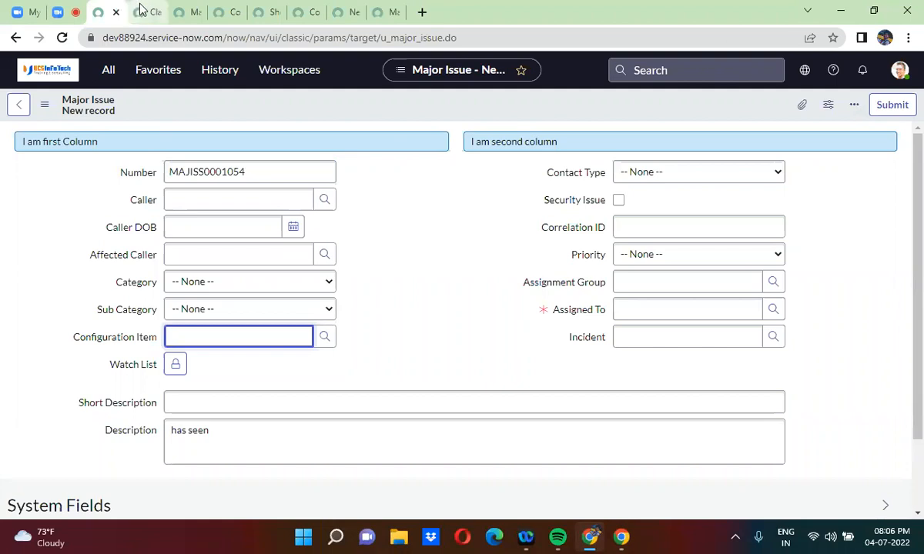
left_click(139, 10)
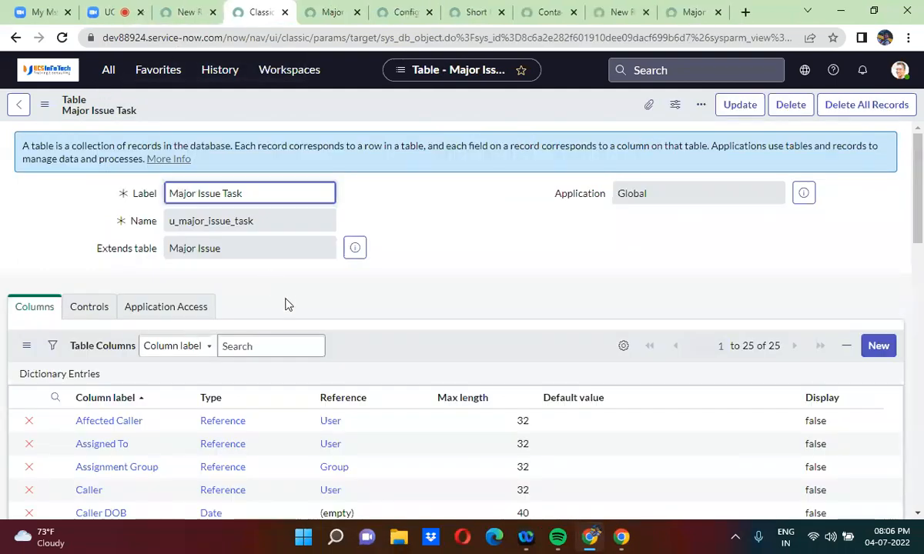
scroll(285, 304, "down", 10)
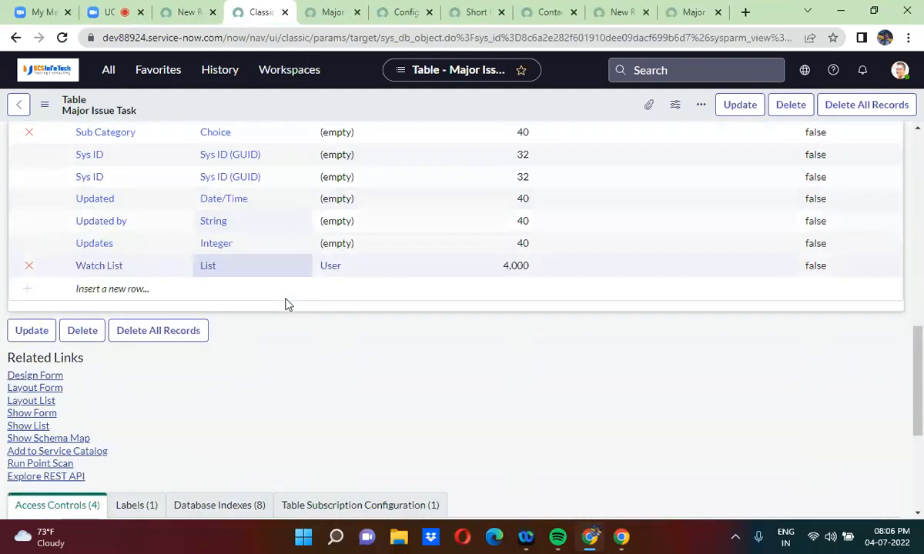
scroll(285, 304, "down", 3)
scroll(285, 304, "up", 1)
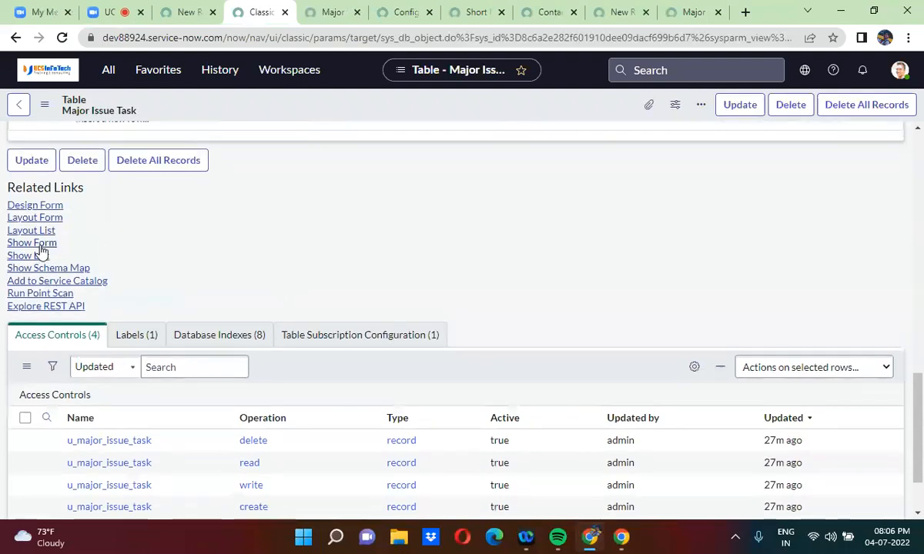
left_click(40, 247)
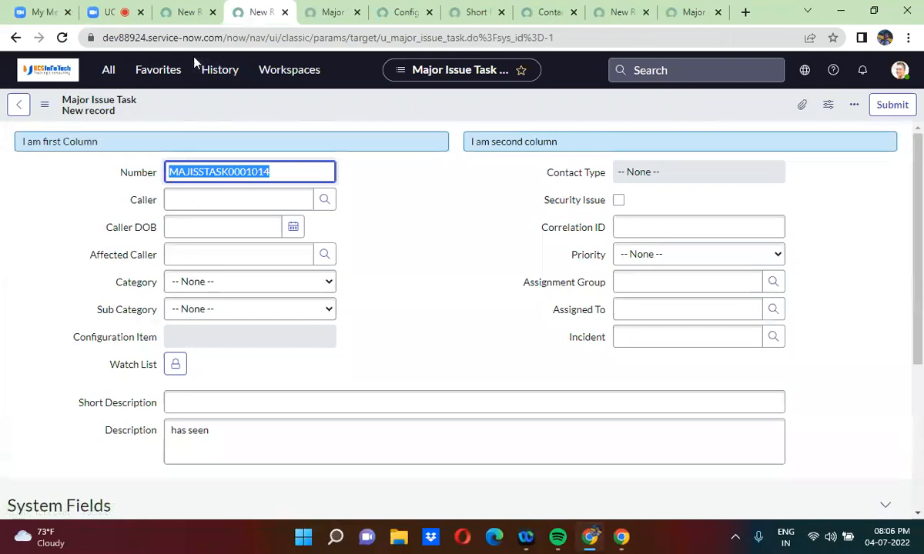
Step: Compare the blank Major Issue and Major Issue Task forms, and view the users offered for Caller on Major Issue
left_click(185, 13)
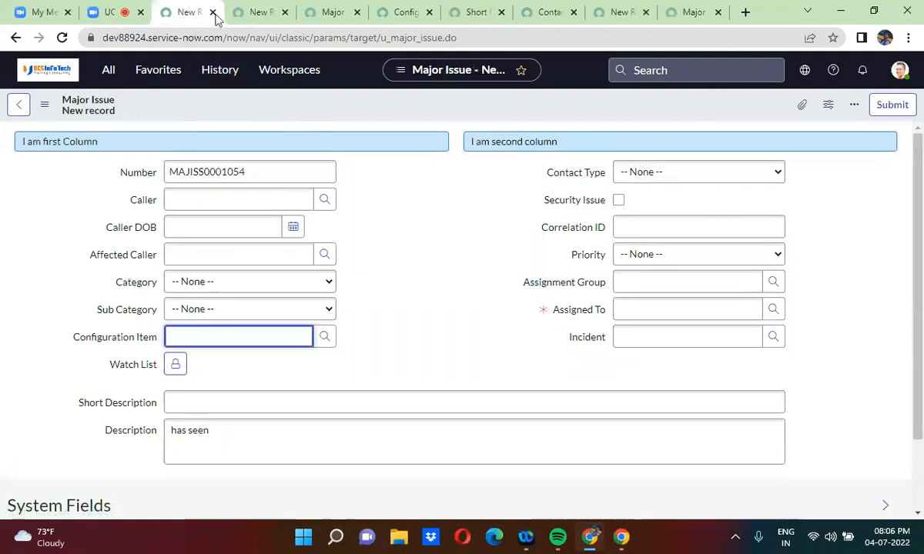
left_click(257, 14)
left_click(244, 104)
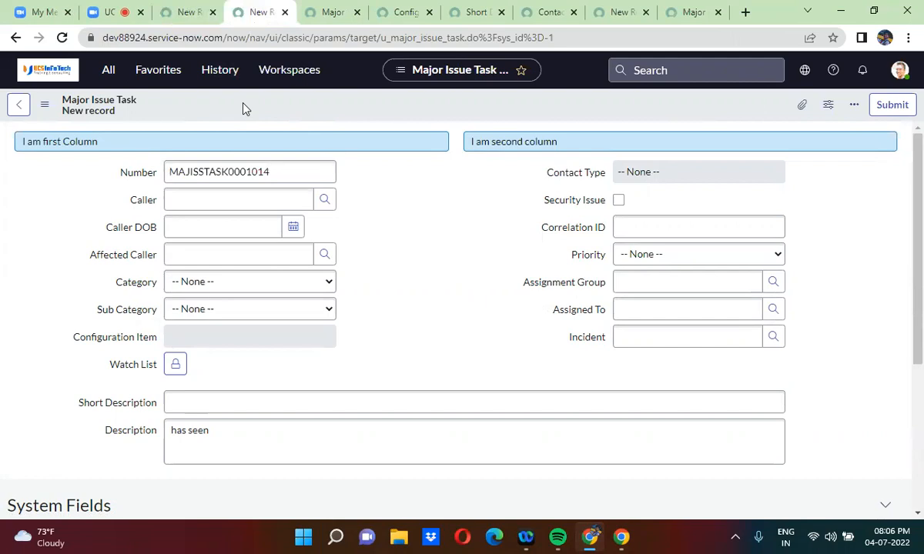
left_click(189, 12)
left_click(325, 200)
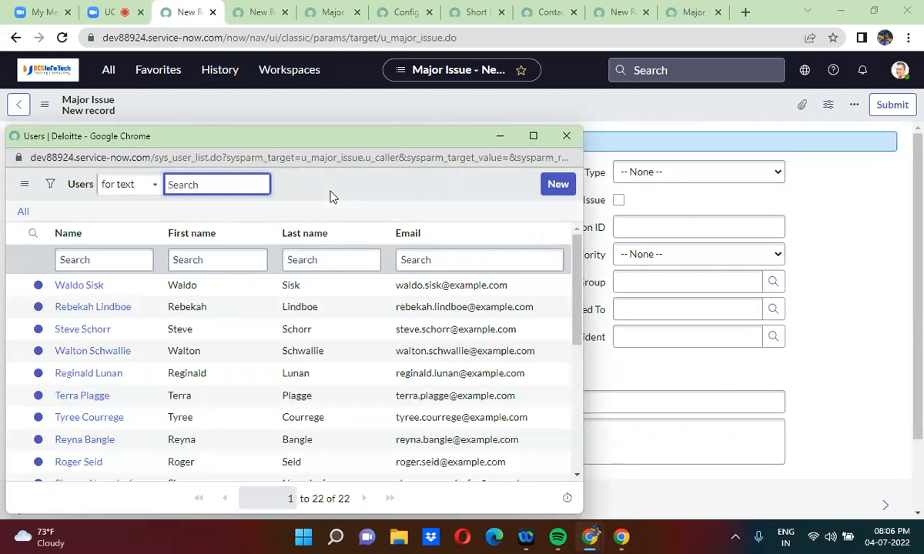
left_click(566, 136)
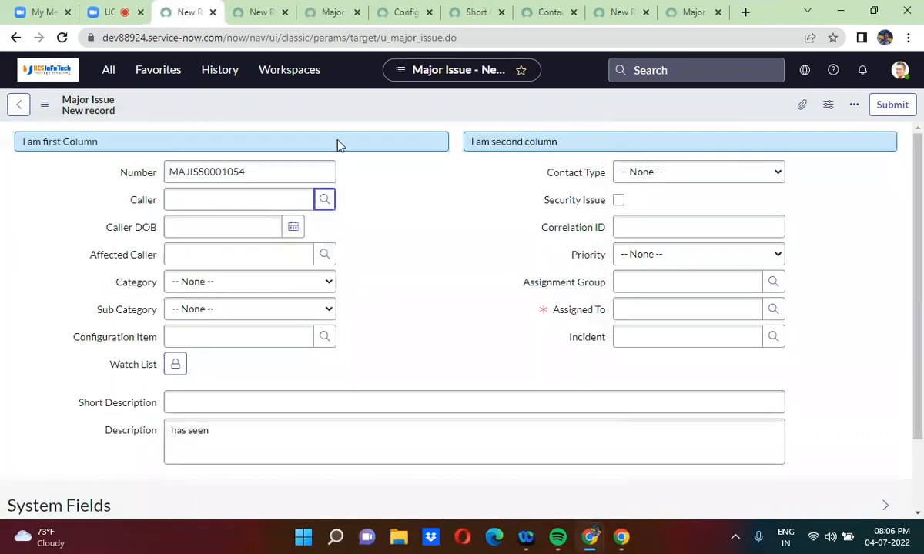
left_click(145, 205)
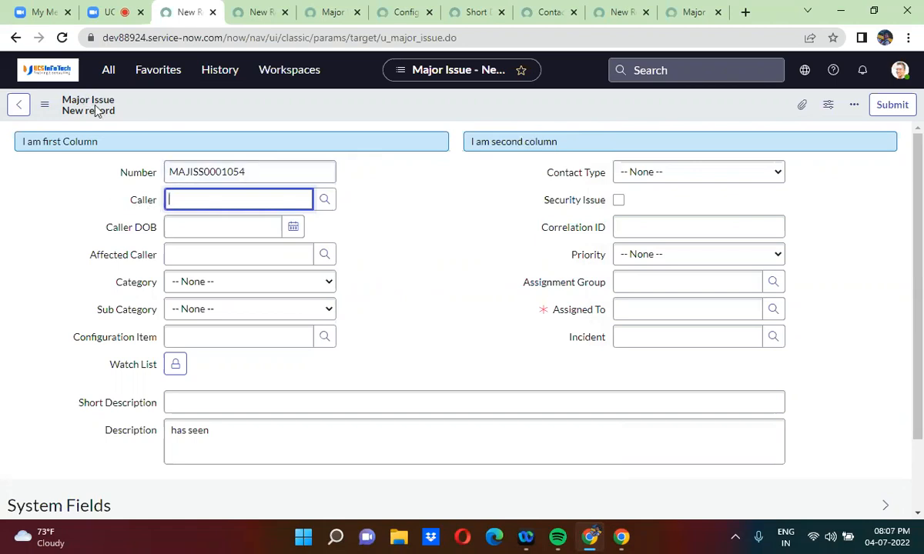
left_click(245, 16)
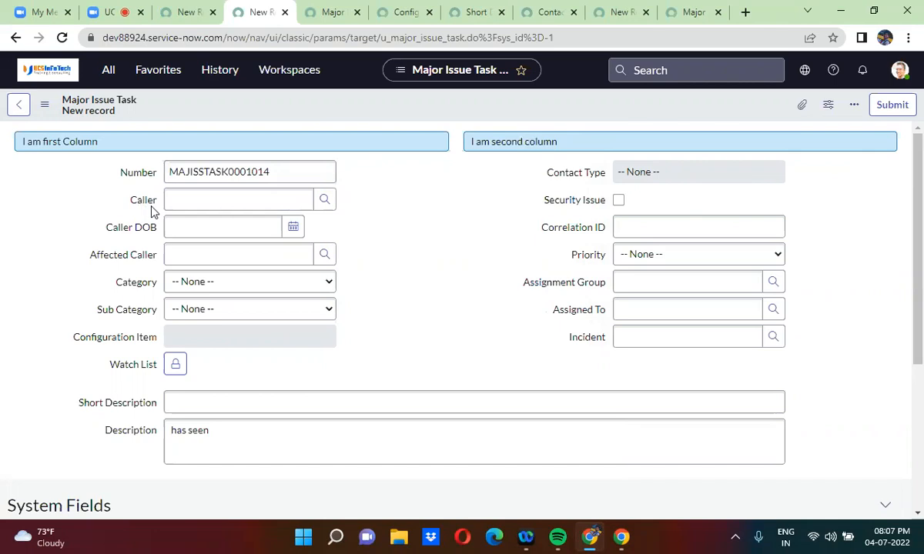
Step: Open the Caller dictionary entry from the Major Issue table's columns in a separate browser tab and view it
left_click(334, 12)
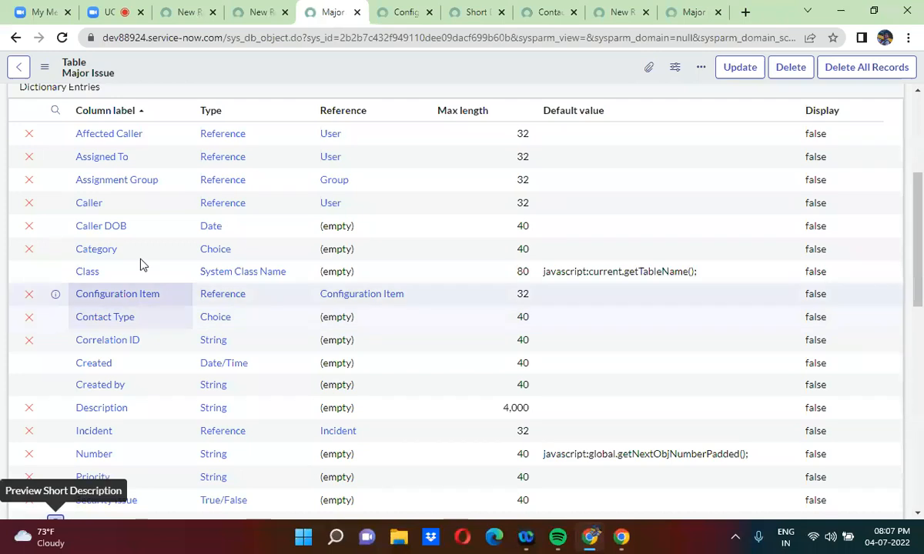
right_click(55, 204)
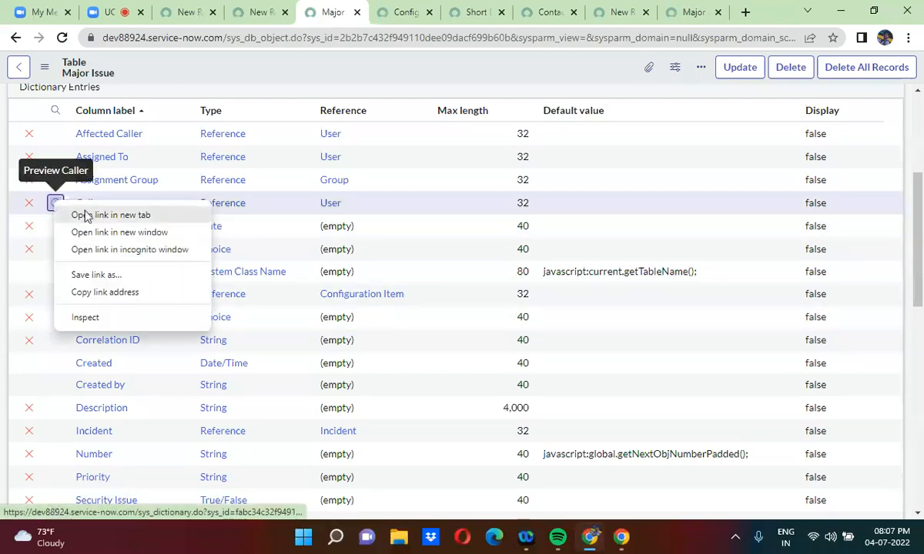
left_click(87, 213)
left_click(165, 12)
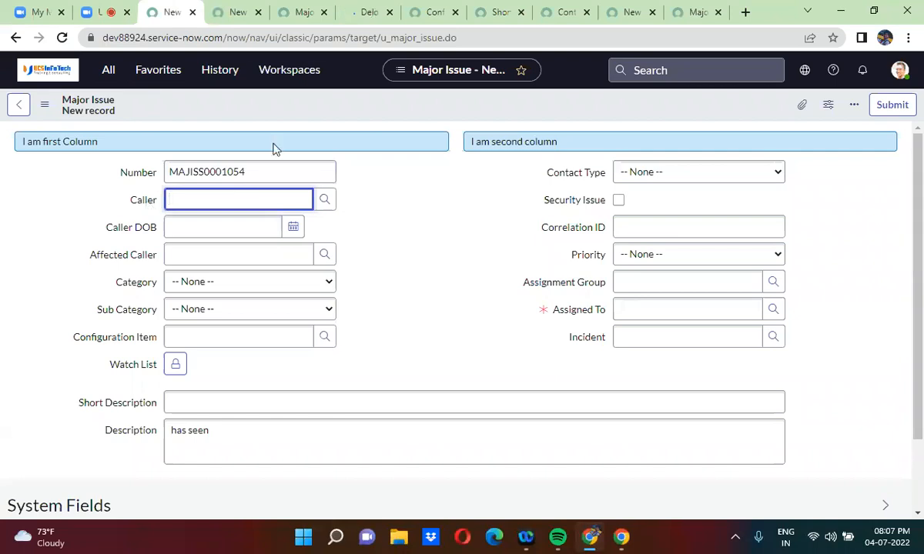
left_click(362, 8)
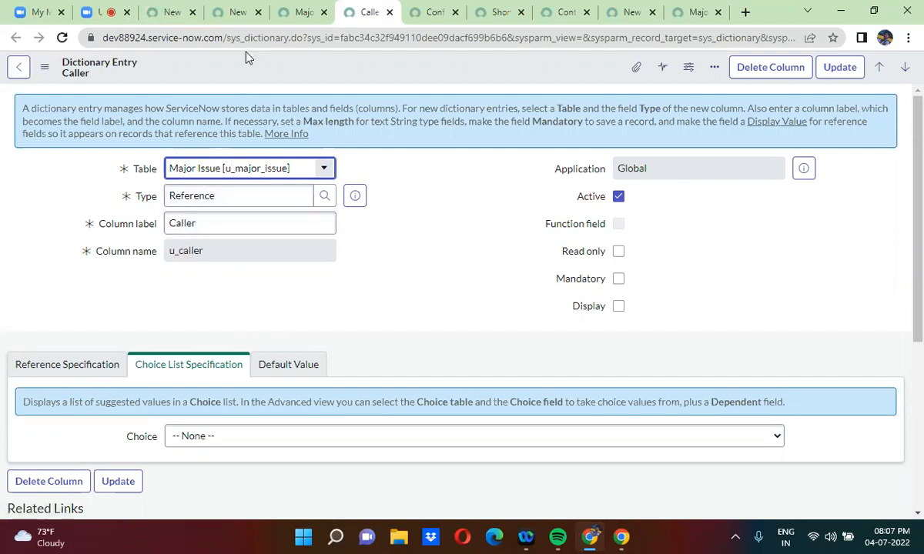
Step: Remove the Department condition from the reference qualifier of Major Issue's Caller field and save the dictionary entry
left_click(231, 12)
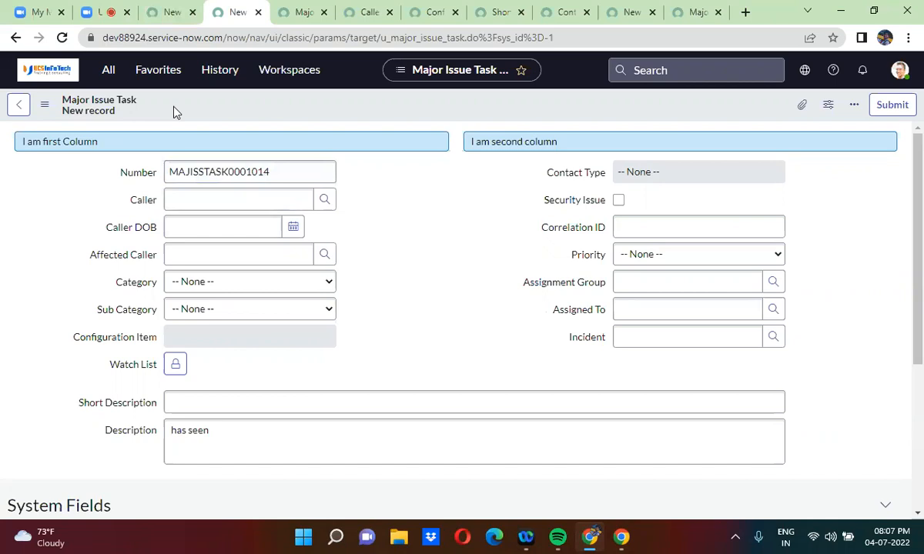
left_click(306, 13)
left_click(374, 12)
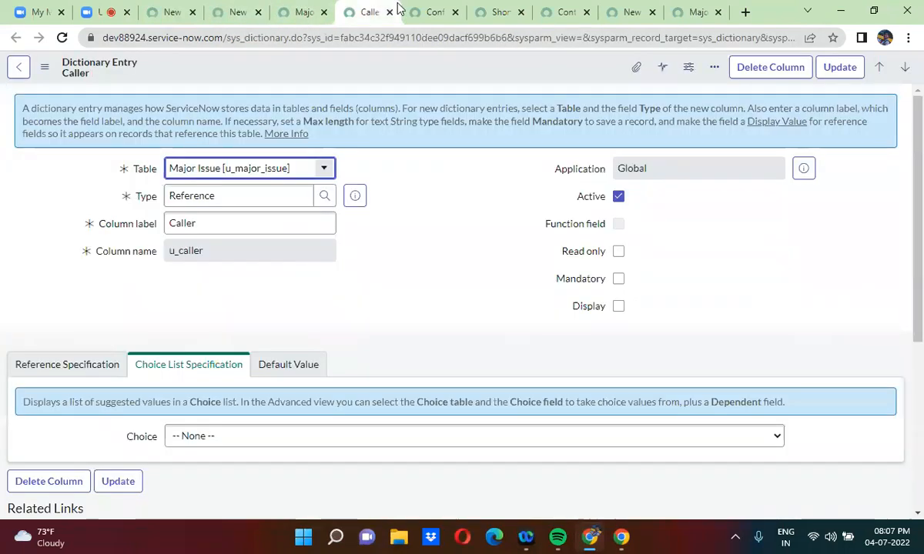
left_click(101, 362)
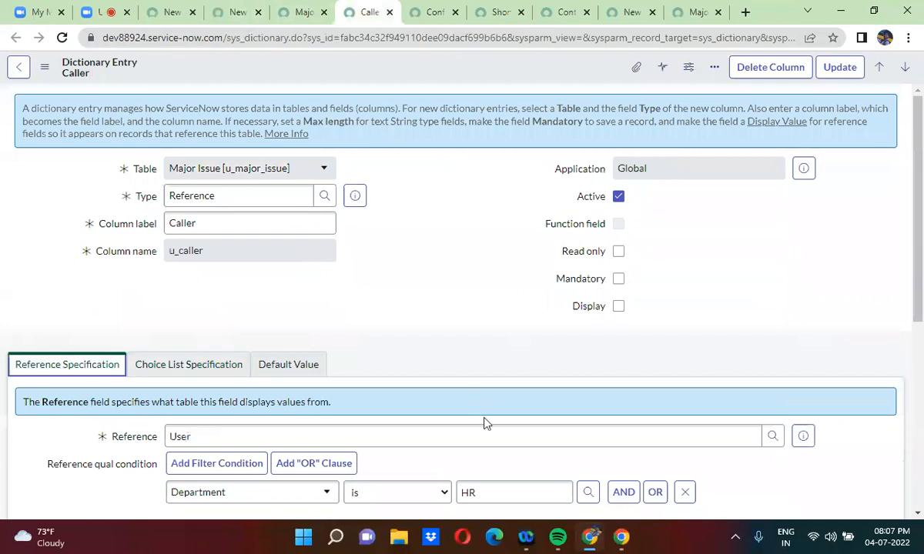
left_click(685, 492)
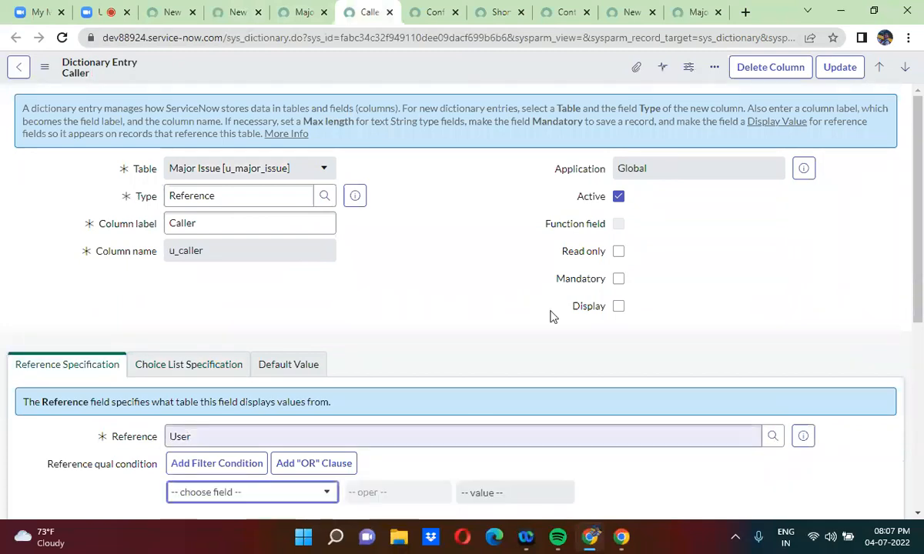
right_click(383, 68)
left_click(409, 78)
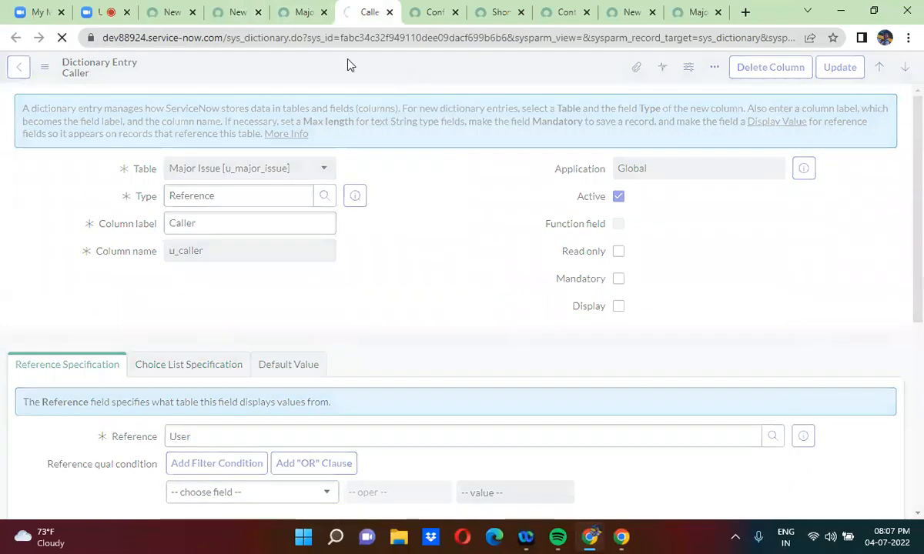
Step: Reload the blank Major Issue and Major Issue Task forms
left_click(151, 10)
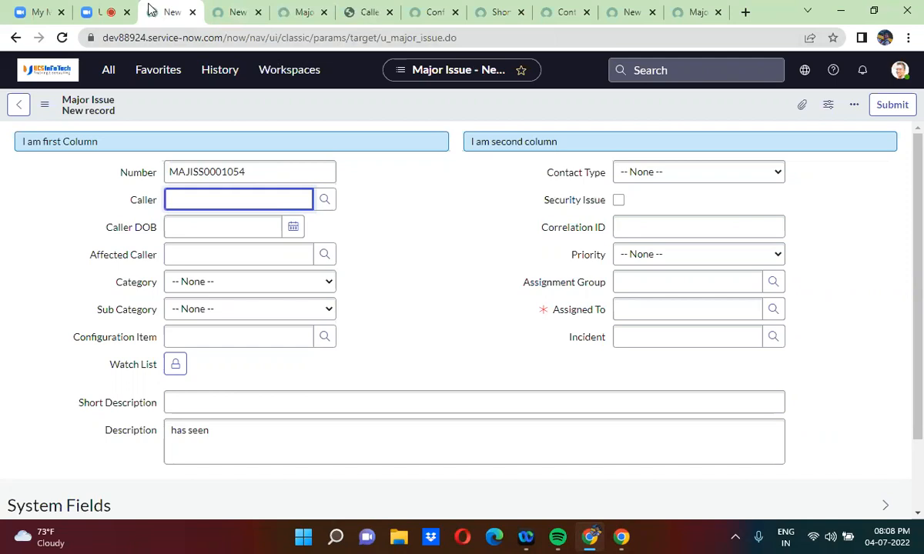
left_click(236, 11)
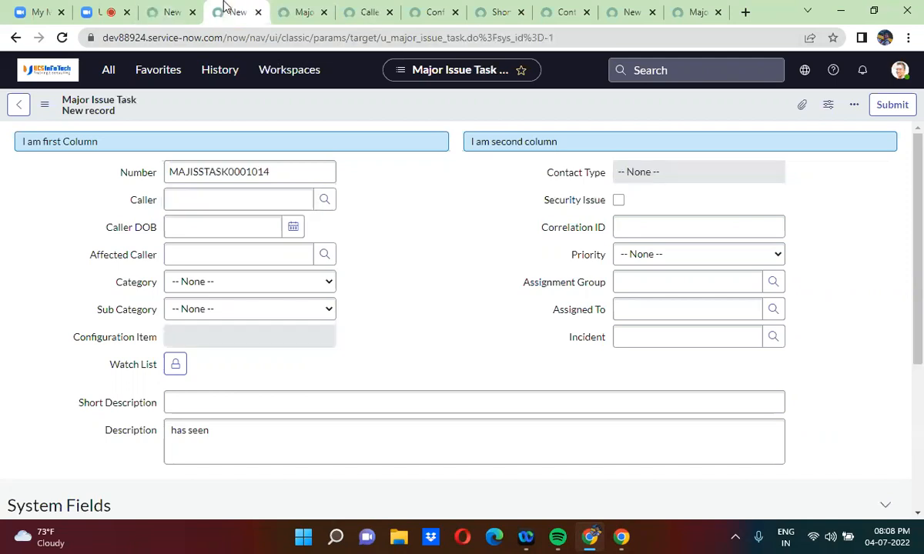
left_click(63, 38)
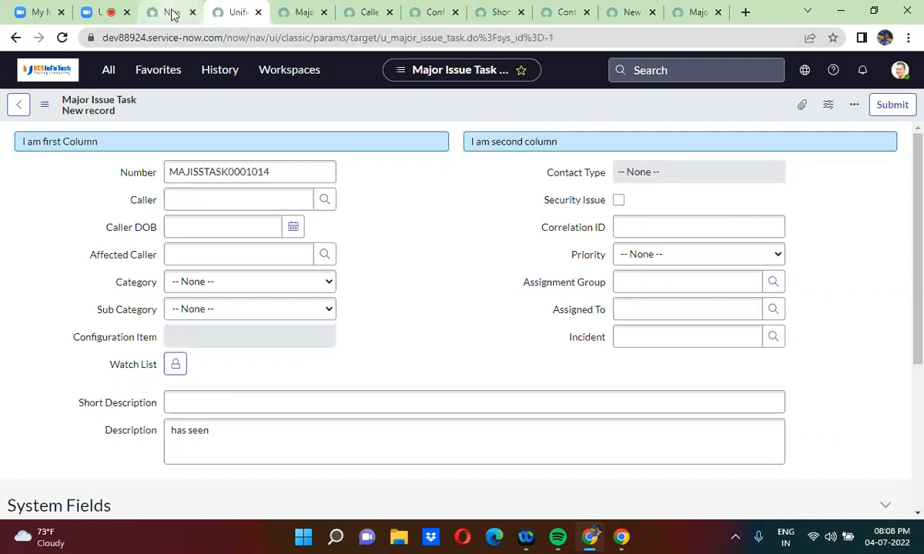
left_click(62, 40)
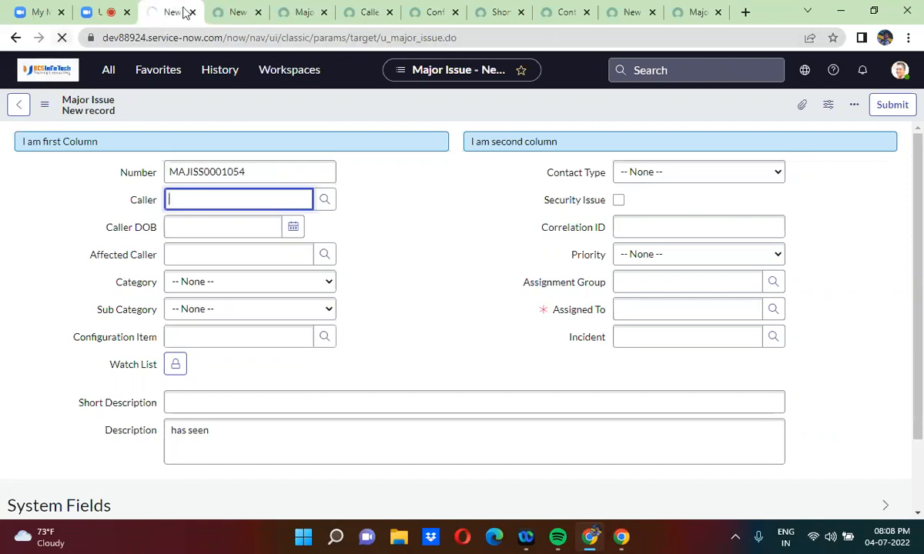
Step: Compare the user lists offered by the Caller lookup on the Major Issue Task form and the Major Issue form
left_click(218, 7)
left_click(320, 200)
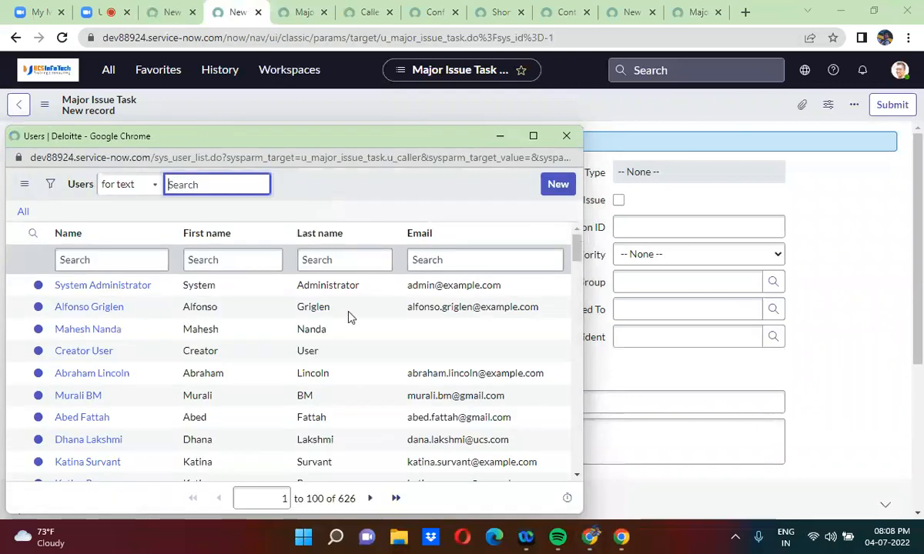
double_click(351, 498)
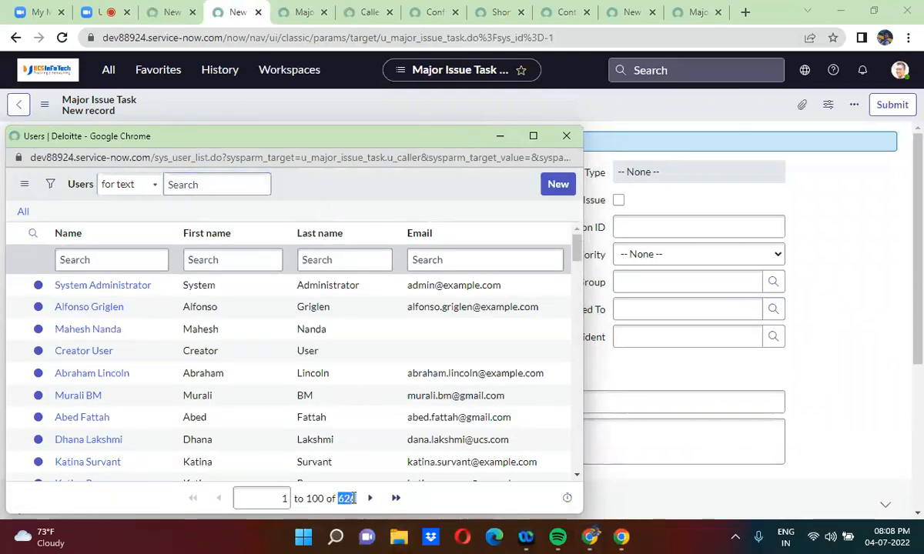
left_click(573, 143)
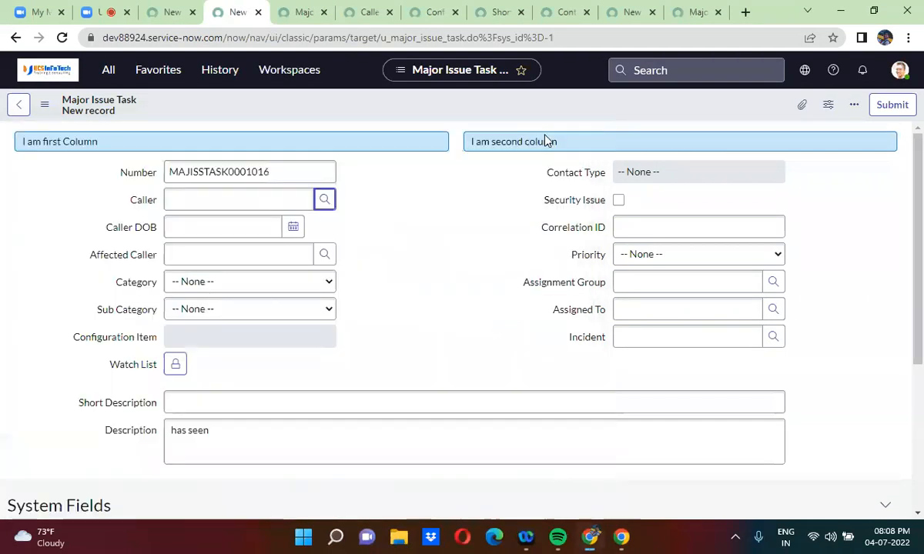
left_click(168, 9)
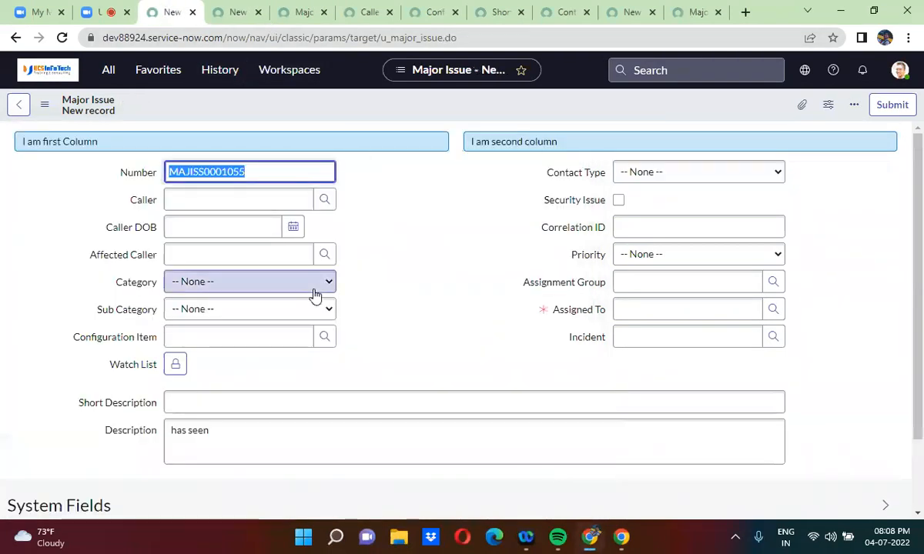
left_click(324, 200)
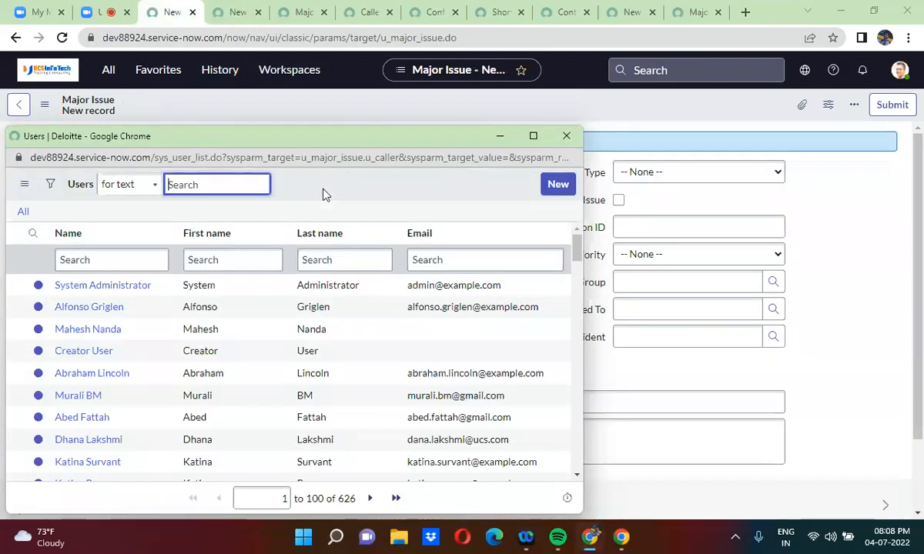
left_click(566, 137)
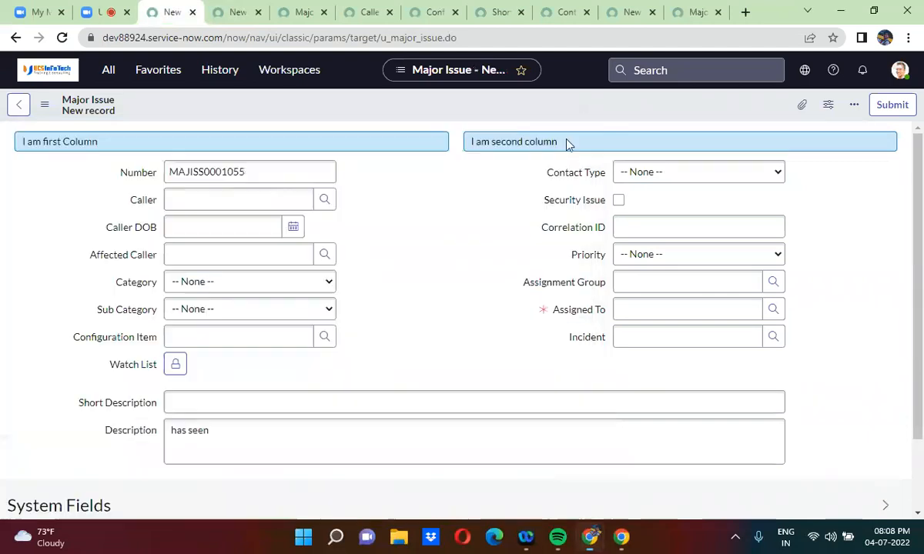
Step: Add the condition Department is HR to the reference qualifier of Major Issue's Caller field and save the dictionary entry
left_click(370, 13)
scroll(389, 289, "down", 1)
scroll(389, 289, "down", 2)
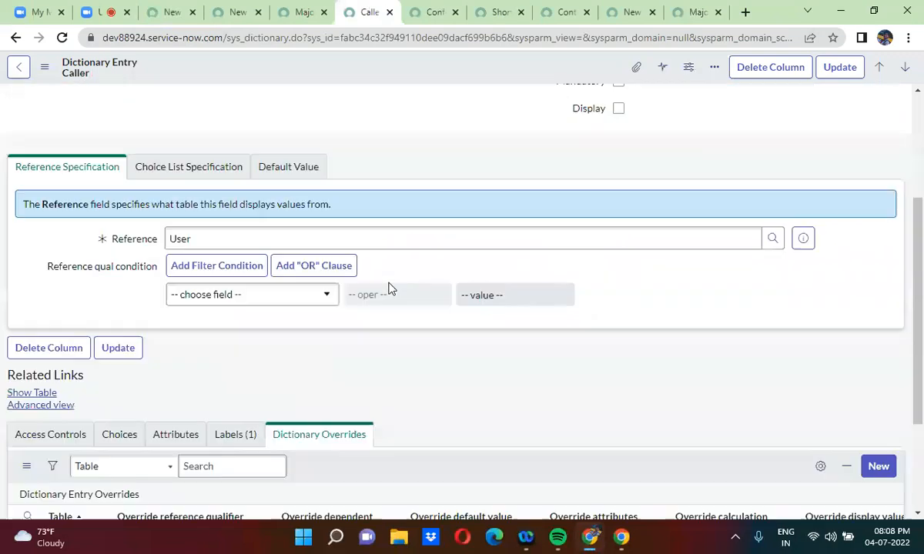
left_click(256, 292)
type("depart")
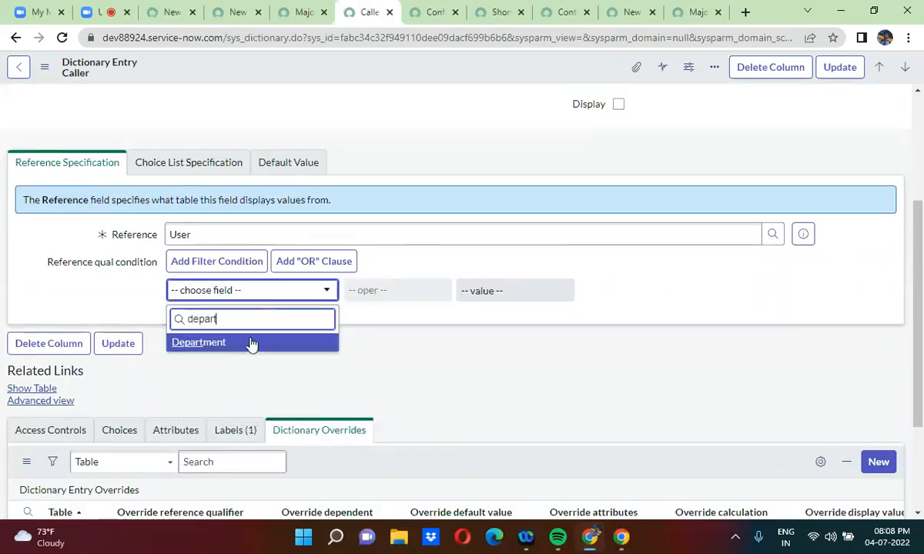
left_click(251, 343)
left_click(470, 288)
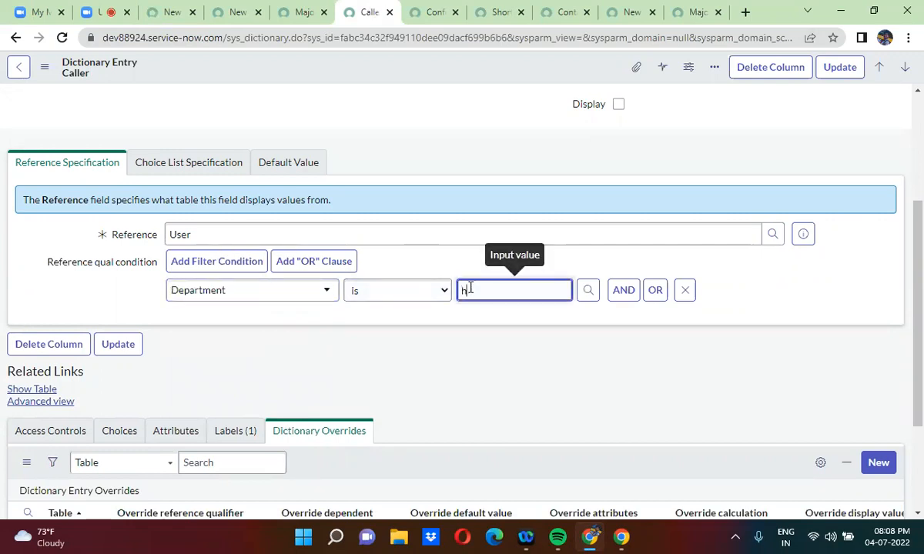
type("hr")
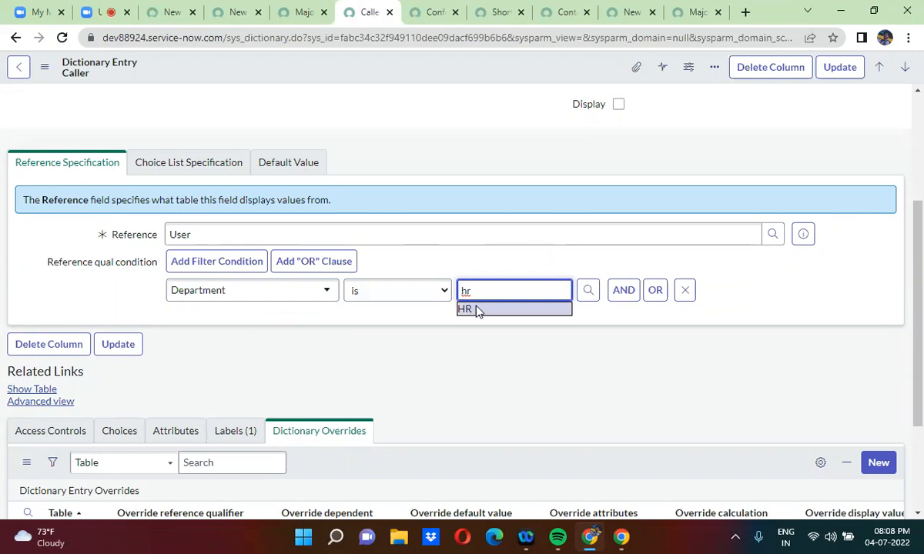
left_click(471, 312)
right_click(400, 70)
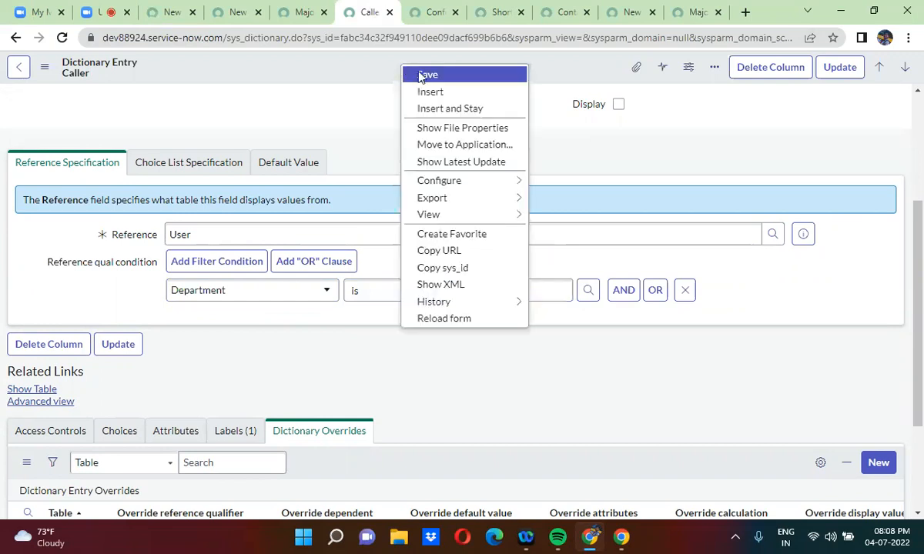
left_click(428, 75)
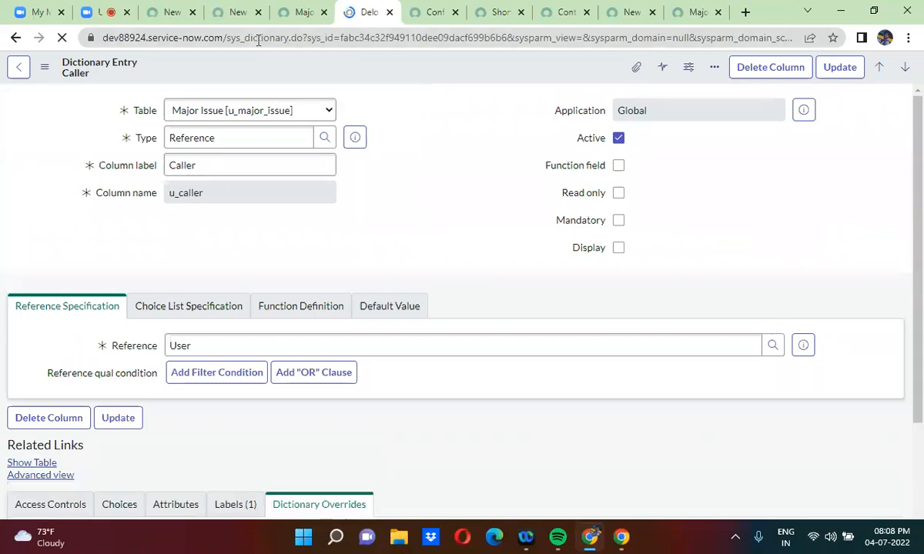
Step: Reload the blank Major Issue Task form and check its Caller lookup
left_click(235, 12)
left_click(62, 38)
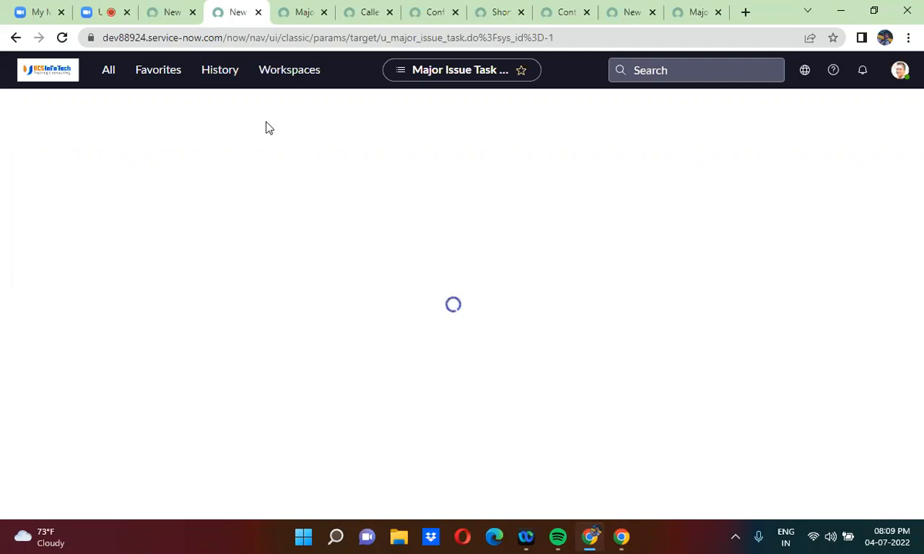
left_click(62, 38)
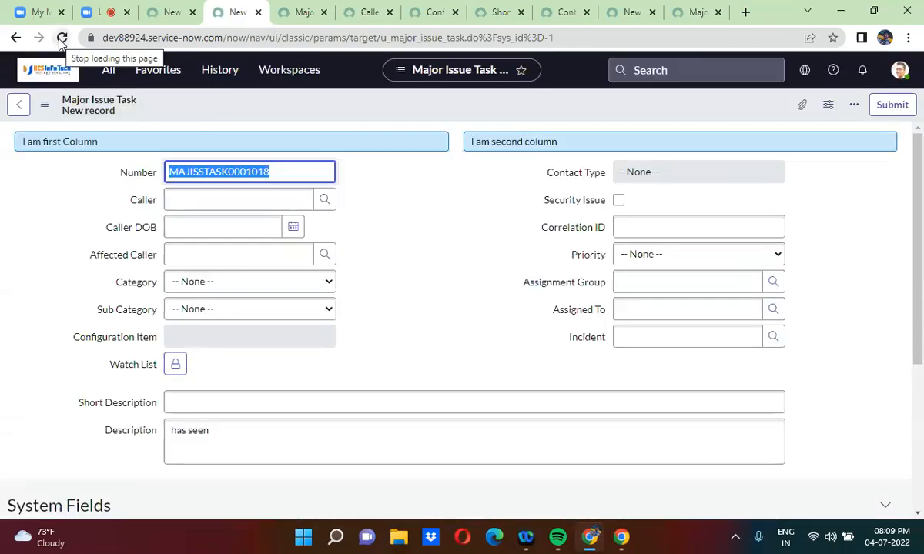
left_click(323, 204)
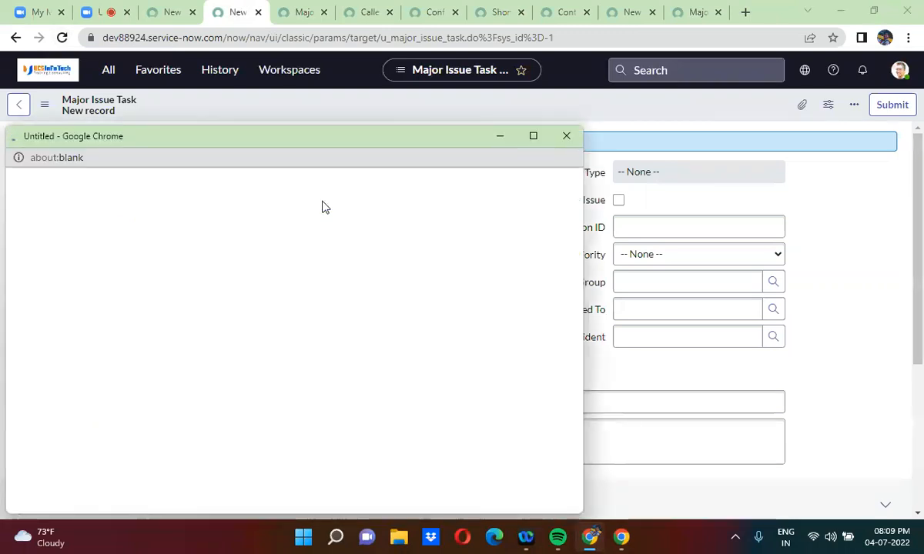
left_click(566, 136)
Step: Examine the user list offered by the Caller lookup on the Major Issue form
left_click(165, 11)
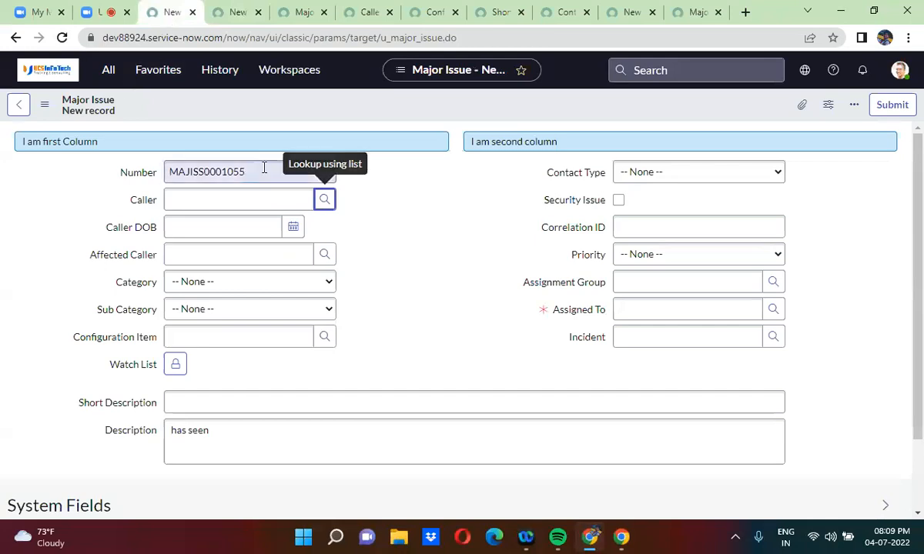
left_click(324, 200)
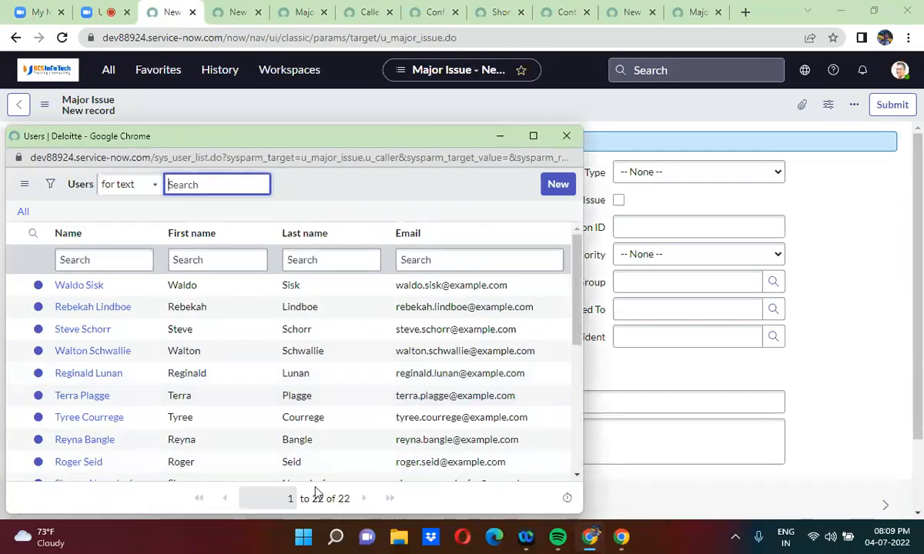
left_click(567, 136)
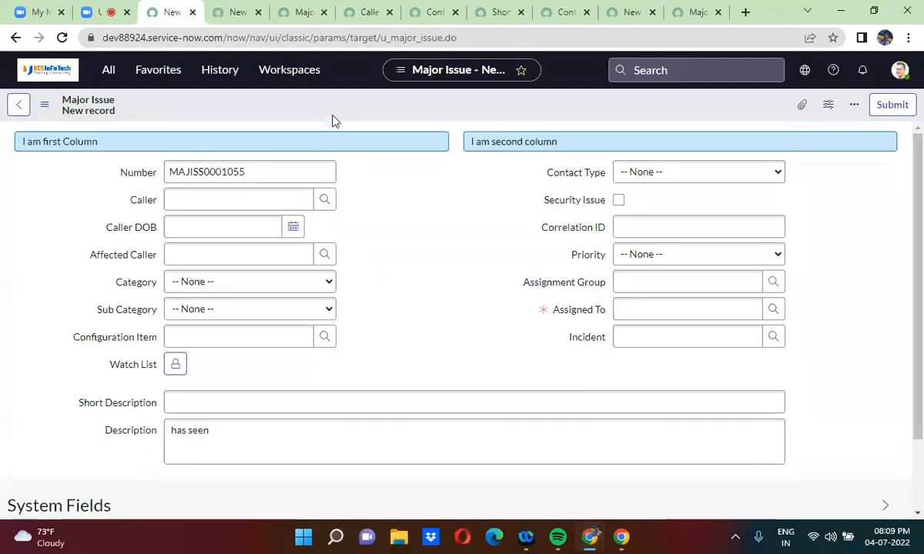
left_click(279, 203)
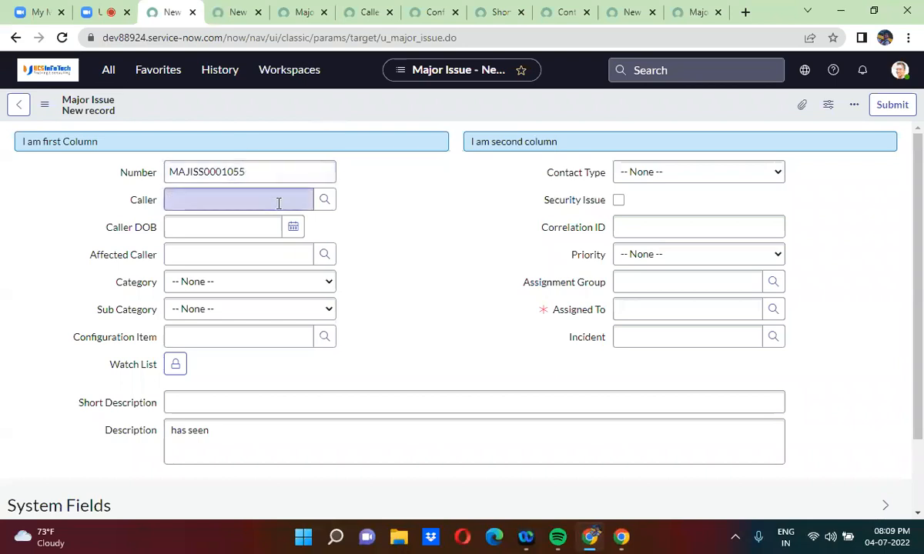
left_click(288, 197)
left_click(324, 199)
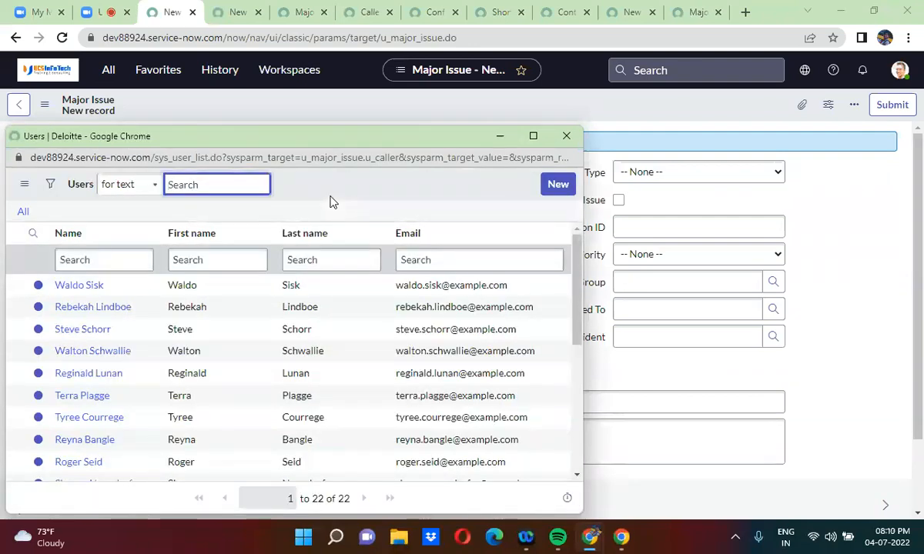
left_click(330, 197)
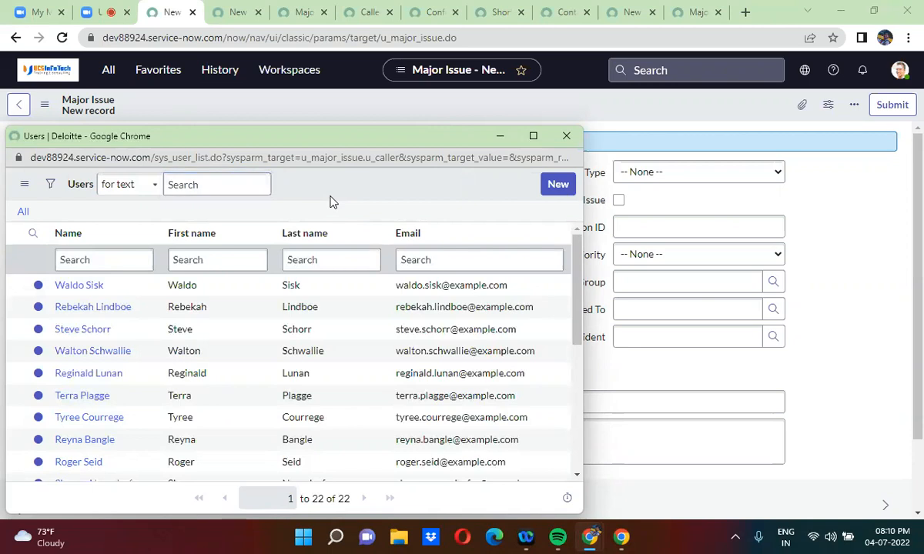
left_click(566, 136)
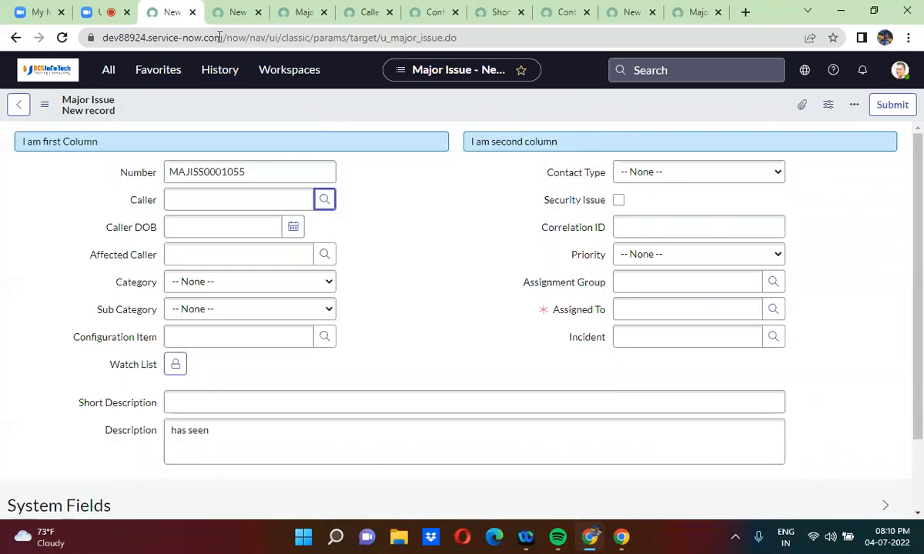
Step: Examine the user list offered by the Caller lookup on the Major Issue Task form
left_click(227, 15)
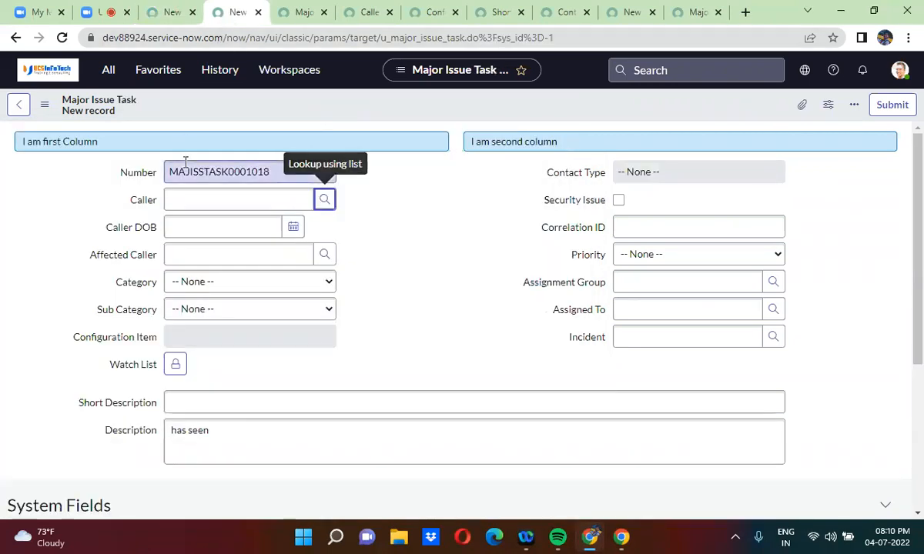
left_click(324, 199)
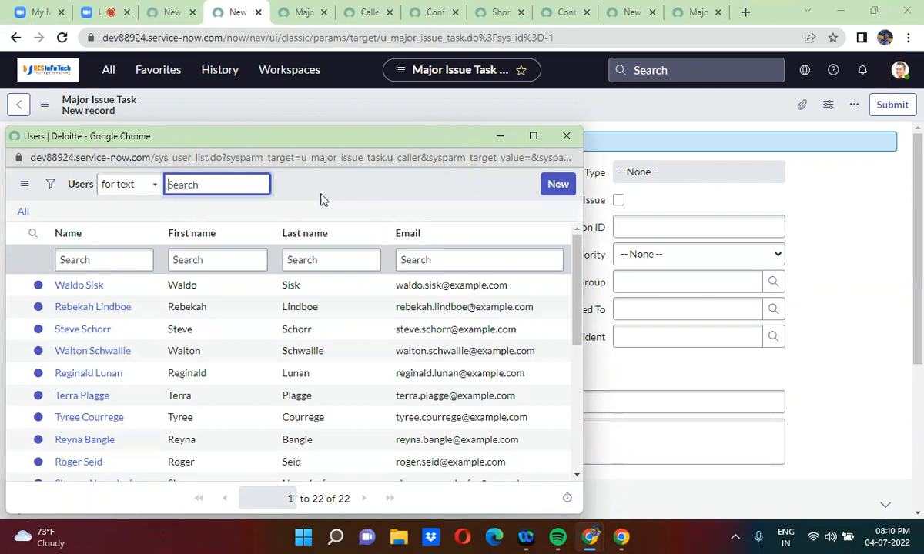
left_click(567, 136)
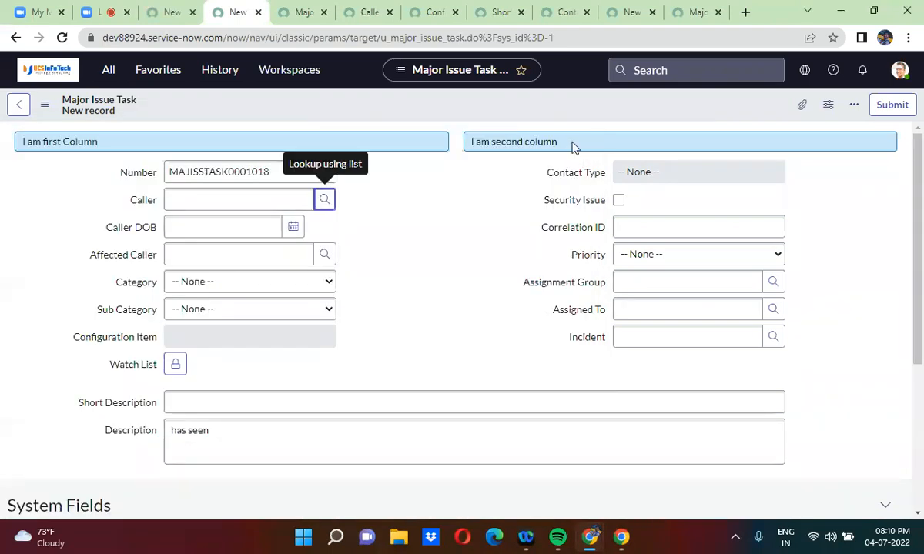
Step: Review the Caller dictionary entry's reference qualifier and overrides list, and recheck the Caller lookup on the Major Issue form
left_click(369, 13)
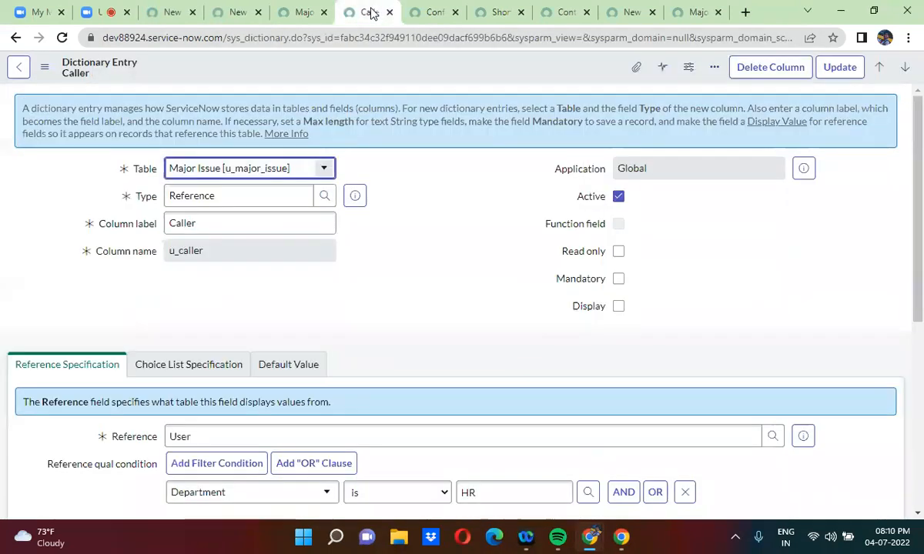
scroll(388, 313, "down", 1)
scroll(388, 314, "down", 3)
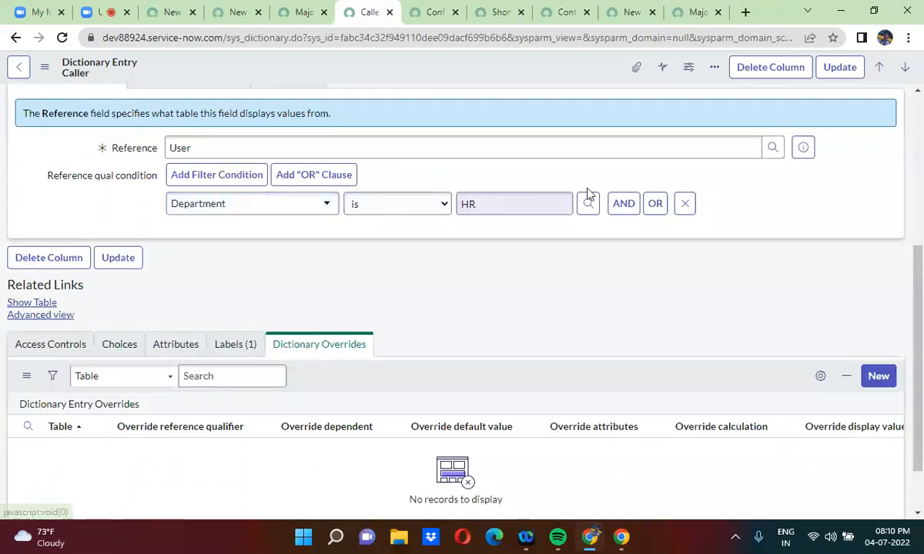
left_click(154, 23)
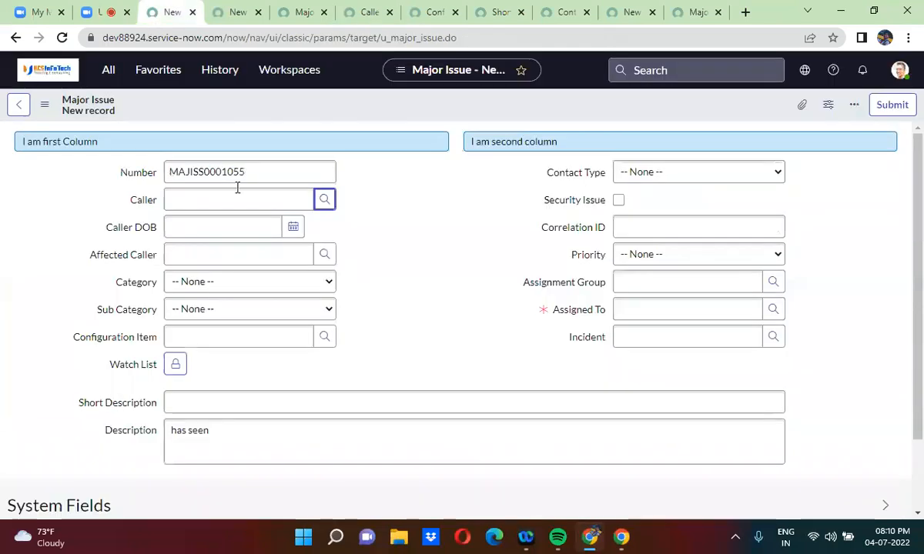
left_click(324, 201)
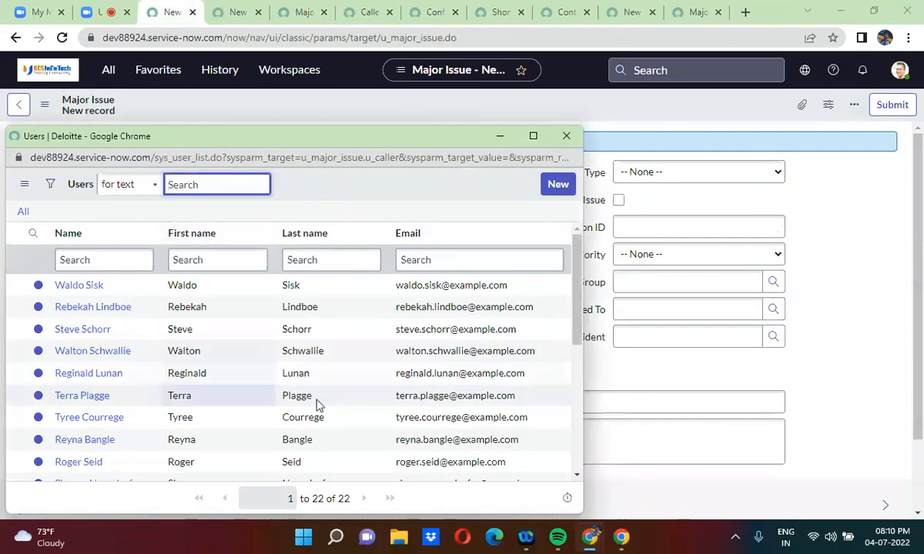
left_click(566, 137)
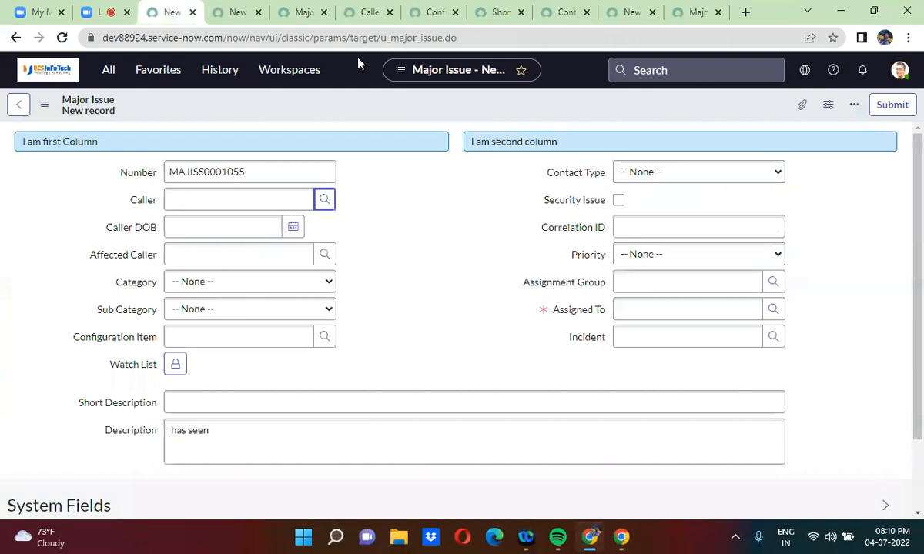
Step: Create a dictionary override of Caller for Major Issue Task, enable Override reference qualifier and begin the qualifier with "department="
left_click(369, 11)
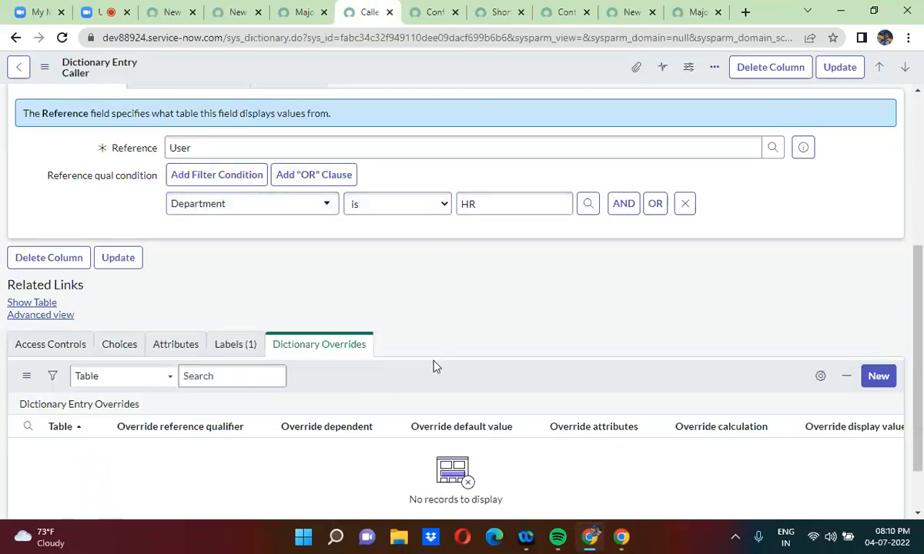
scroll(433, 367, "down", 1)
left_click(880, 307)
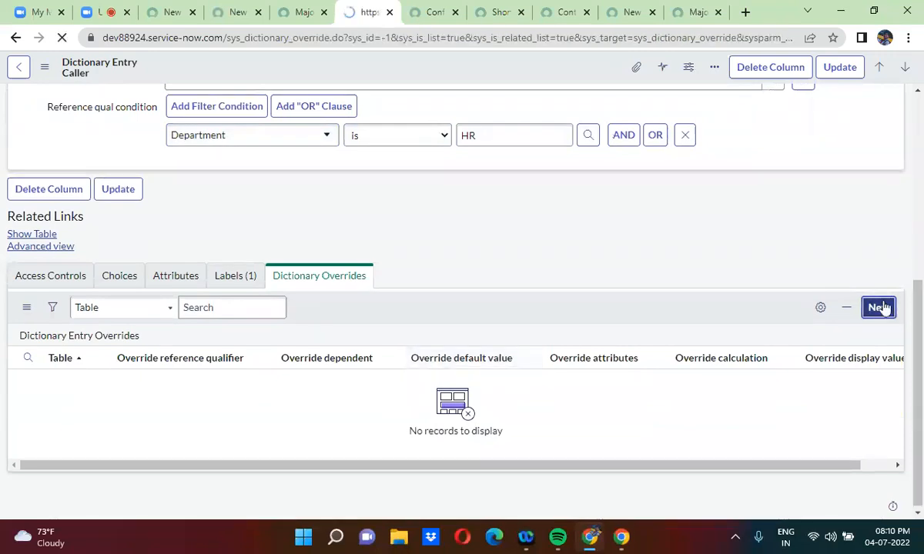
scroll(361, 220, "down", 2)
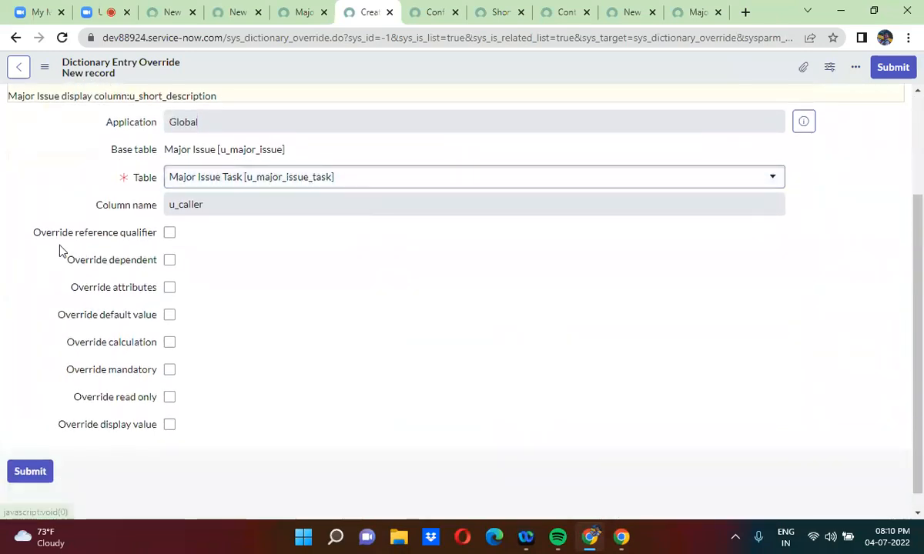
left_click(170, 233)
left_click(183, 260)
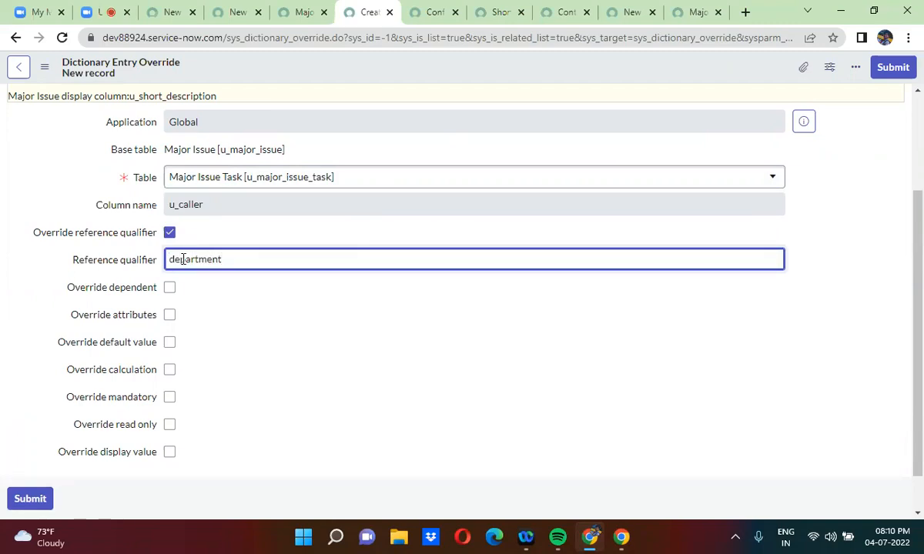
Step: Open the cmn_department list in a separate browser tab and copy the sys_id of the Customer Support department
left_click(171, 13)
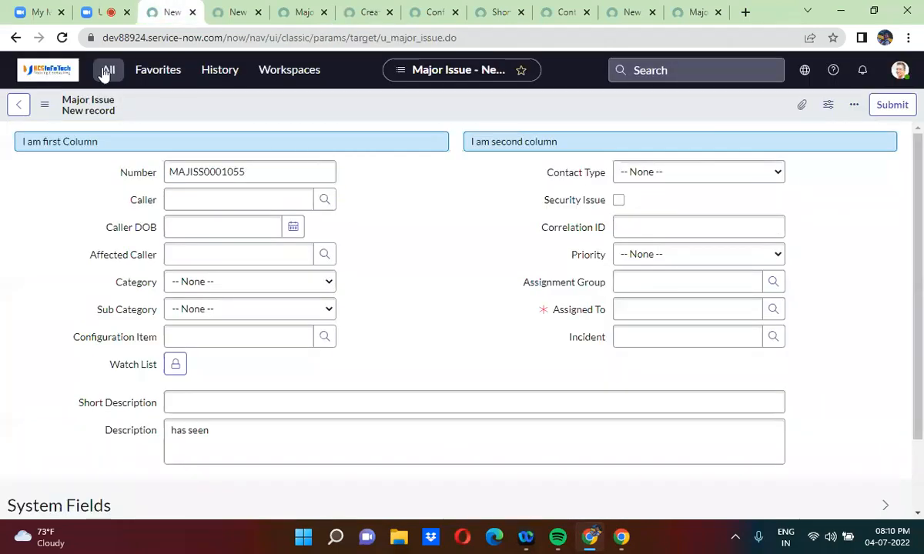
left_click(107, 71)
type("cmn")
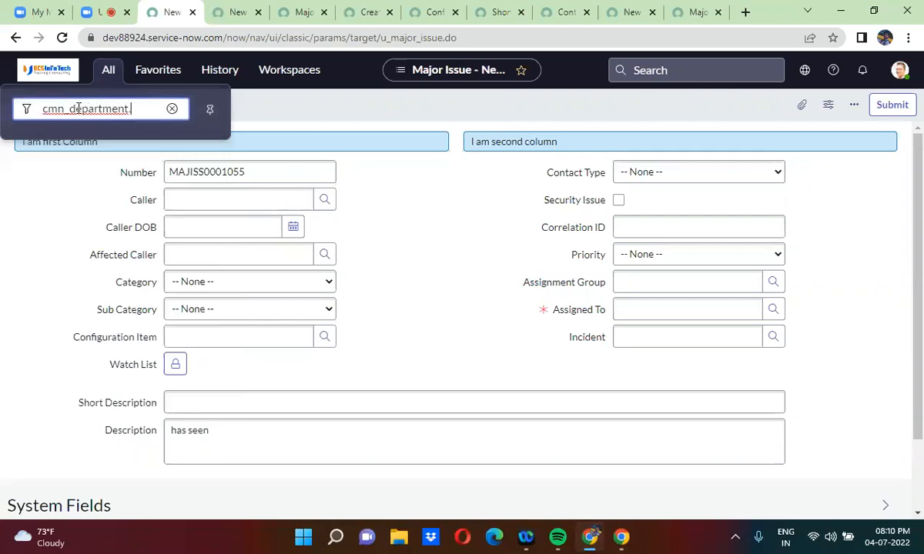
type("_department.LIST")
key("Return")
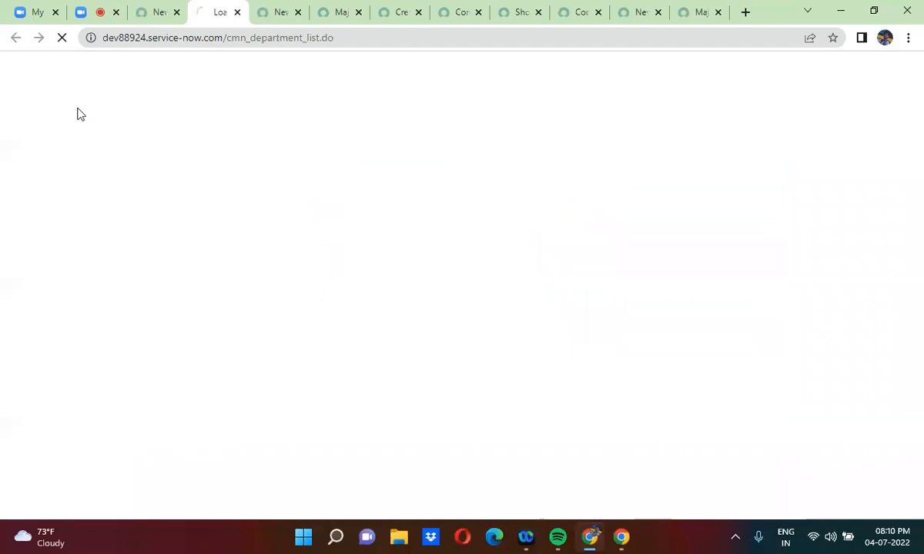
right_click(118, 177)
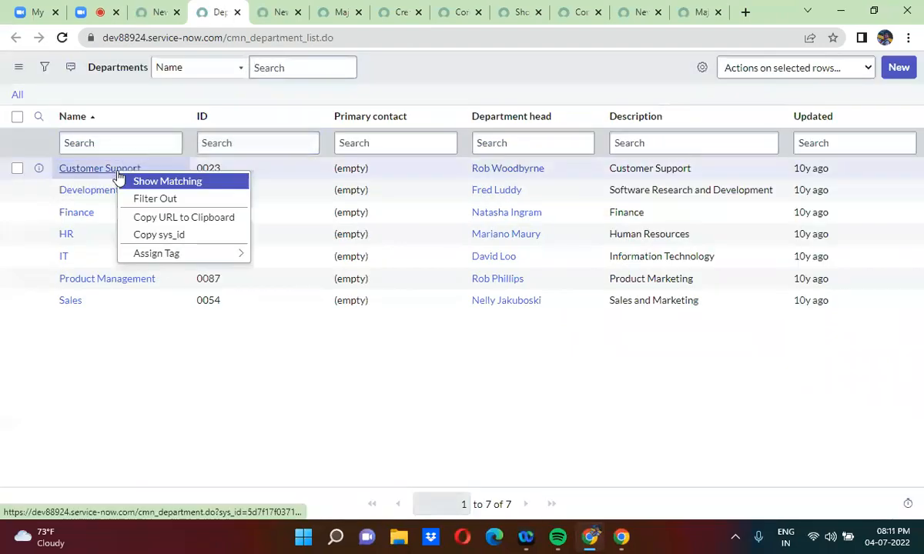
left_click(181, 236)
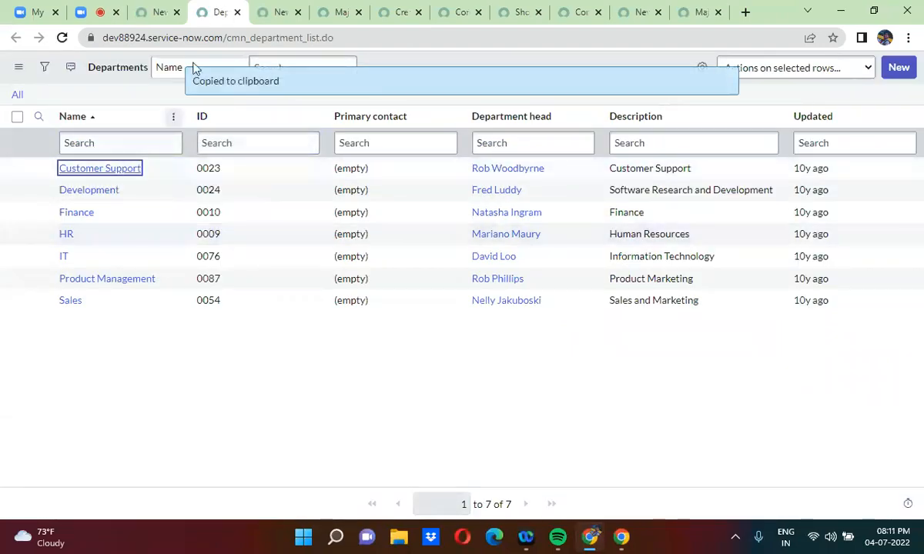
Step: Complete the override's reference qualifier with the copied Customer Support sys_id after "department=" and submit the record
left_click(400, 11)
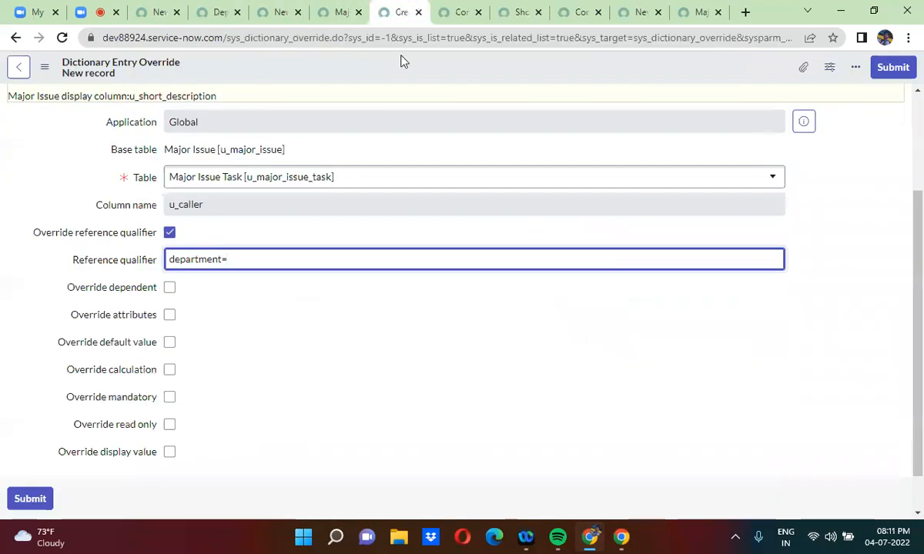
key("ctrl+v")
left_click(893, 68)
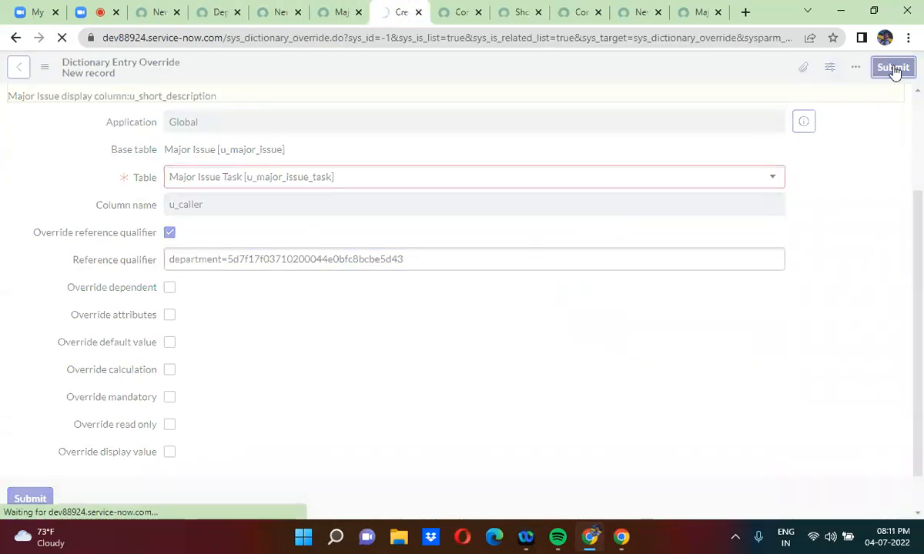
Step: Reload the new Major Issue form and check which users its Caller lookup offers
left_click(152, 11)
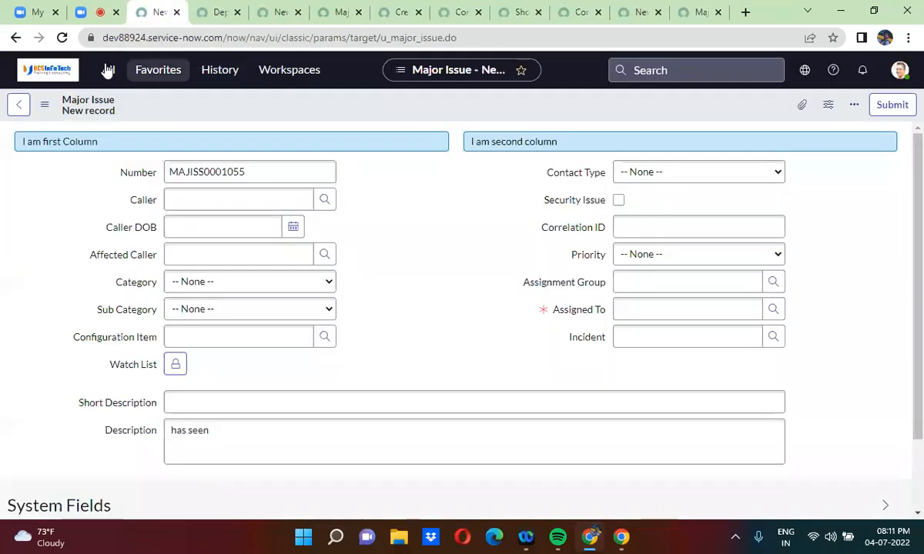
left_click(62, 37)
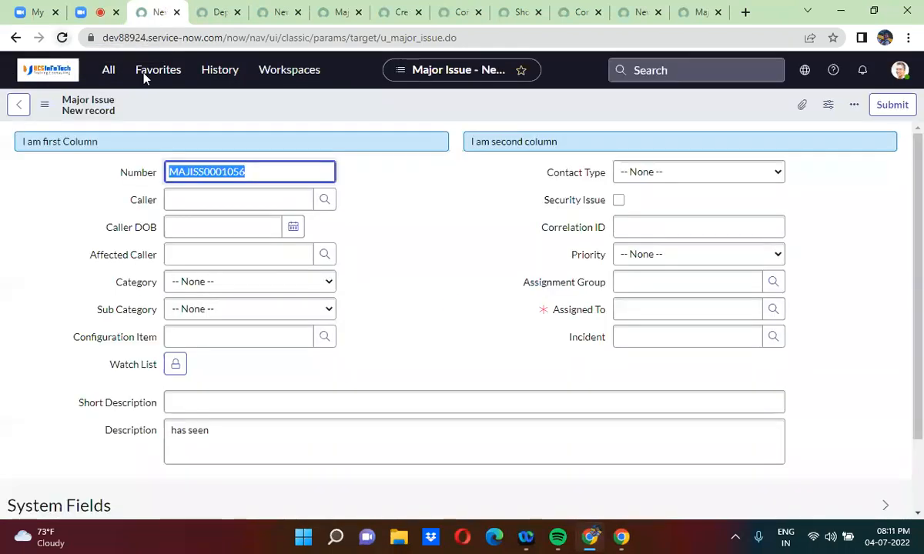
left_click(324, 200)
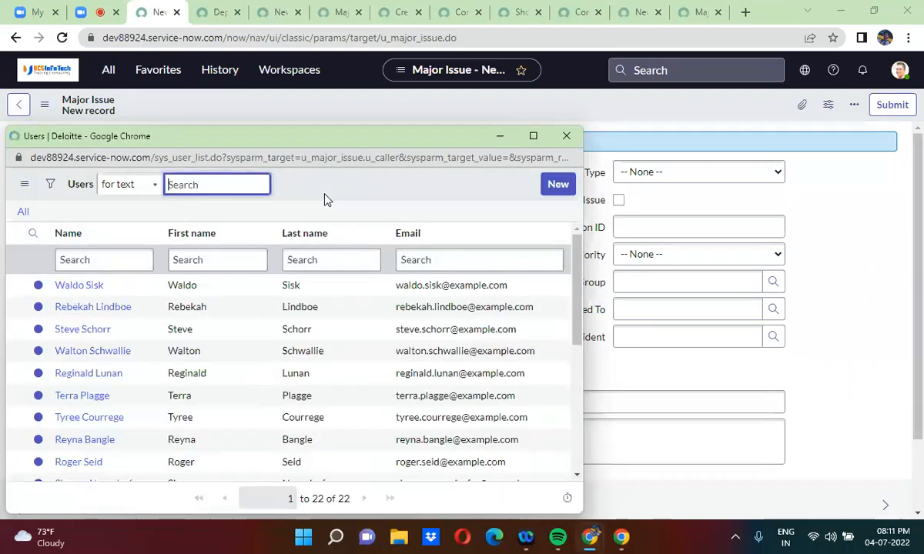
left_click(566, 137)
Step: Reload the new Major Issue Task form, choose a Customer Support user as Caller and preview that user's record
left_click(219, 13)
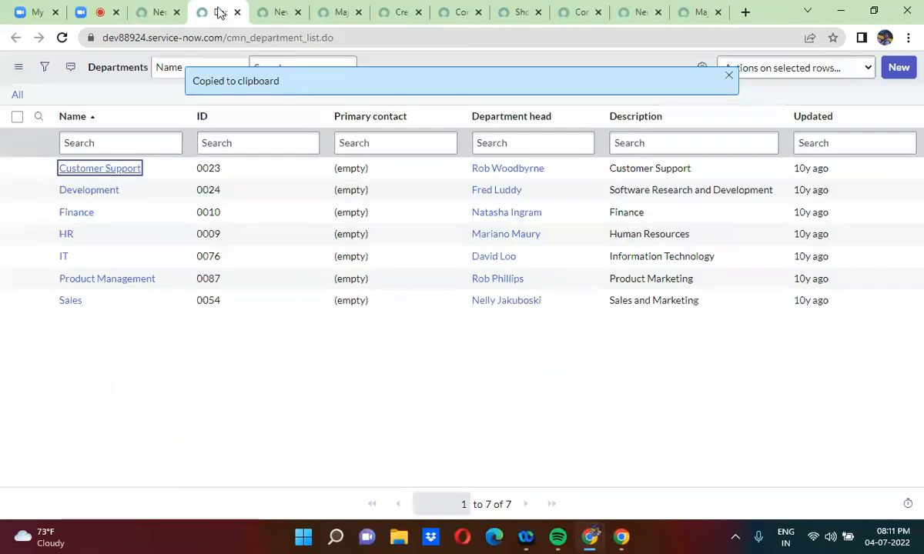
left_click(270, 13)
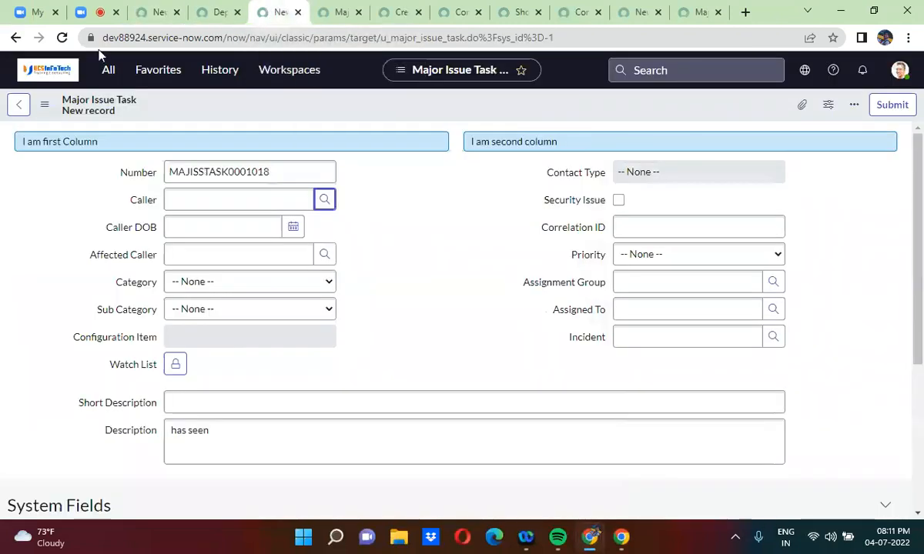
left_click(62, 38)
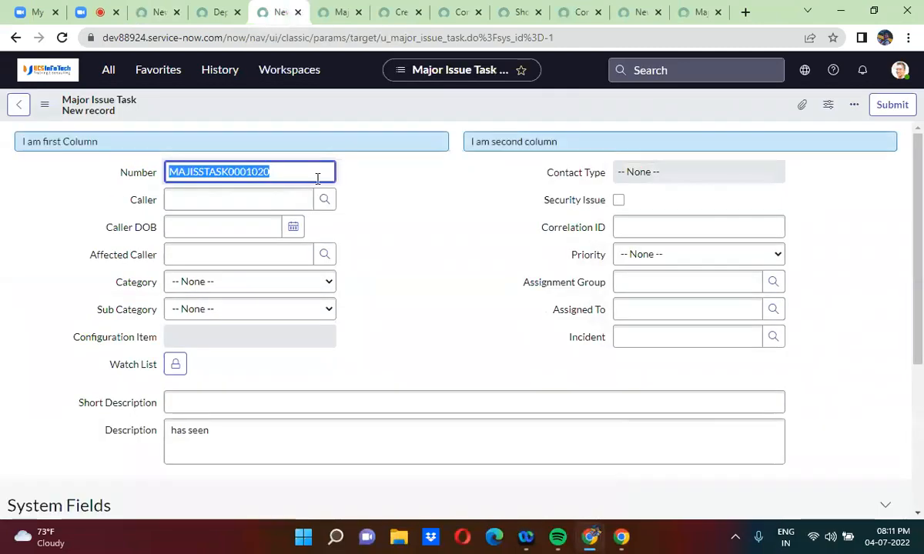
left_click(324, 199)
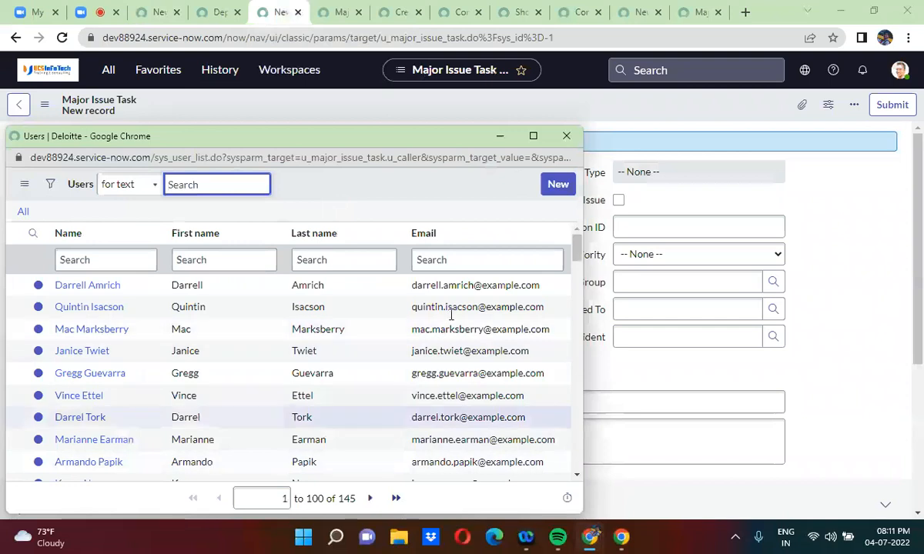
left_click(116, 339)
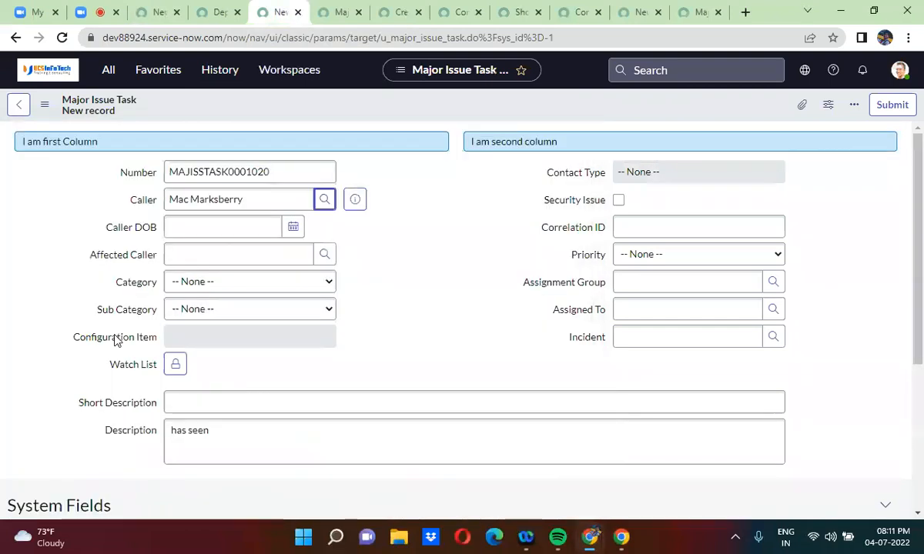
left_click(355, 200)
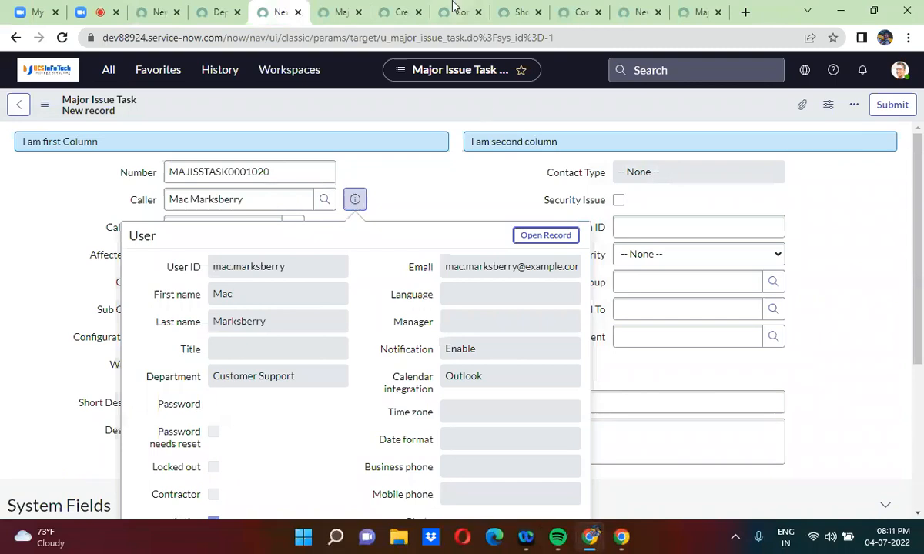
Step: Return to the Caller dictionary entry and open its u_major_issue_task override in a separate browser tab to review the reference qualifier
left_click(394, 11)
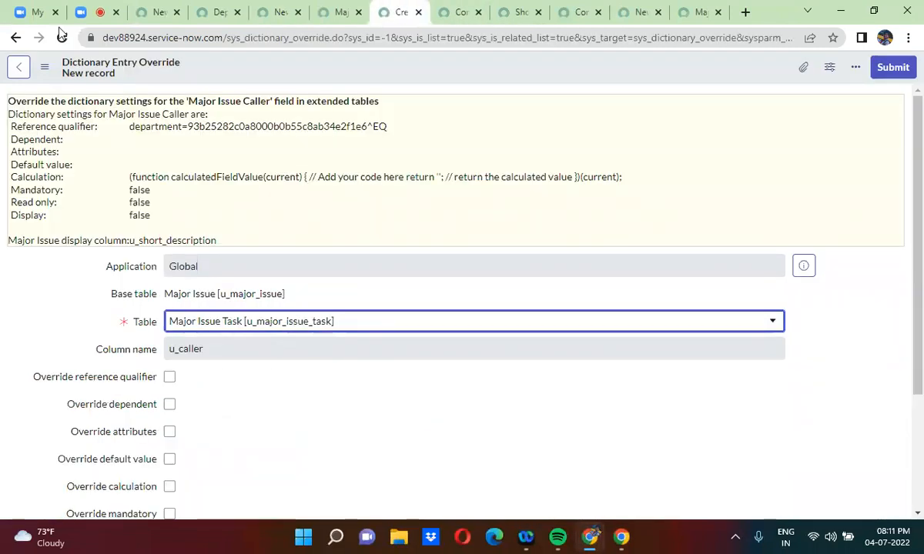
left_click(16, 38)
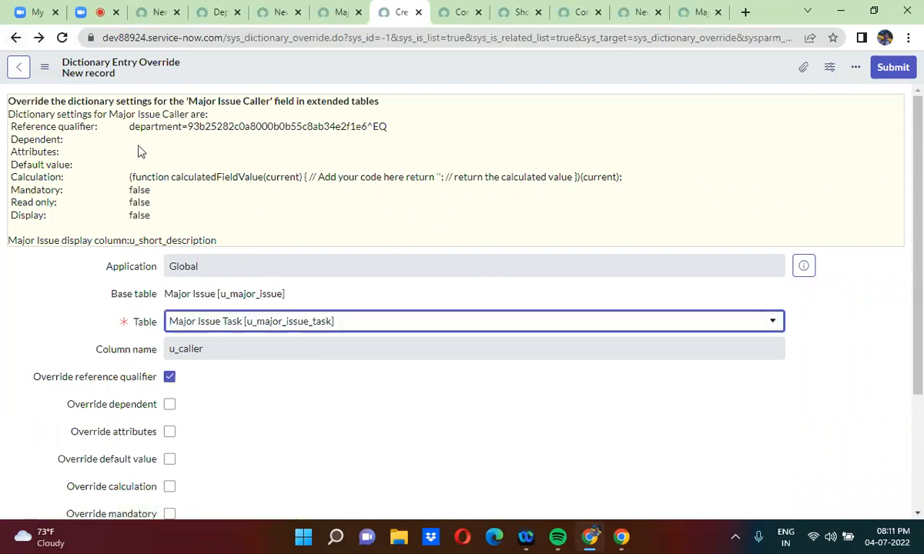
left_click(261, 129)
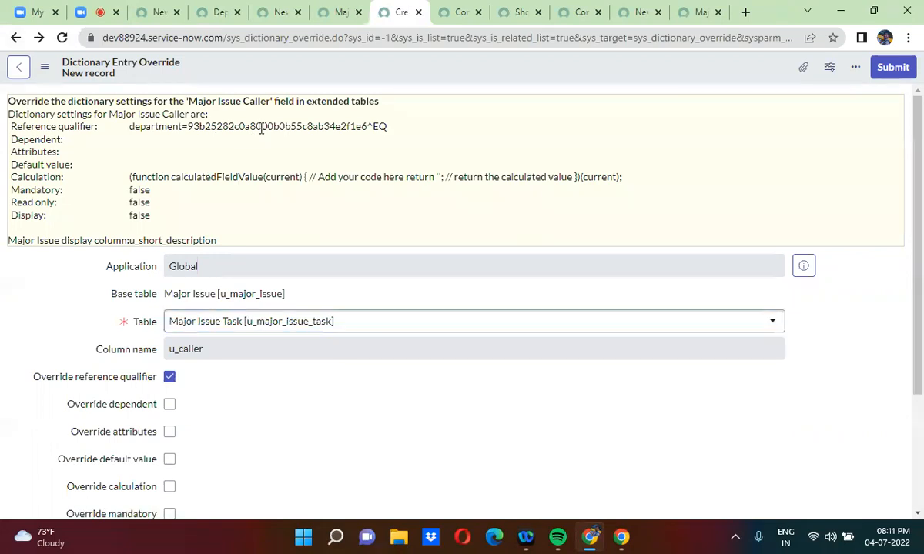
left_click(17, 39)
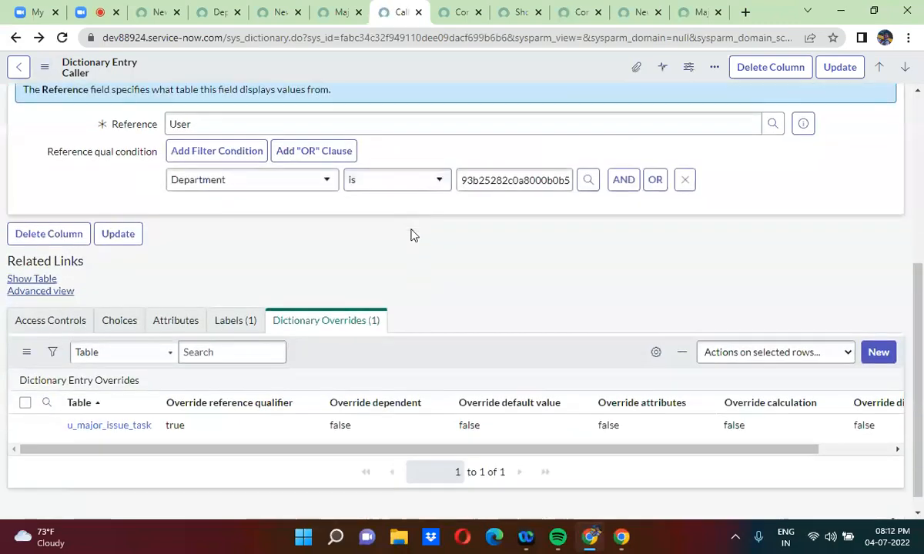
middle_click(115, 410)
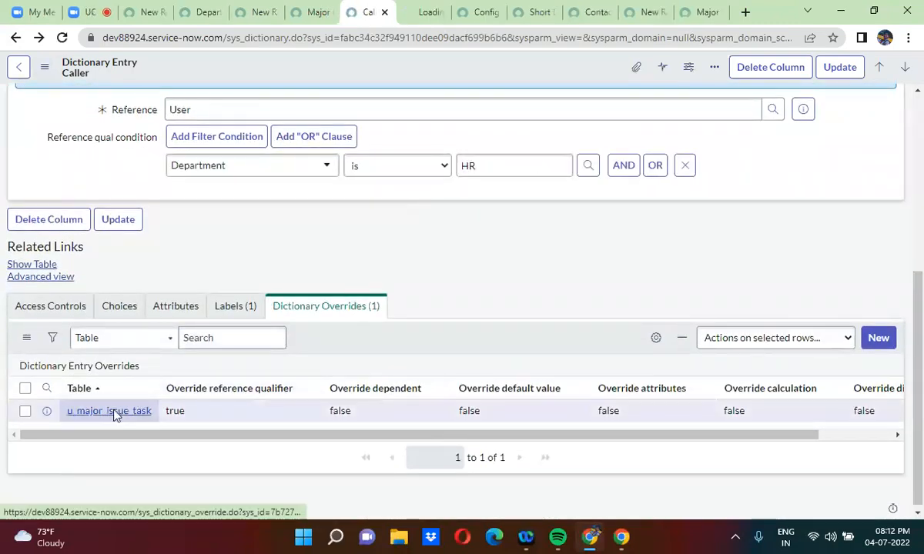
left_click(416, 9)
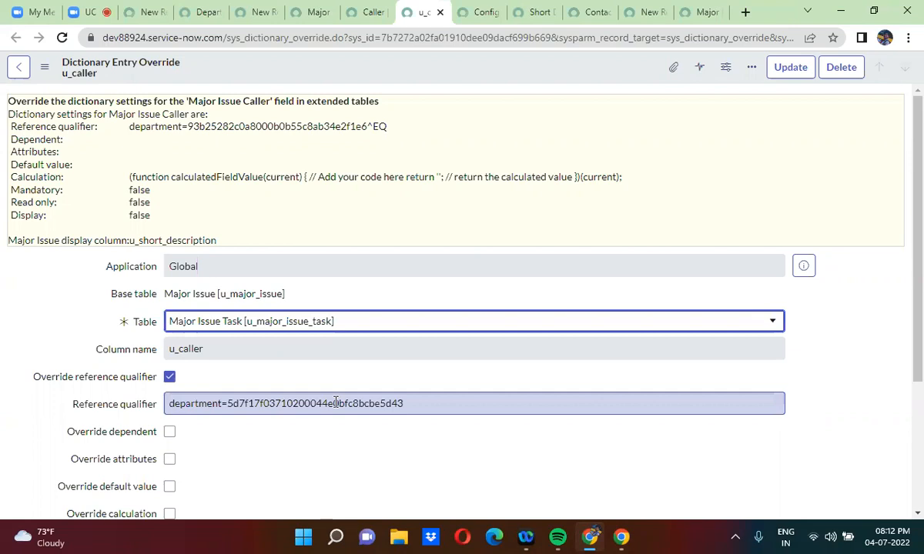
left_click(498, 216)
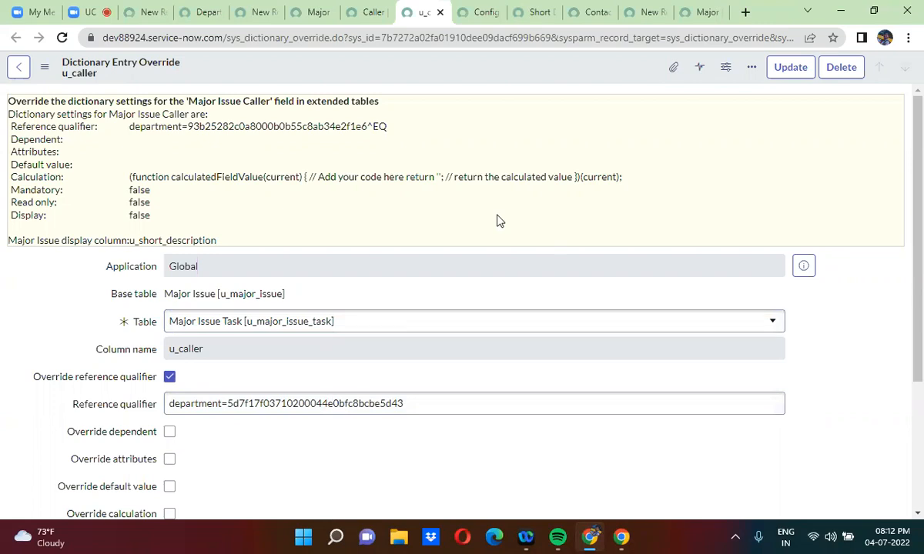
Step: Check the Zoom meeting, then return to the Caller override record and review its remaining override options
left_click(92, 7)
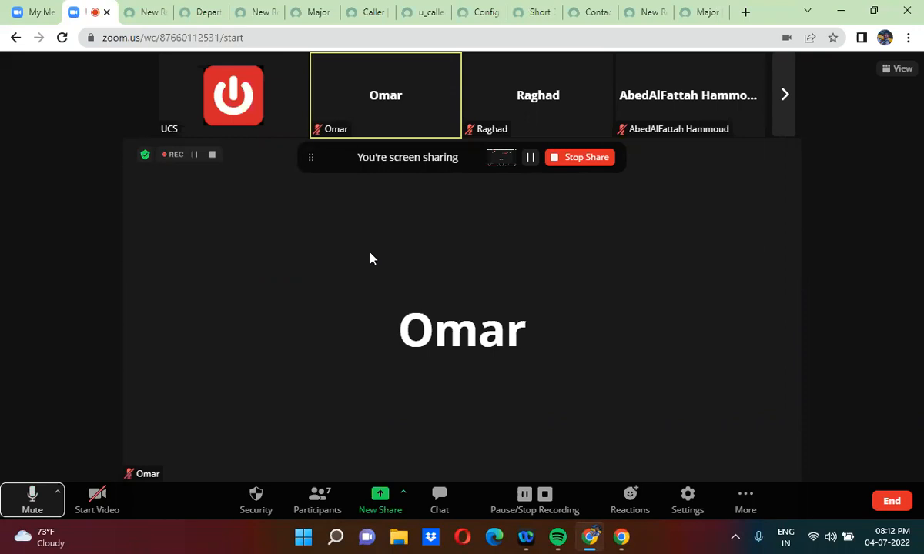
left_click(425, 12)
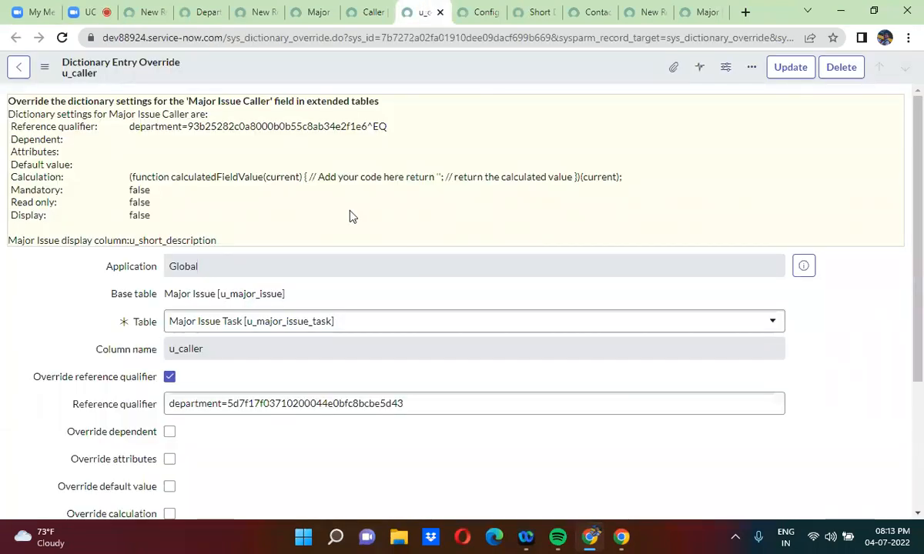
scroll(350, 215, "down", 3)
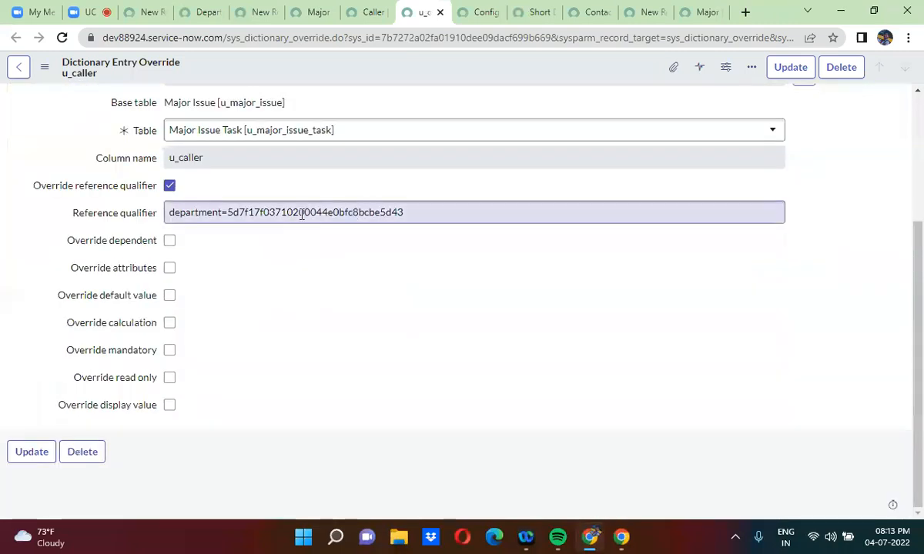